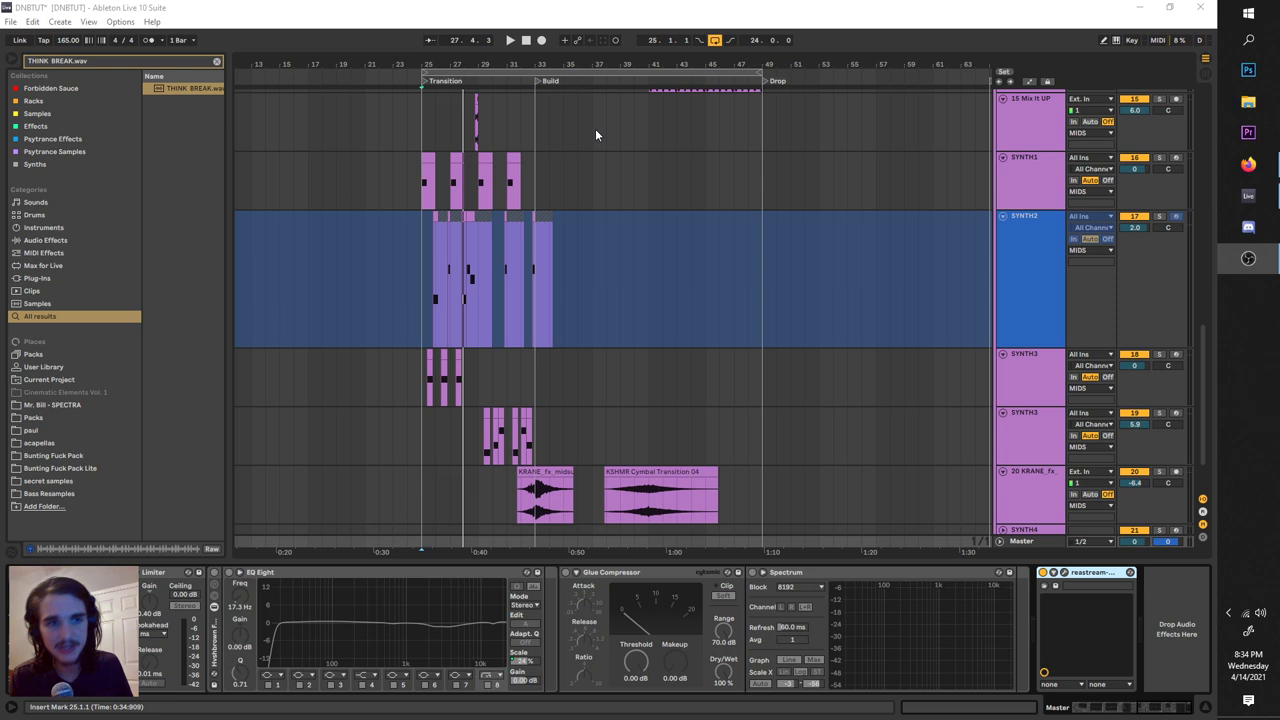
Play the arrangement through the Transition and first half of the Build, following the drum and synth tracks.
click(509, 40)
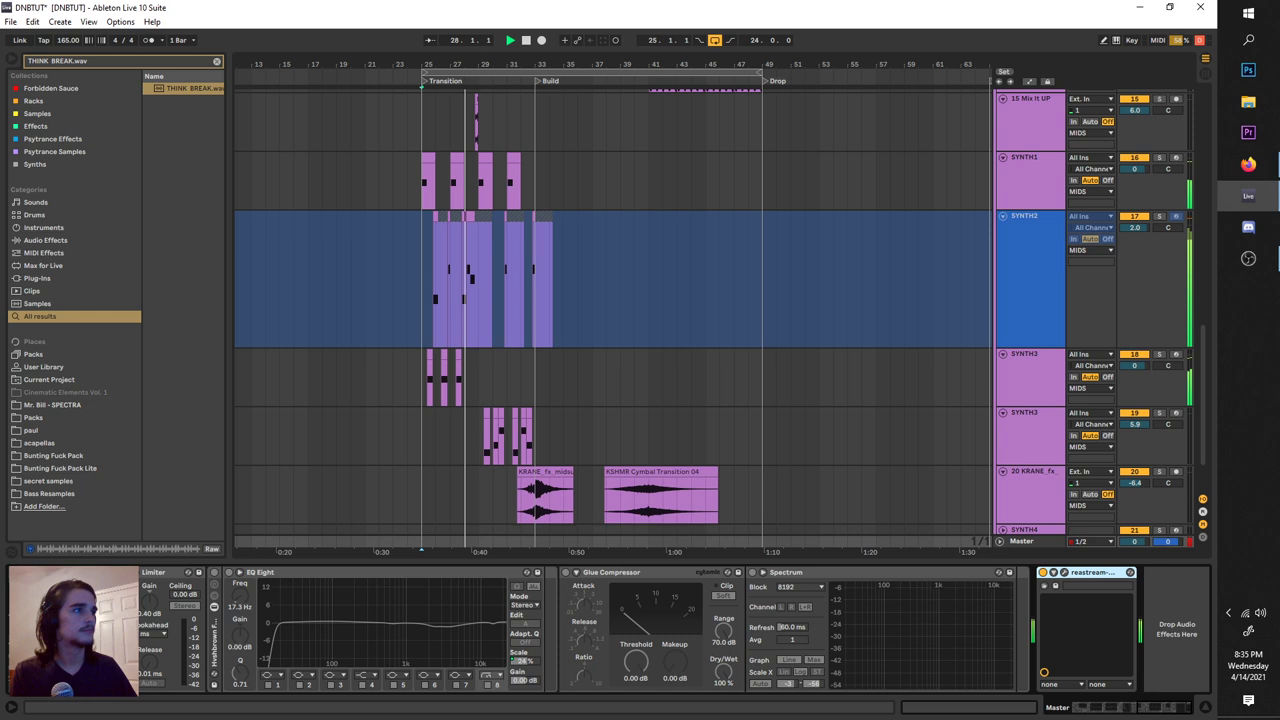
scroll(414, 294, up, 2)
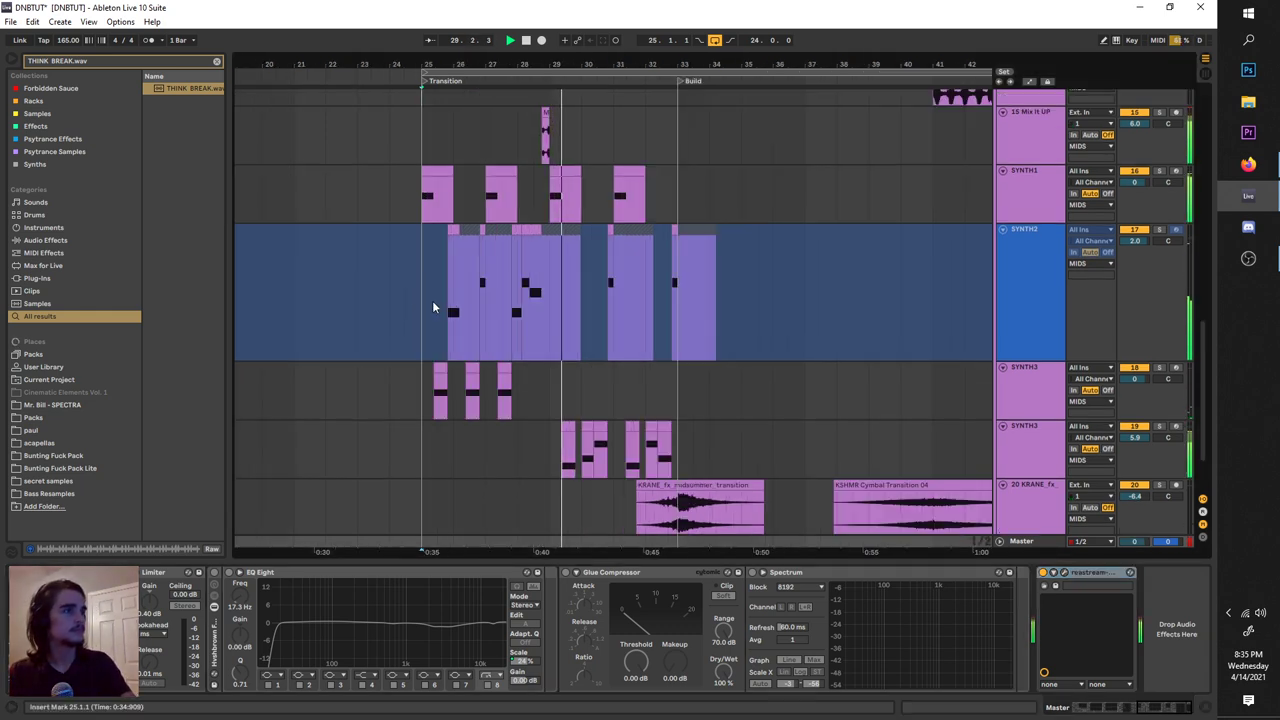
scroll(433, 302, right, 3)
scroll(433, 302, down, 2)
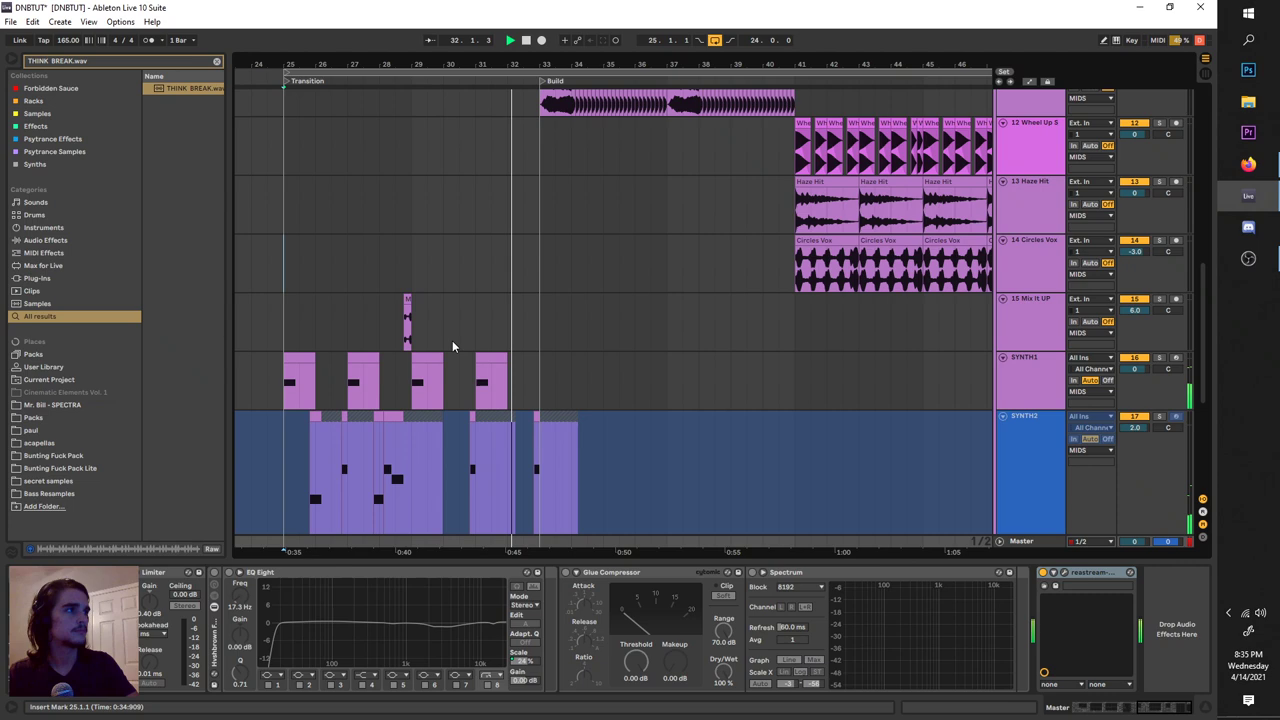
scroll(453, 345, up, 7)
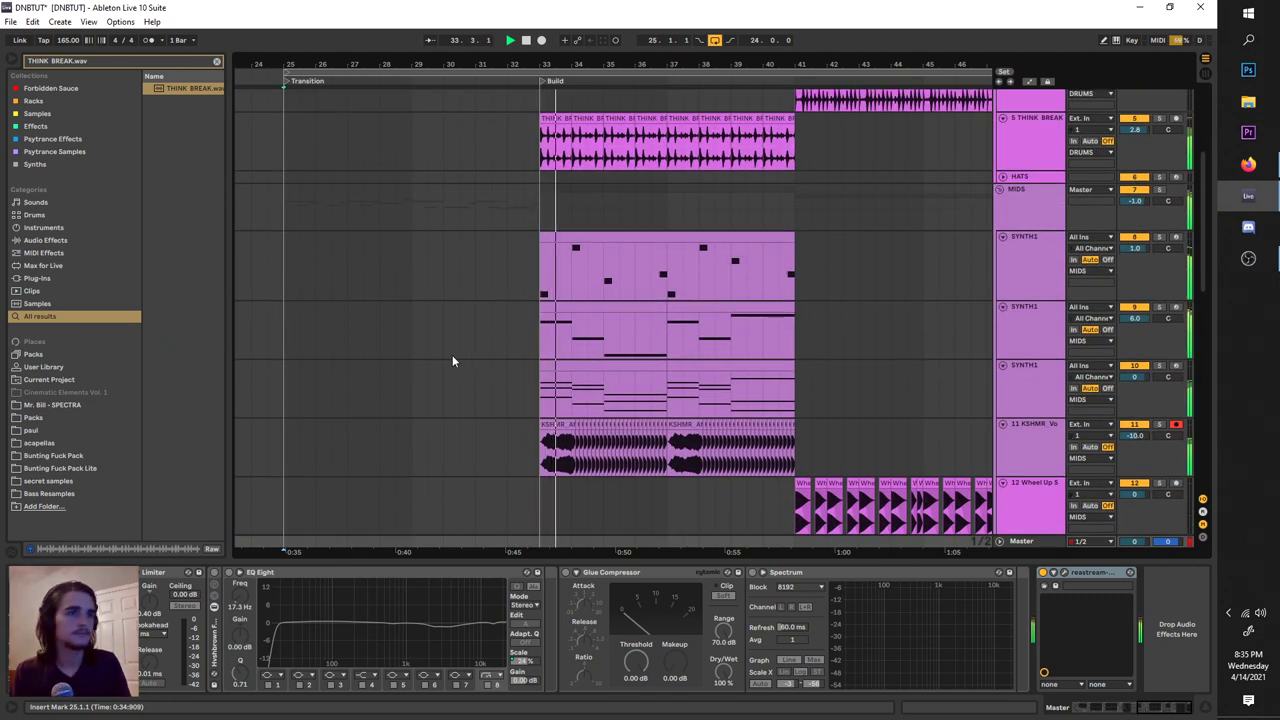
scroll(451, 354, up, 2)
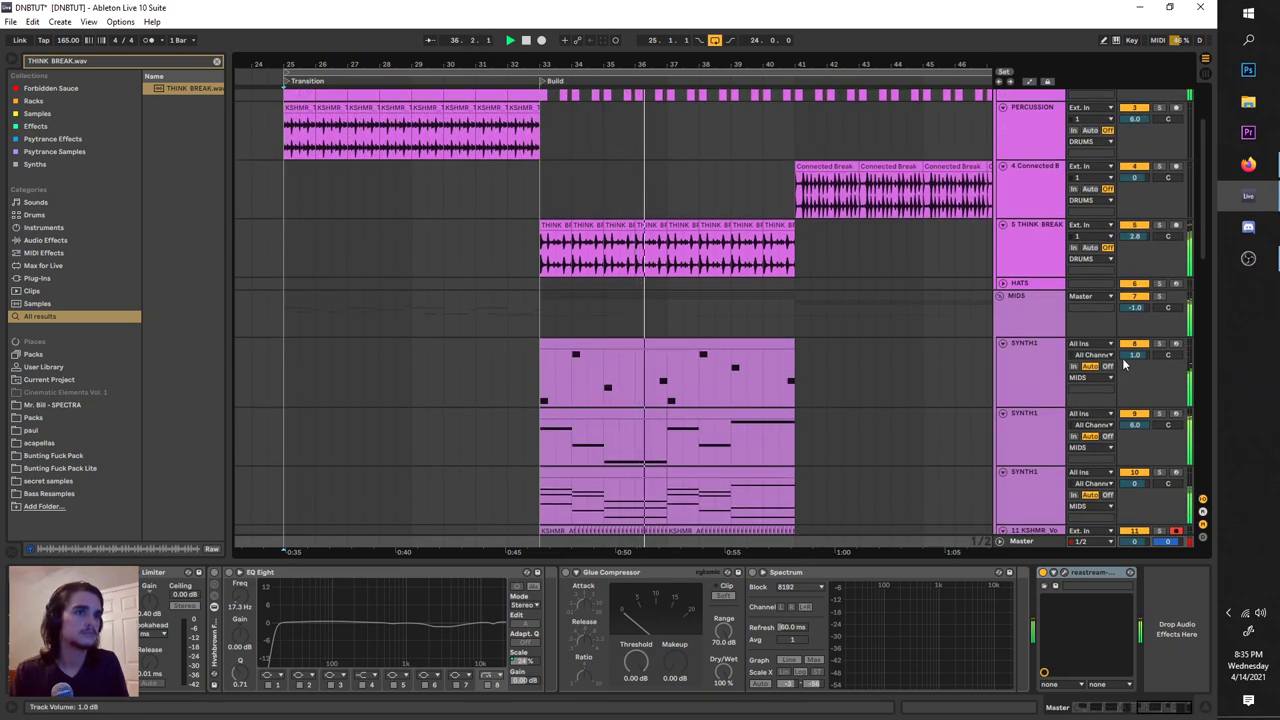
scroll(697, 358, up, 2)
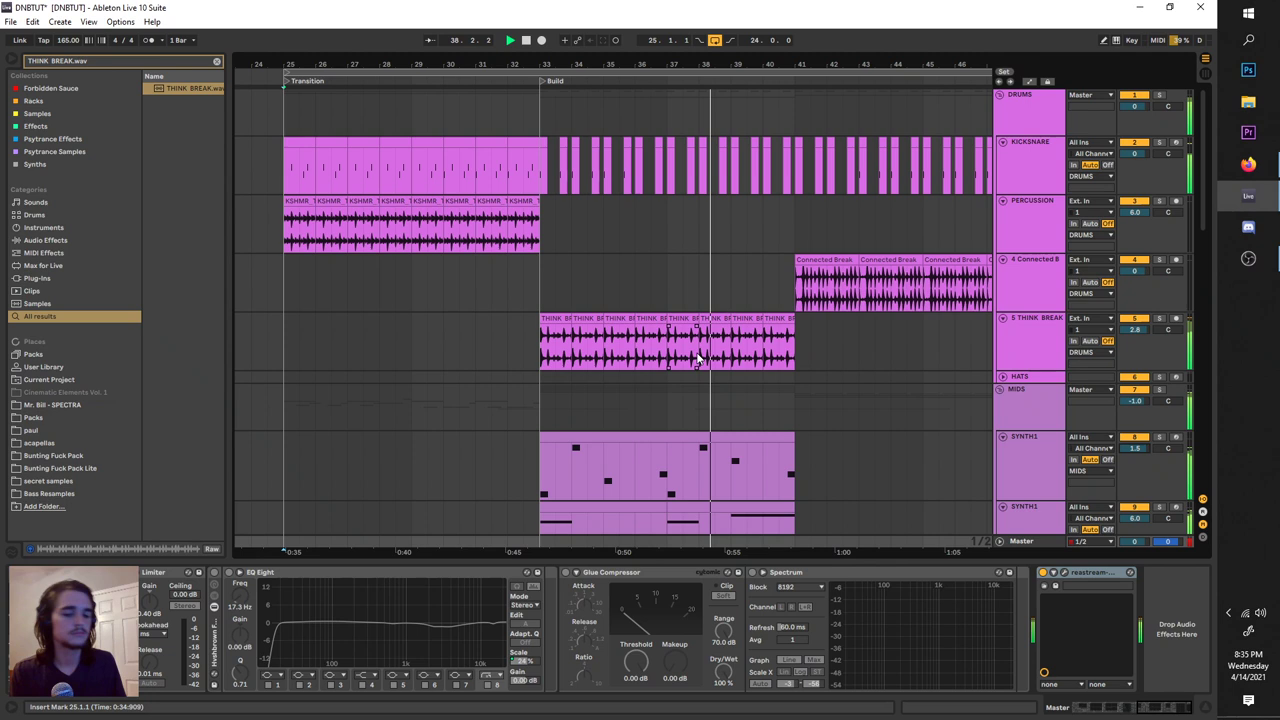
scroll(696, 356, right, 5)
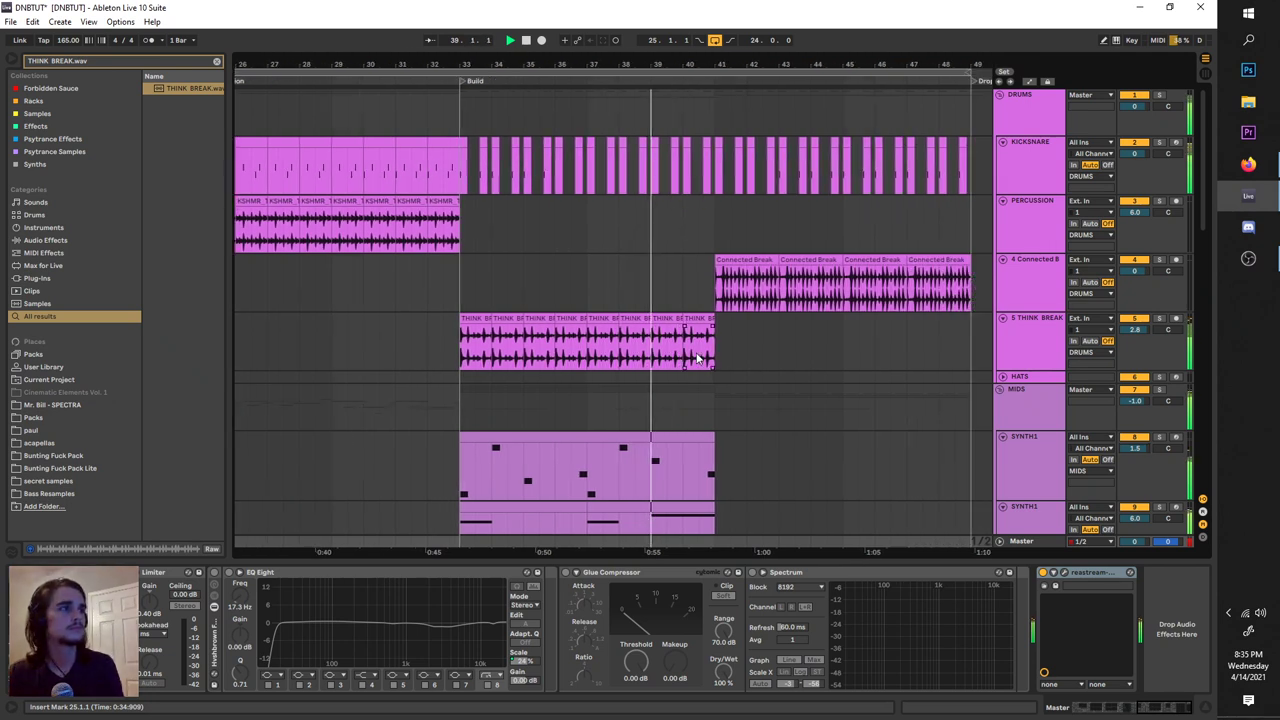
Clear the browser search and play the second half of the Build through its vocal and sample tracks, ending with playback stopped.
click(216, 61)
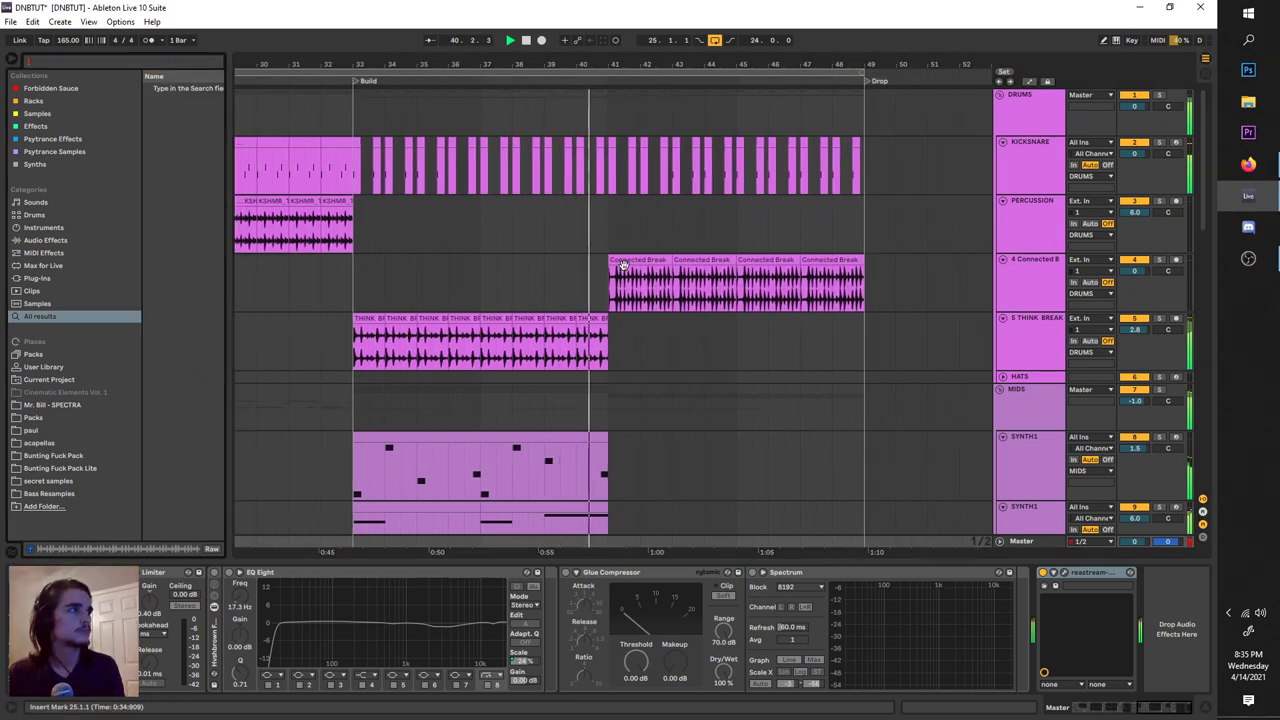
scroll(686, 410, down, 6)
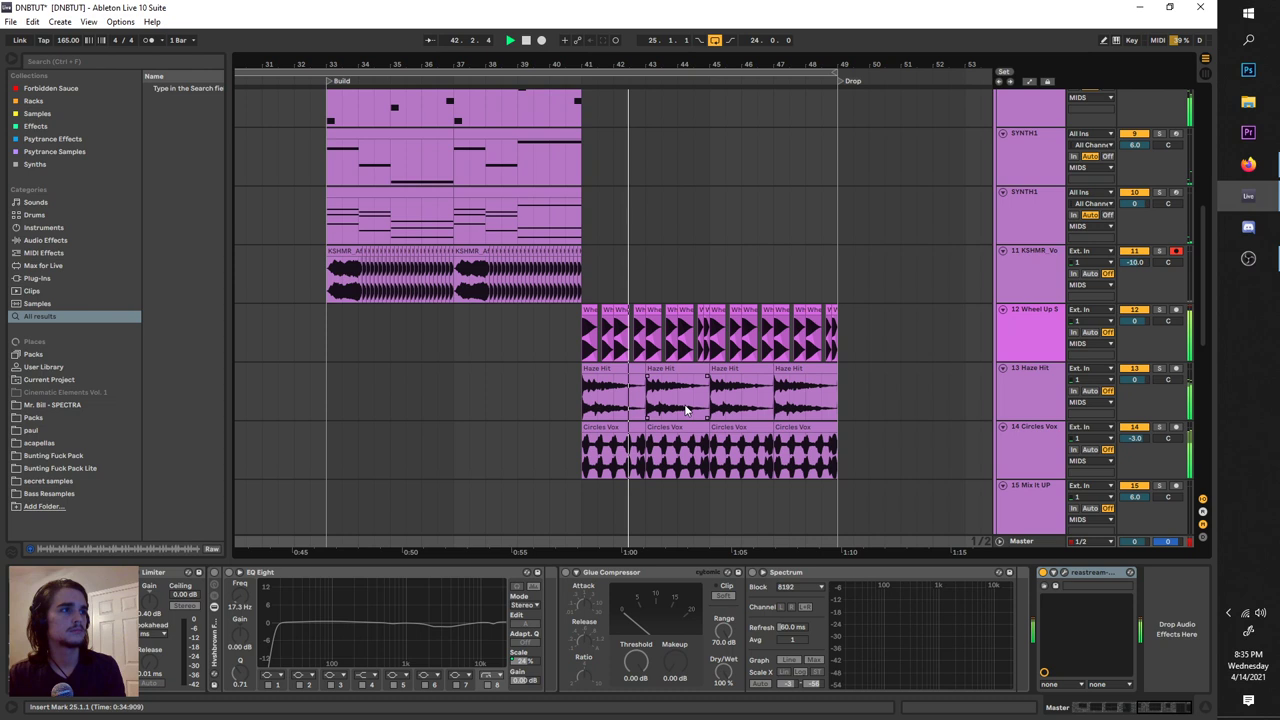
scroll(676, 425, down, 1)
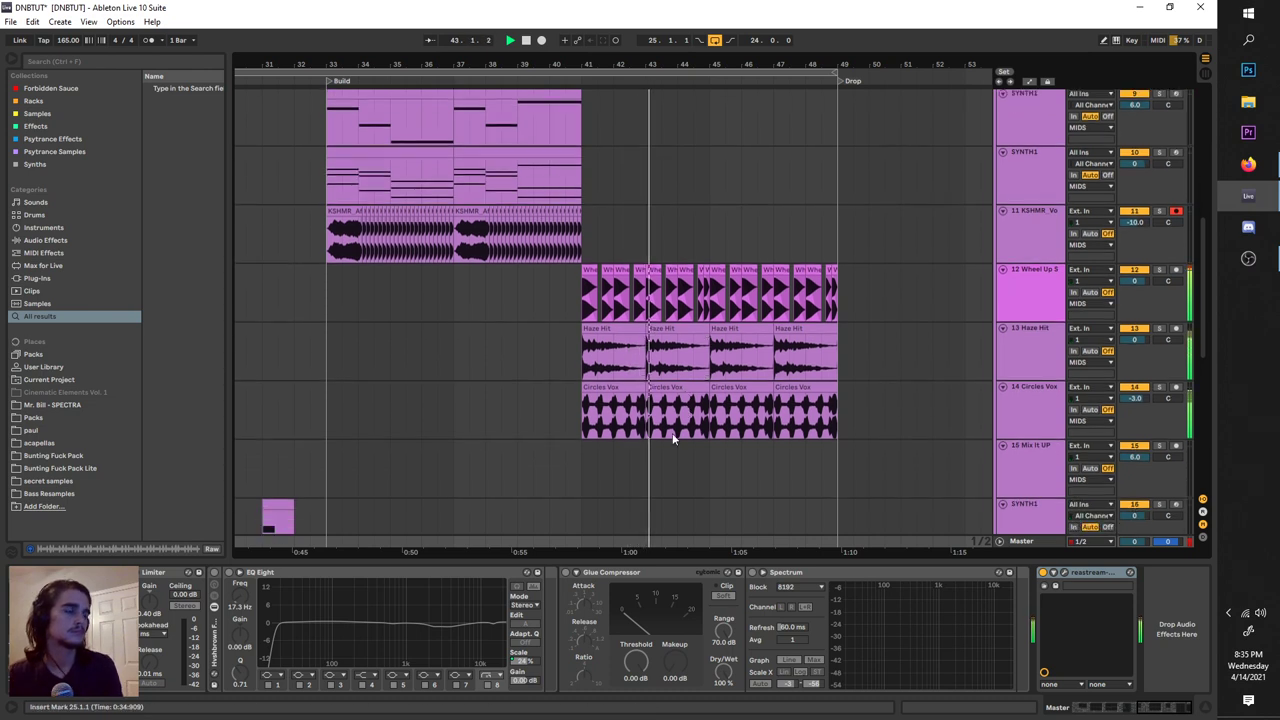
scroll(671, 437, down, 3)
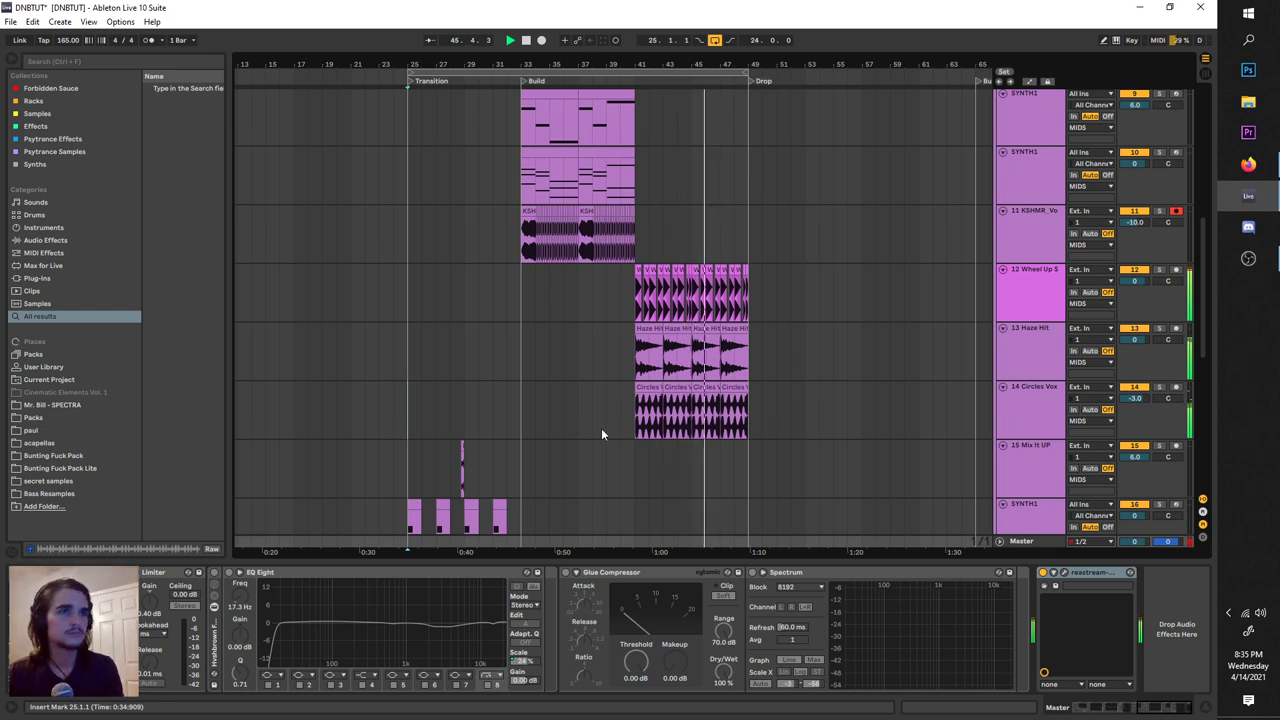
scroll(601, 428, left, 1)
scroll(603, 435, up, 2)
scroll(603, 435, down, 2)
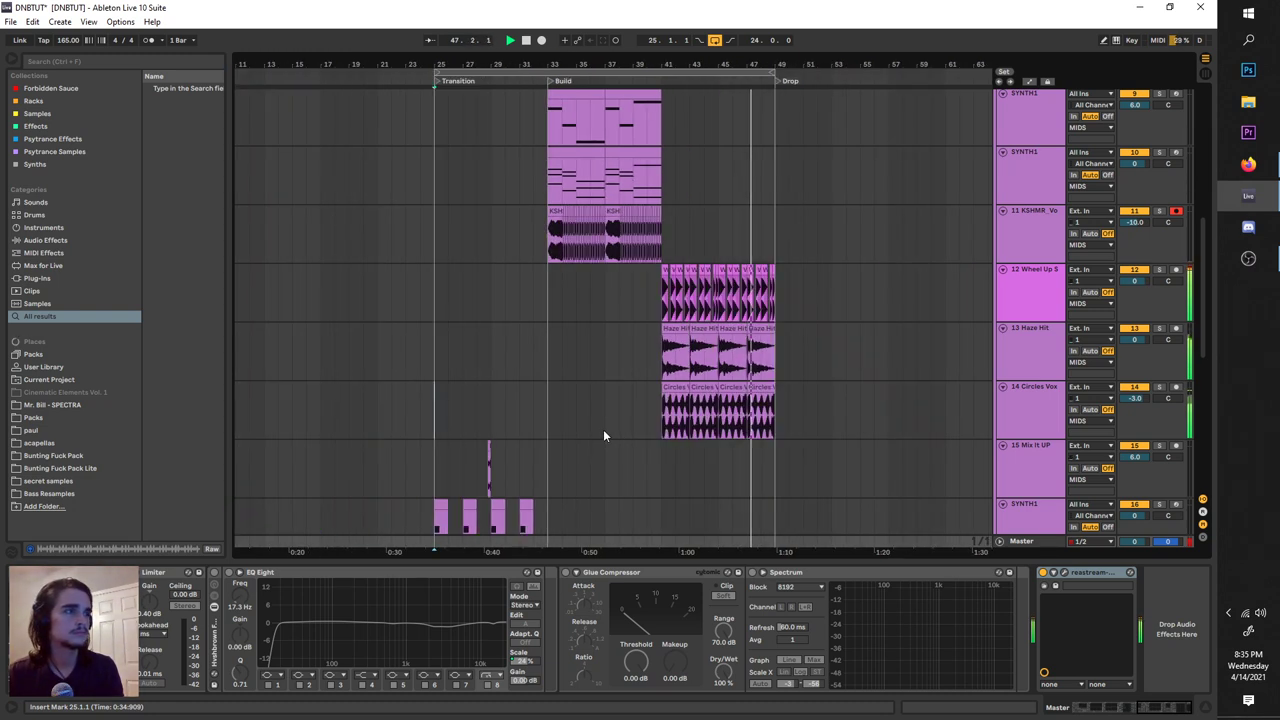
scroll(603, 435, left, 1)
scroll(603, 436, up, 3)
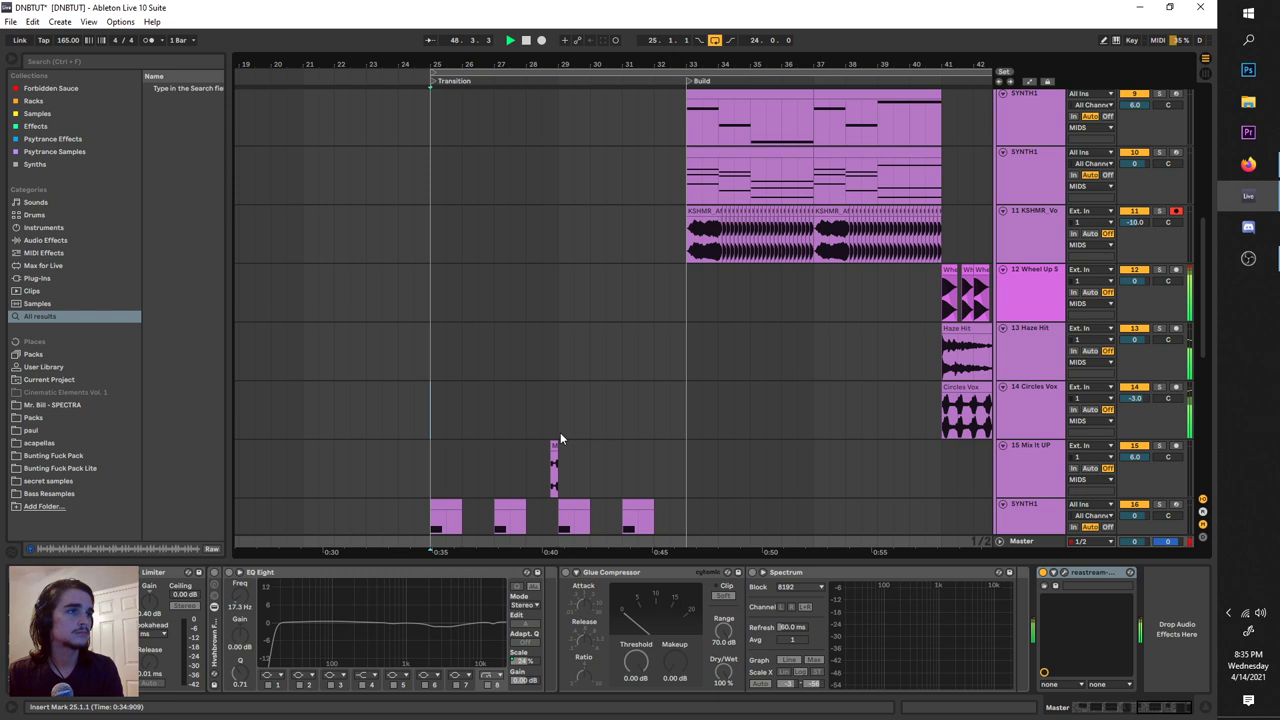
key(space)
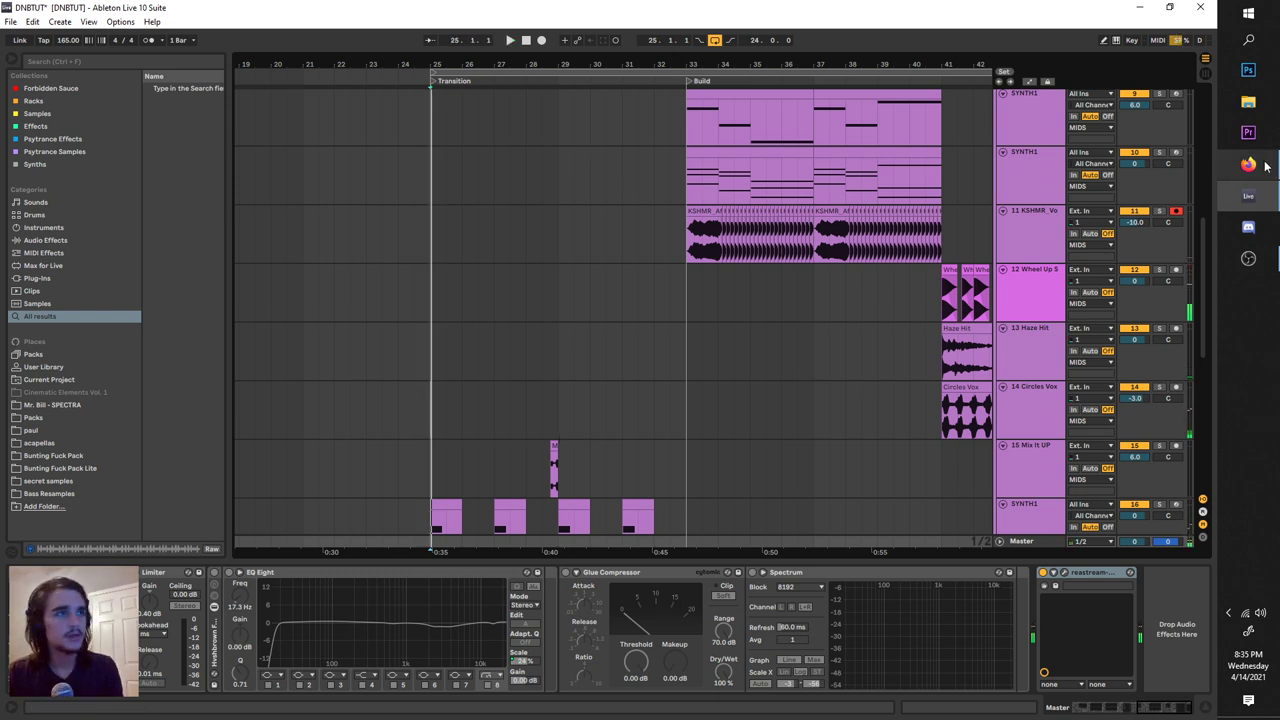
Switch to Firefox to view the Recycled DNB Pack product page, and return to Ableton Live.
click(1270, 172)
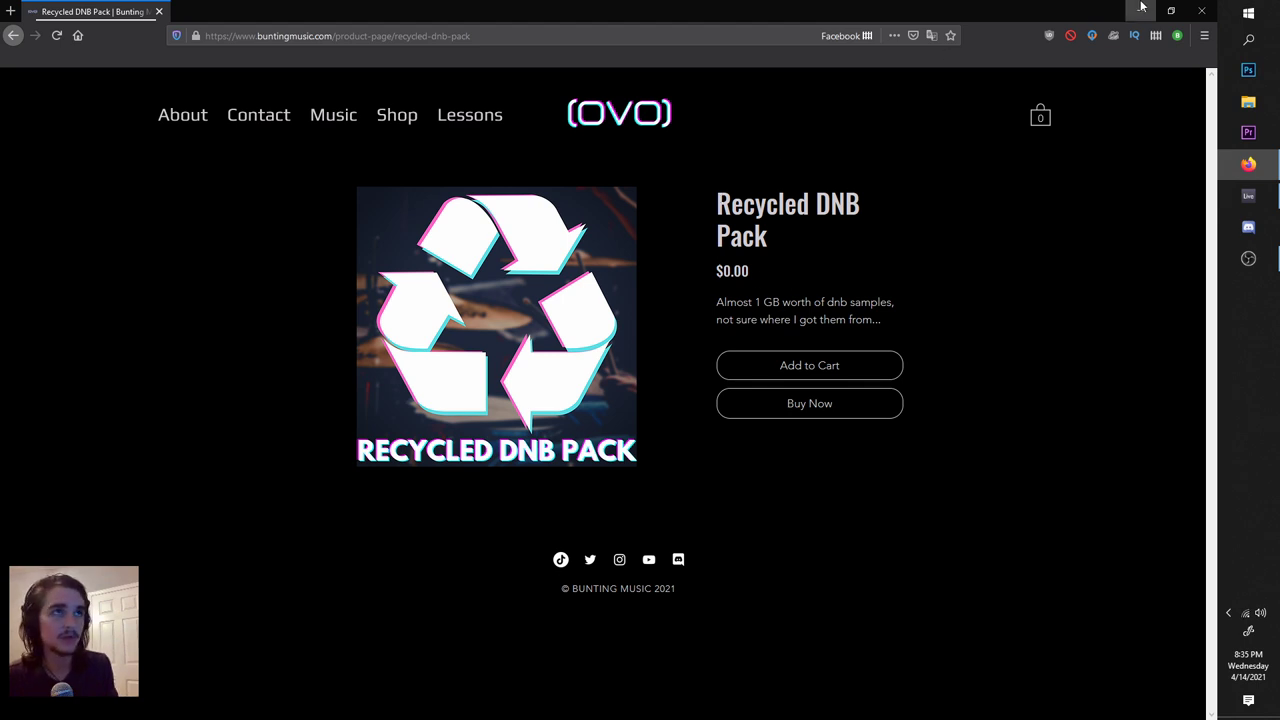
click(1138, 9)
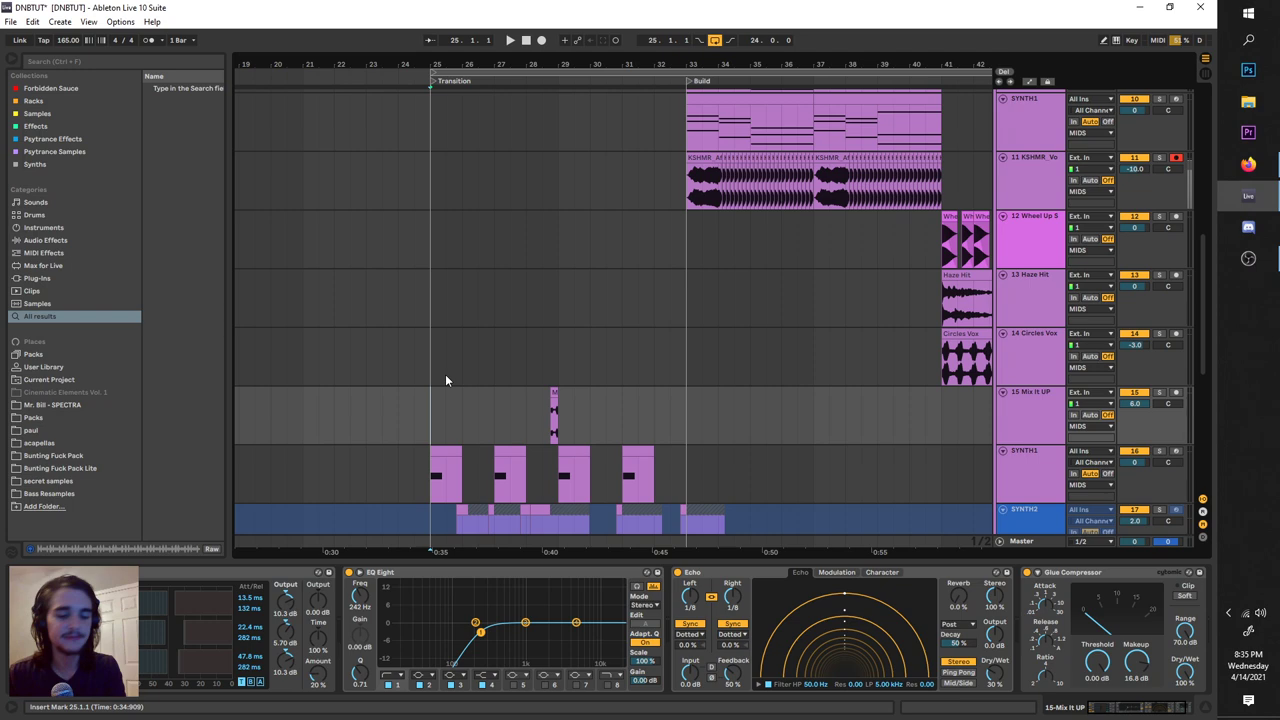
Play the start of the Transition section while looking over its drum and synth tracks.
scroll(446, 374, up, 8)
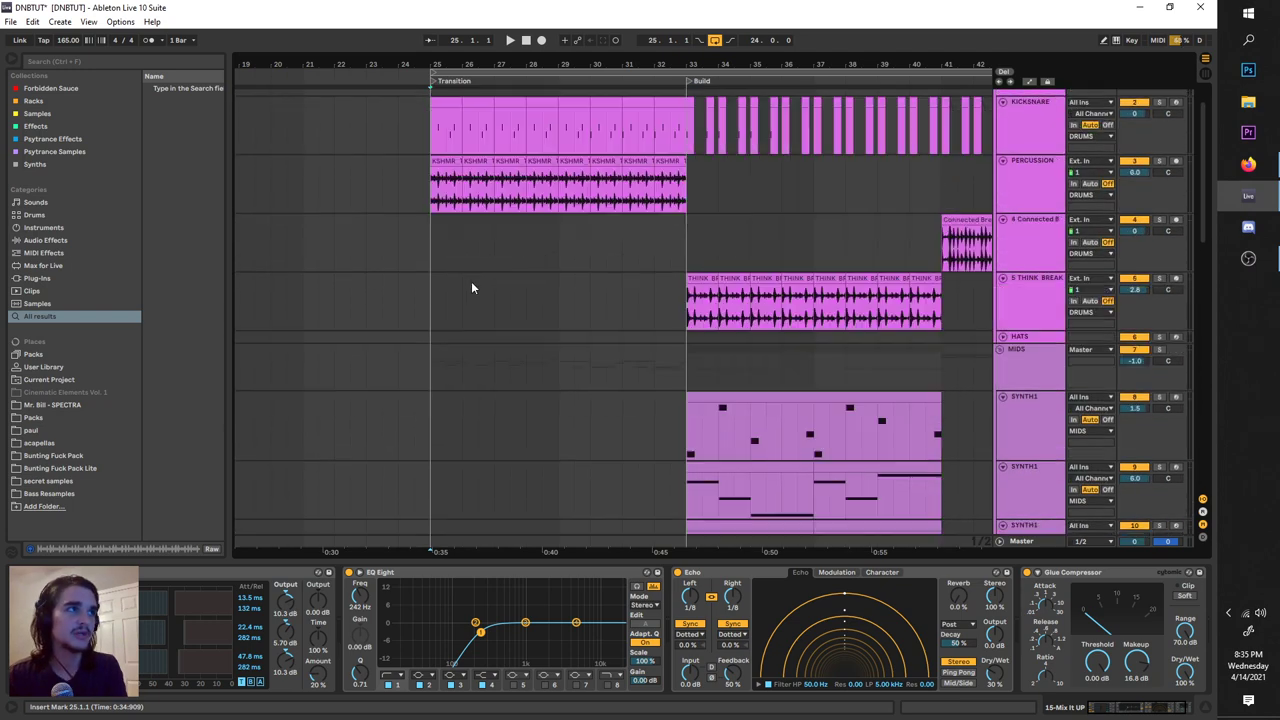
scroll(397, 396, down, 5)
scroll(410, 391, up, 4)
scroll(416, 390, down, 2)
key(space)
scroll(422, 378, down, 6)
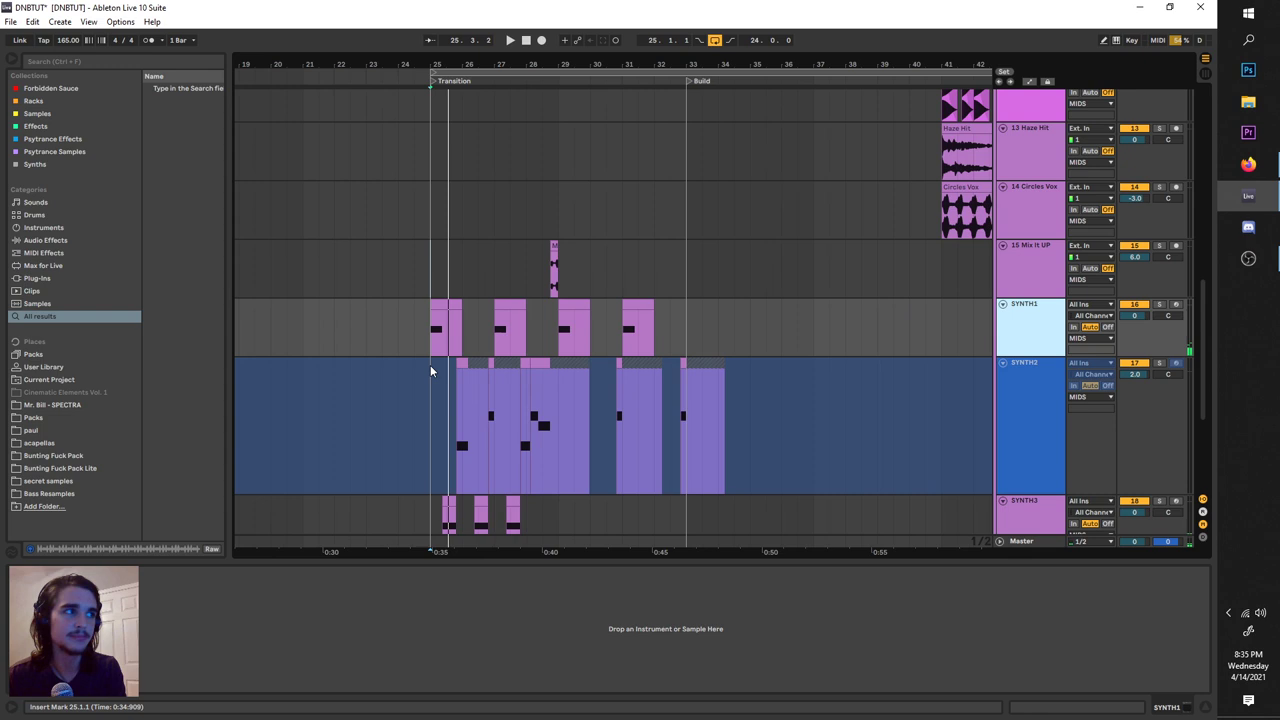
Place the playback start at the first SYNTH1 clip at bar 25 and play that passage briefly.
scroll(430, 366, up, 2)
click(433, 332)
scroll(433, 332, left, 1)
scroll(433, 332, up, 2)
scroll(569, 326, right, 1)
key(space)
key(space)
Solo SYNTH1 on track 16 and audition its first Transition clip on its own.
click(1011, 332)
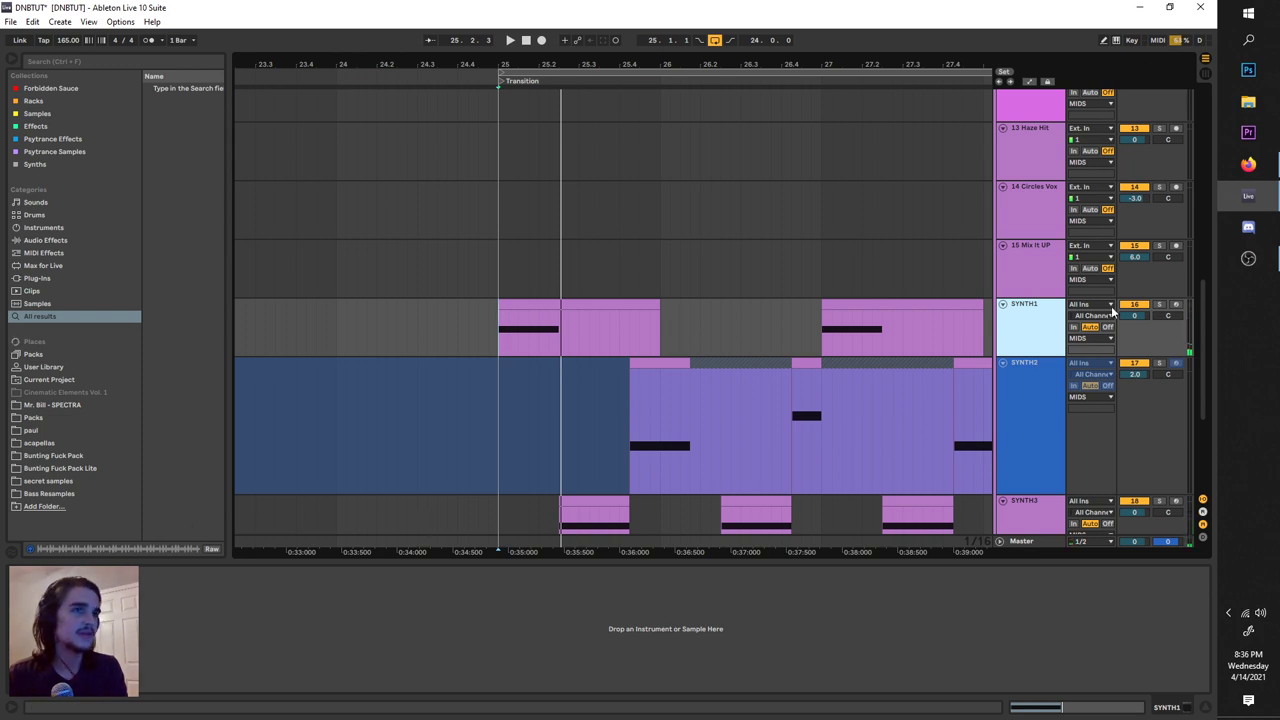
click(1159, 305)
key(space)
scroll(824, 345, down, 2)
key(space)
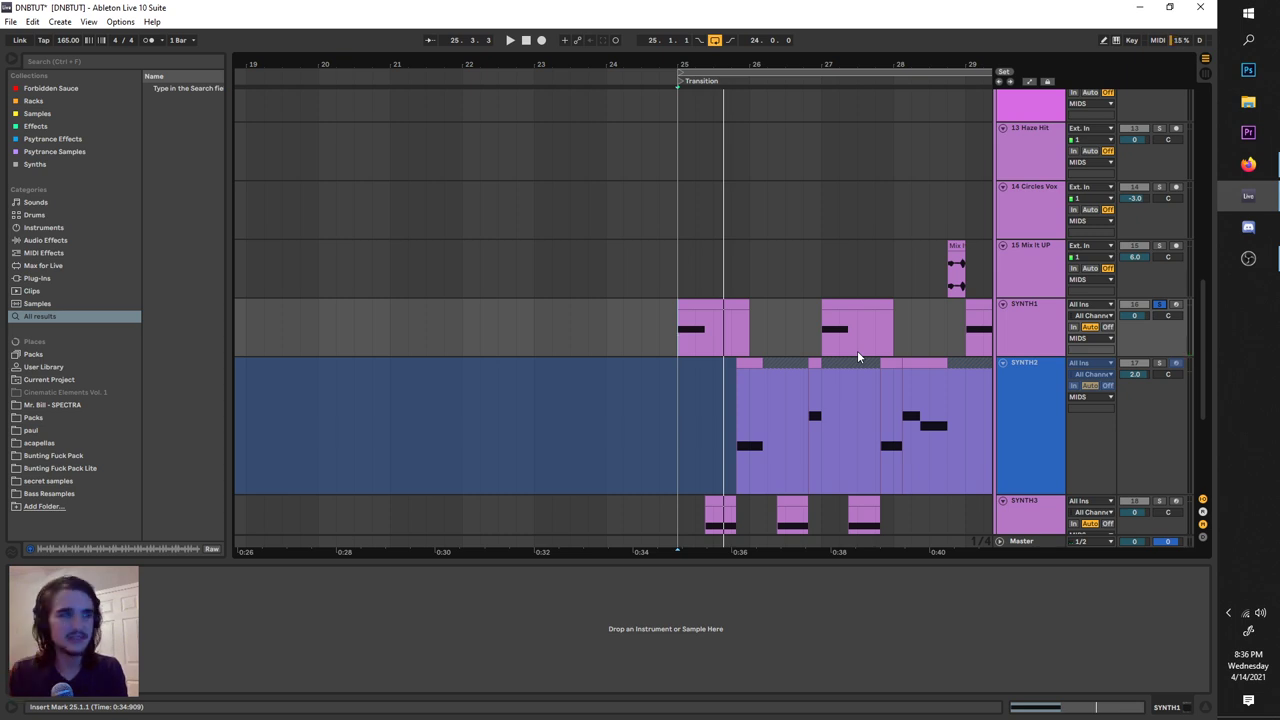
key(space)
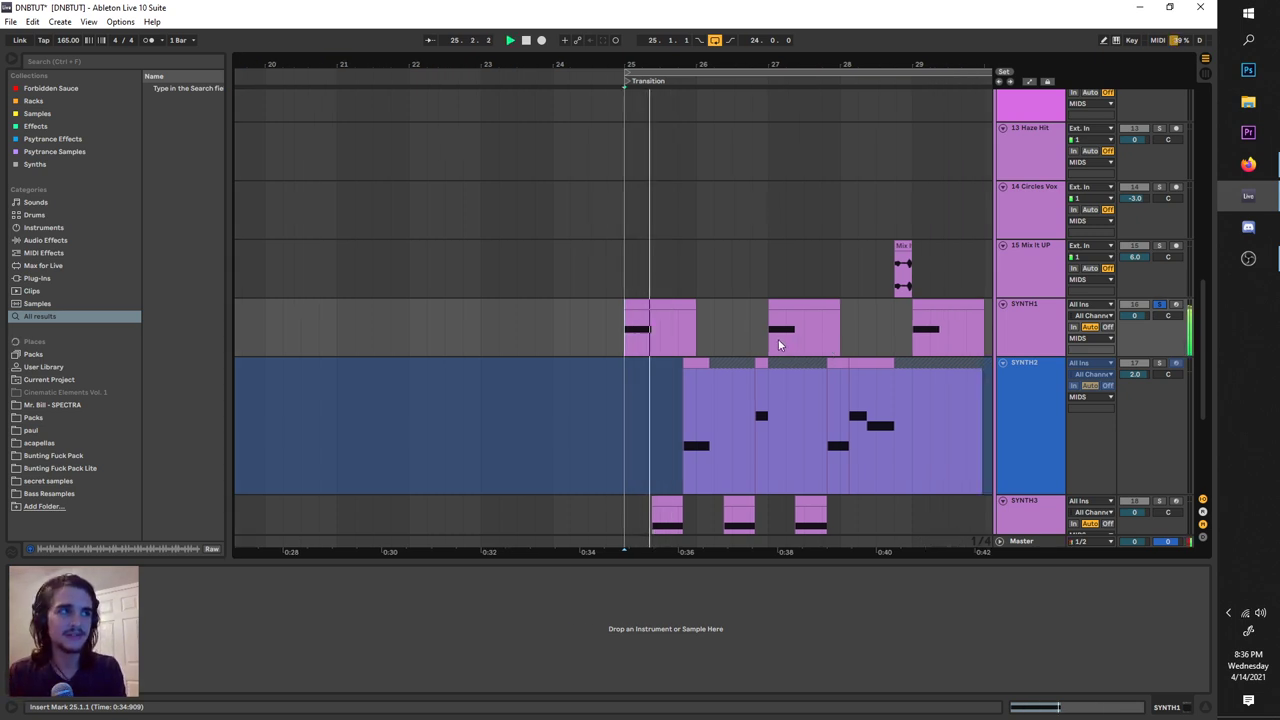
key(space)
Solo SYNTH2 and SYNTH3 on track 18 in turn, auditioning each one's first Transition clip.
click(1160, 367)
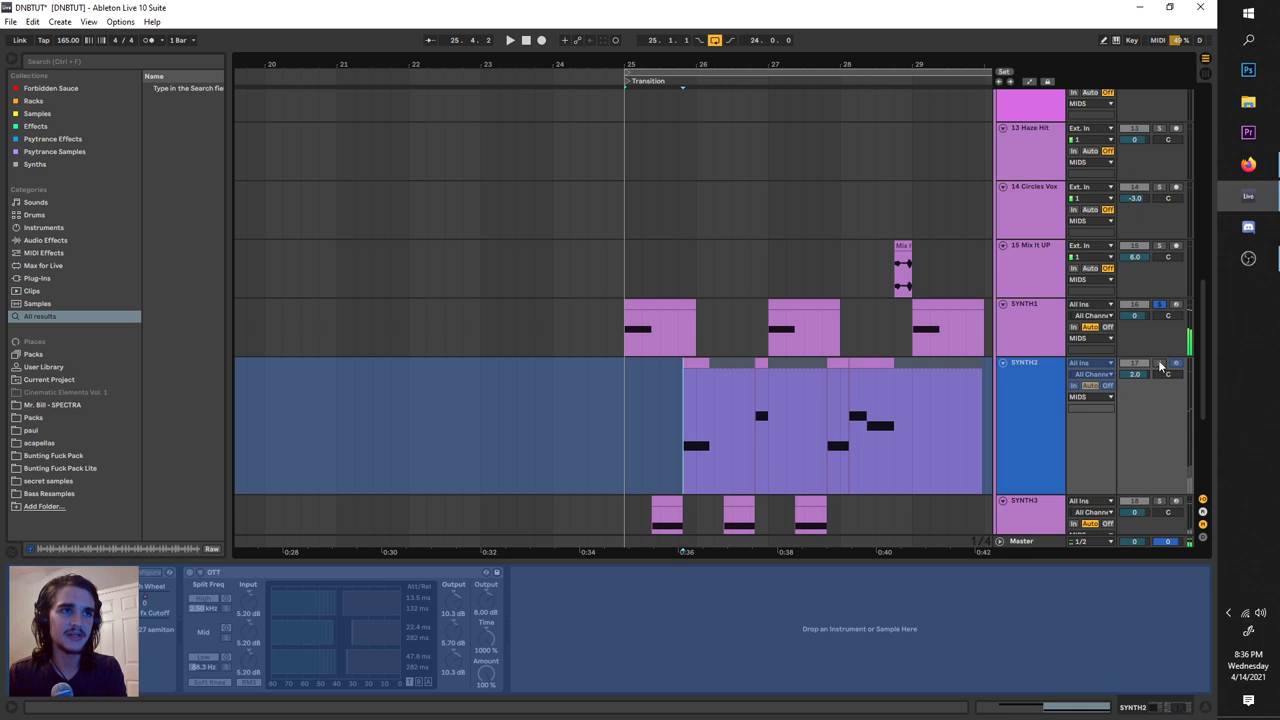
key(space)
click(829, 427)
scroll(857, 430, down, 3)
click(650, 446)
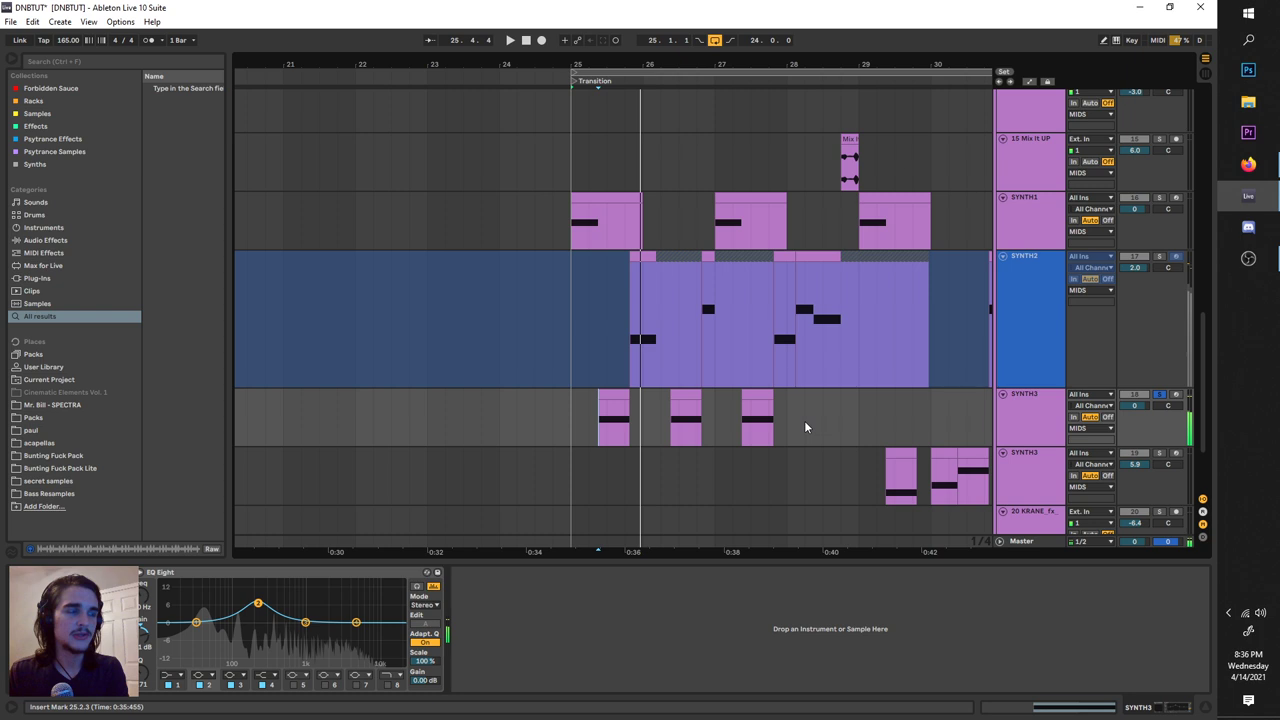
Solo the second SYNTH3 track, number 19, and play its clips after bar 29.
scroll(805, 423, down, 2)
click(745, 378)
key(space)
key(space)
click(824, 427)
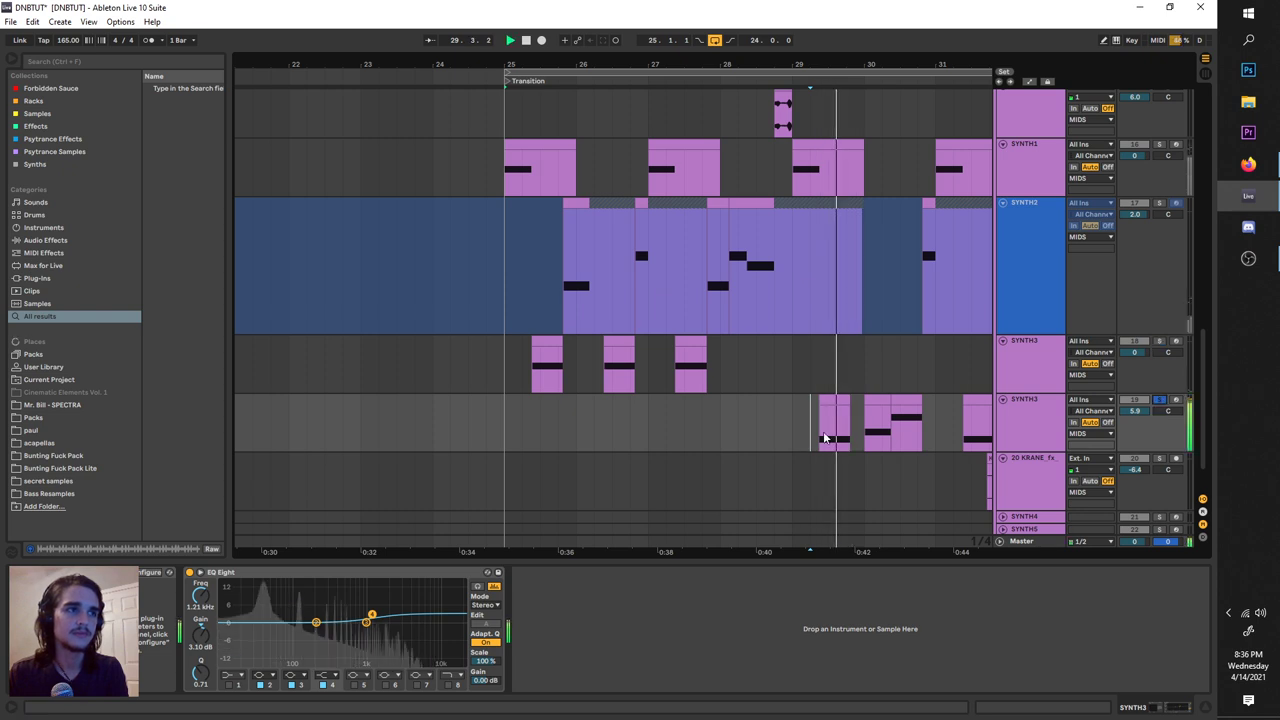
Place the playback start at the first SYNTH1 clip, solo track 16 and open its Vital synthesizer.
click(447, 363)
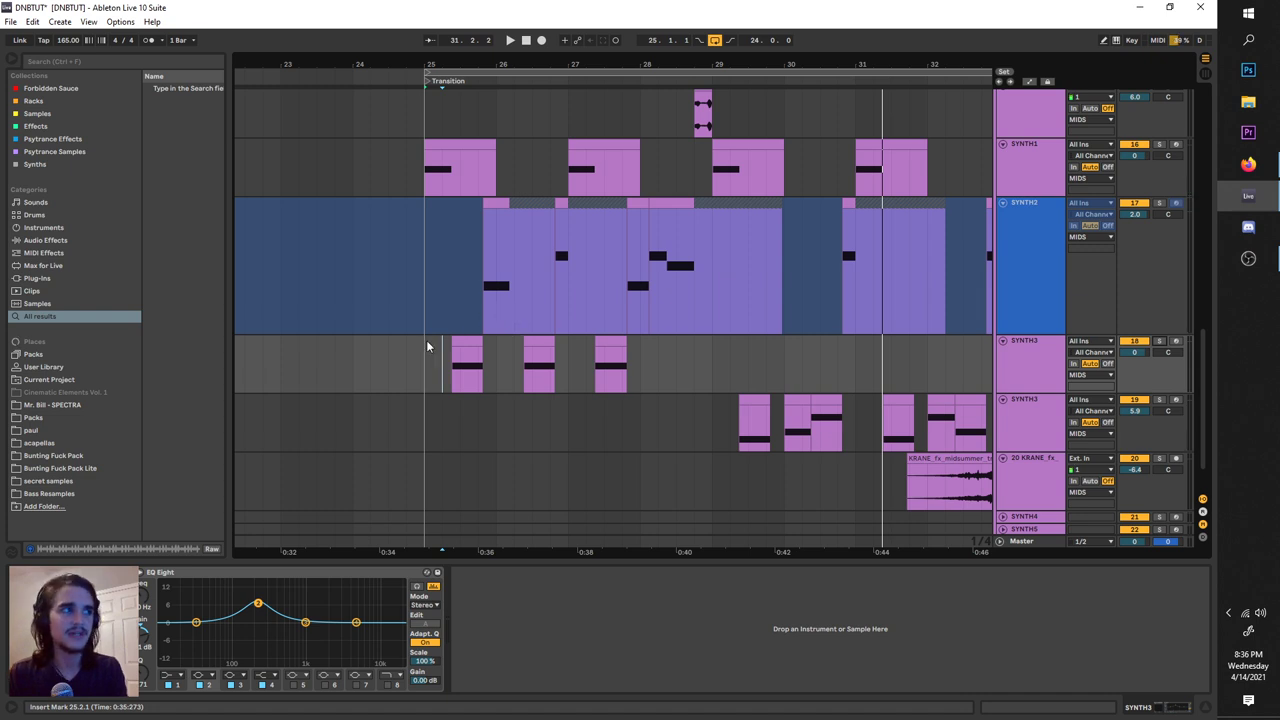
scroll(426, 340, left, 2)
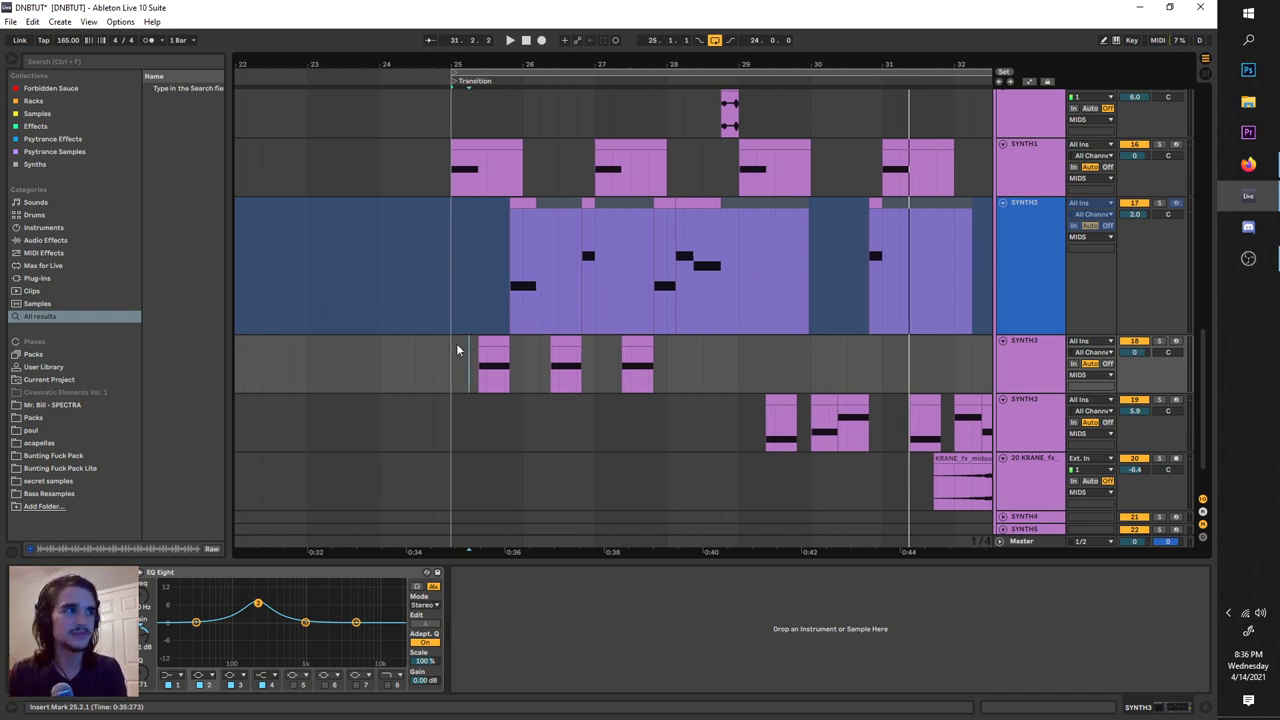
scroll(456, 346, right, 5)
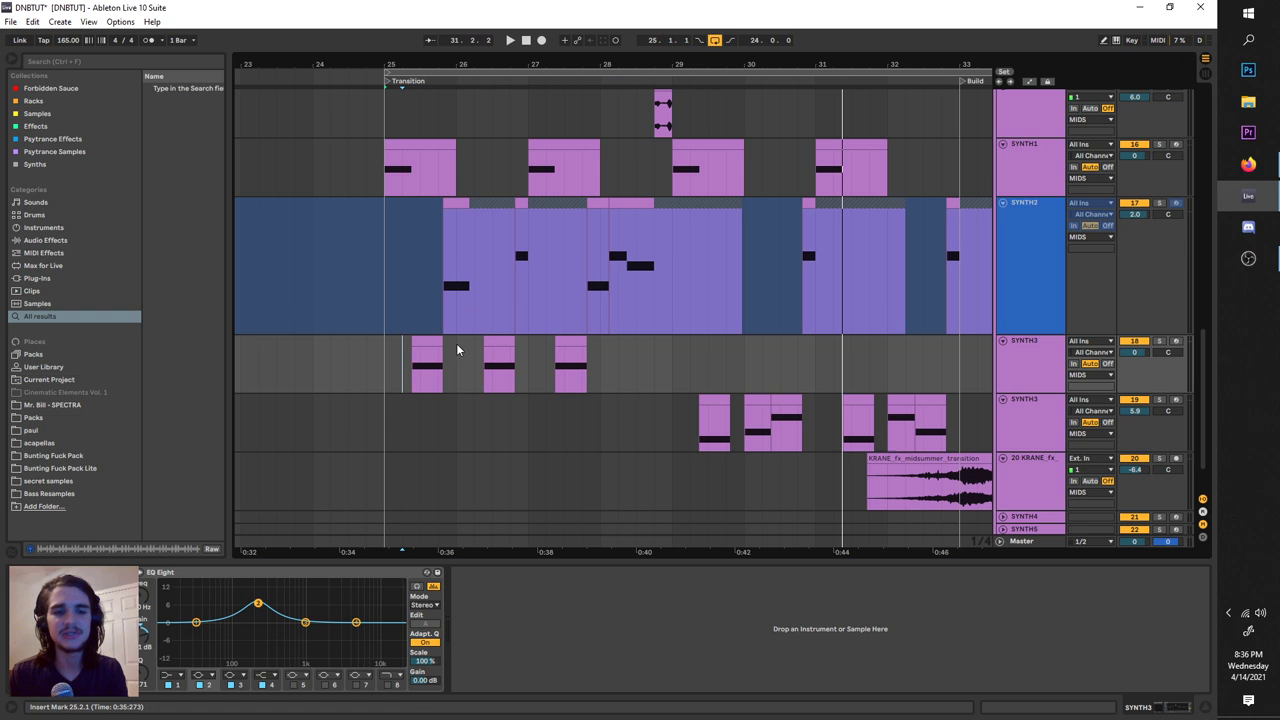
scroll(456, 344, left, 3)
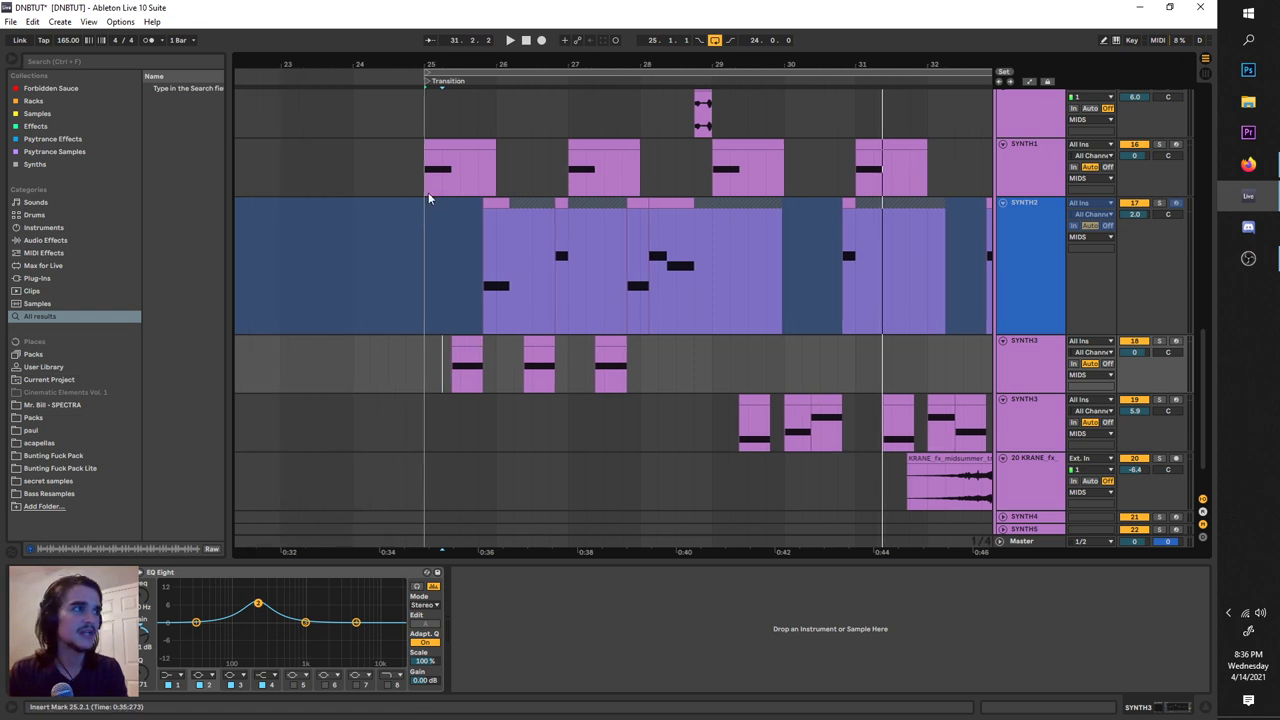
click(425, 193)
scroll(1142, 258, up, 3)
Audition the SYNTH1 patch and turn off oscillator 2 in Vital.
key(space)
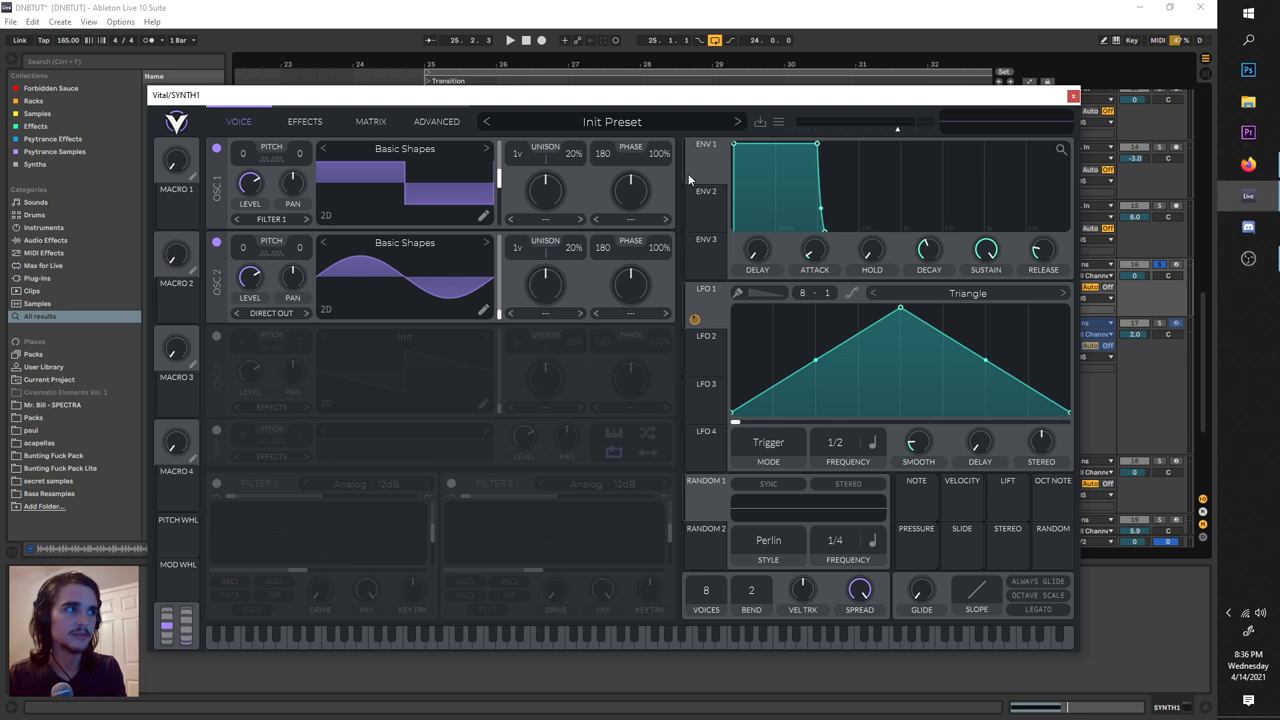
key(space)
key(space)
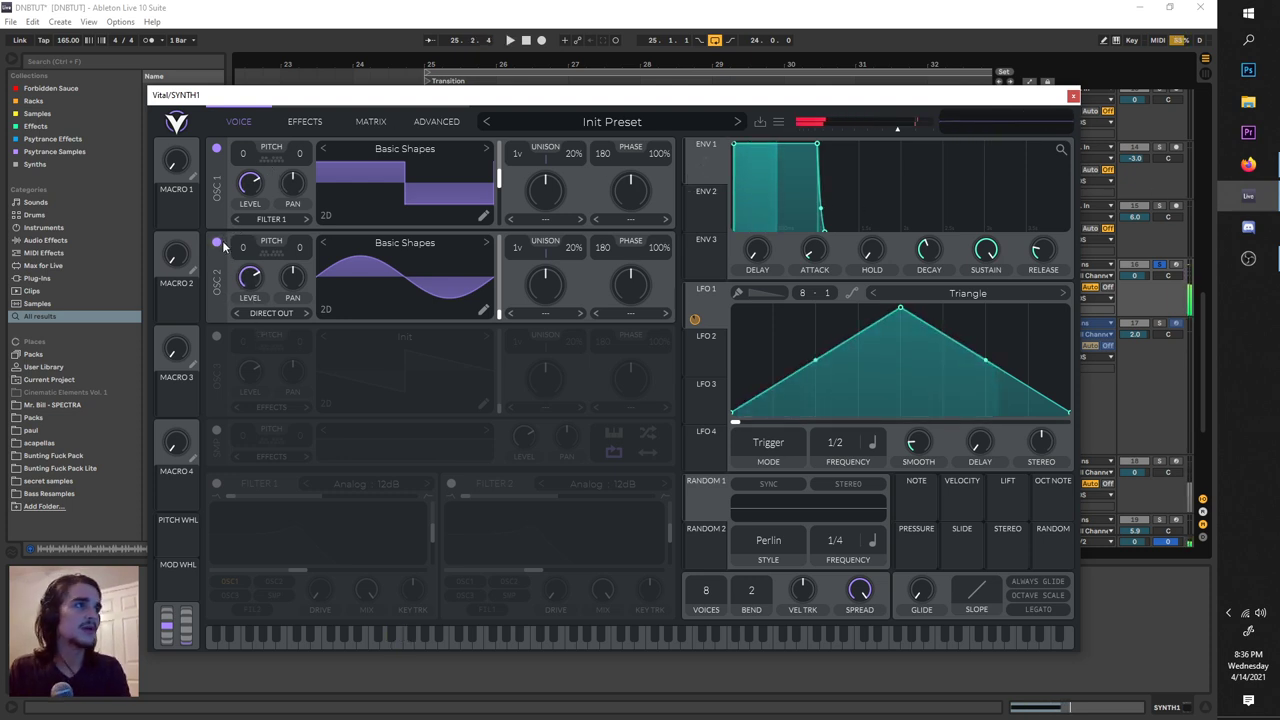
click(217, 243)
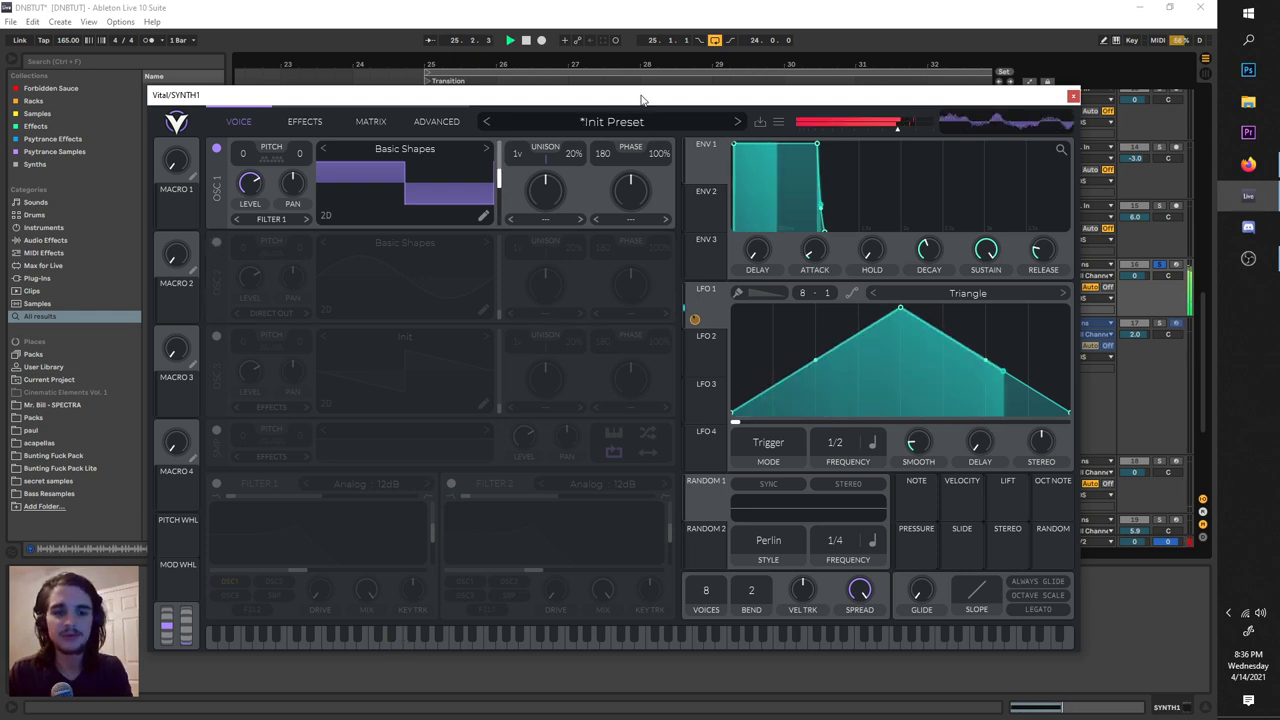
Initialize the Vital preset and use the Basic Shapes wavetable in oscillator 1.
click(778, 122)
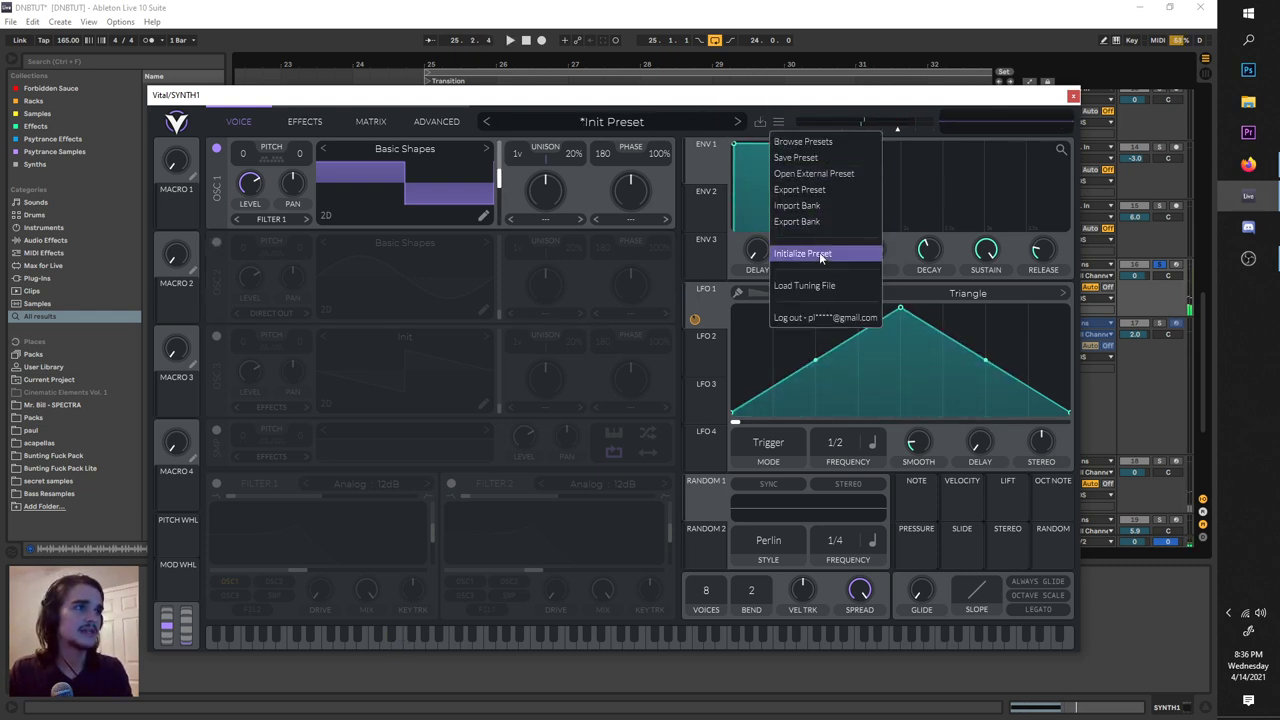
key(space)
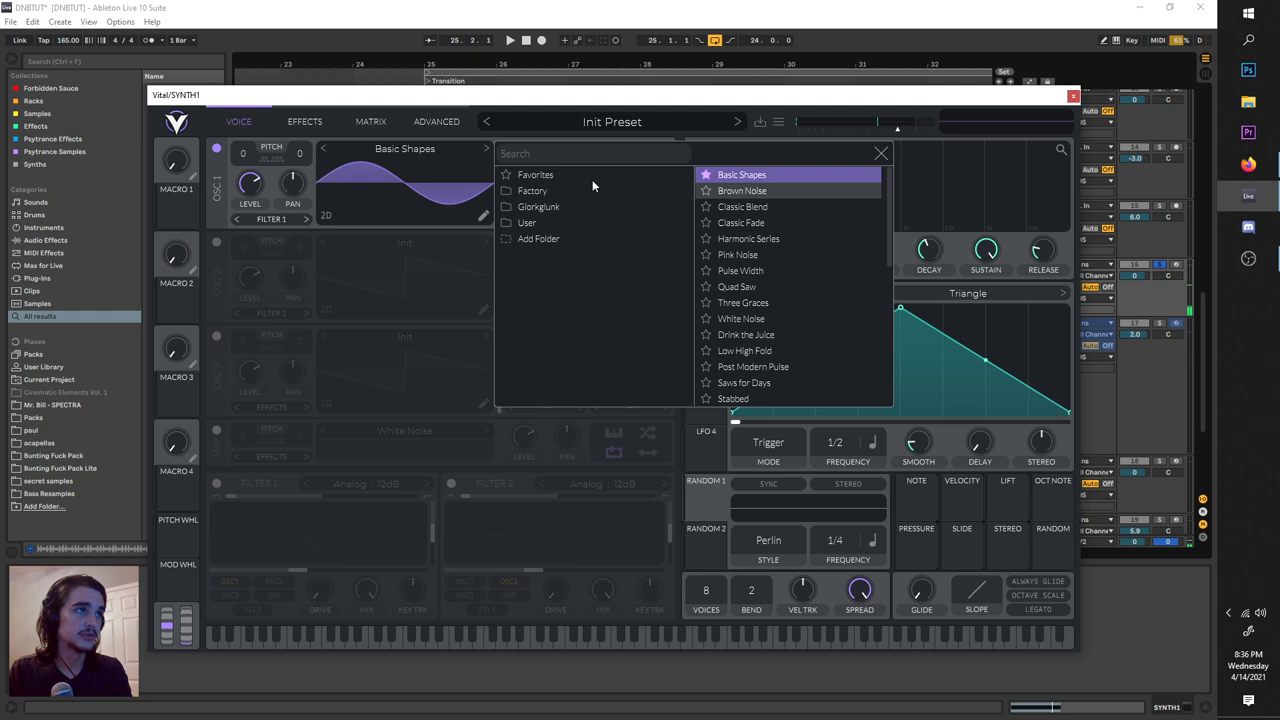
click(375, 219)
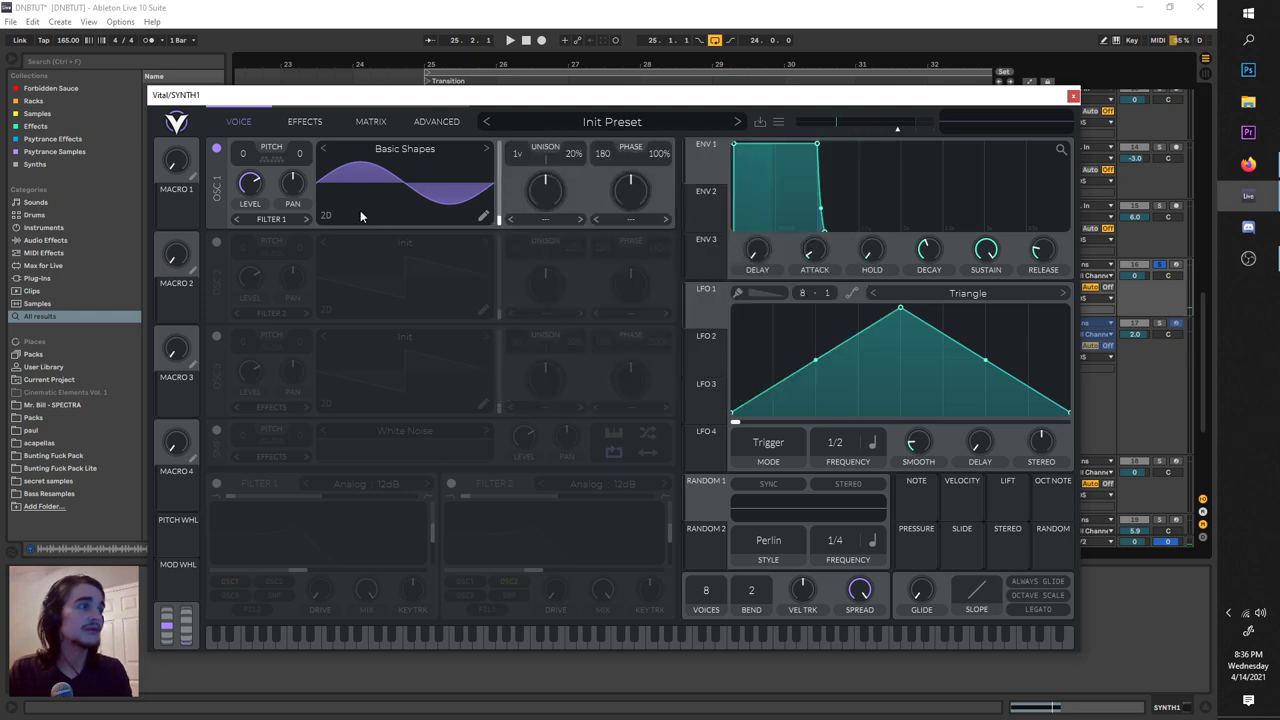
Set oscillator 1's wavetable frame to 134.5 for a square wave and audition the sound.
drag(497, 225, 497, 172)
key(space)
key(space)
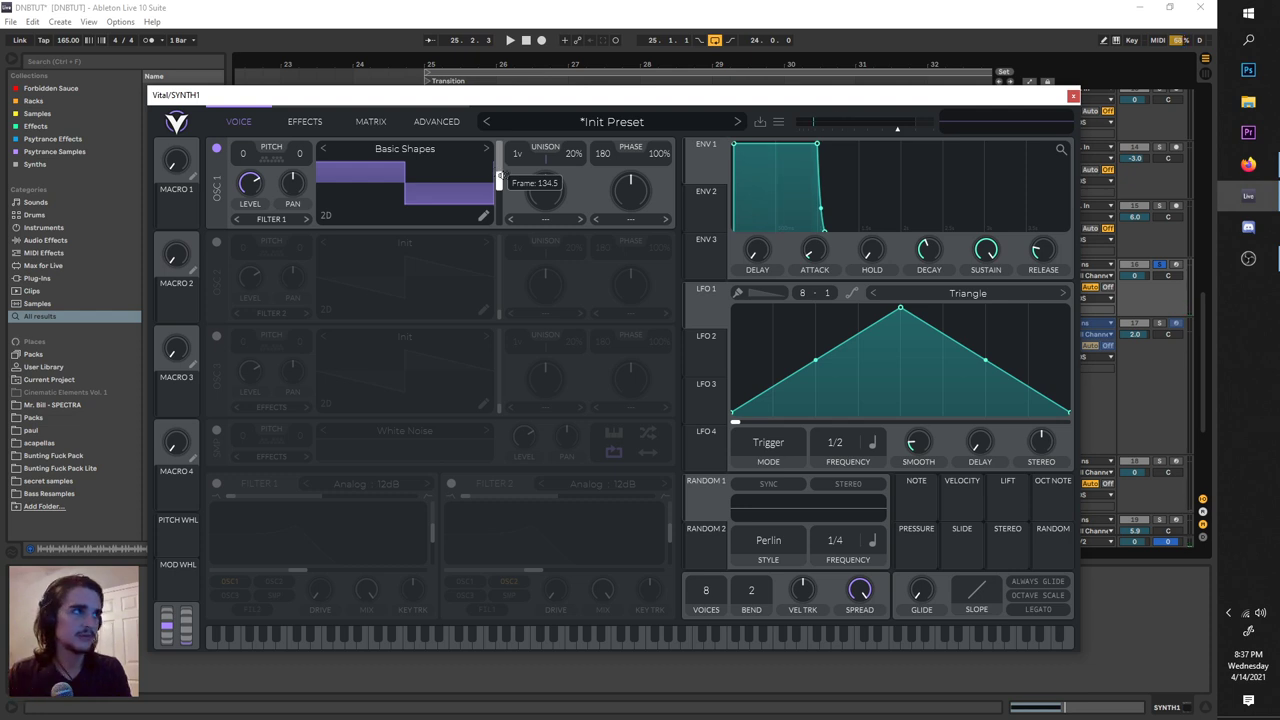
Audition oscillator 1's plain square wave from the start of the Transition section.
mouse_move(497, 172)
mouse_down()
mouse_move(498, 217)
mouse_move(497, 172)
mouse_up()
key(space)
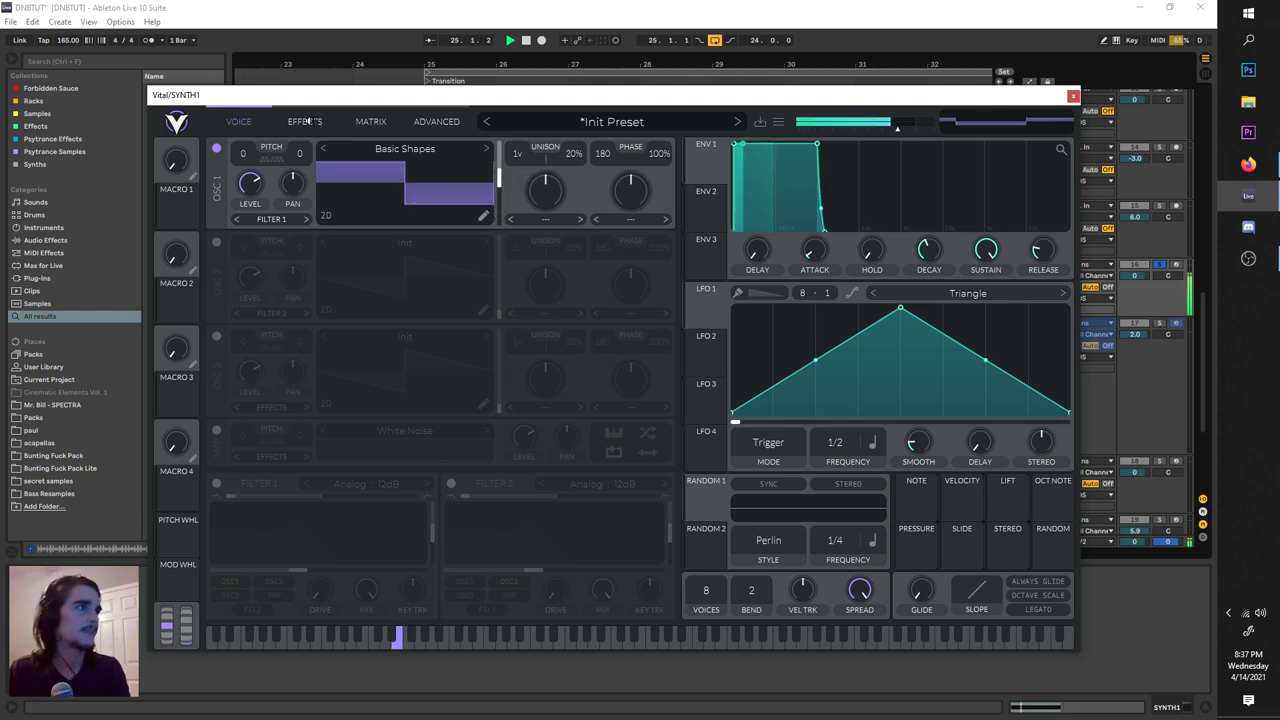
key(space)
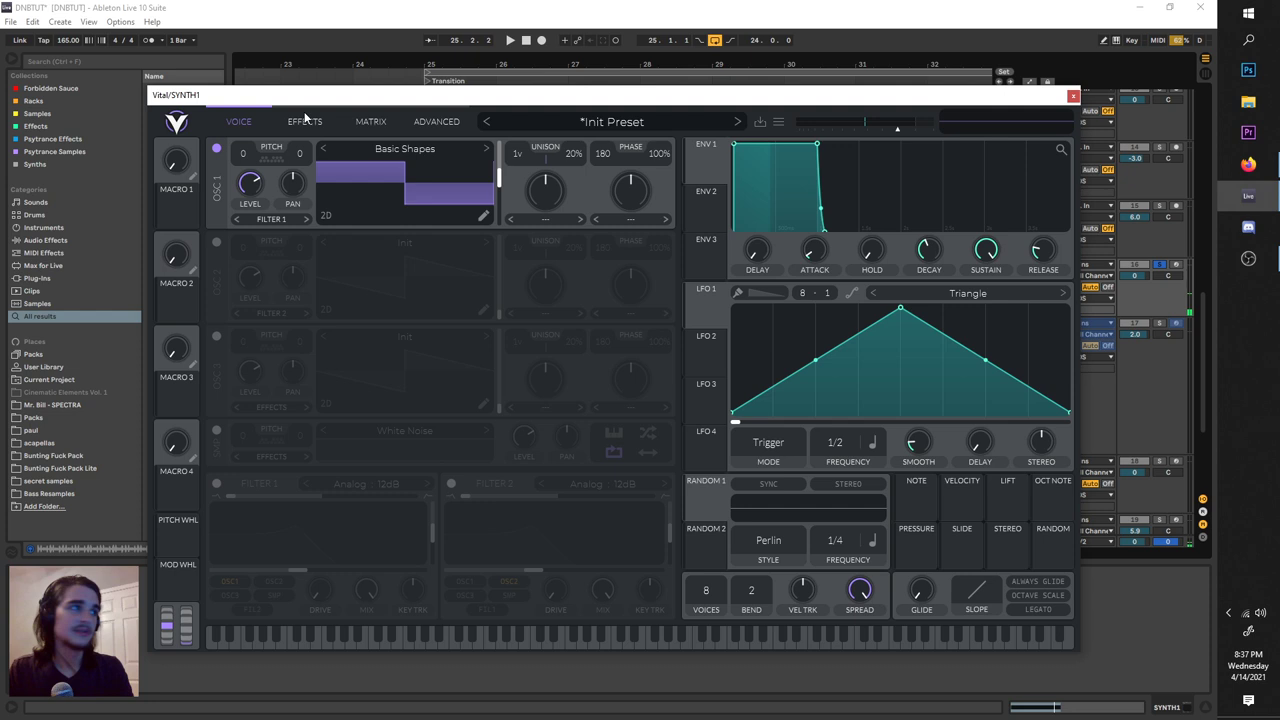
Add a Multiband compressor effect, raise its attack and release to maximum, and audition the result.
click(302, 121)
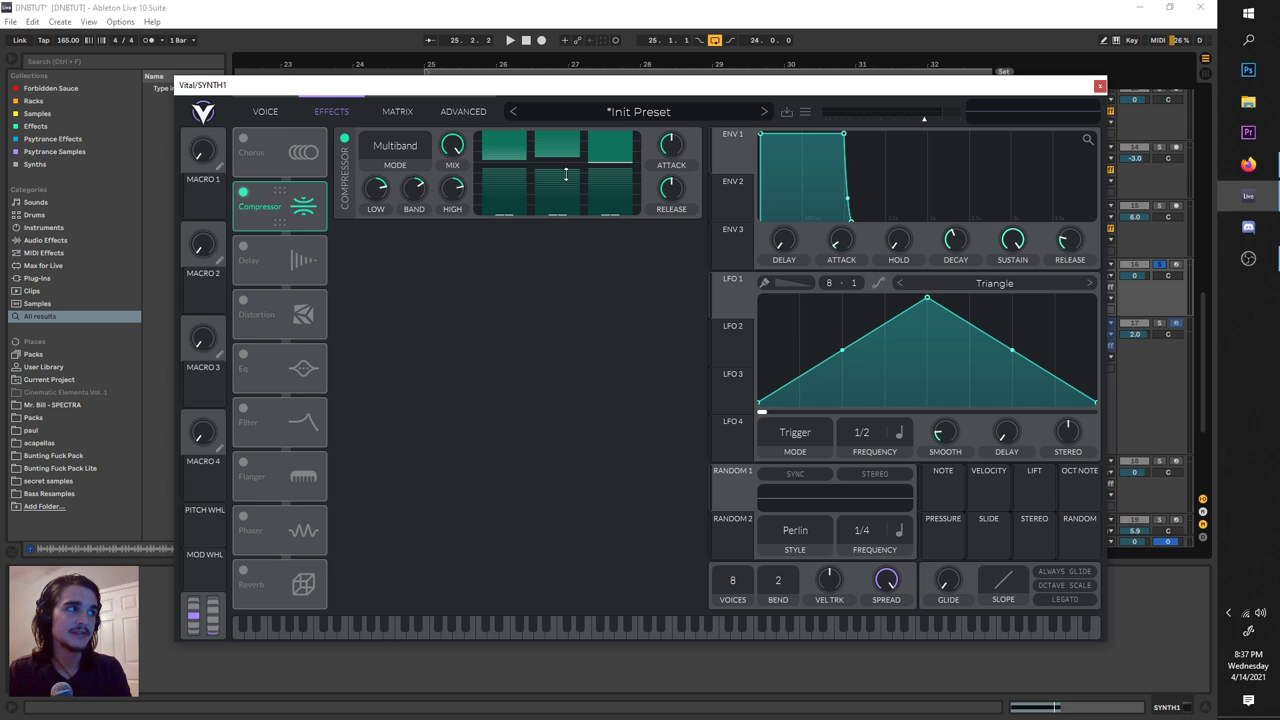
drag(671, 146, 674, 82)
drag(672, 188, 683, 90)
key(space)
key(space)
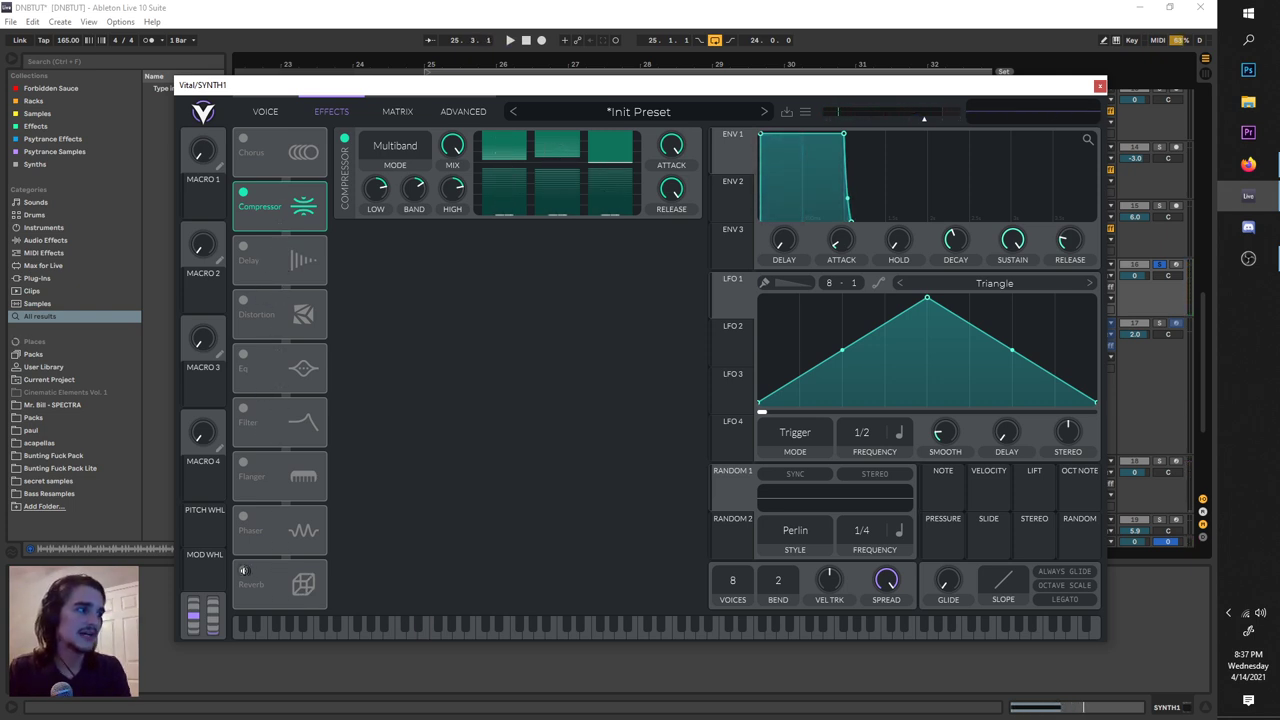
Enable the Reverb and Filter effects and lower the Analog 12dB filter's resonance to minimum.
click(242, 570)
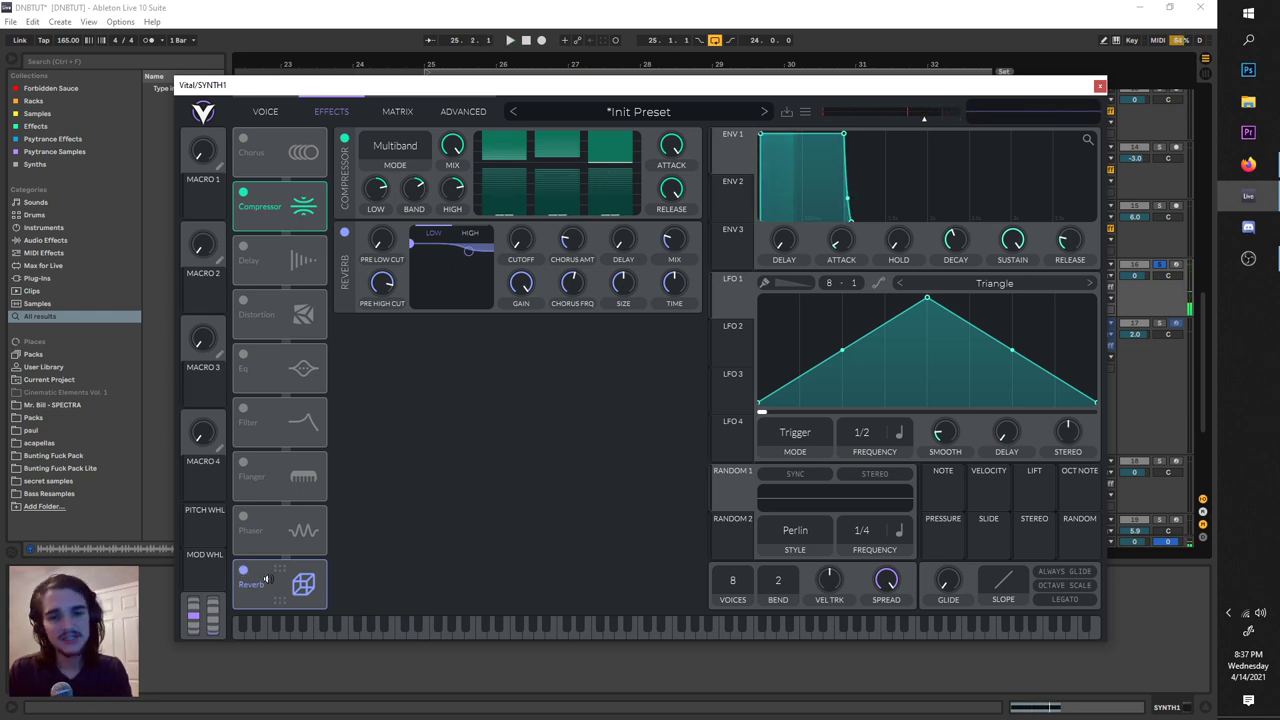
click(241, 406)
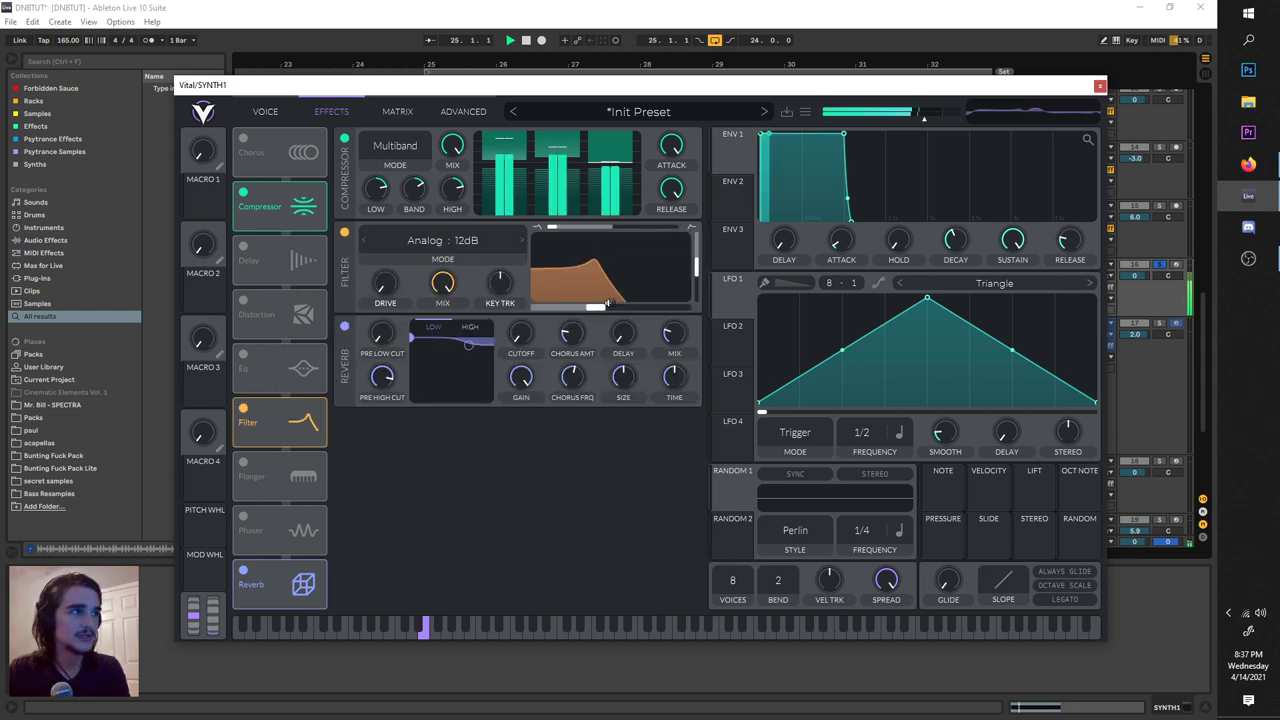
mouse_move(600, 307)
mouse_down()
mouse_move(548, 290)
mouse_move(614, 285)
mouse_move(596, 285)
mouse_up()
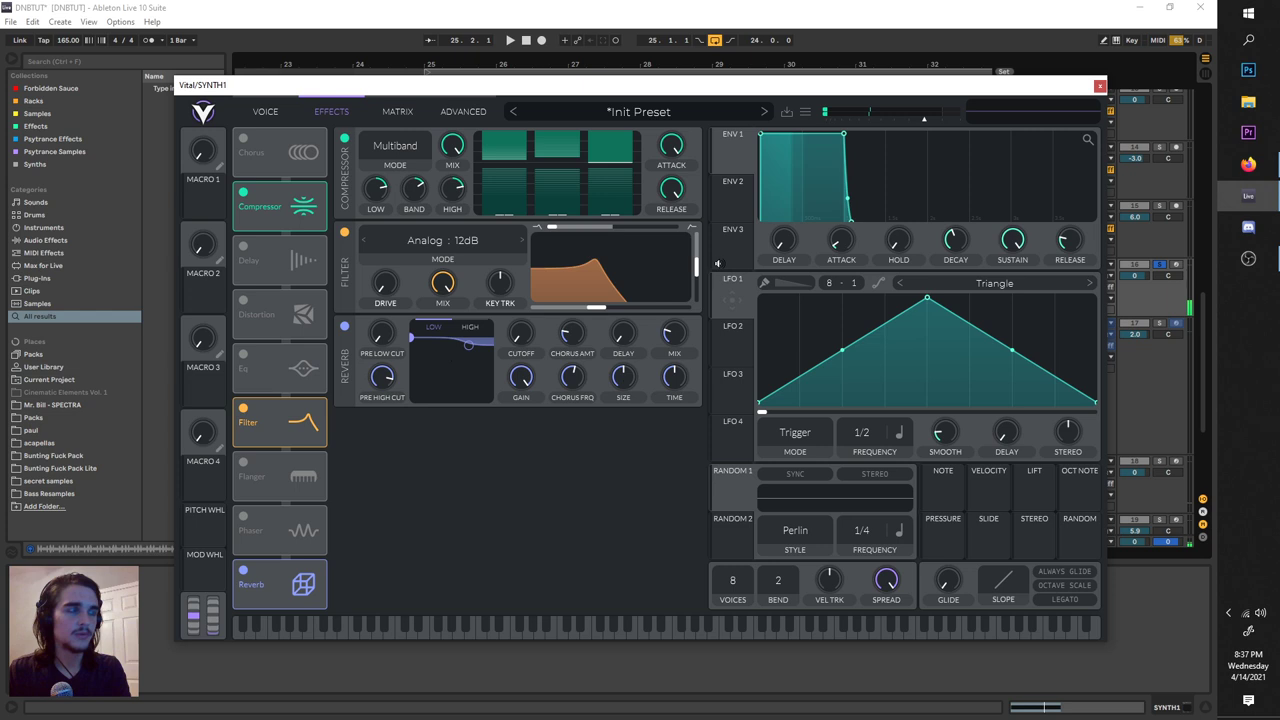
drag(698, 267, 699, 302)
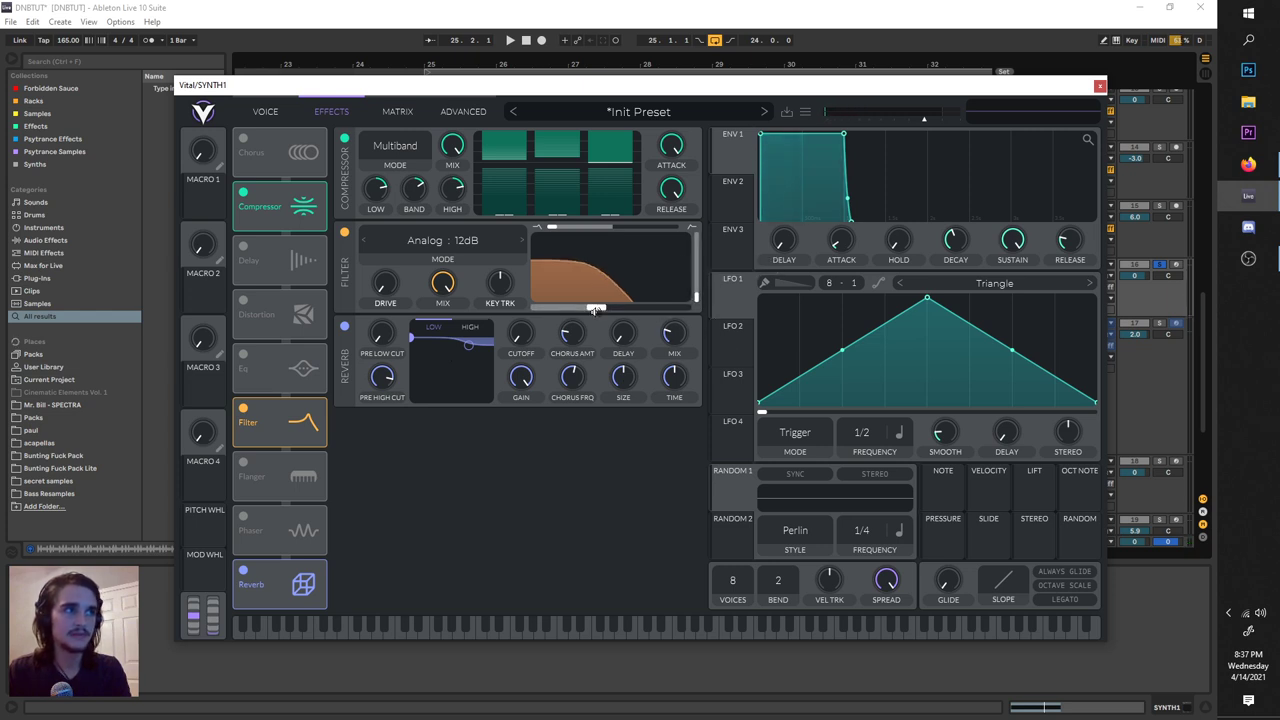
Lower the Filter effect's cutoff to its minimum and modulate it with LFO 1's triangle shape.
key(space)
drag(595, 310, 536, 311)
key(space)
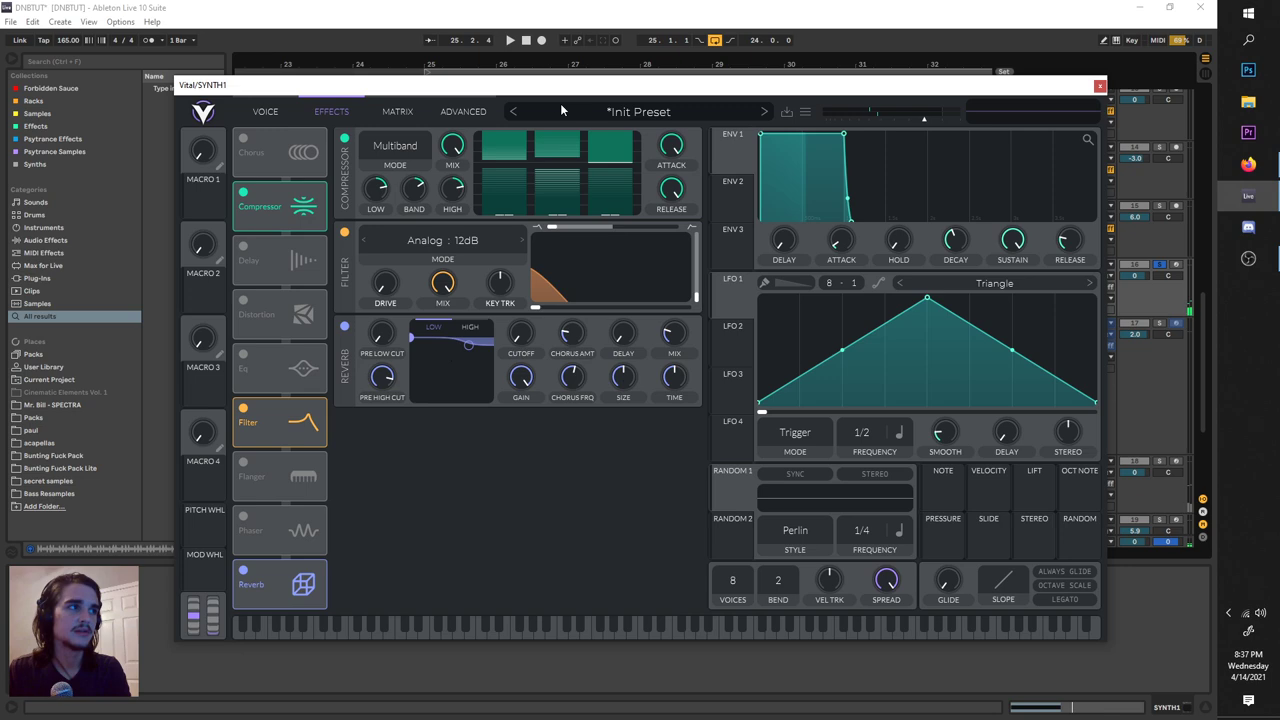
drag(552, 86, 586, 128)
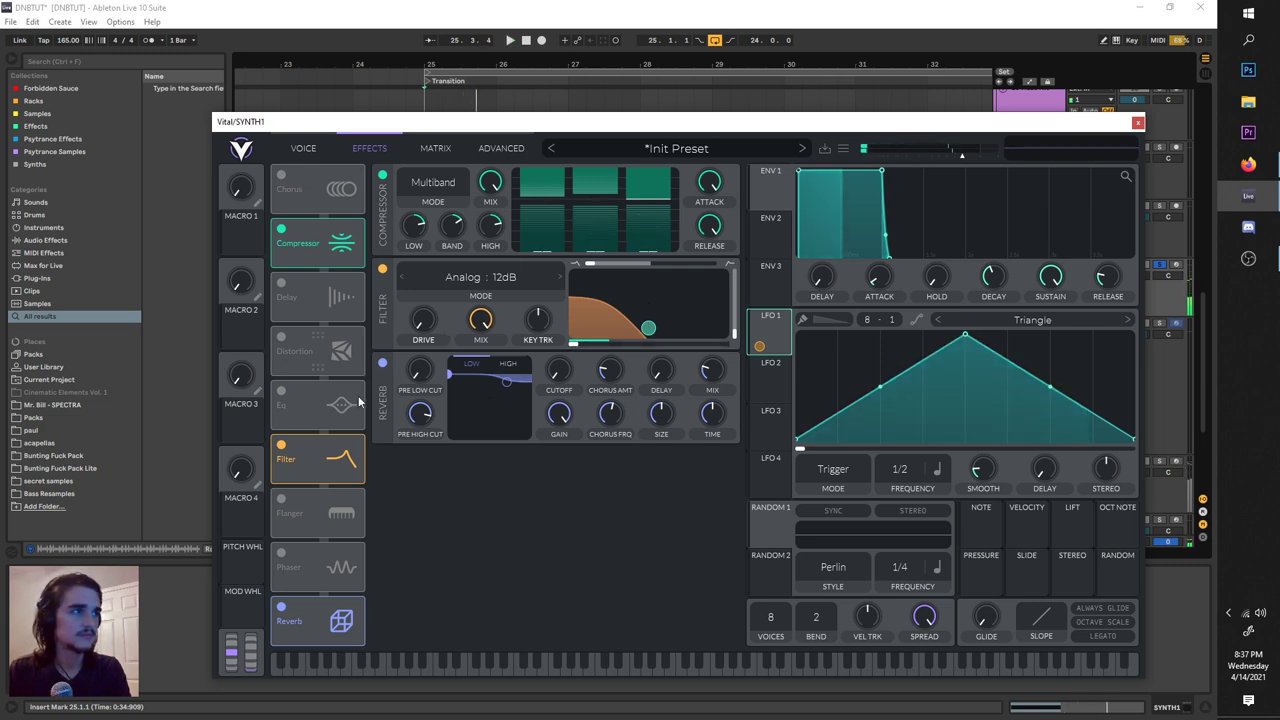
key(space)
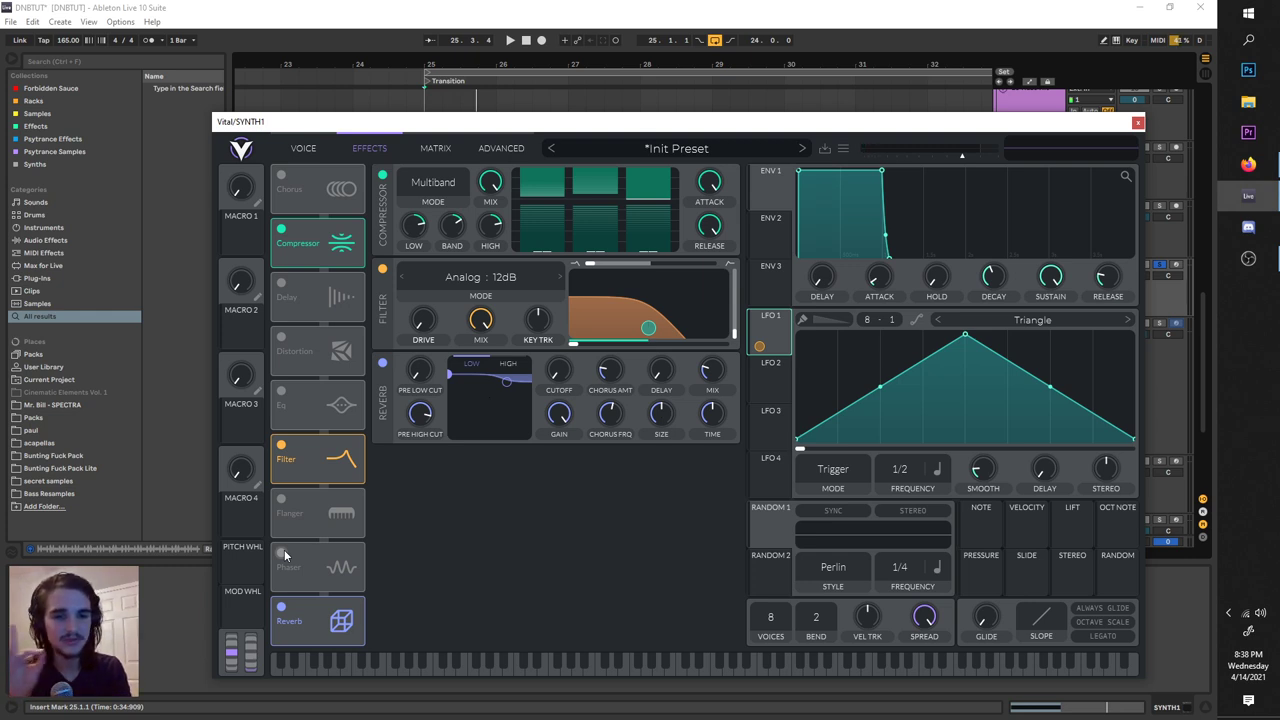
Enable the Phaser effect, place it directly after the Compressor in the chain, and audition it.
click(283, 554)
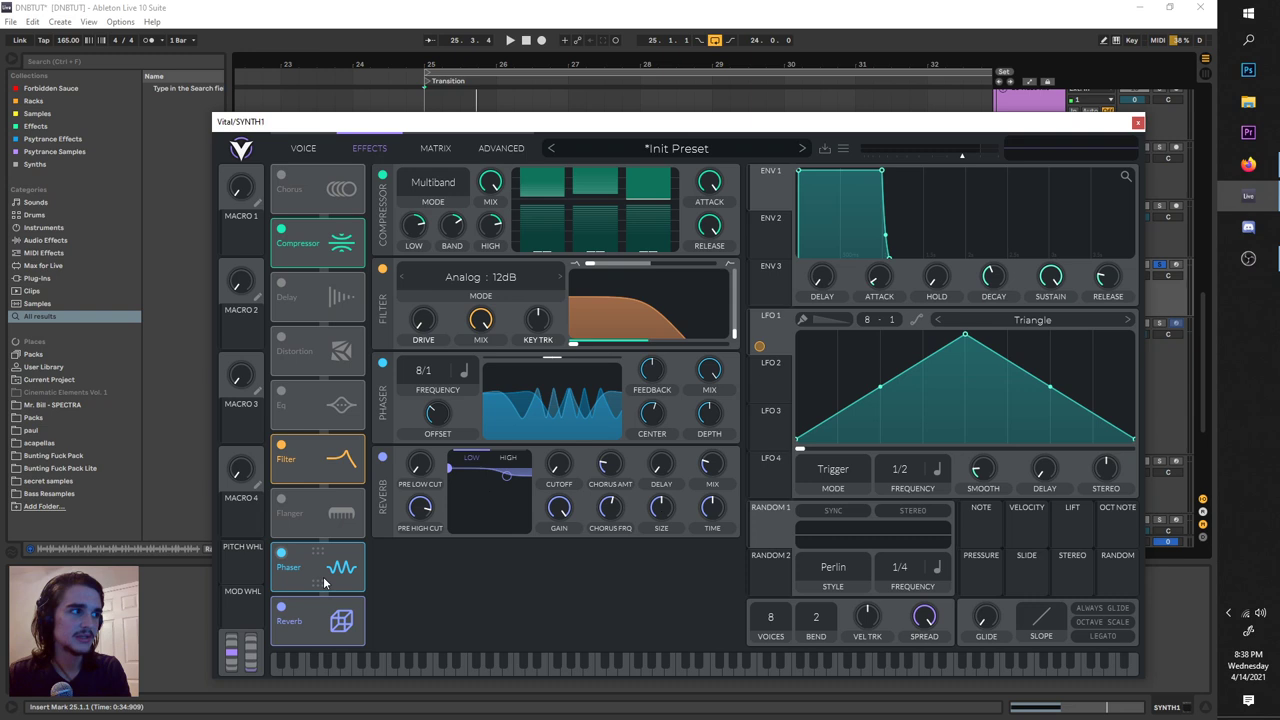
drag(323, 583, 308, 295)
key(space)
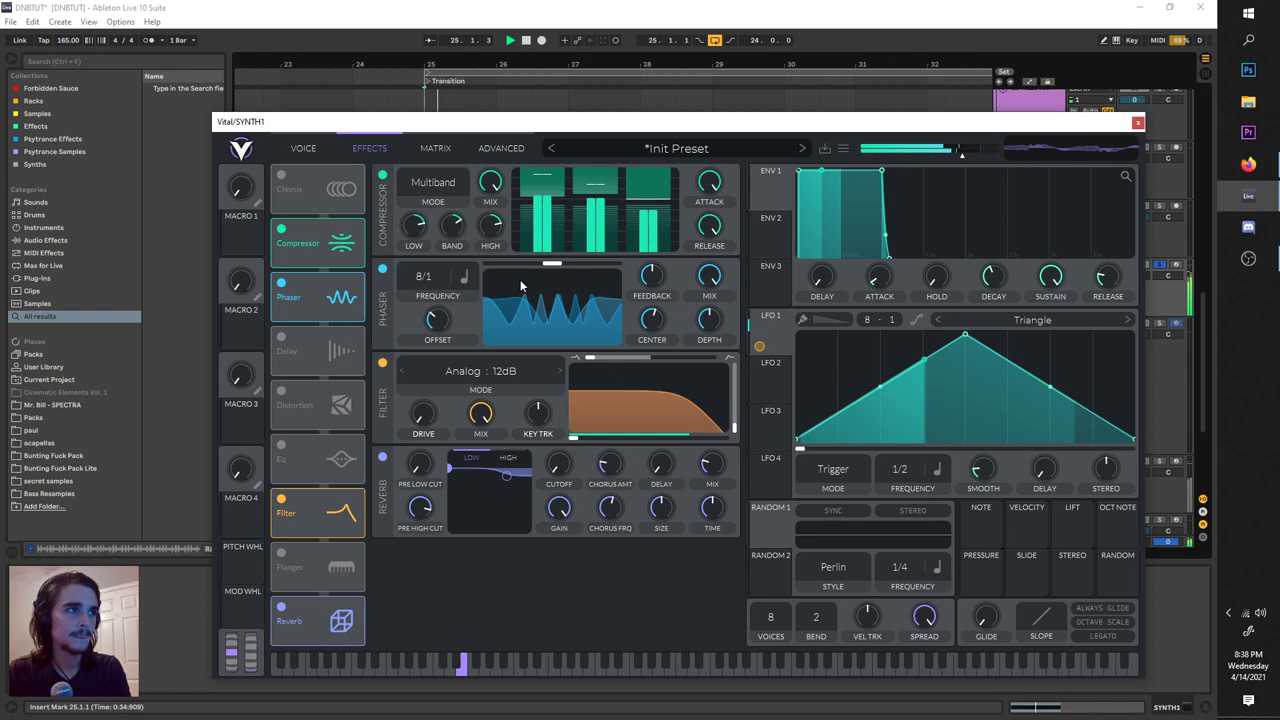
key(space)
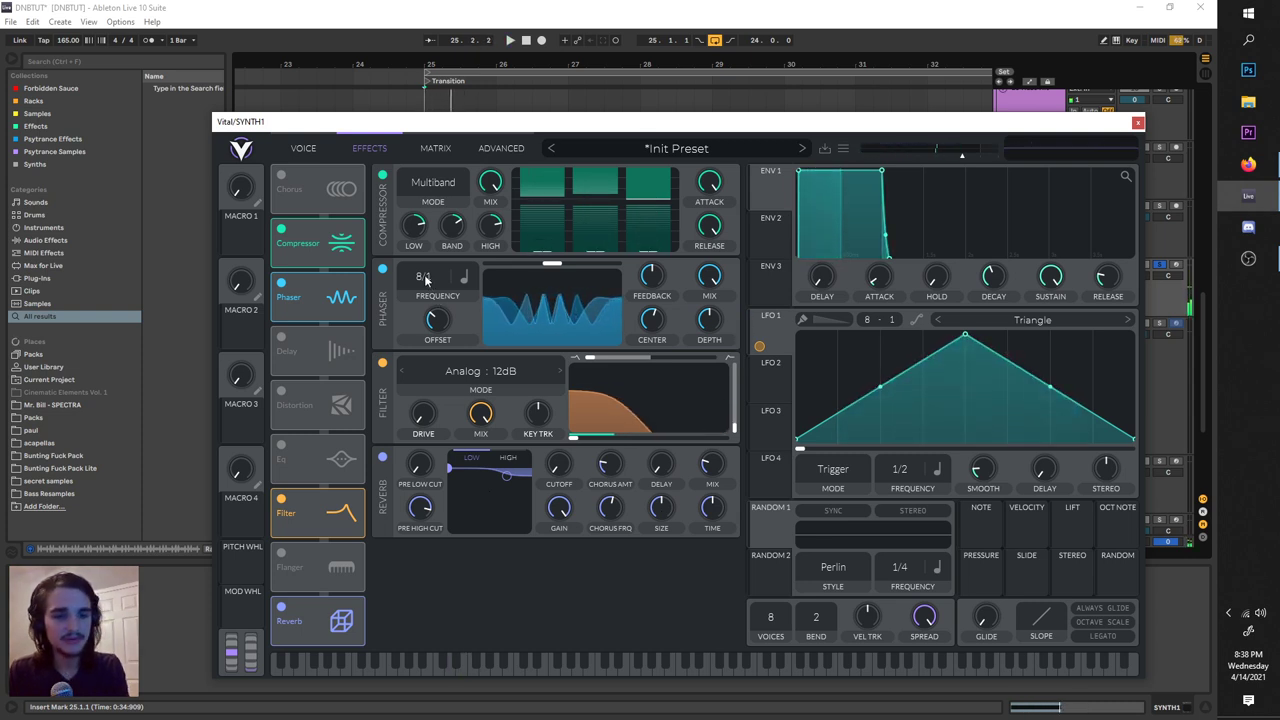
Set the Phaser's frequency to Freeze, reduce its offset to minimum, and audition the sound.
drag(425, 280, 447, 287)
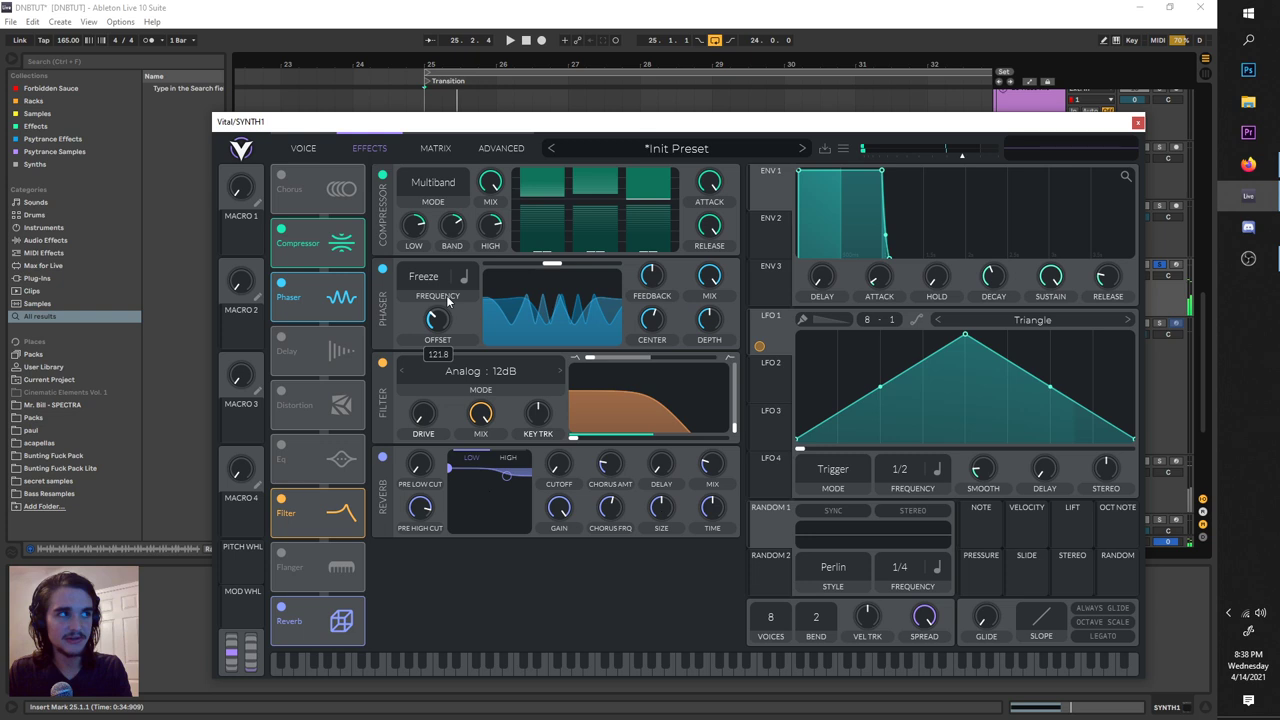
drag(448, 299, 446, 464)
key(space)
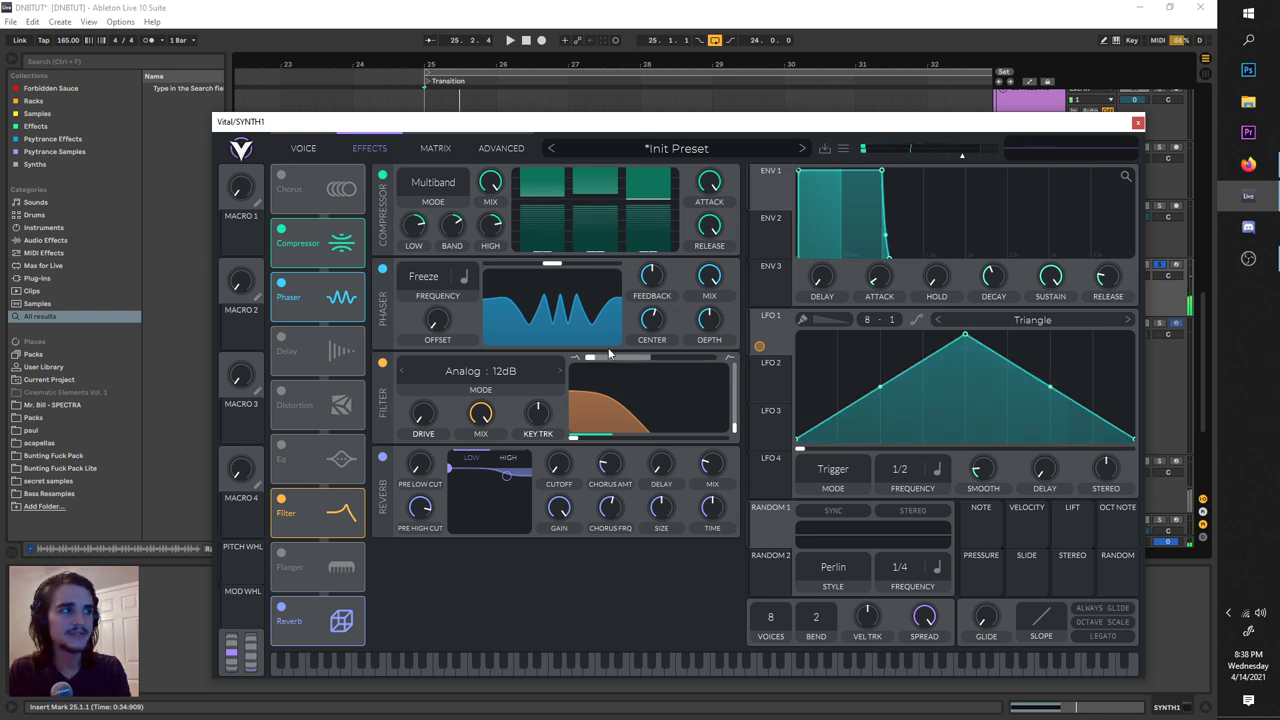
key(space)
key(space)
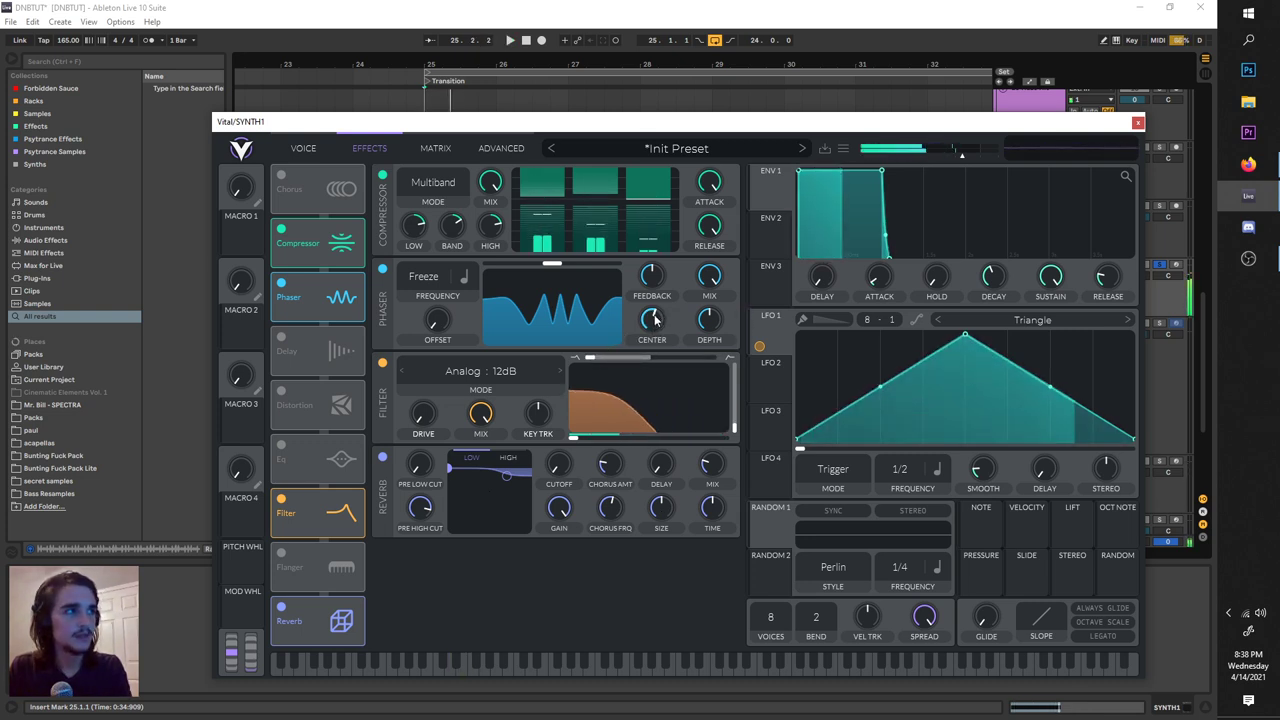
Lower the Phaser's center to 47.36 semitones and audition the change.
drag(654, 320, 654, 336)
key(space)
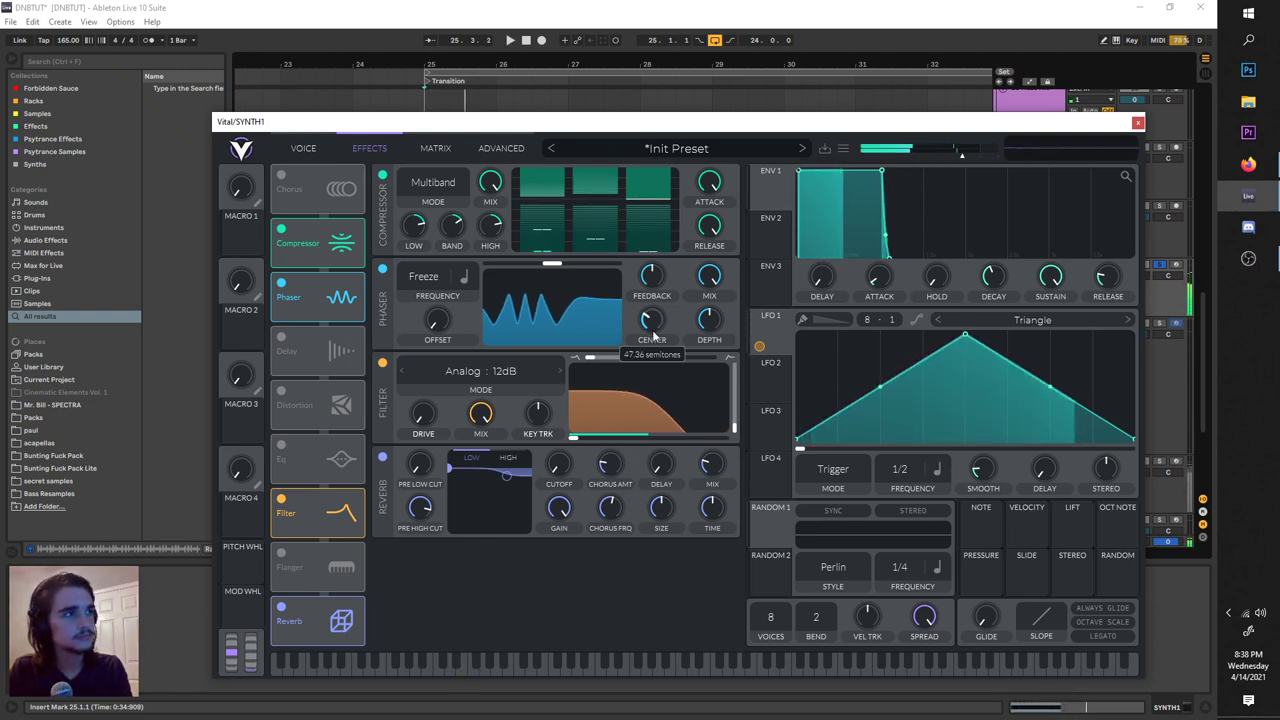
key(space)
Enable a Soft Clip Distortion directly after the Phaser, raise its drive, and audition the sound.
click(282, 391)
drag(311, 390, 313, 353)
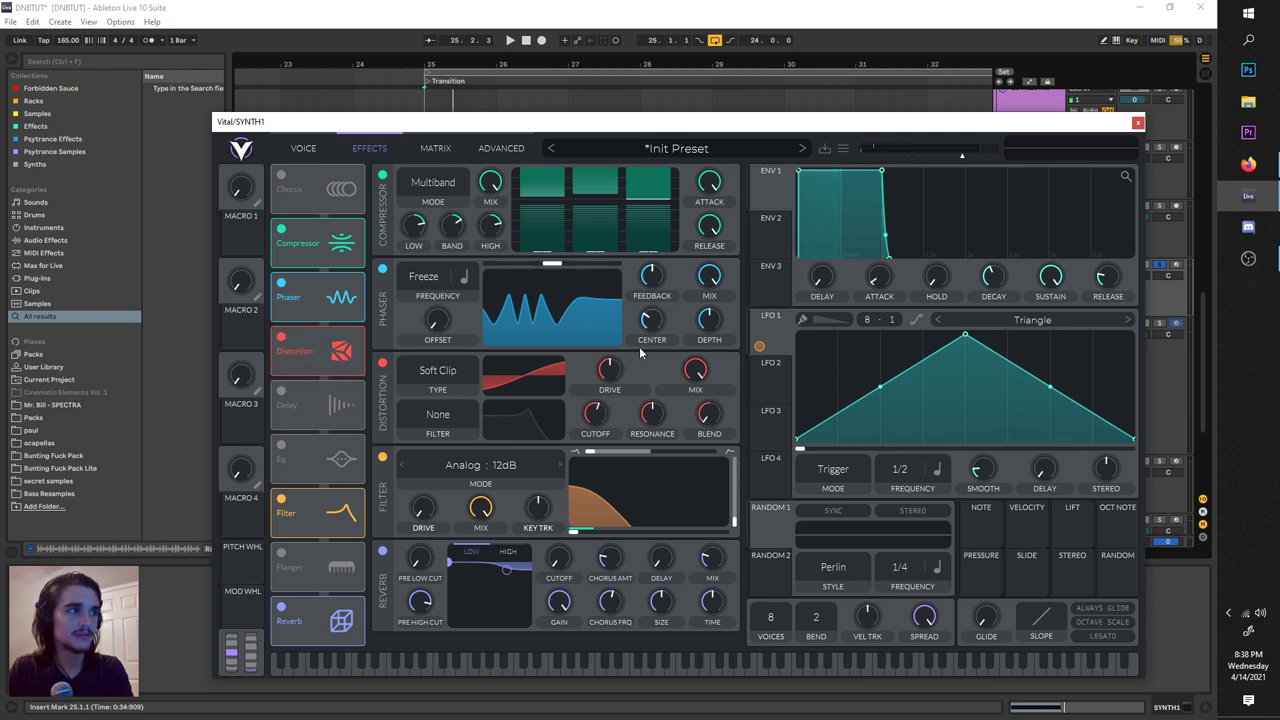
key(space)
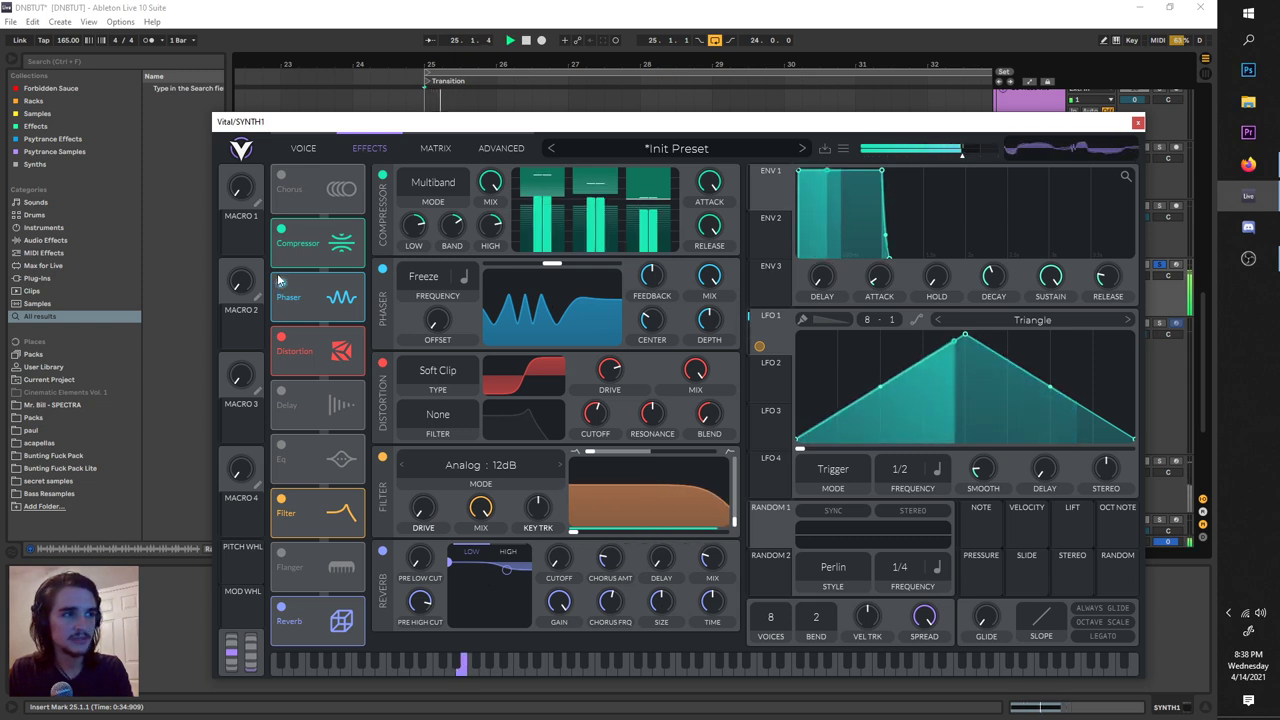
key(space)
key(space)
key(space)
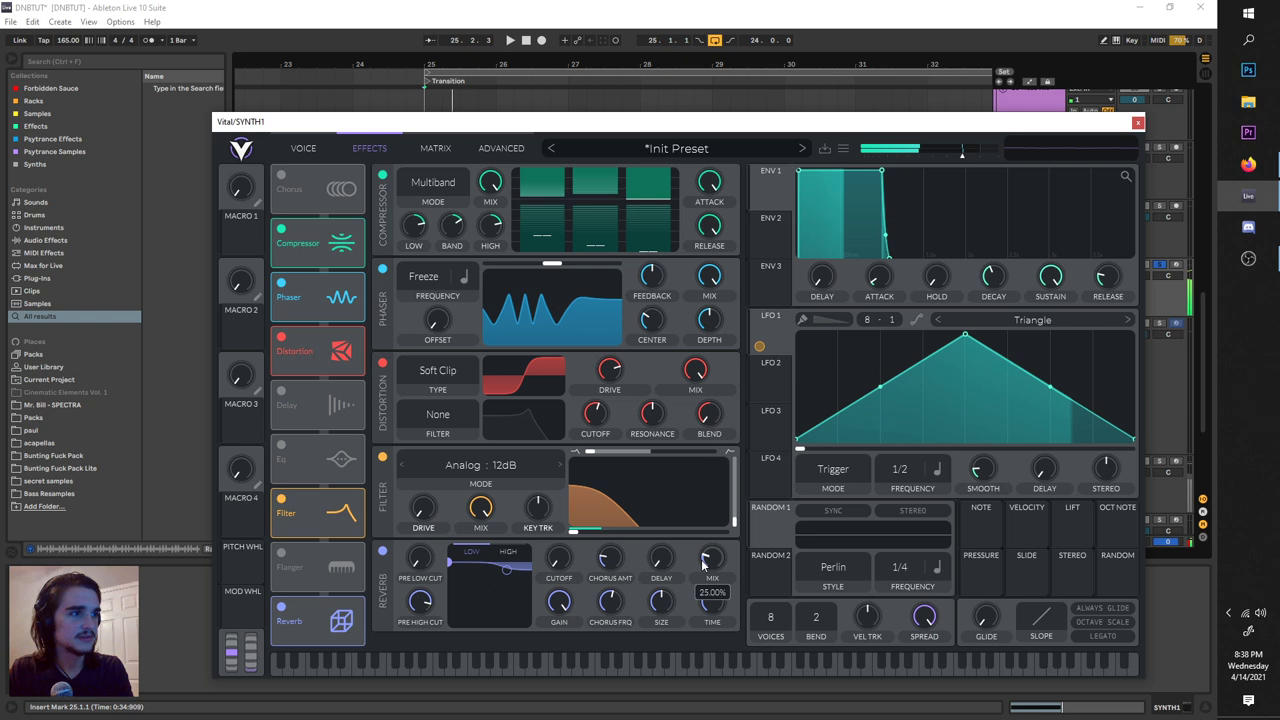
Raise the Reverb's mix above 25% and increase its time slightly while auditioning the patch.
drag(701, 561, 703, 553)
key(space)
key(space)
drag(714, 602, 712, 596)
key(space)
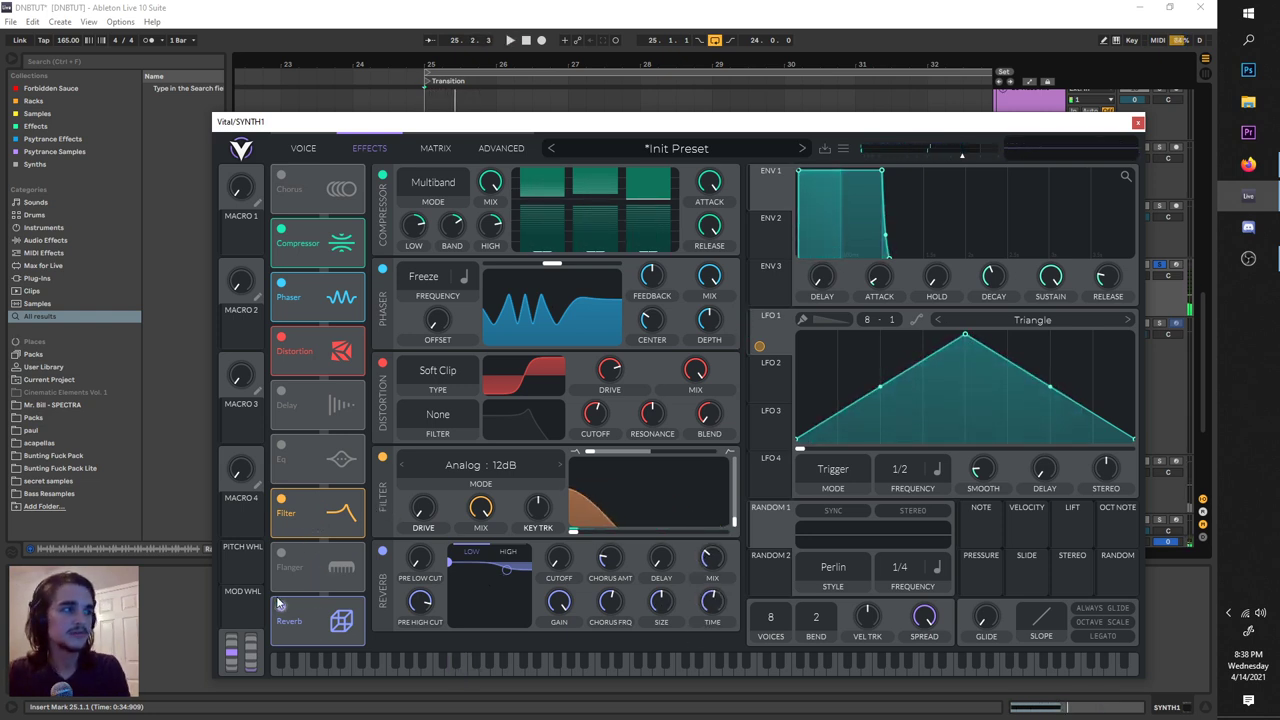
Close SYNTH1's Vital window and audition the bass both in the full mix and soloed.
click(1138, 124)
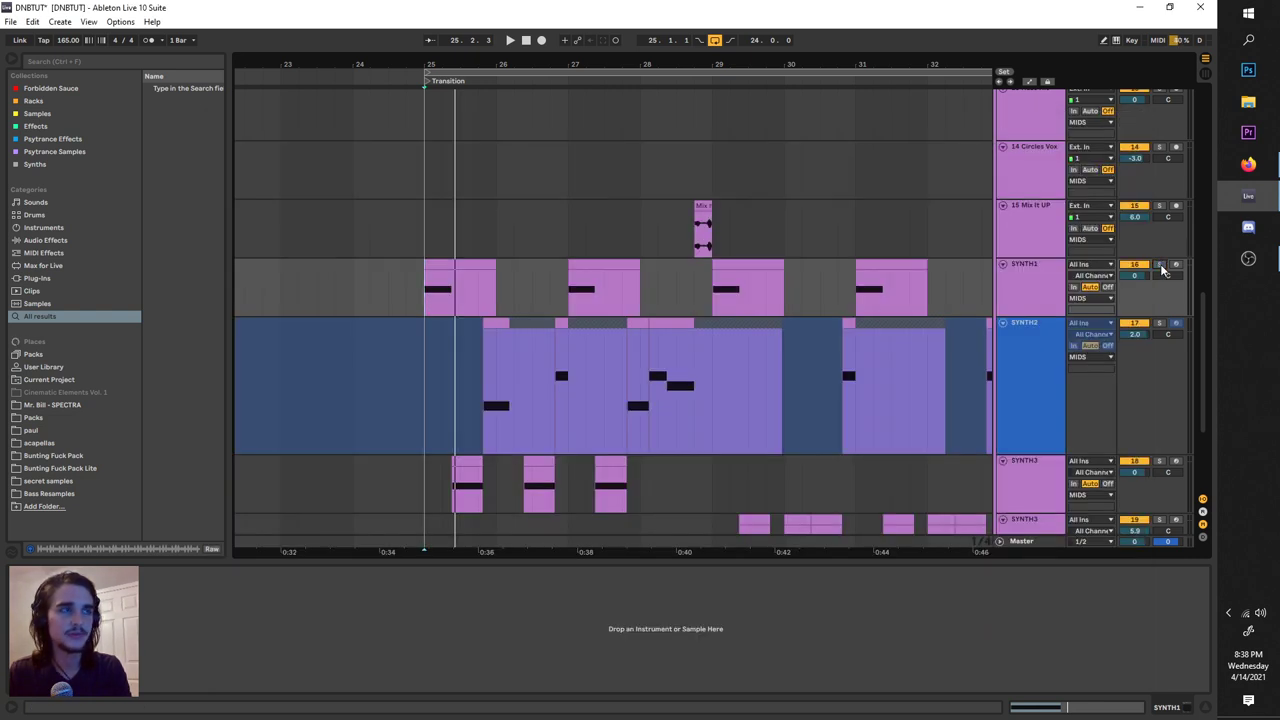
key(space)
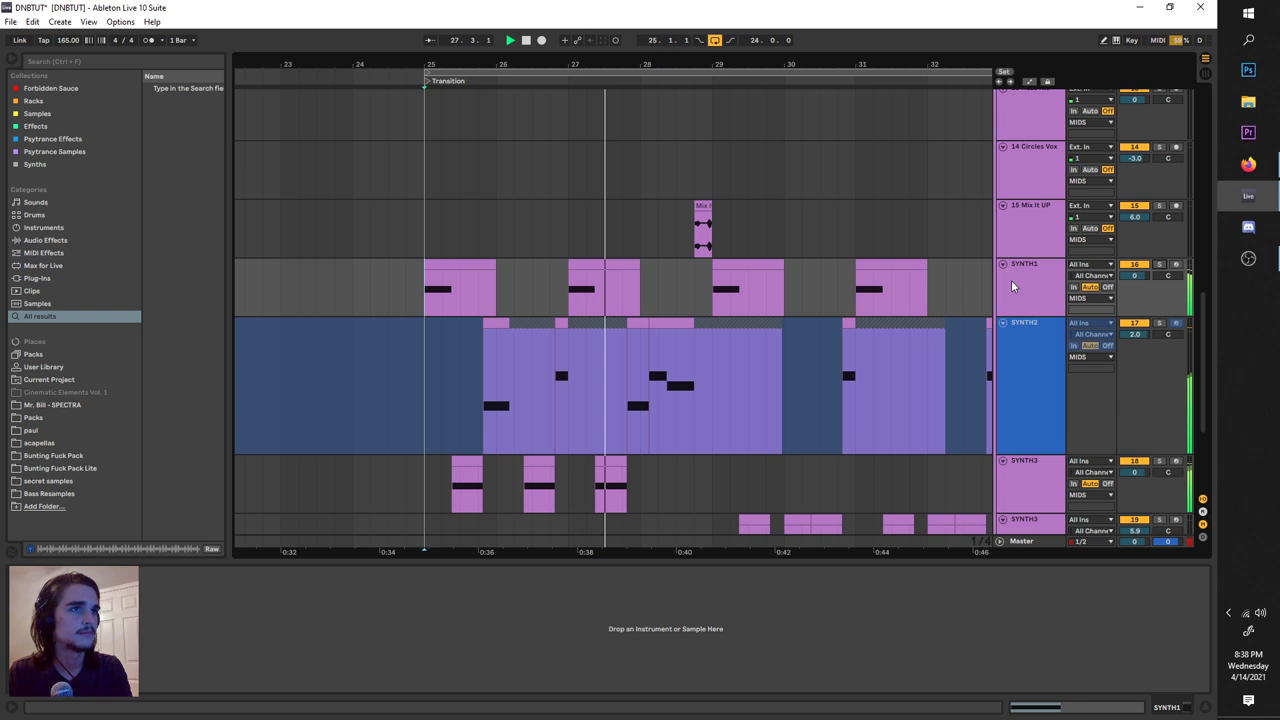
click(1158, 264)
key(space)
key(space)
Unfreeze the SYNTH2 track, solo it, and play its clip from 28.1.3.
scroll(443, 350, down, 4)
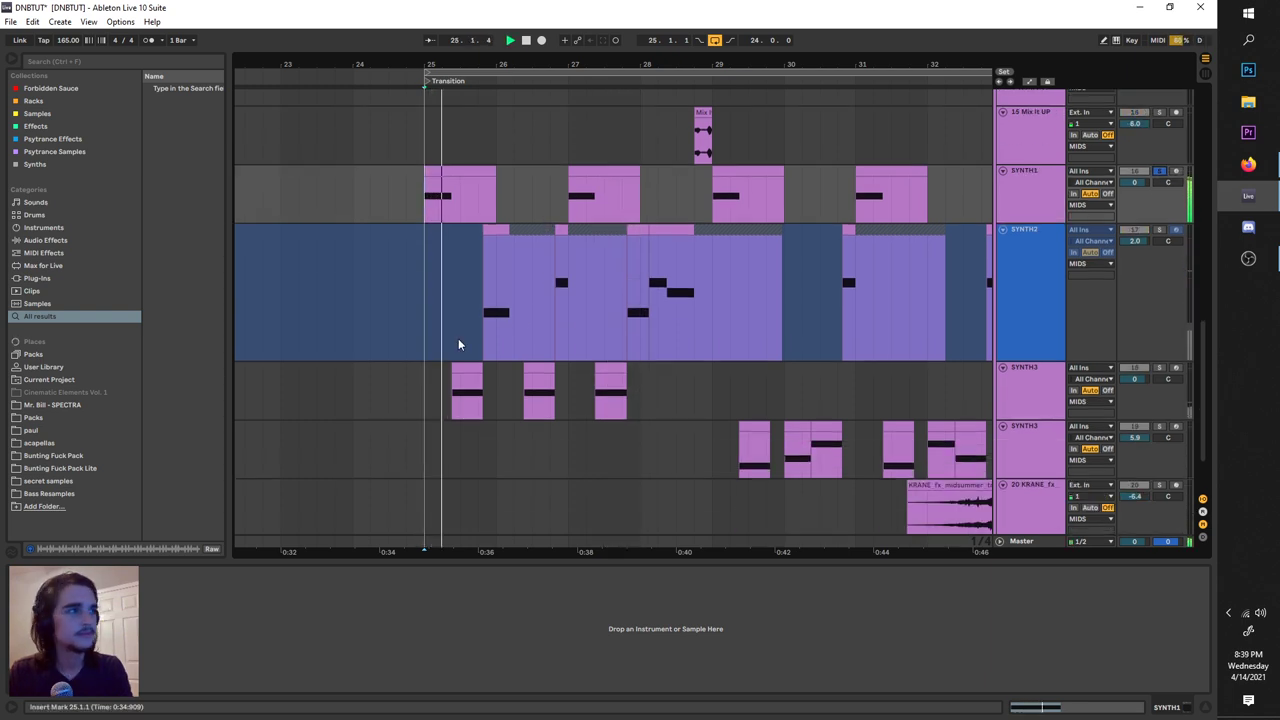
scroll(434, 334, up, 3)
scroll(436, 330, right, 1)
scroll(690, 278, up, 2)
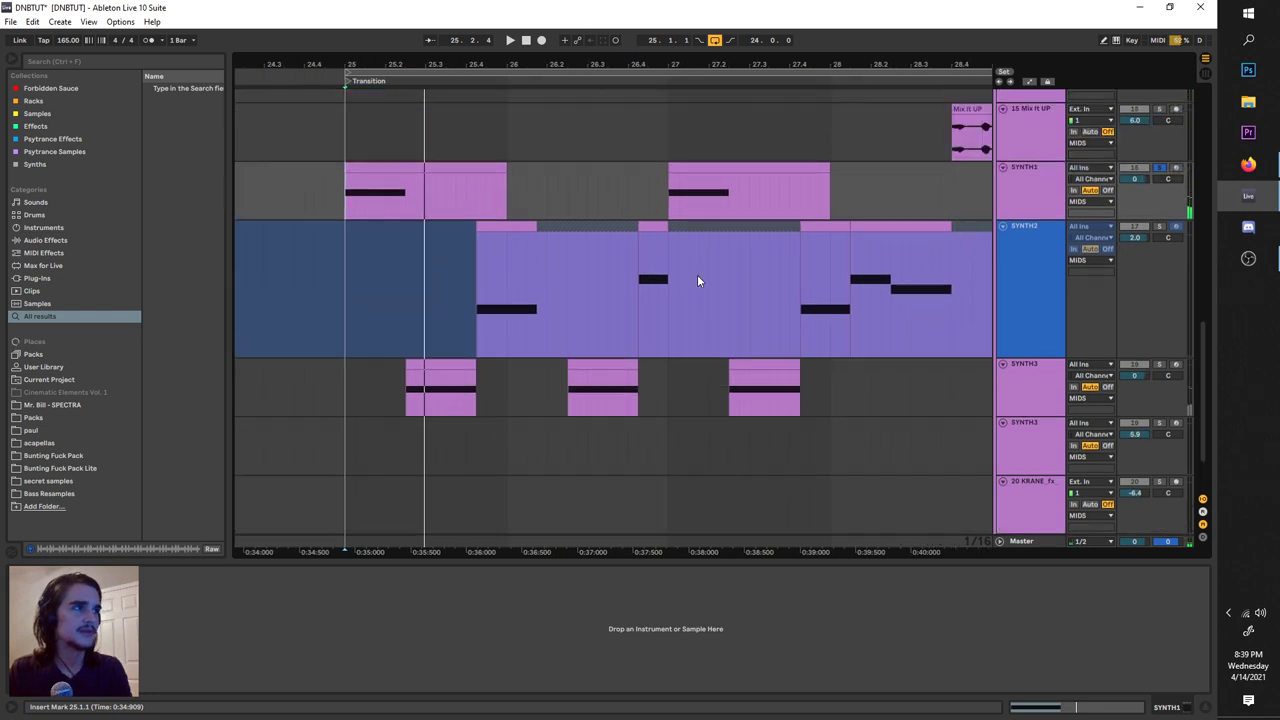
scroll(743, 283, down, 3)
right_click(1018, 303)
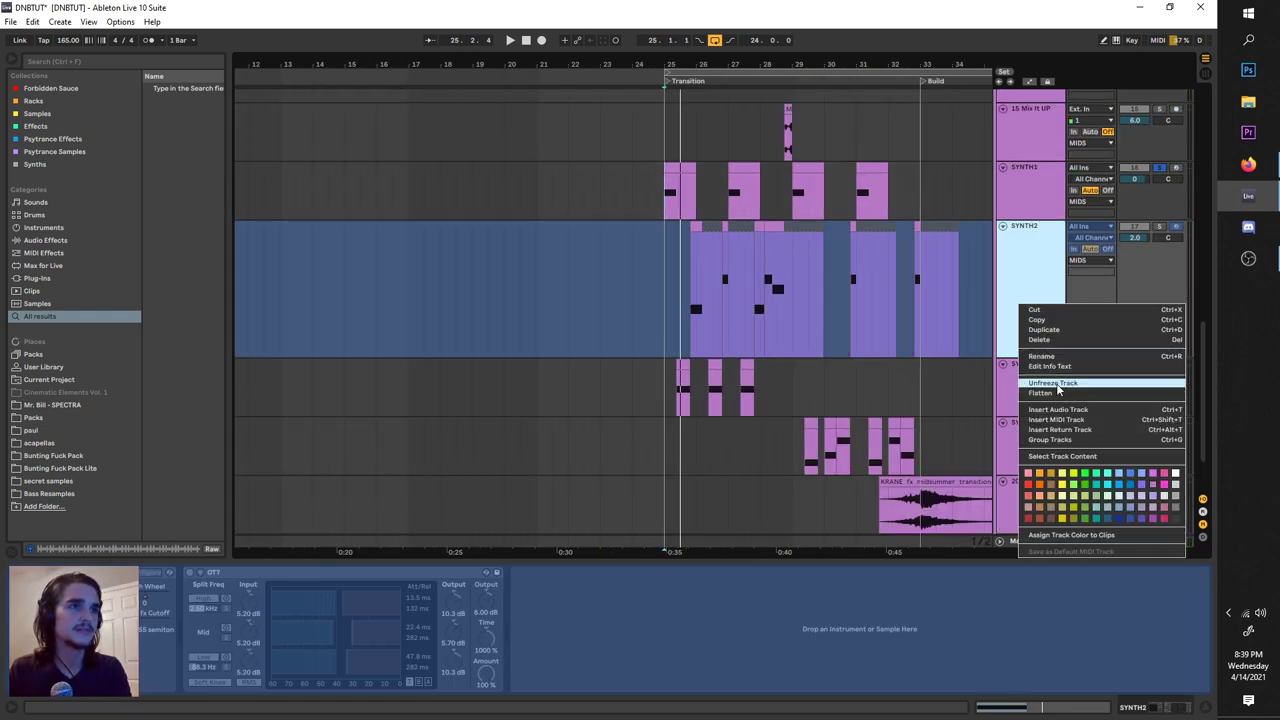
click(1057, 382)
scroll(768, 300, up, 3)
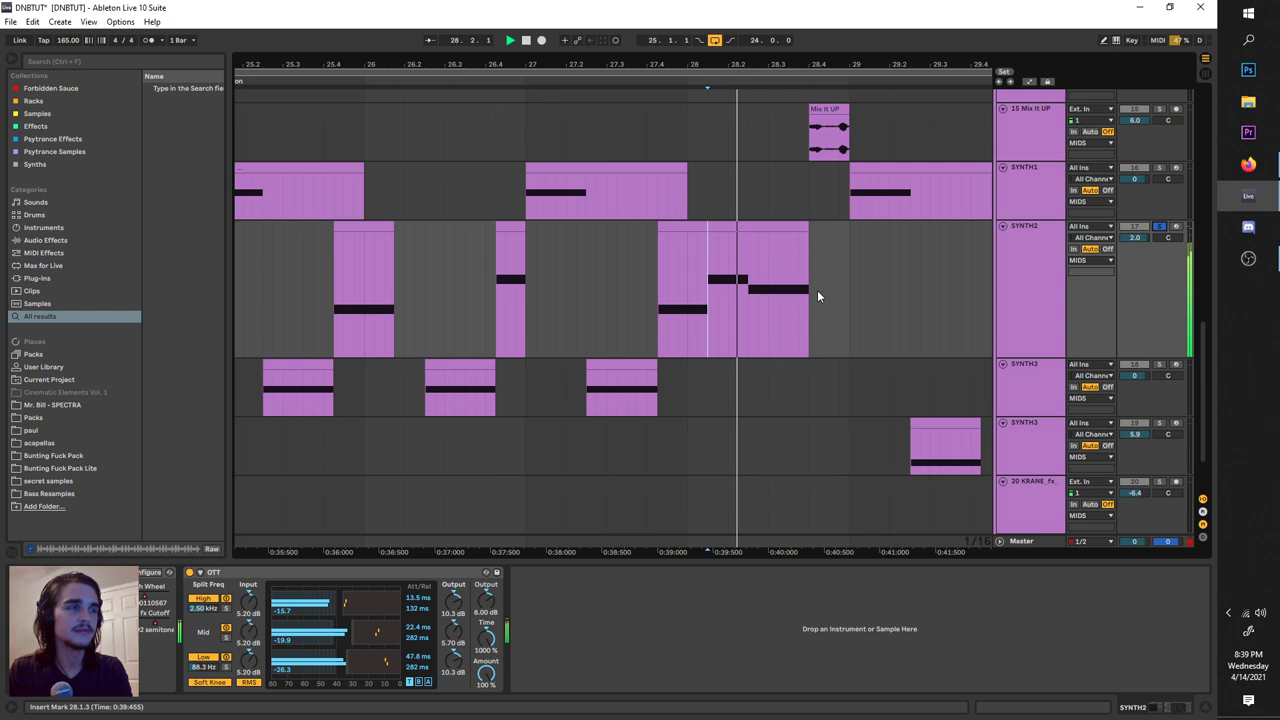
click(1010, 275)
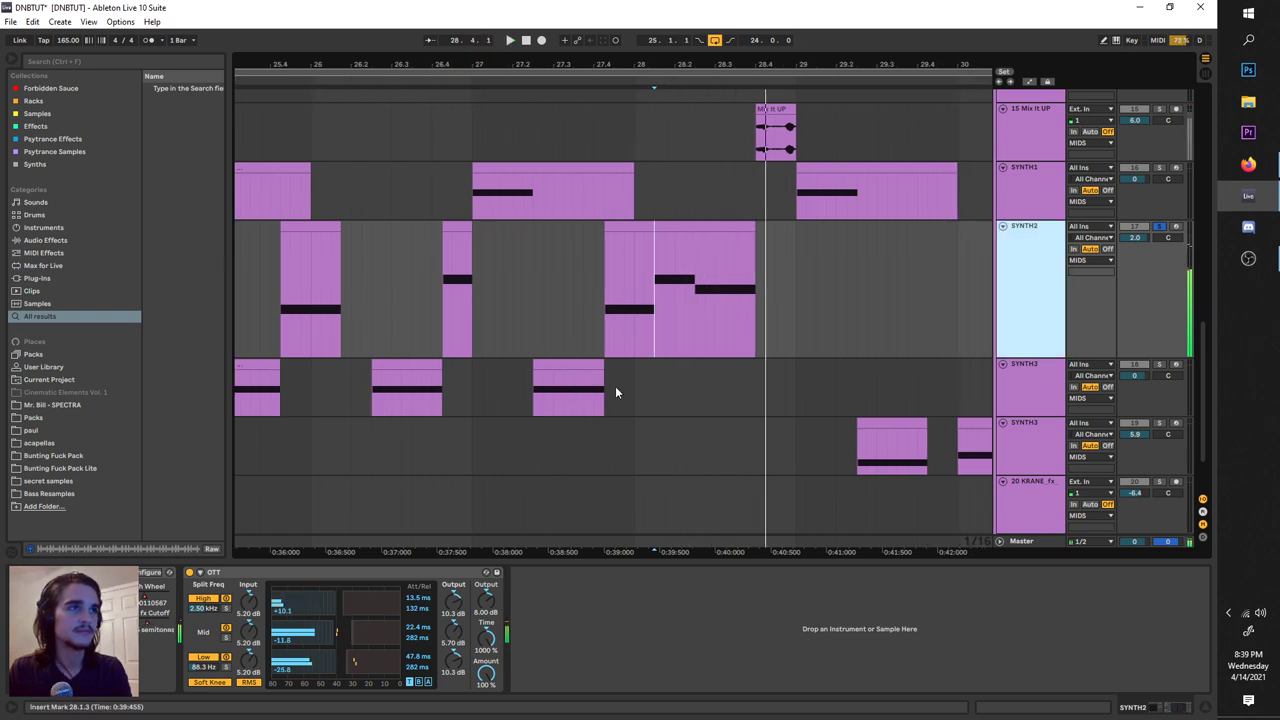
Turn off the OTT device on SYNTH2 and audition the track without it.
key(space)
click(190, 573)
key(space)
key(space)
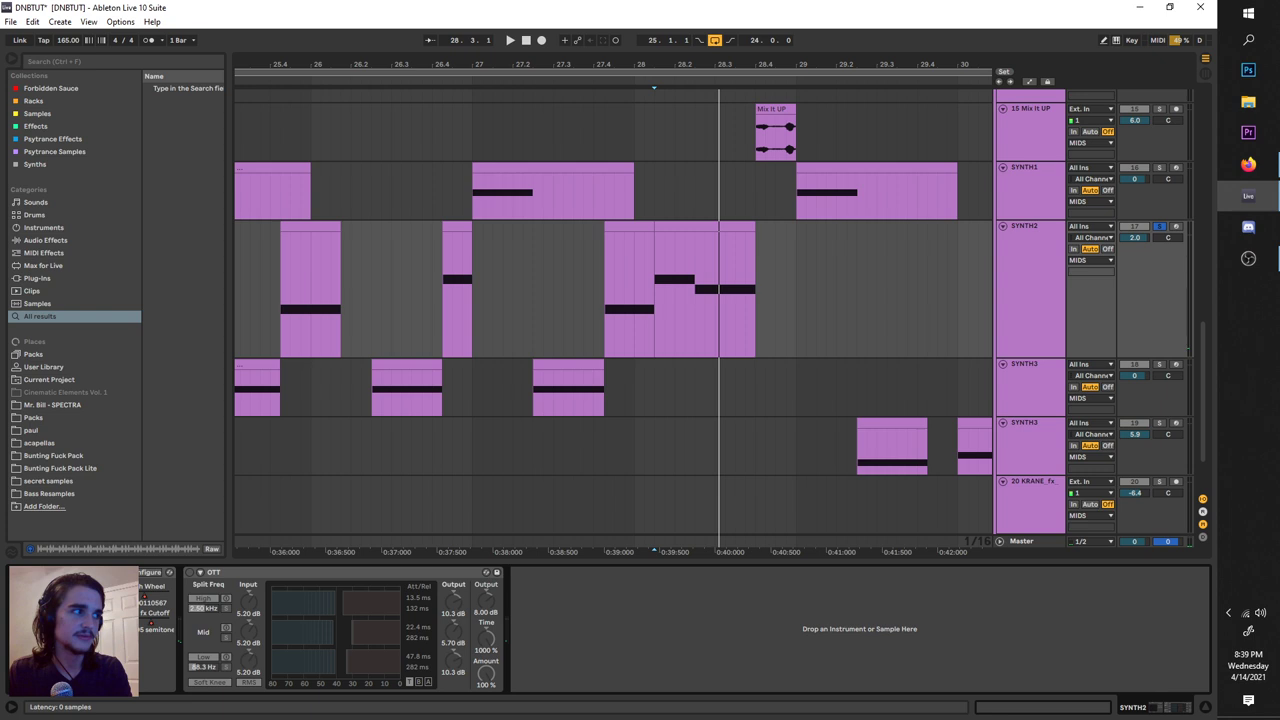
Open SYNTH2's Vital synthesizer and audition its existing patch.
click(38, 573)
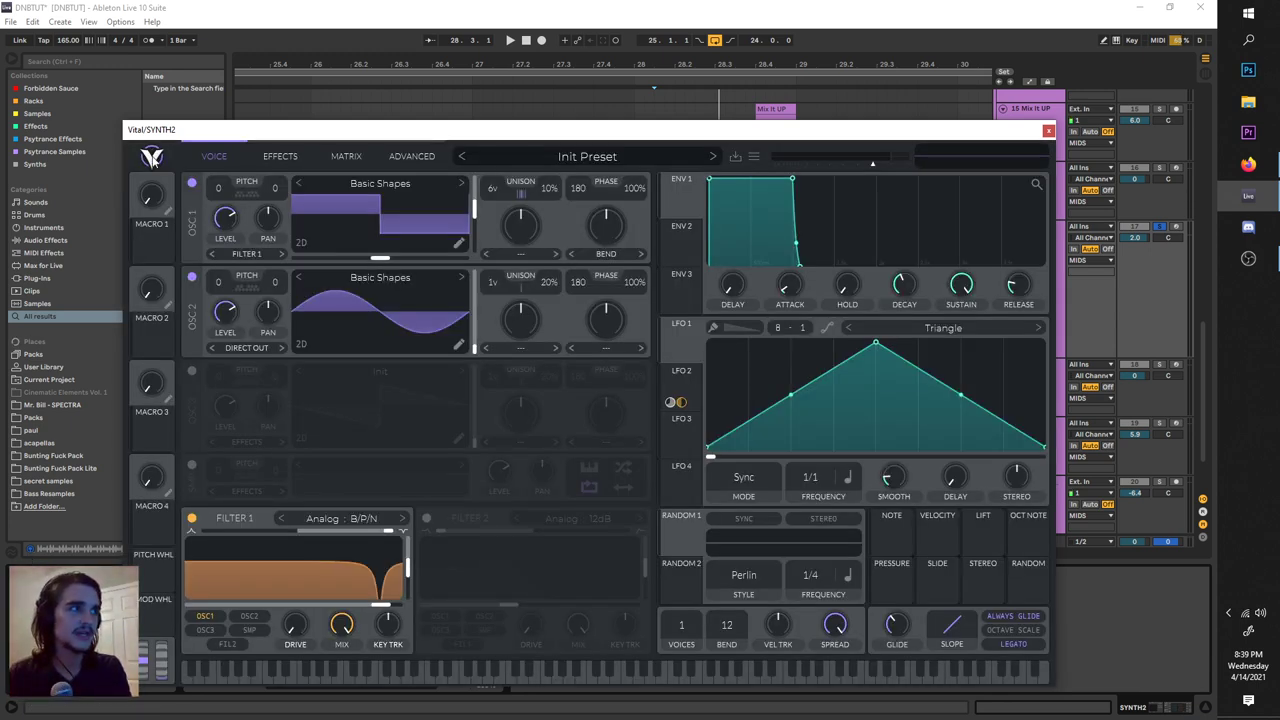
key(space)
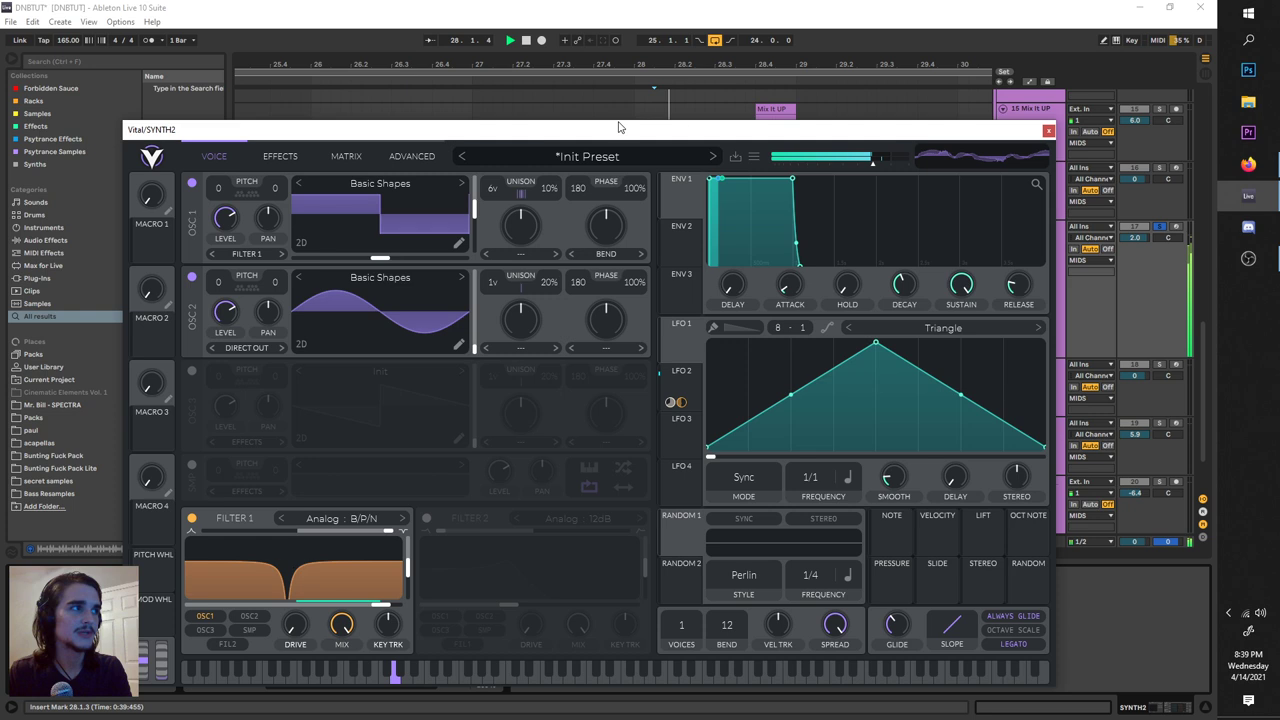
key(space)
Initialize SYNTH2's Vital preset, set oscillator 1 to the square wave frame of Basic Shapes, and audition it.
click(754, 156)
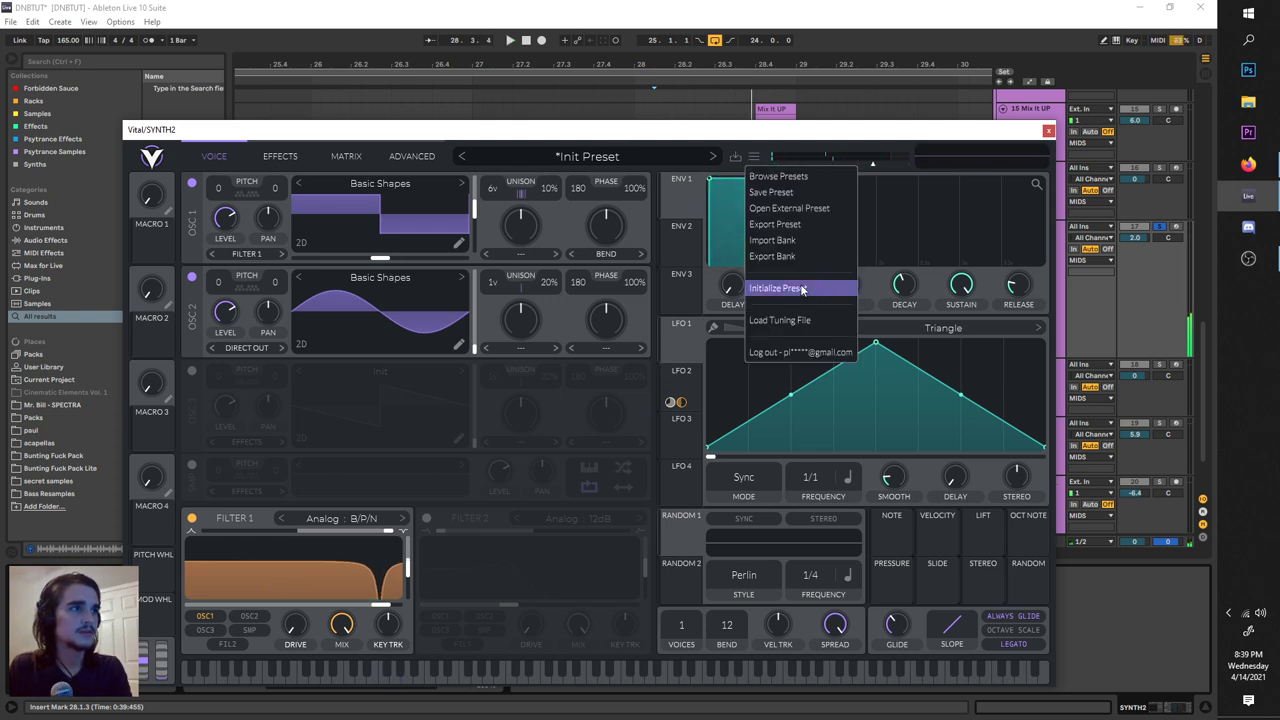
click(802, 289)
click(380, 183)
click(690, 208)
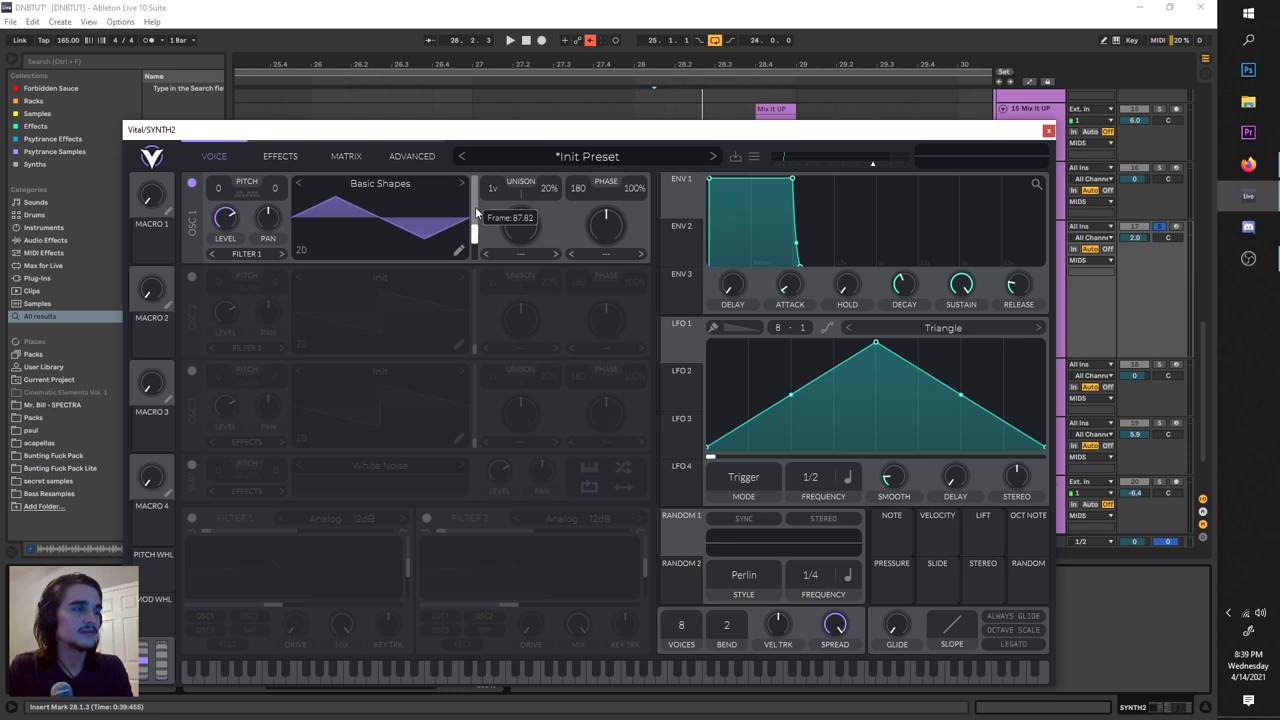
drag(476, 212, 470, 200)
key(space)
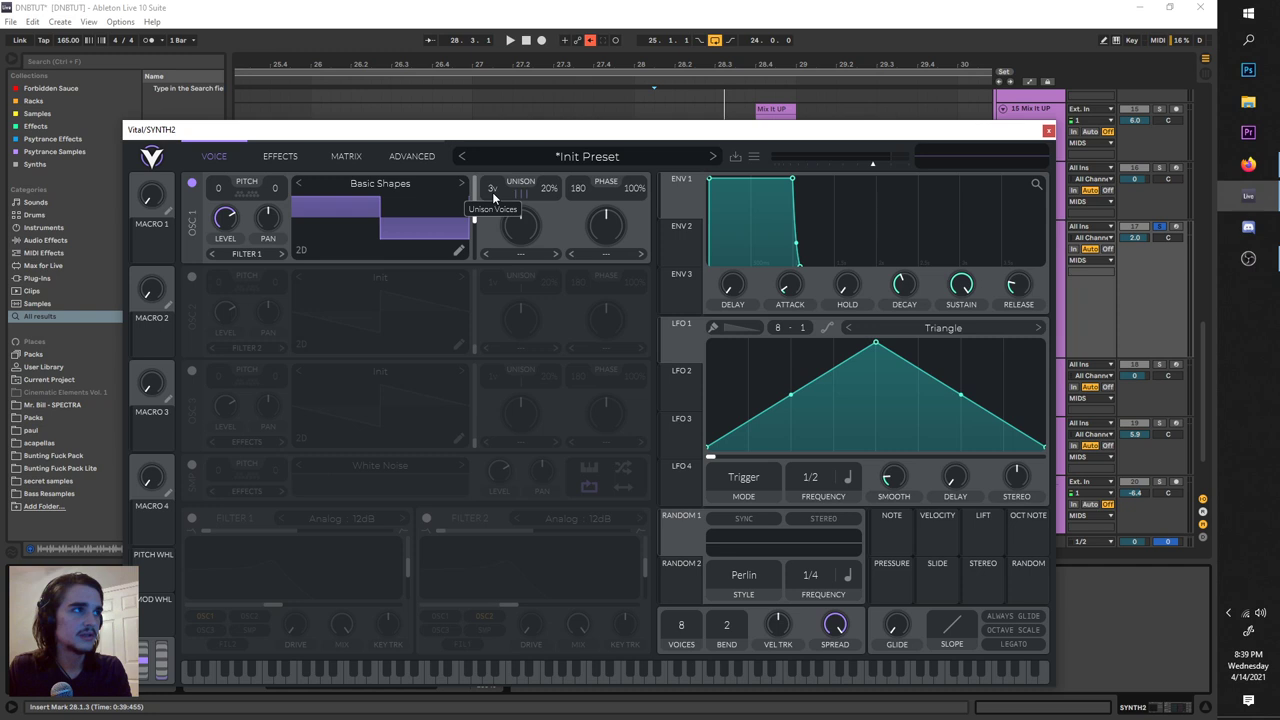
Raise oscillator 1's unison to 6 voices and audition the patch.
drag(492, 192, 500, 153)
key(space)
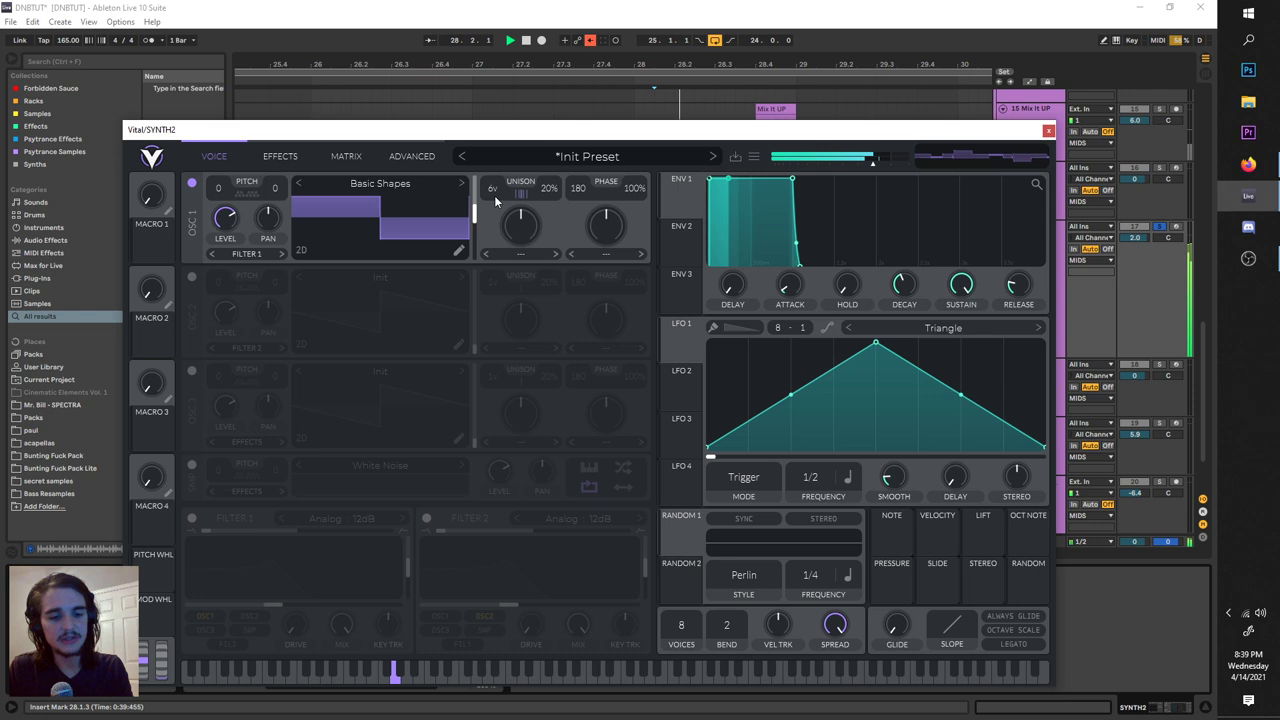
key(space)
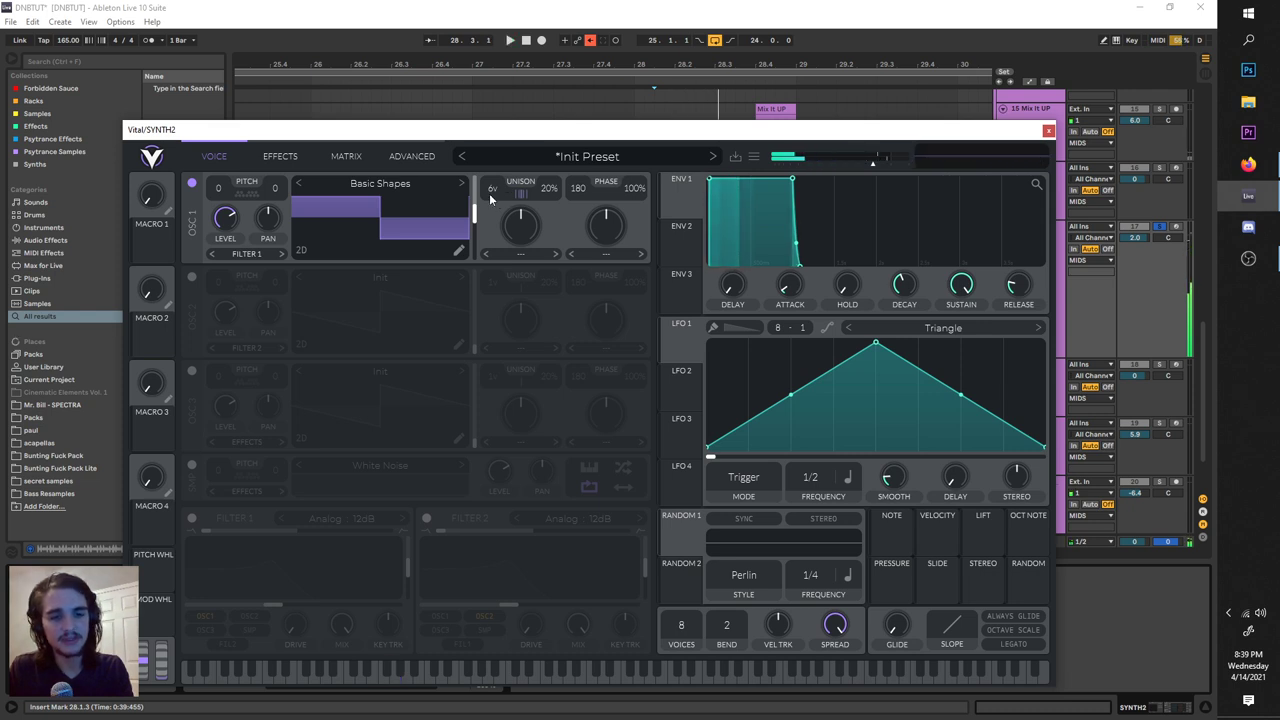
Set oscillator 1's unison detune to 14% while auditioning the patch repeatedly.
key(space)
mouse_move(561, 178)
mouse_down()
mouse_move(567, 146)
mouse_move(548, 250)
mouse_move(549, 191)
mouse_up()
key(space)
key(space)
key(space)
key(space)
key(space)
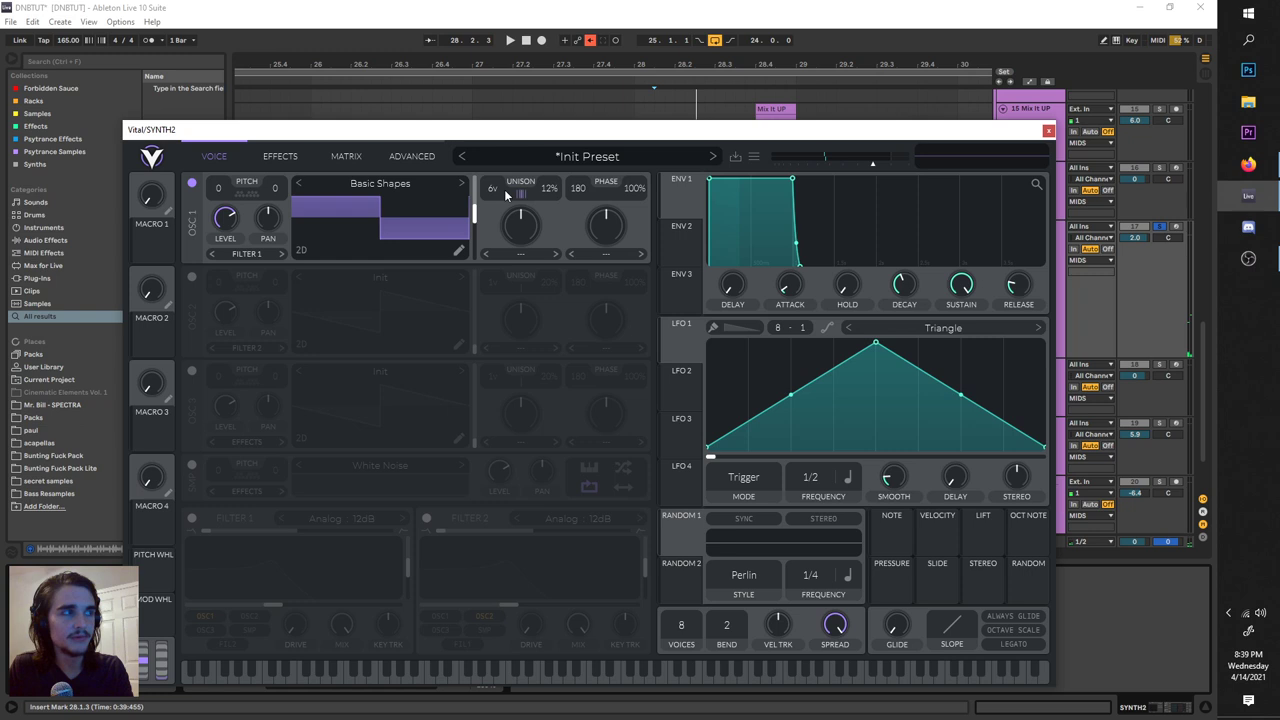
drag(559, 190, 560, 185)
key(space)
key(space)
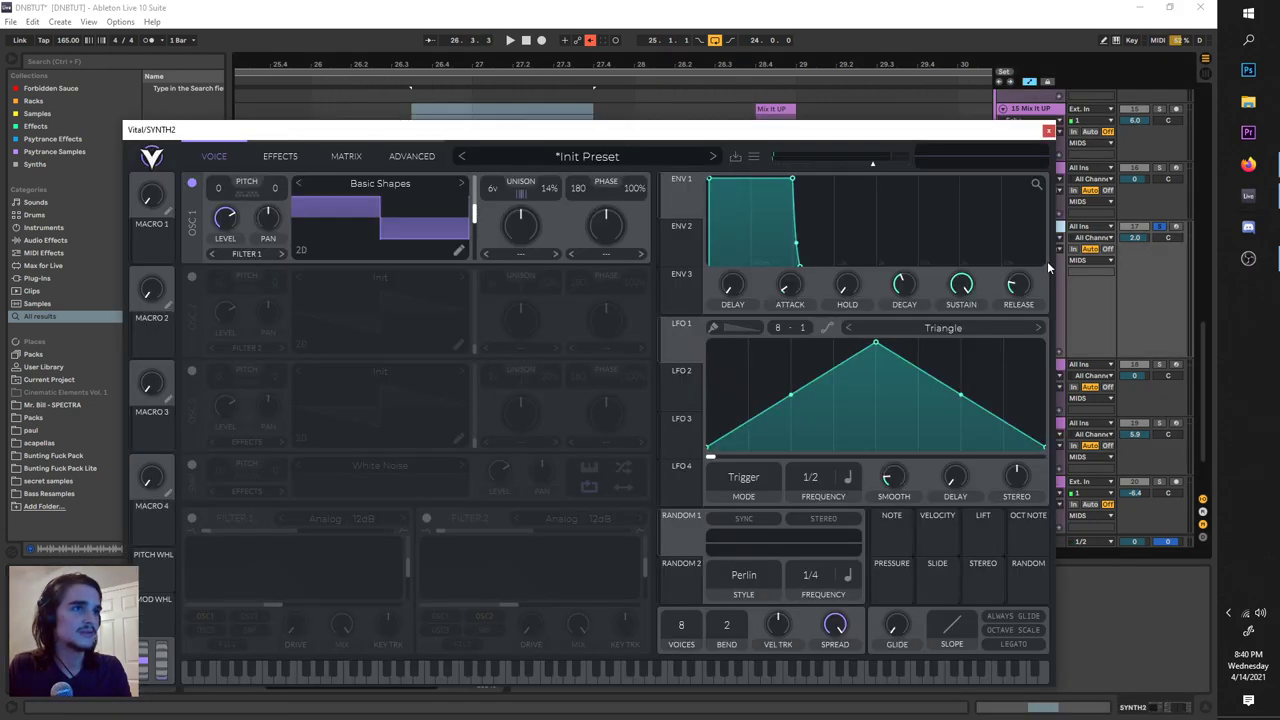
Play the arrangement from 27.4.2, the start of SYNTH2's clip with the pitch wheel automation.
drag(912, 129, 997, 460)
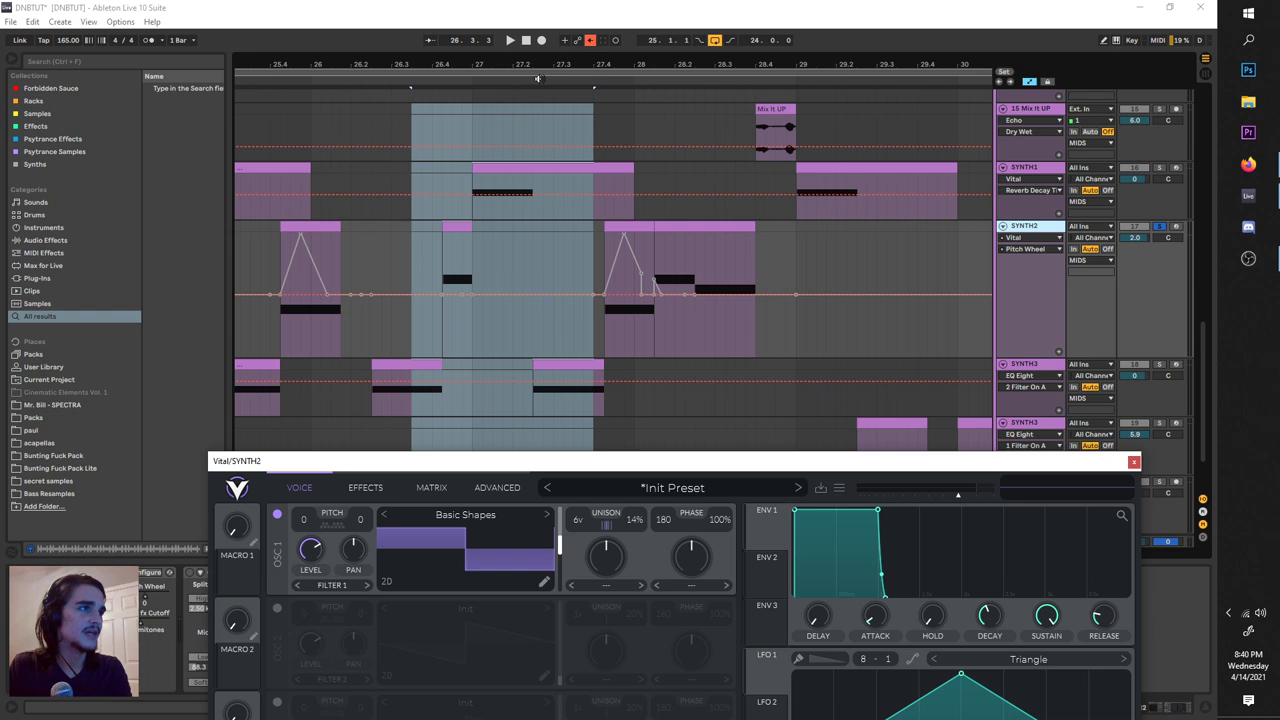
click(606, 257)
key(space)
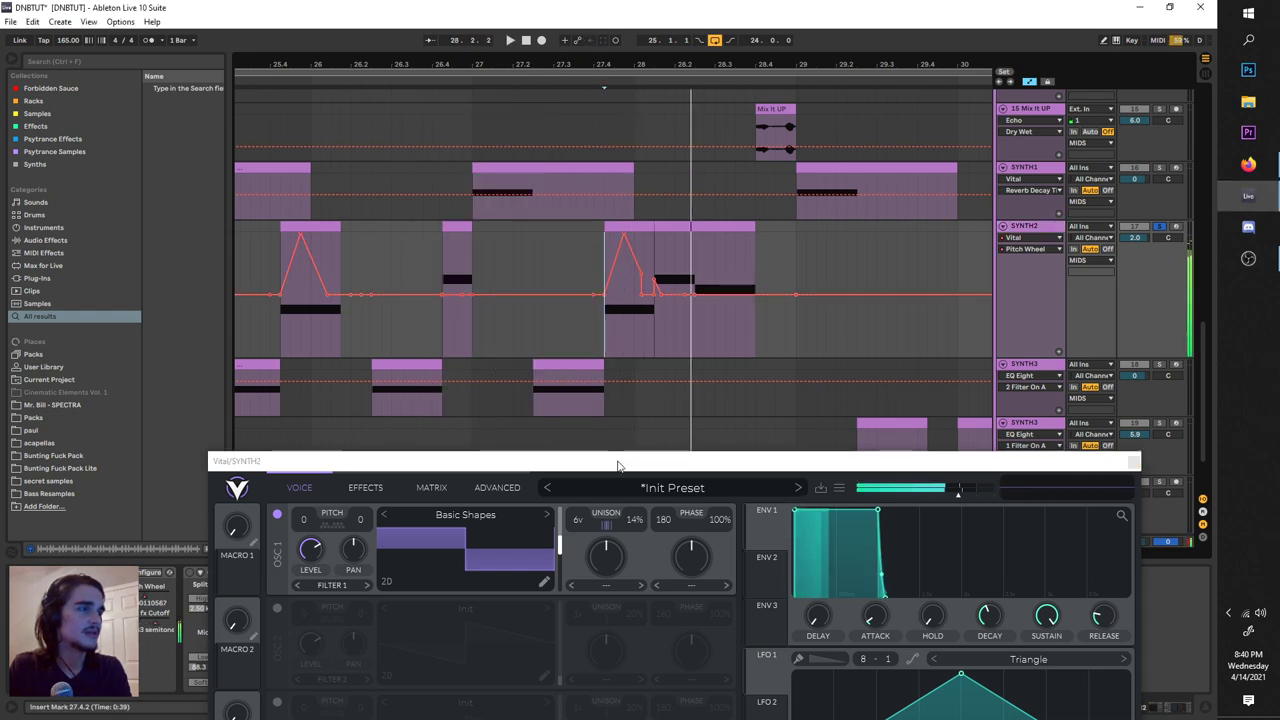
drag(618, 466, 582, 105)
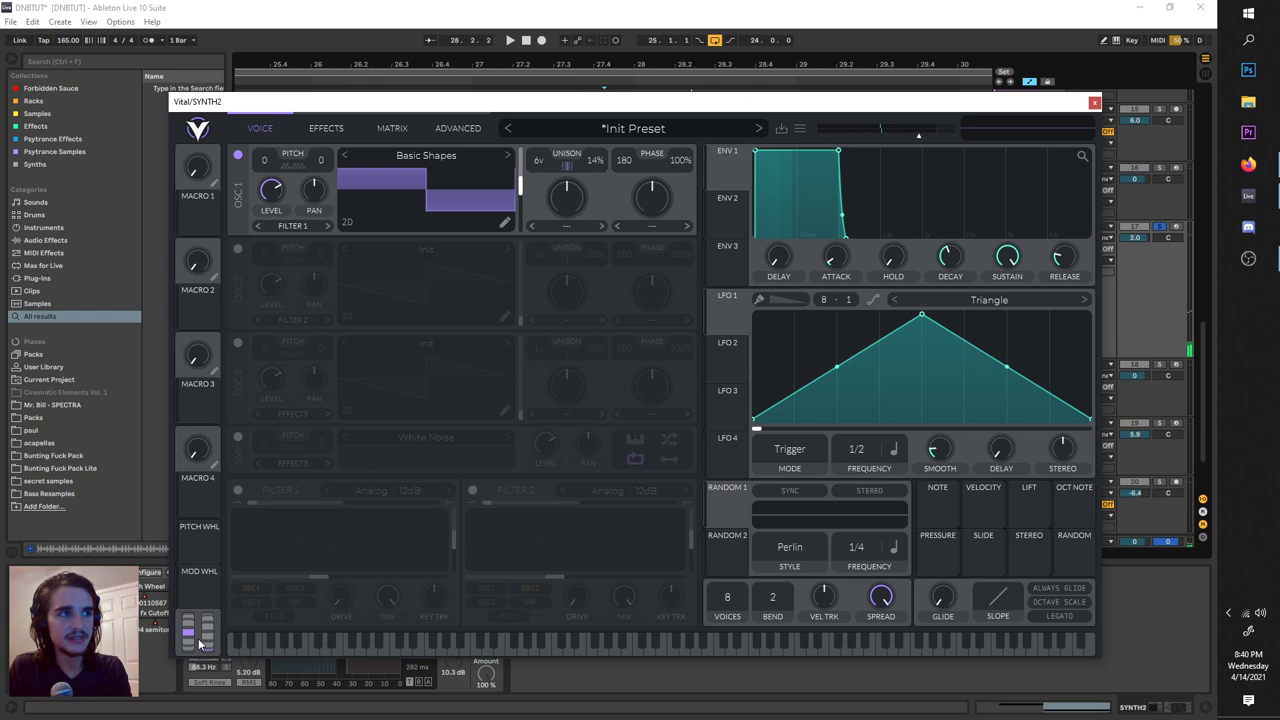
Set Vital's pitch bend range to 12 semitones and audition the bend in the SYNTH2 clip.
scroll(775, 590, up, 1)
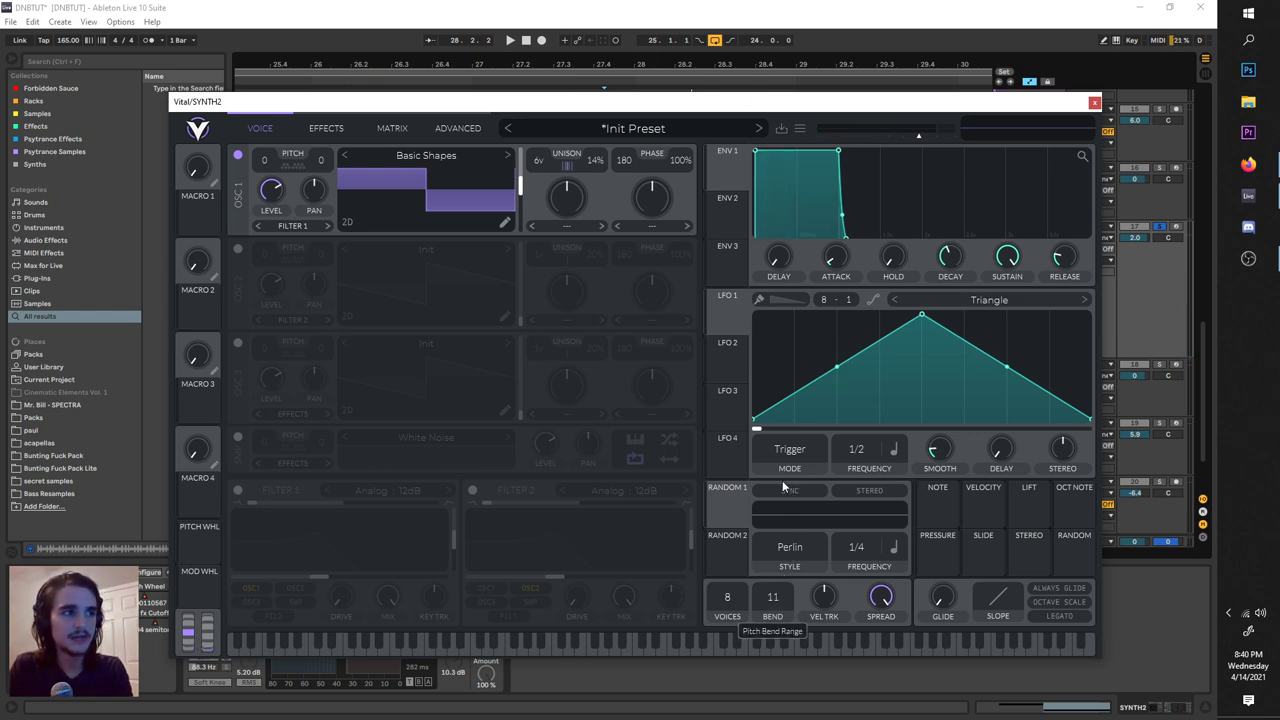
drag(660, 108, 680, 605)
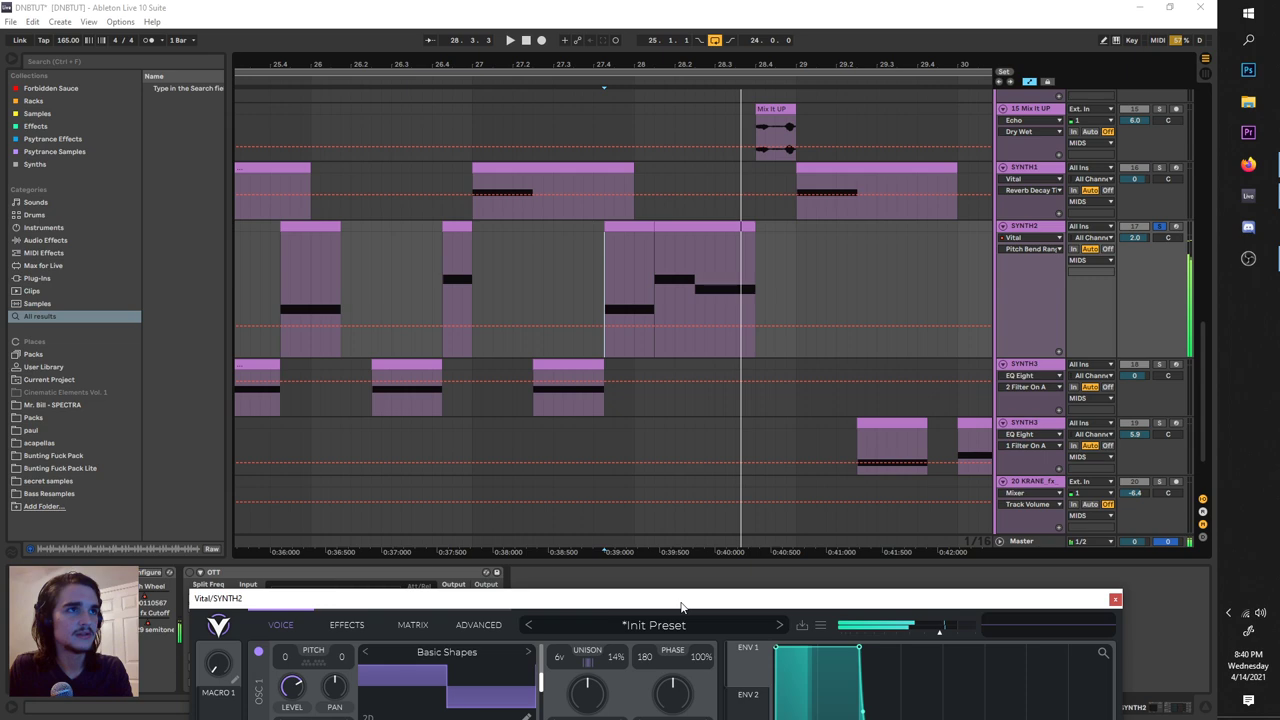
drag(680, 605, 618, 97)
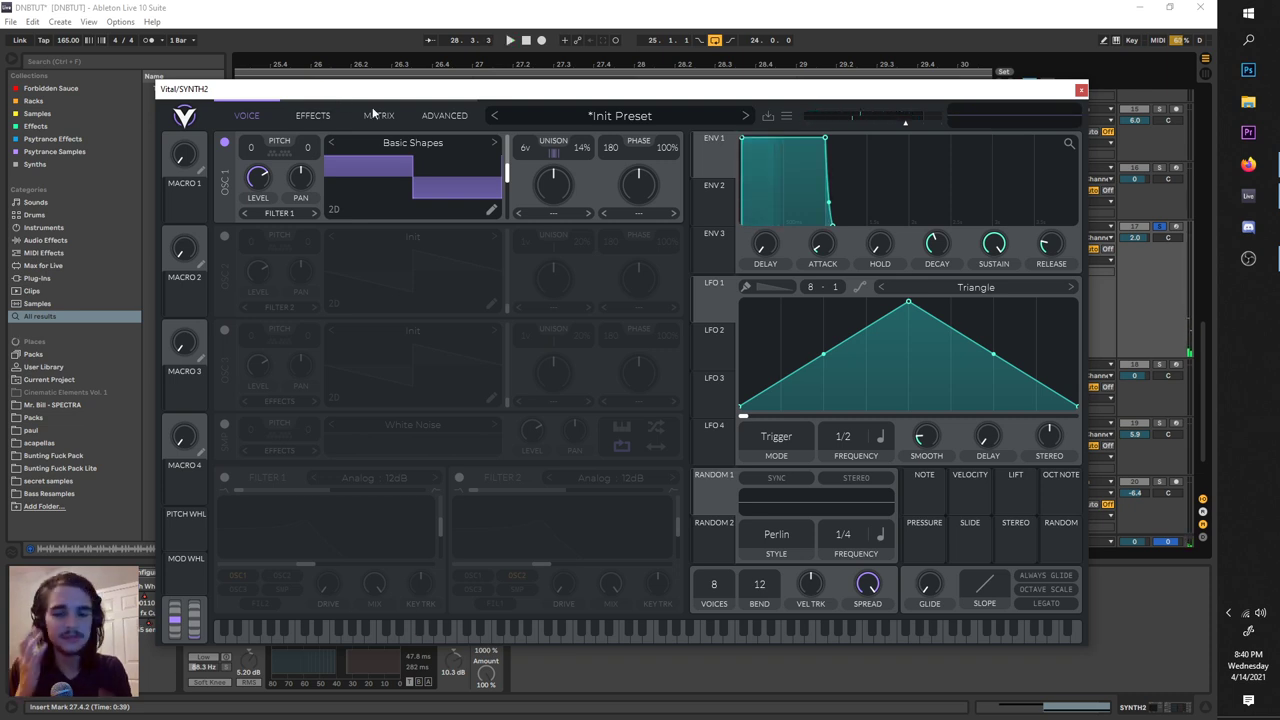
Enable Filter 1 for oscillator 1, set its type to Analog B/P/N, and blend it fully to the notch shape.
click(224, 477)
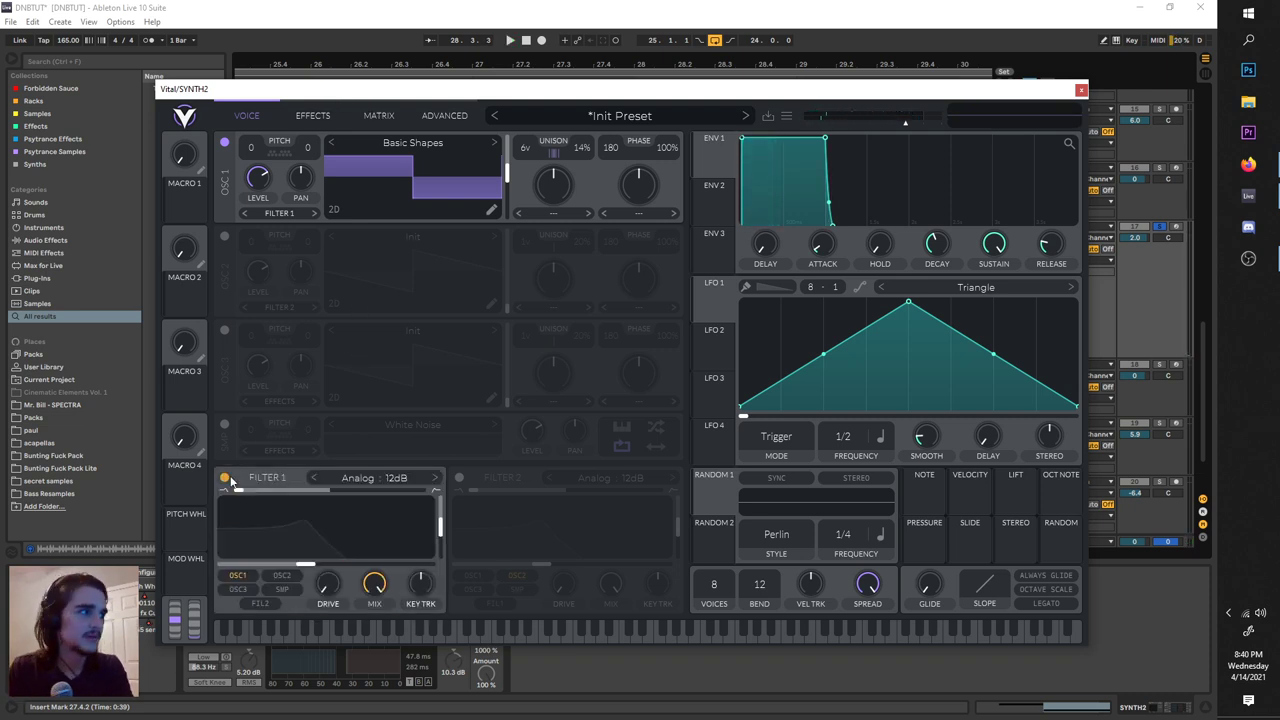
click(352, 479)
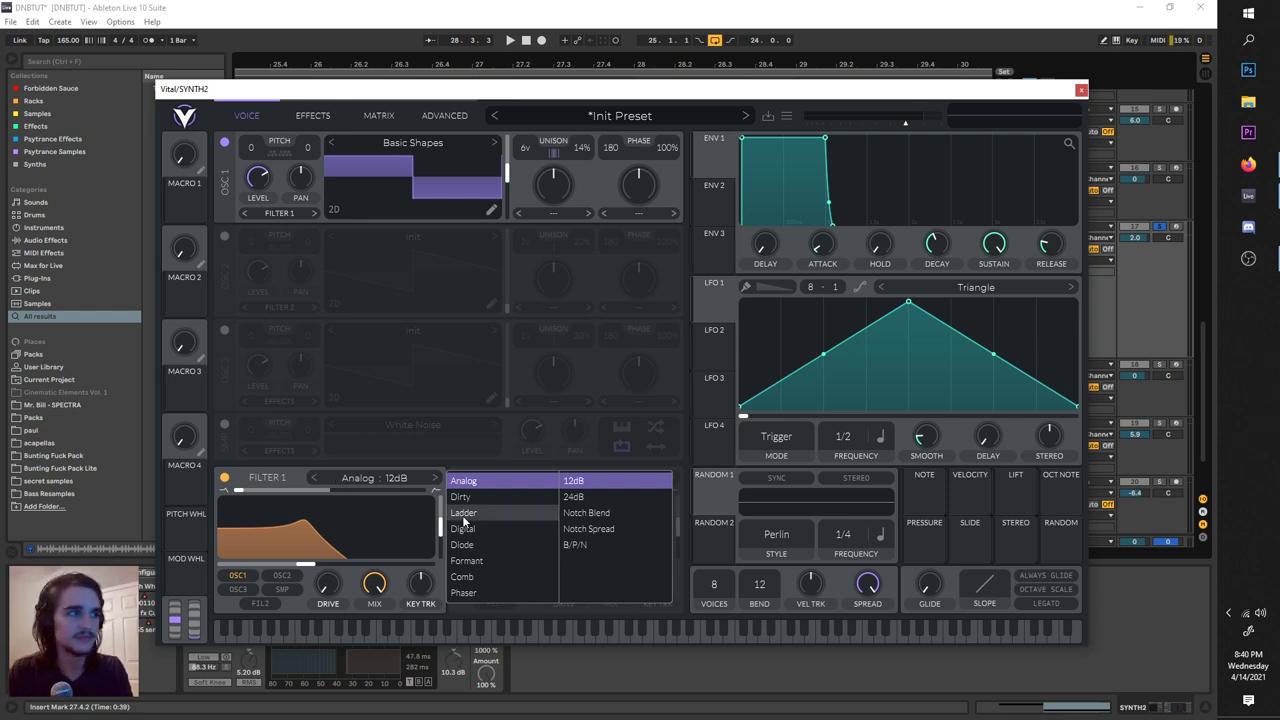
click(578, 545)
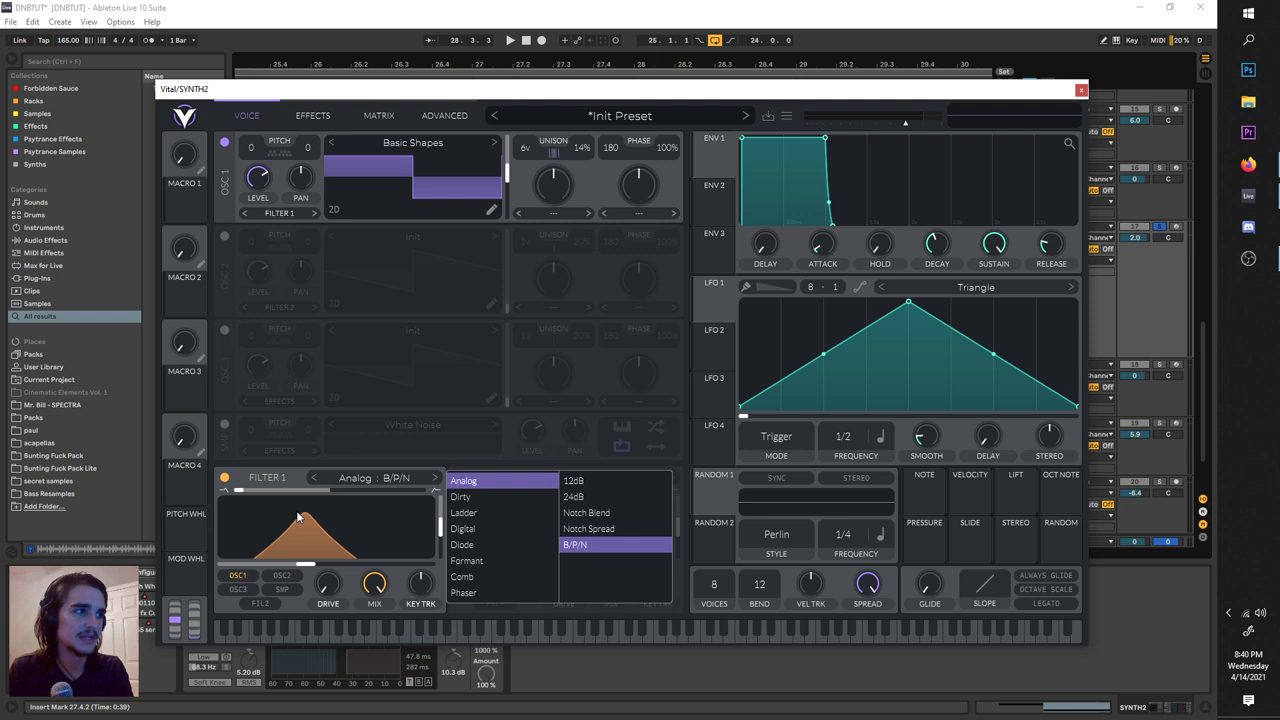
click(297, 517)
click(356, 478)
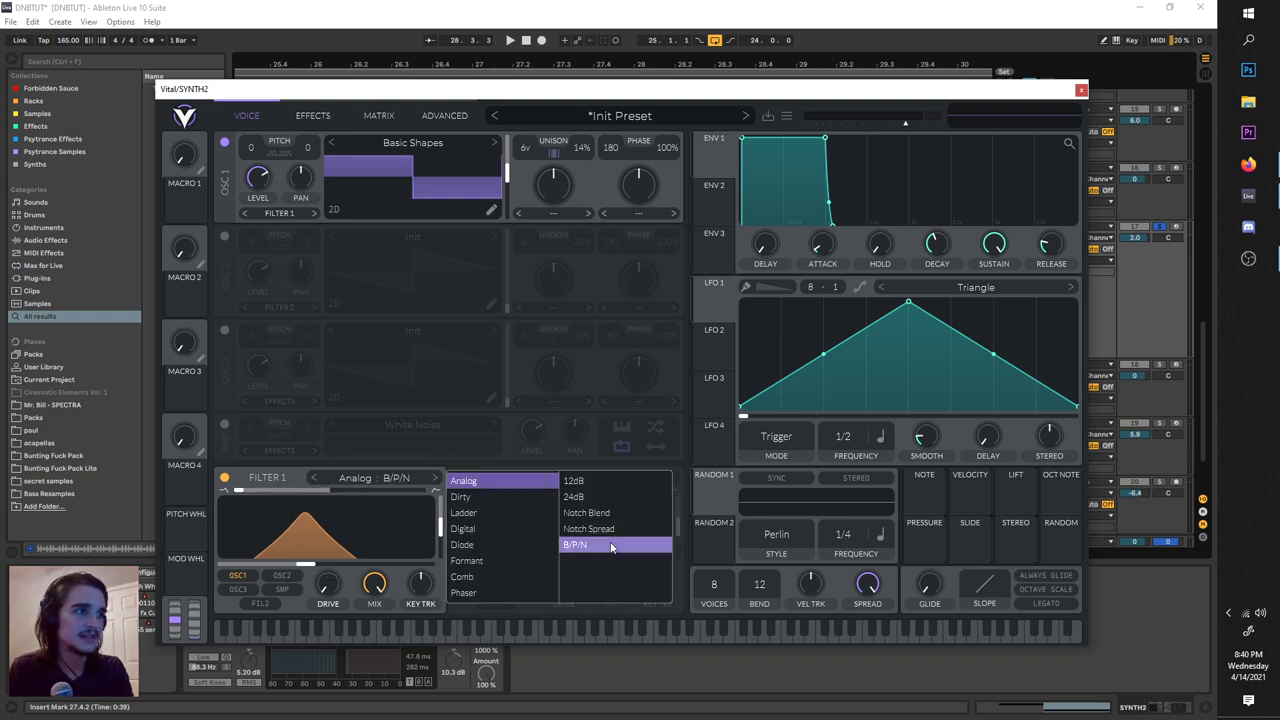
click(290, 516)
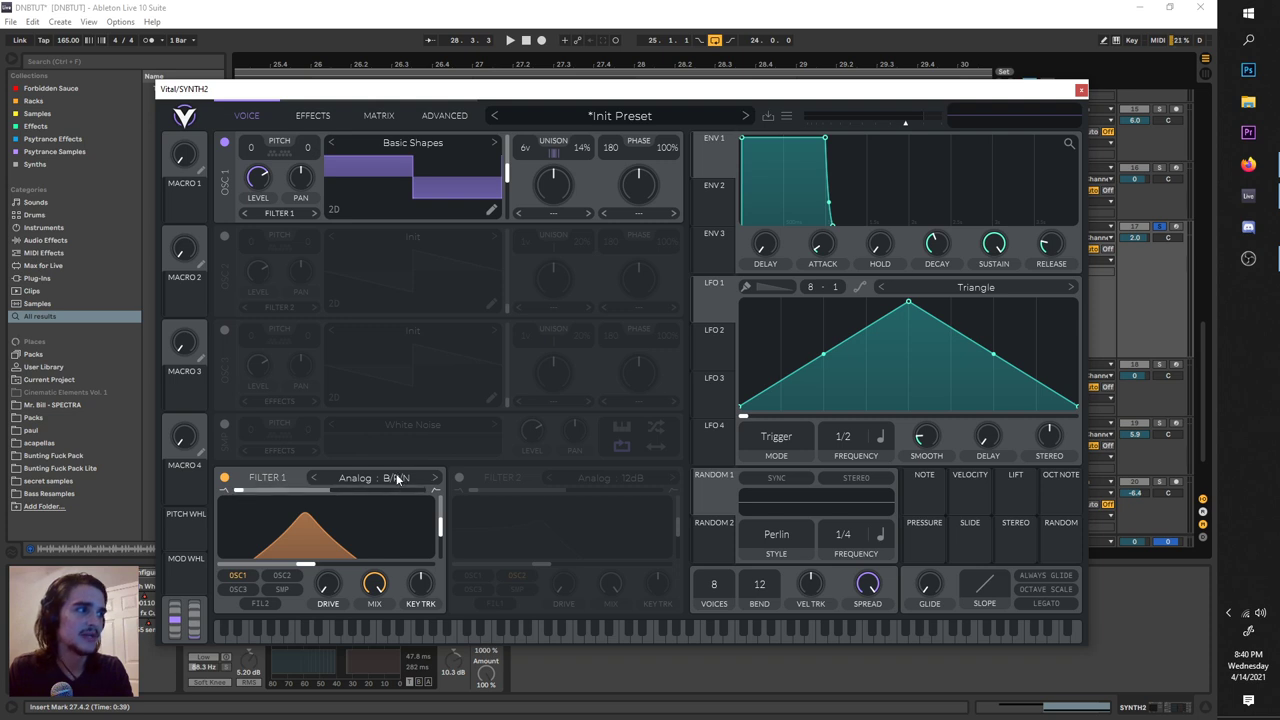
drag(240, 492, 425, 508)
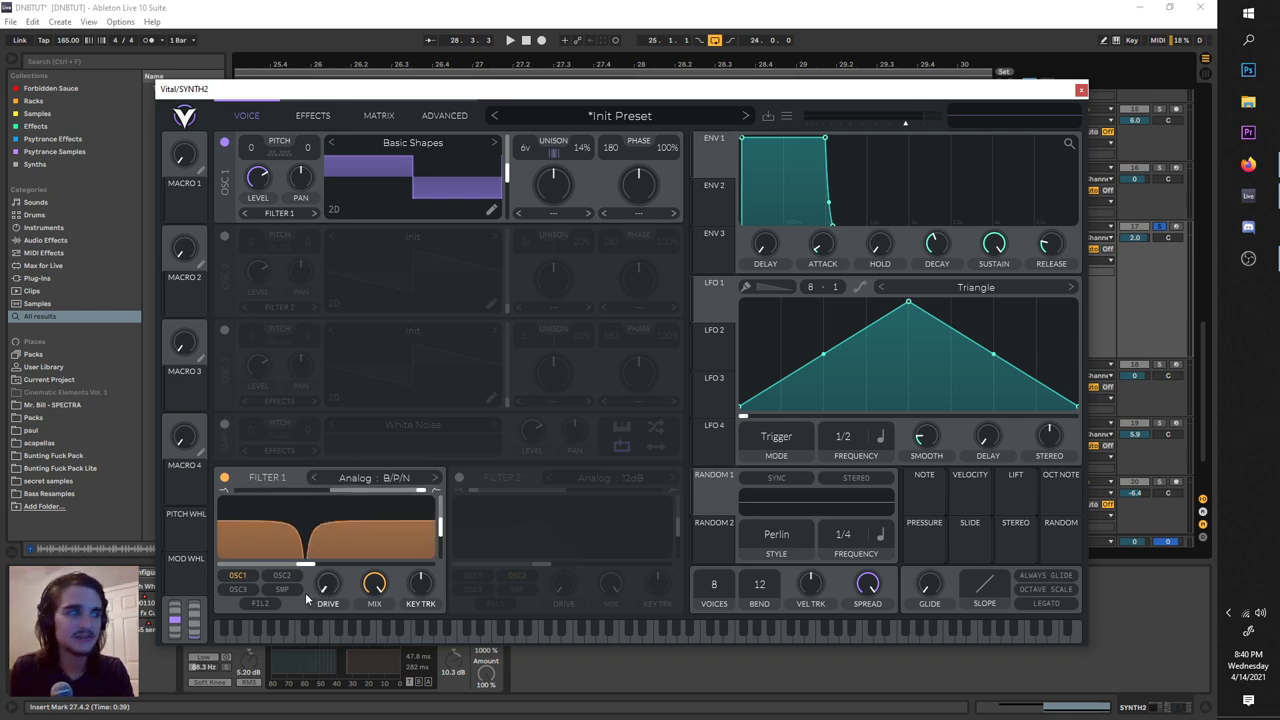
Raise Filter 1's notch cutoff while auditioning the patch.
key(space)
mouse_move(347, 566)
mouse_down()
mouse_move(373, 566)
mouse_move(323, 566)
mouse_move(408, 566)
mouse_move(250, 565)
mouse_move(406, 565)
mouse_move(365, 566)
mouse_up()
key(space)
Select LFO 2 and reshape its triangle into two full-height peaks with a half-height dip at the middle of the cycle.
drag(716, 351, 364, 565)
click(448, 112)
click(262, 116)
drag(548, 88, 565, 110)
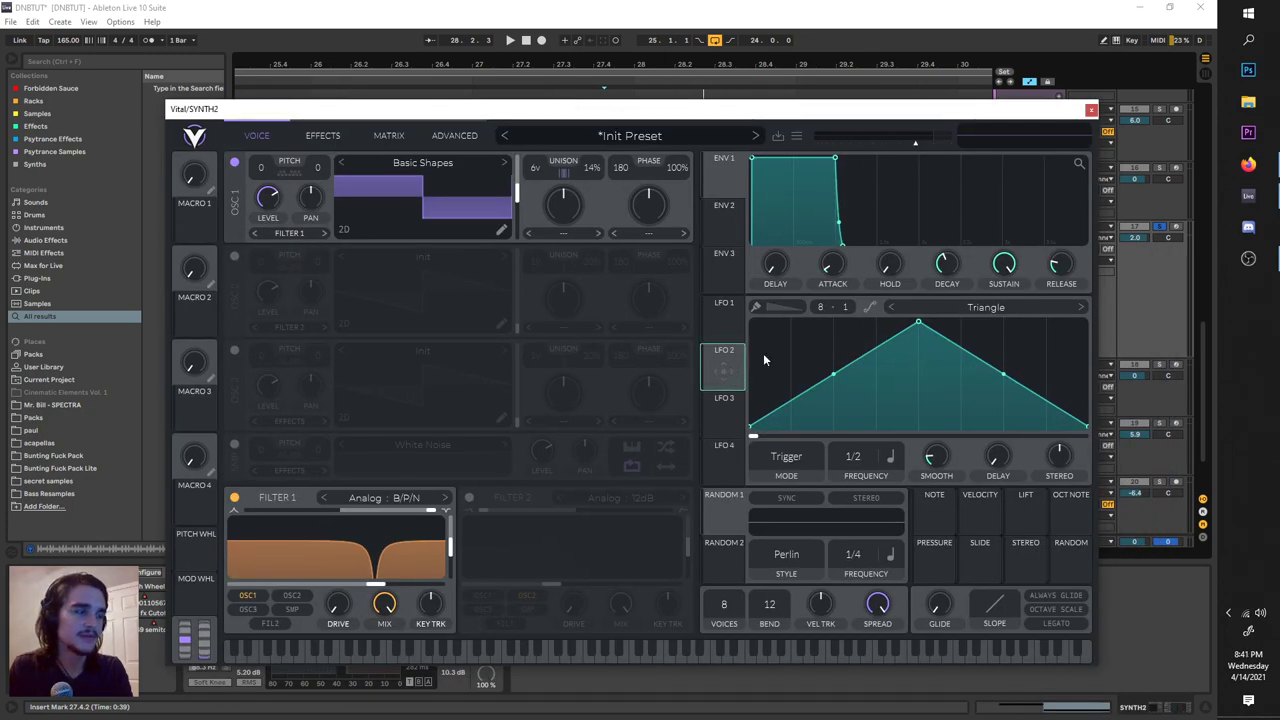
drag(919, 328, 823, 315)
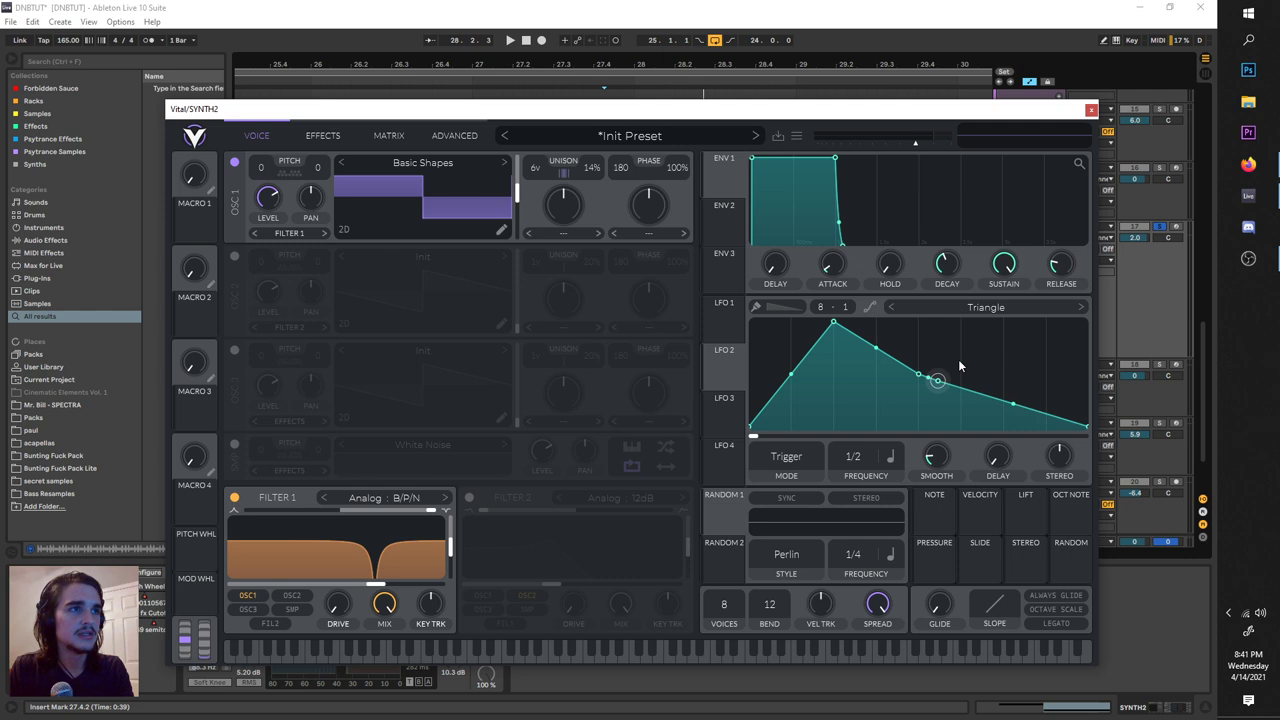
drag(958, 362, 1012, 290)
Assign LFO 2 to Filter 1's cutoff and audition the moving notch.
key(space)
drag(714, 379, 371, 586)
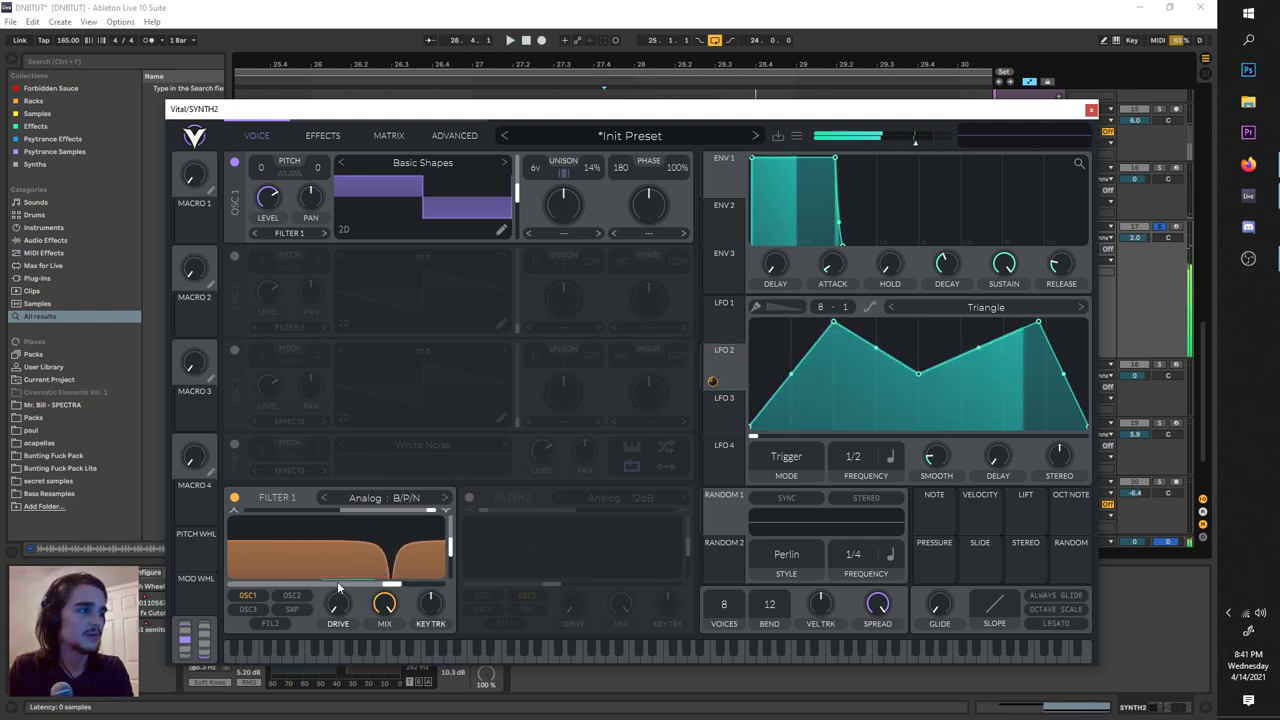
key(space)
Set LFO 2's mode to Sync, and adjust Filter 1's cutoff and its LFO 2 modulation depth for a wider sweep.
click(783, 457)
key(space)
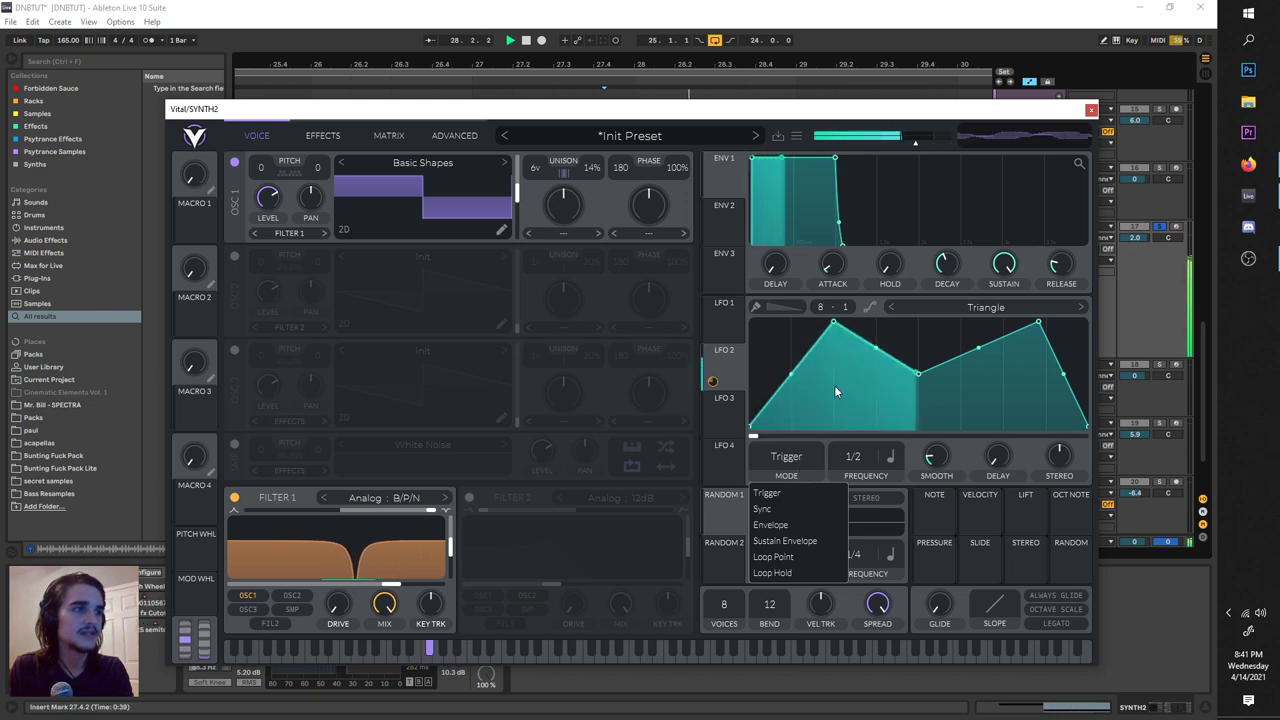
click(775, 509)
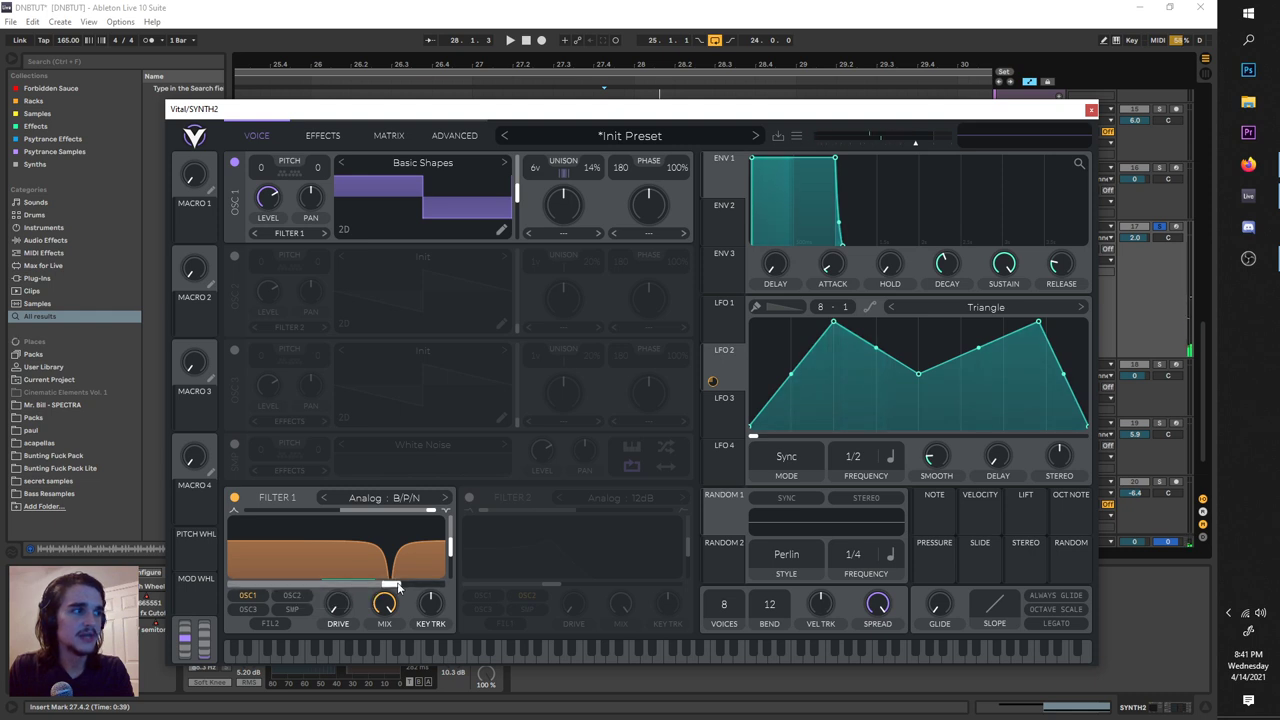
drag(712, 381, 418, 575)
key(space)
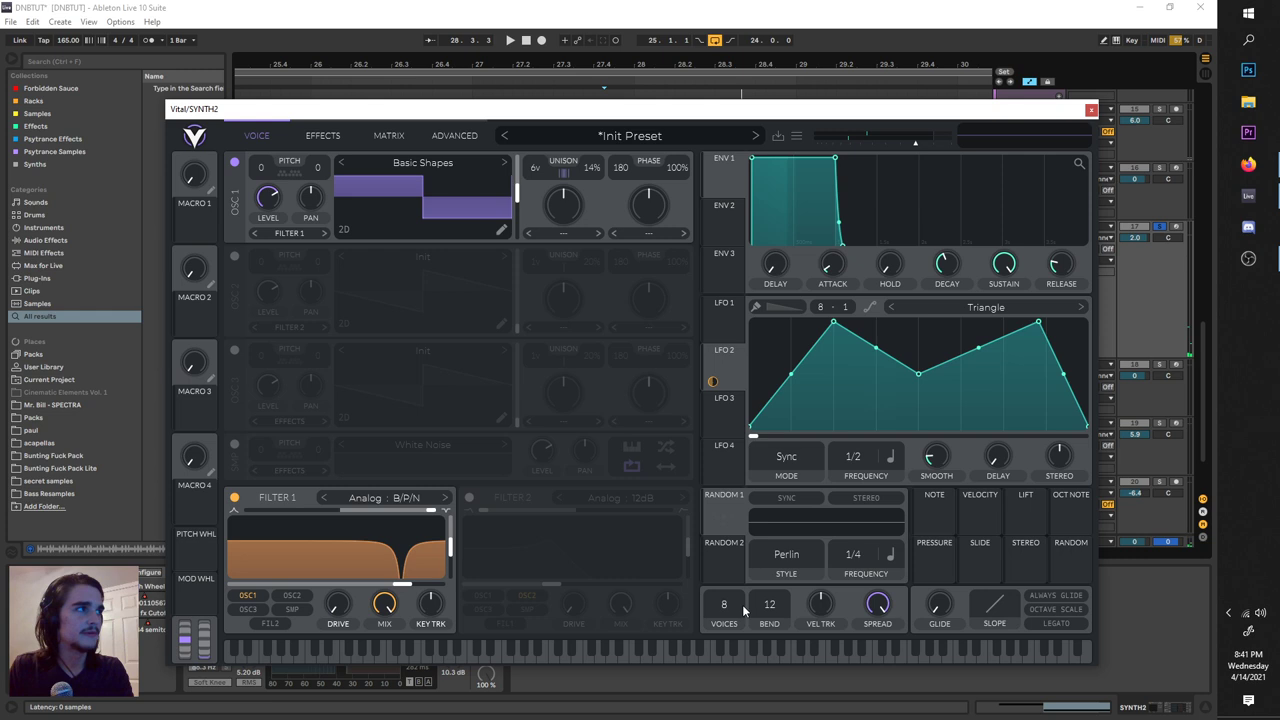
Turn up the glide, enable Always Glide and Legato, and audition the note transitions.
key(space)
click(1051, 626)
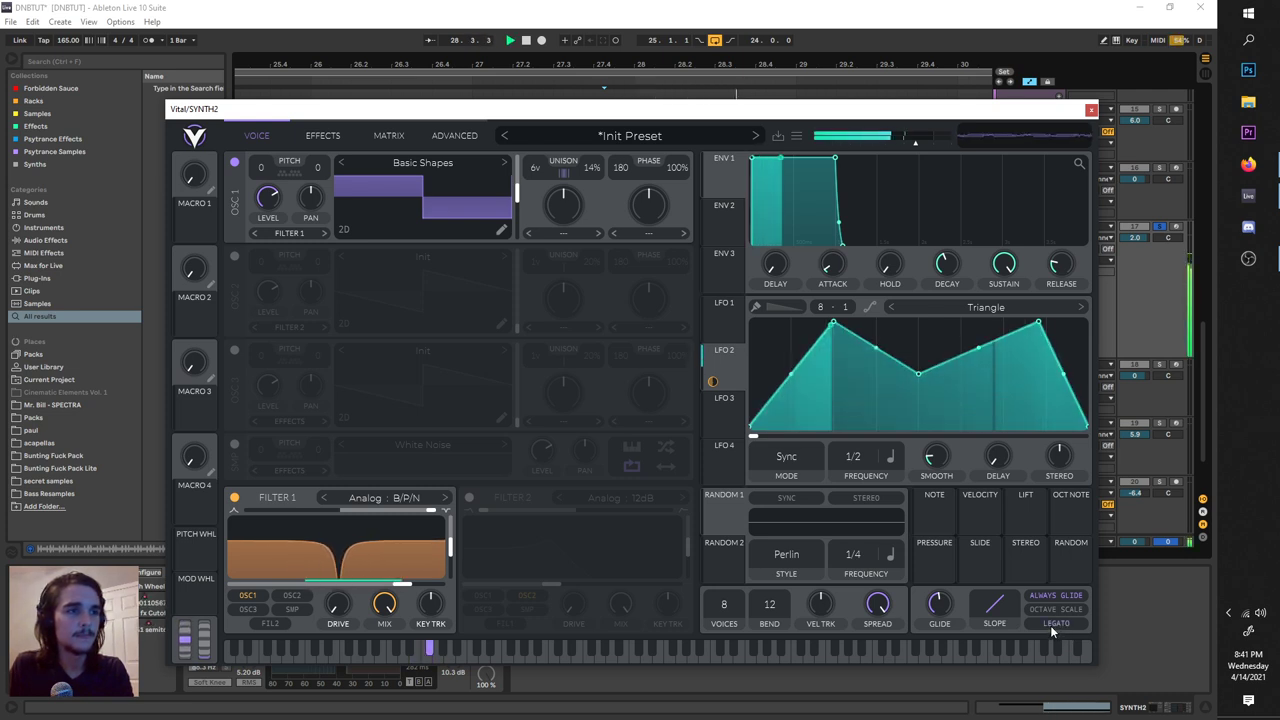
key(space)
click(1050, 625)
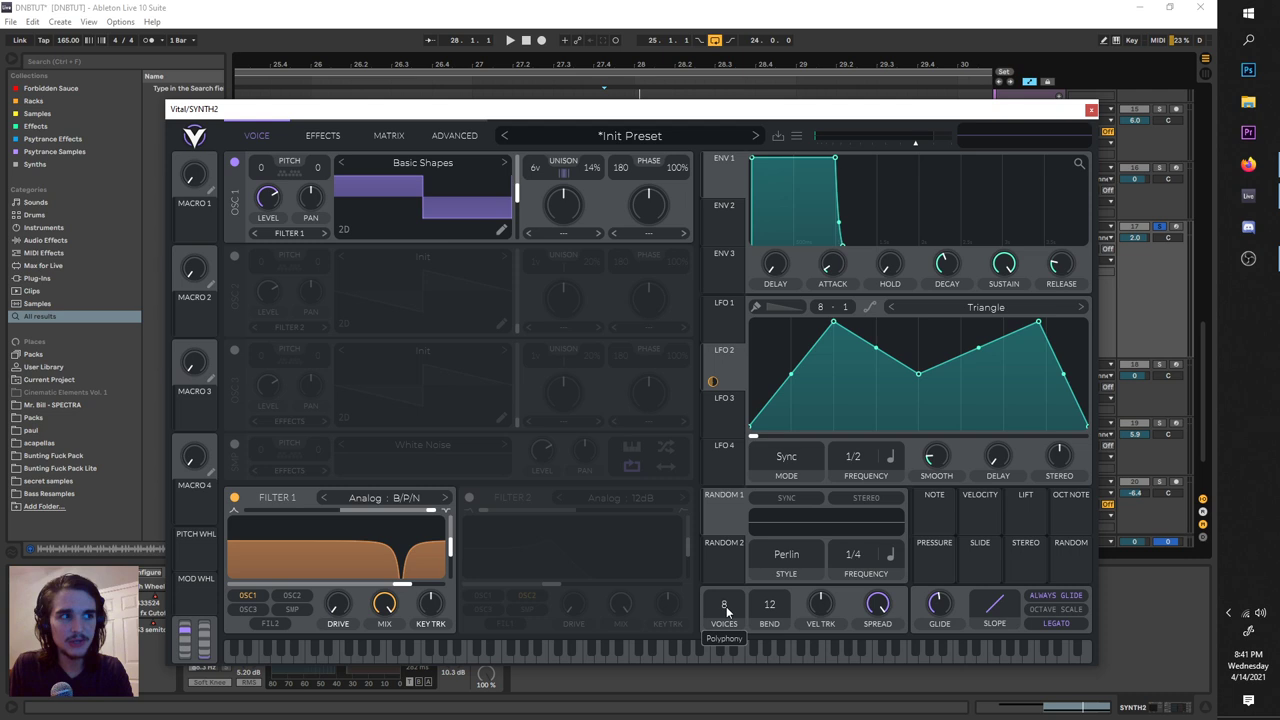
Reduce the polyphony to 1 voice and fine-tune the glide time during playback.
drag(726, 606, 729, 692)
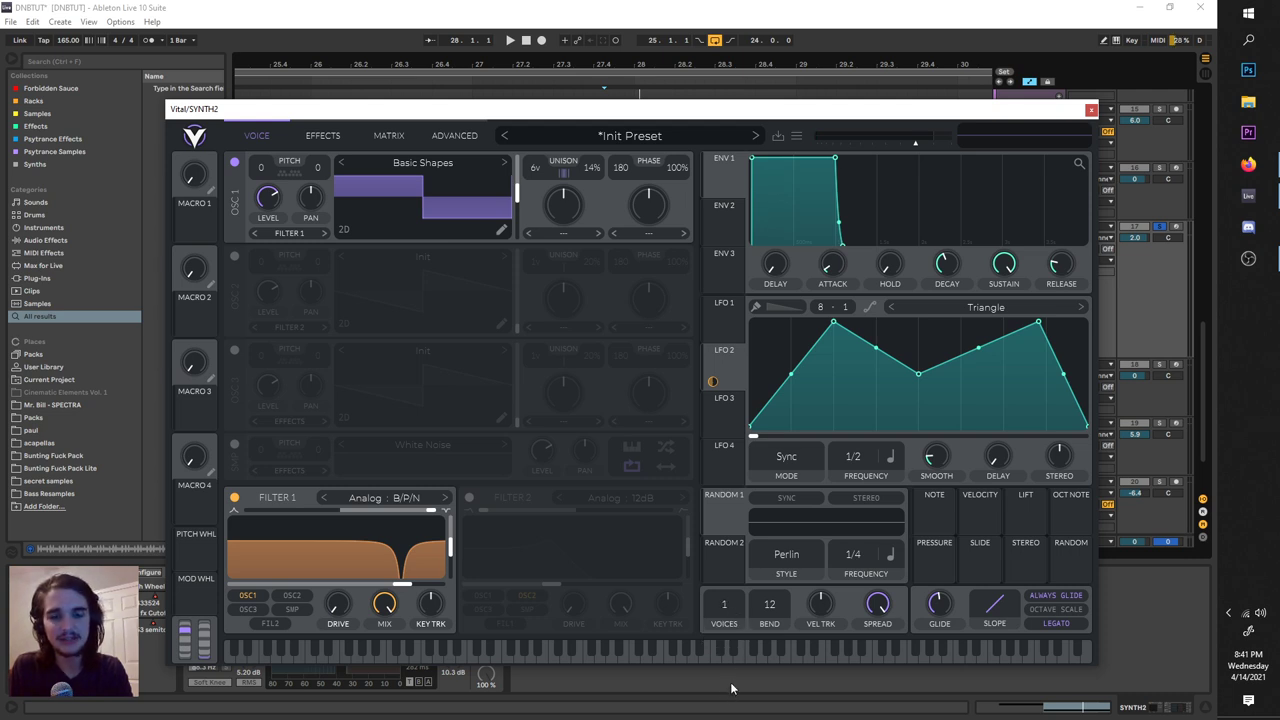
key(space)
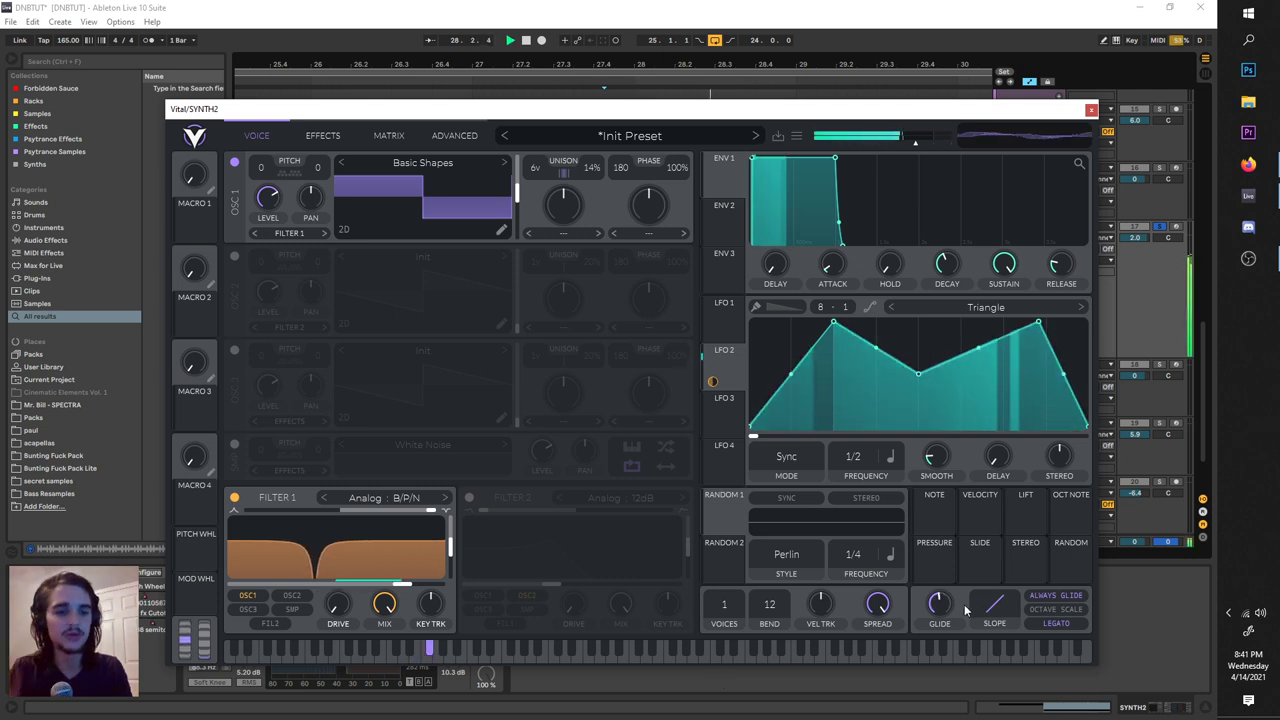
drag(943, 609, 948, 602)
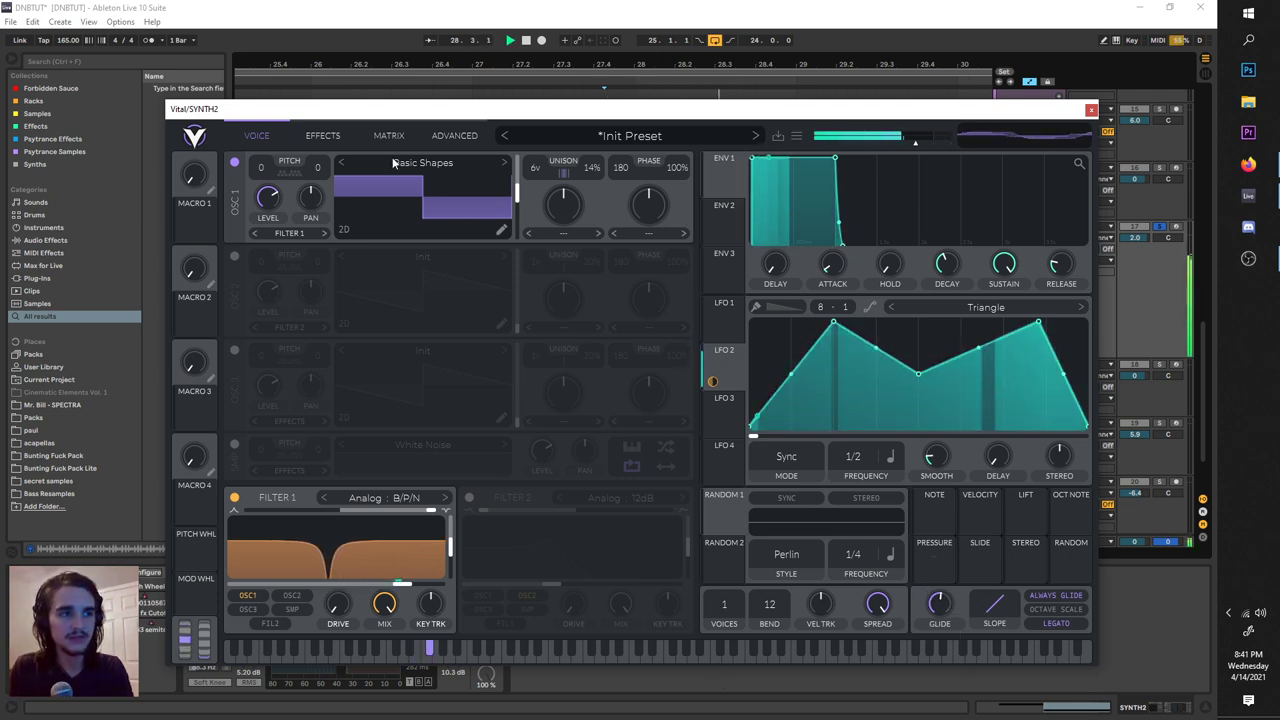
key(space)
Enable the Multiband compressor with attack and release at maximum, and place an enabled EQ directly after it.
click(323, 135)
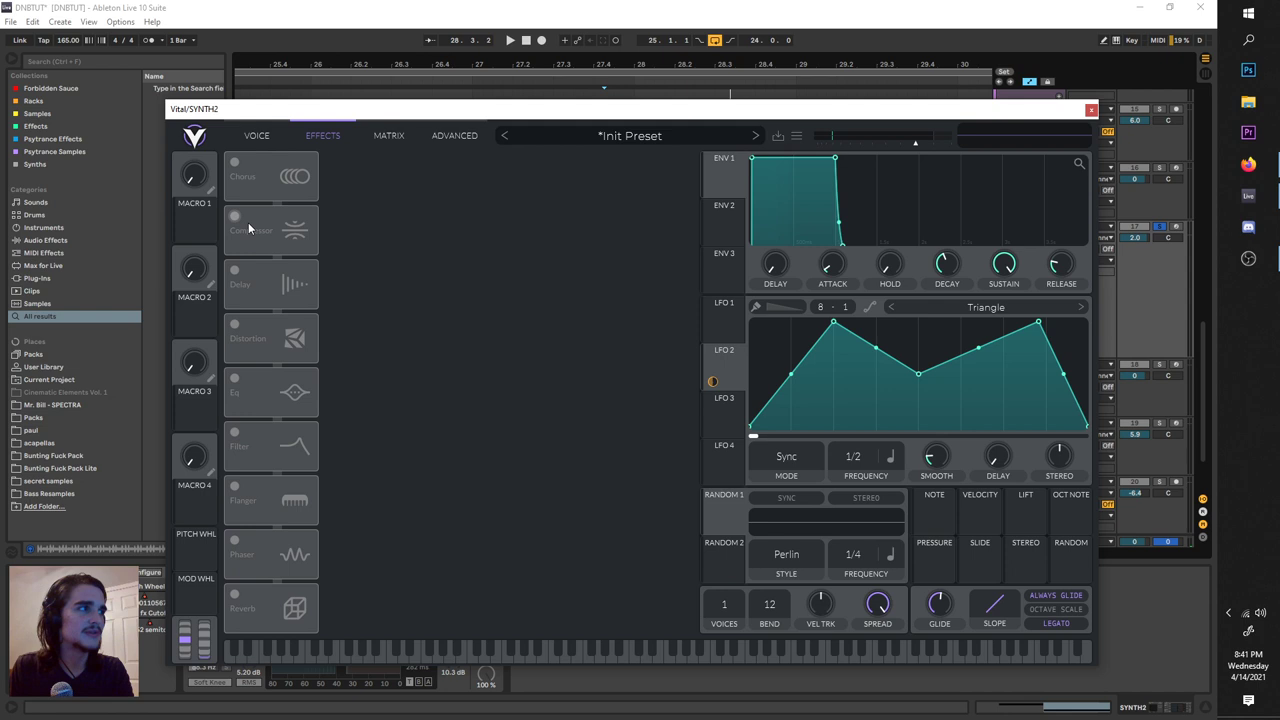
click(236, 217)
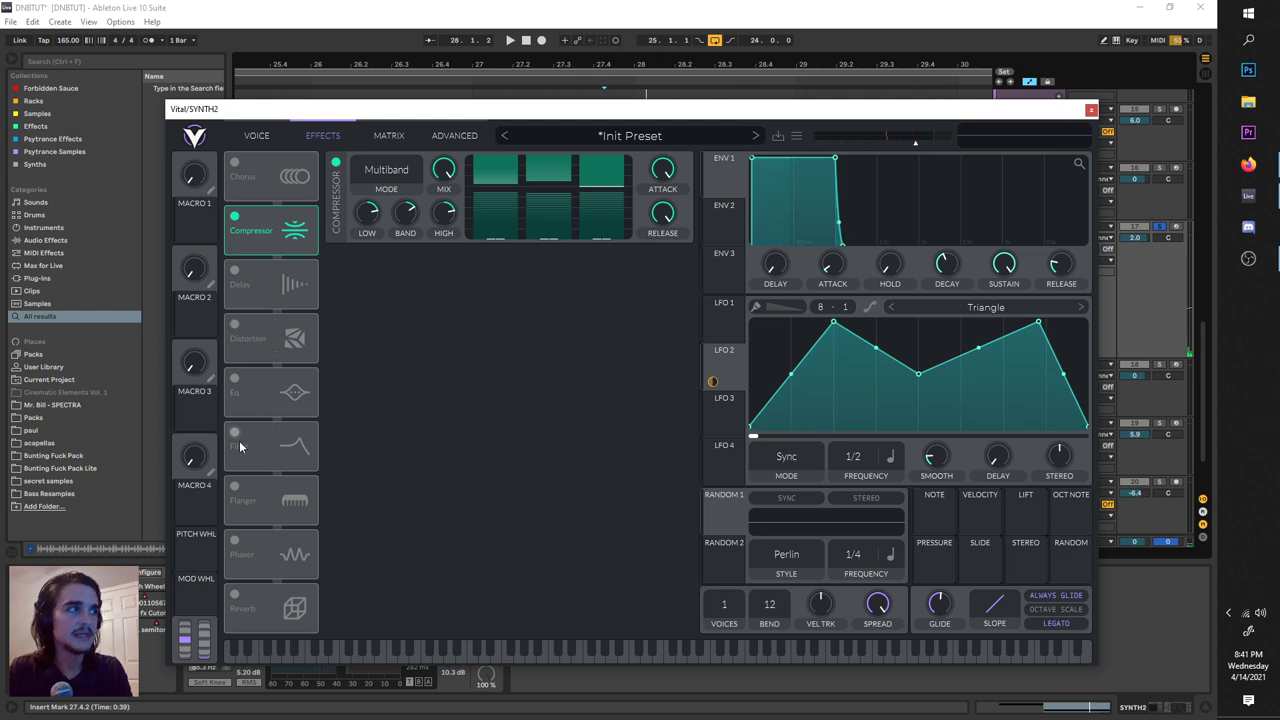
drag(285, 396, 252, 275)
click(237, 269)
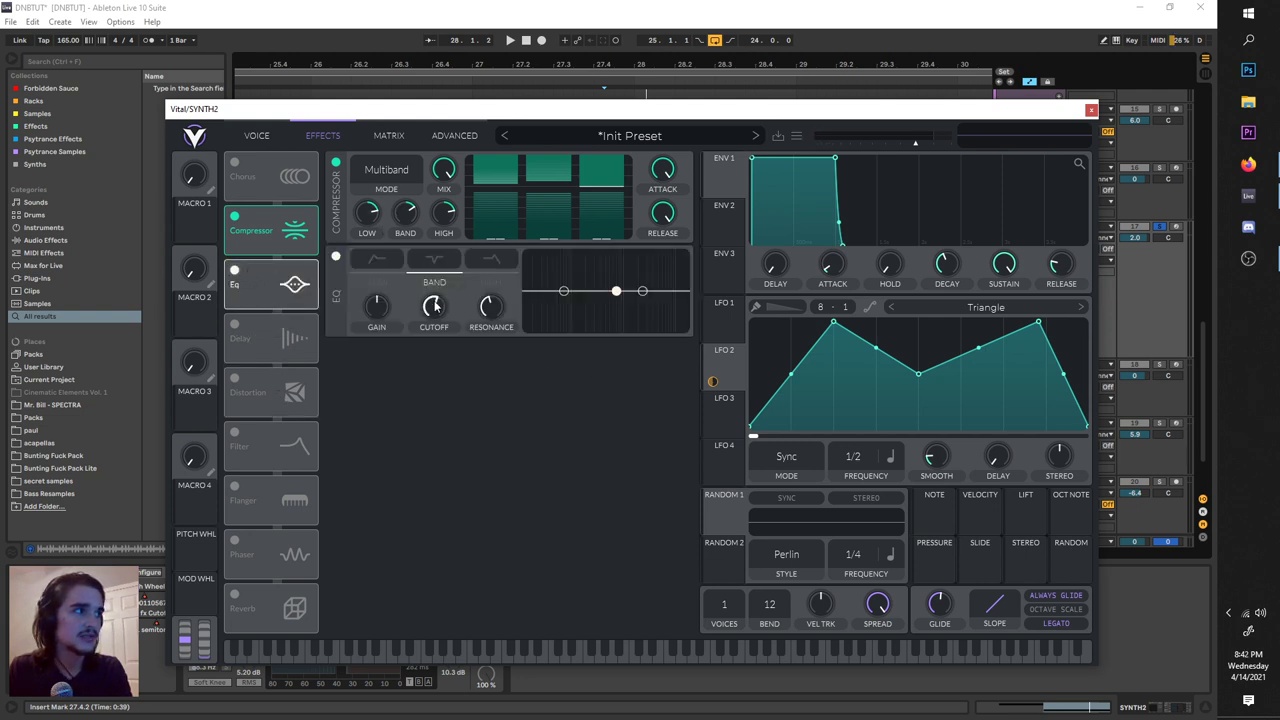
Switch the EQ's middle band to notch, modulate its lowered cutoff with LFO 2, and audition the sweep.
click(438, 262)
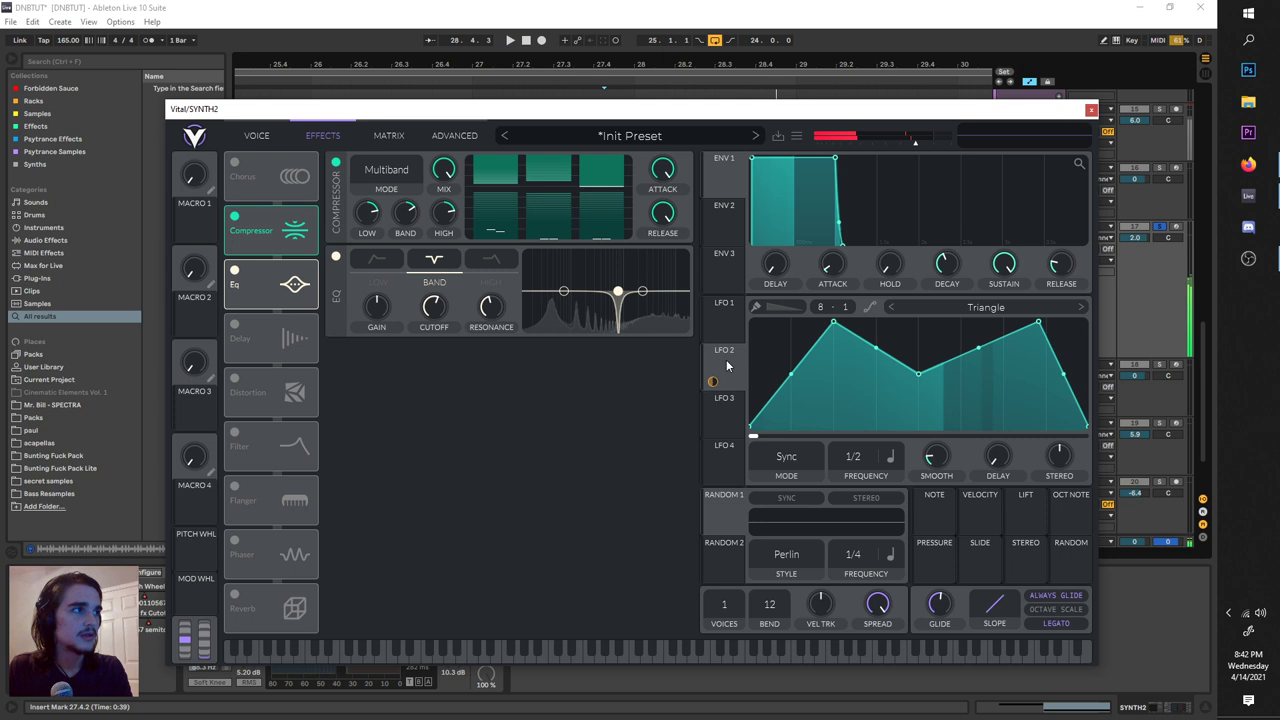
drag(712, 381, 434, 308)
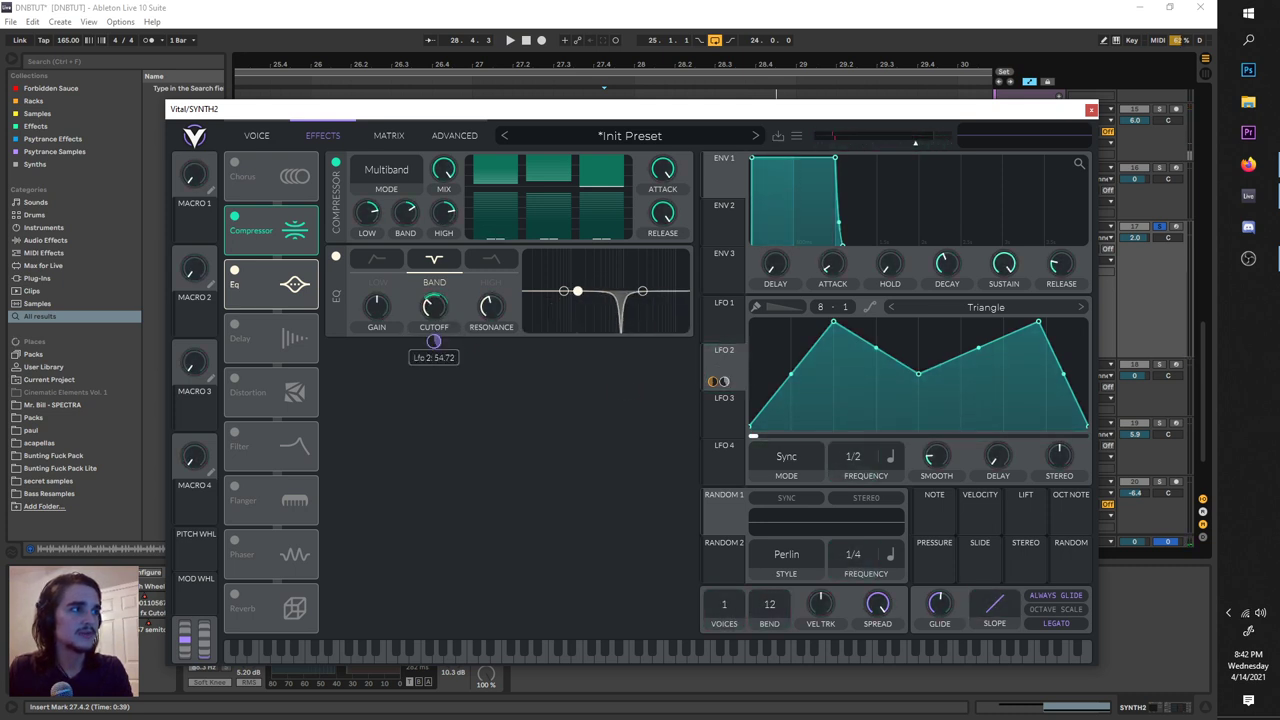
key(space)
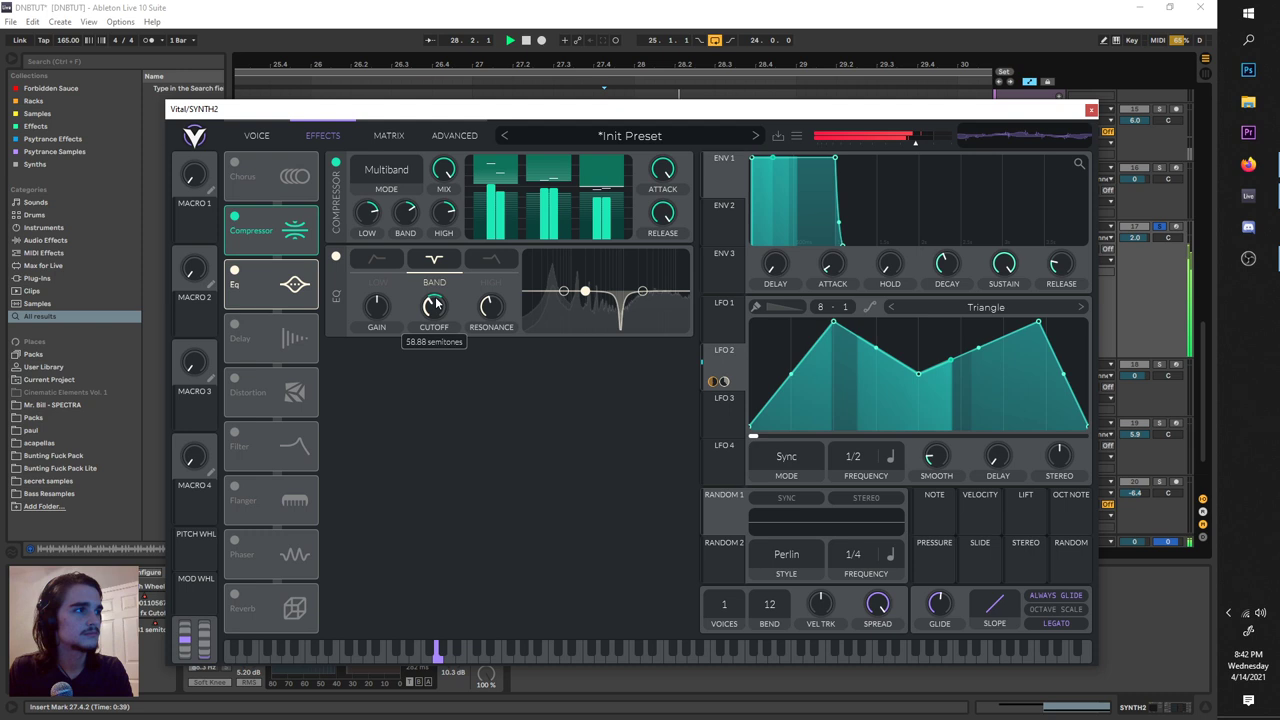
key(space)
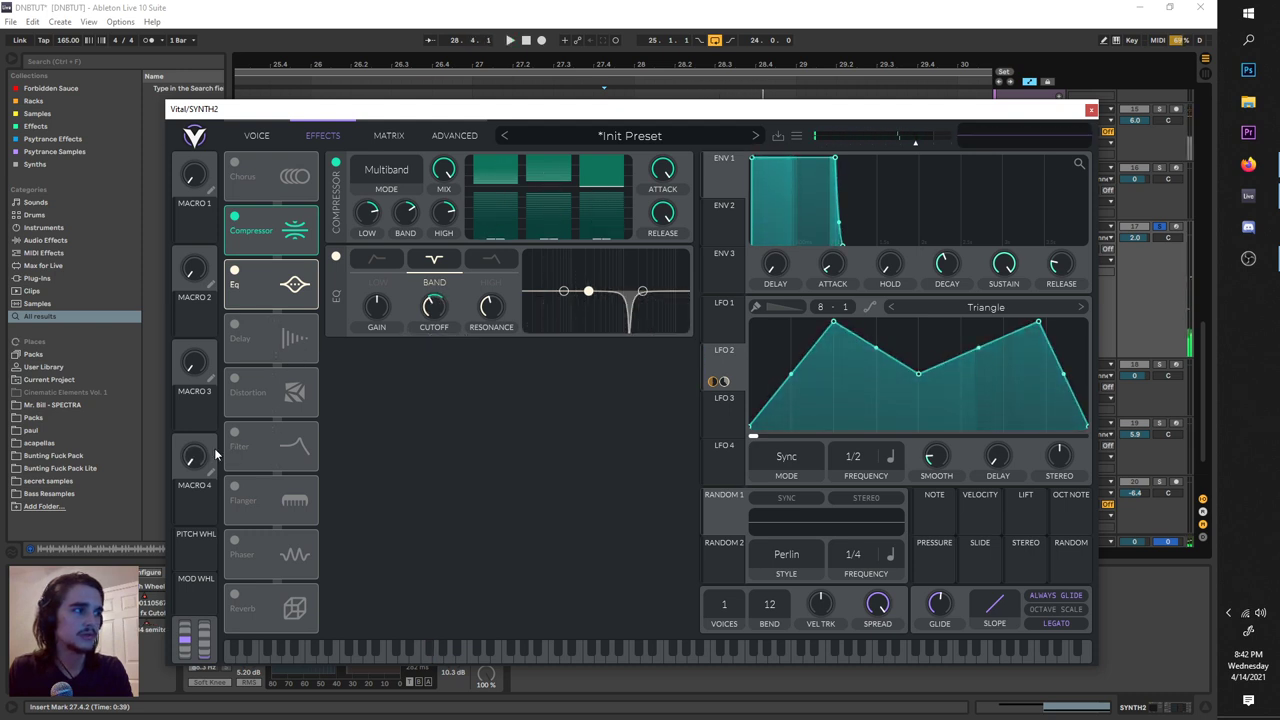
key(space)
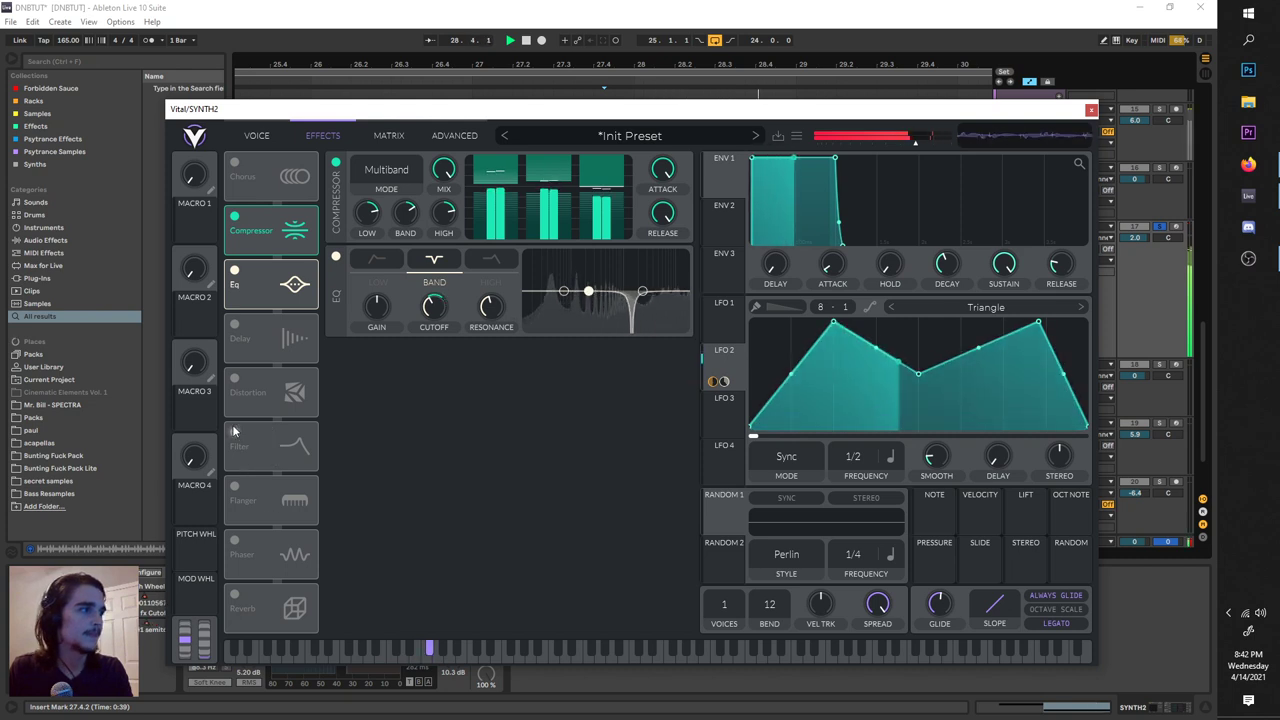
Enable SYNTH2's Filter effect and audition its cutoff movement against the automation curve in the arrangement.
key(space)
click(234, 433)
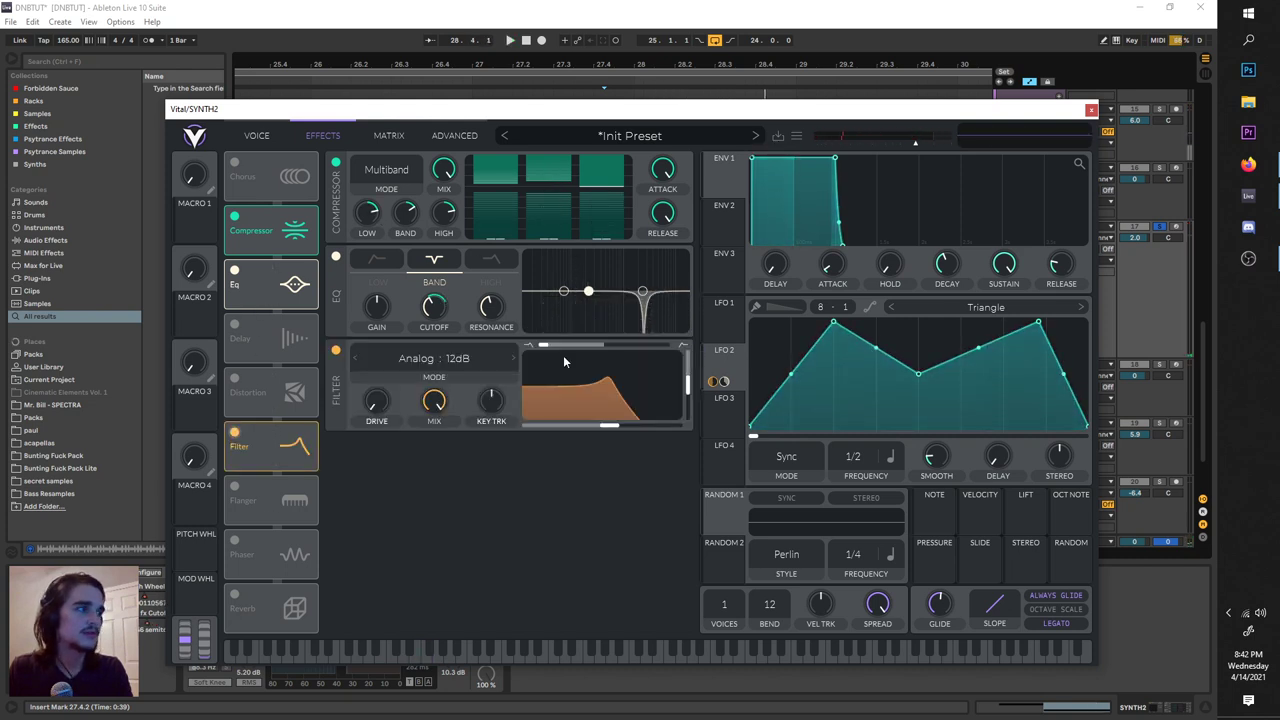
key(space)
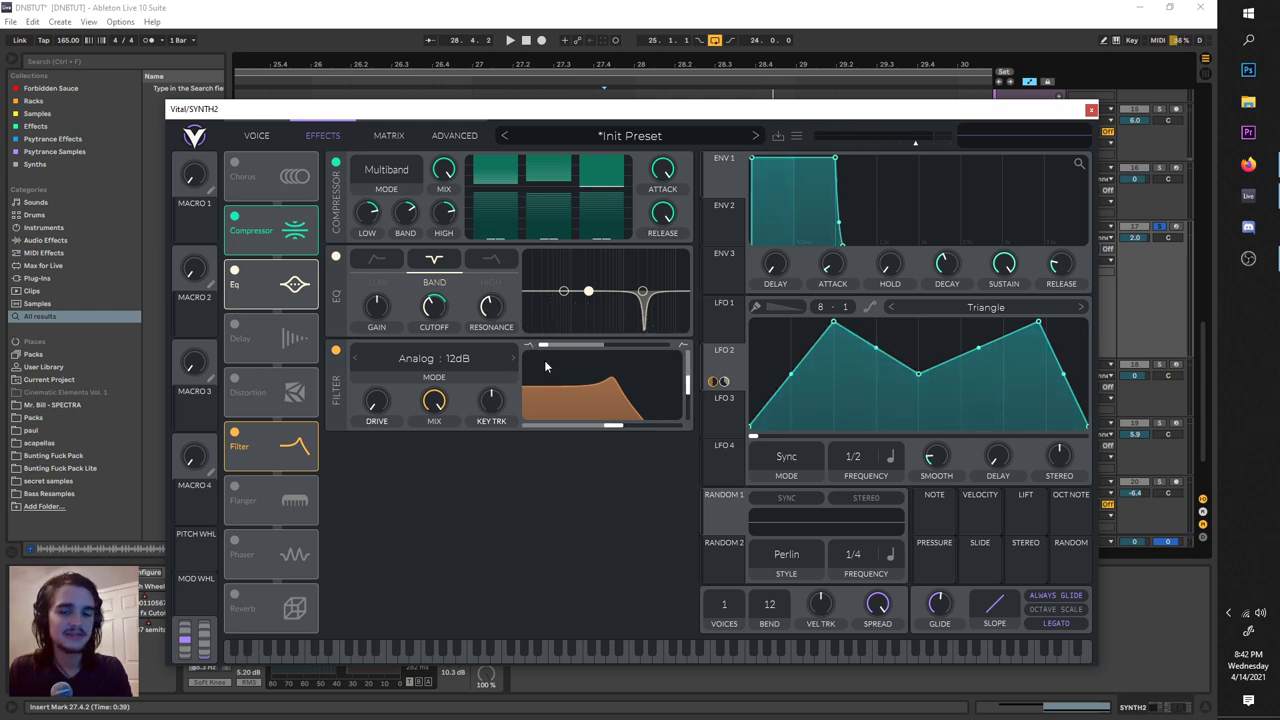
key(space)
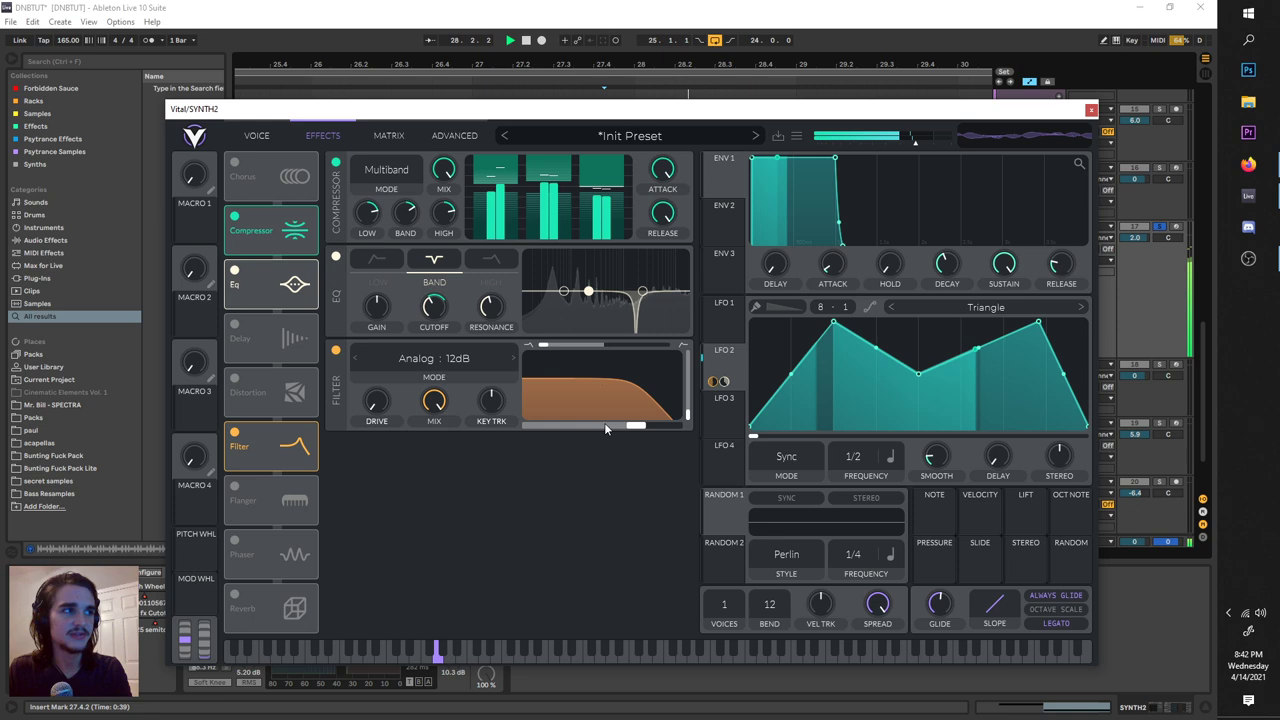
drag(570, 109, 625, 587)
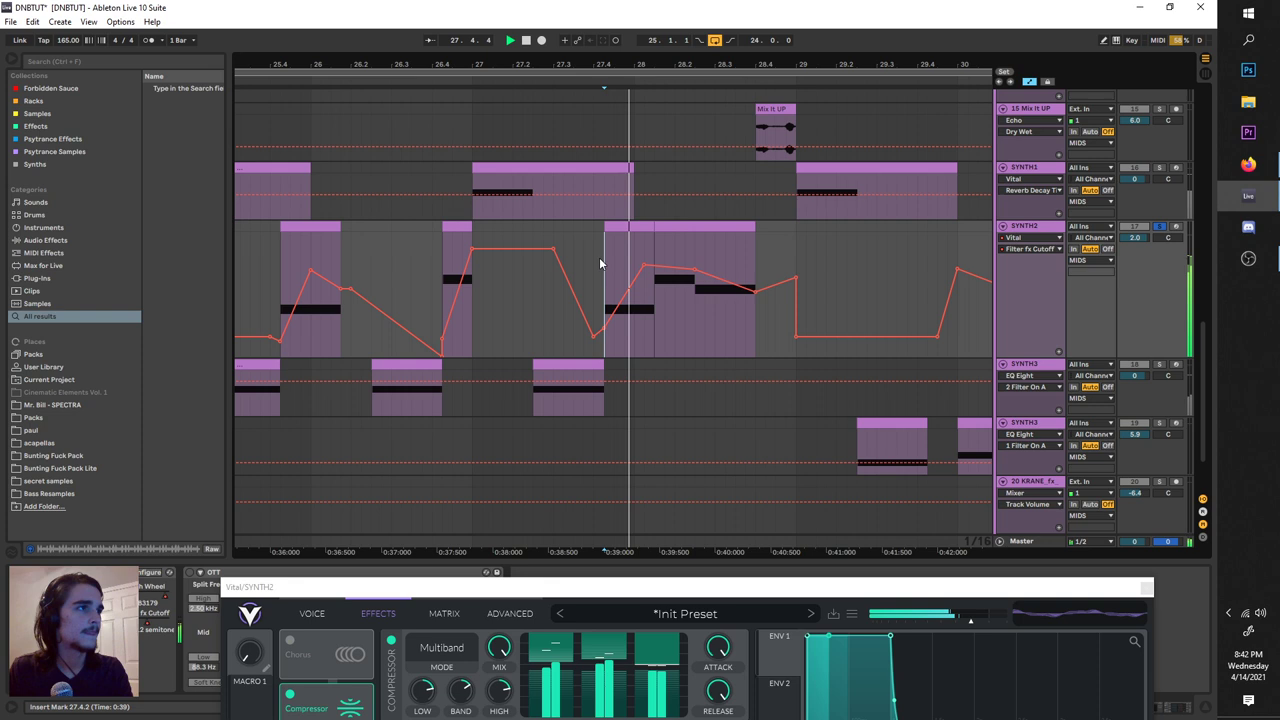
drag(741, 592, 670, 145)
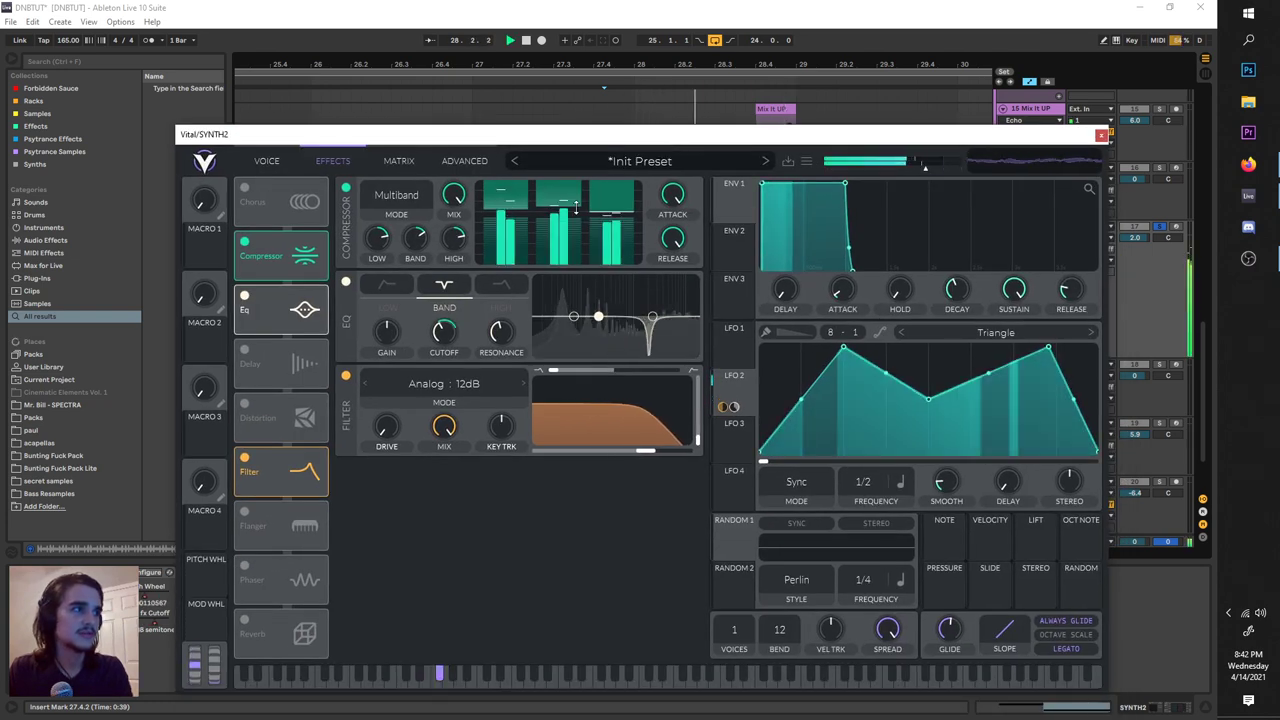
Enable Soft Clip distortion ahead of SYNTH2's filter, close the synth, and turn on the OTT device while auditioning.
click(244, 403)
key(space)
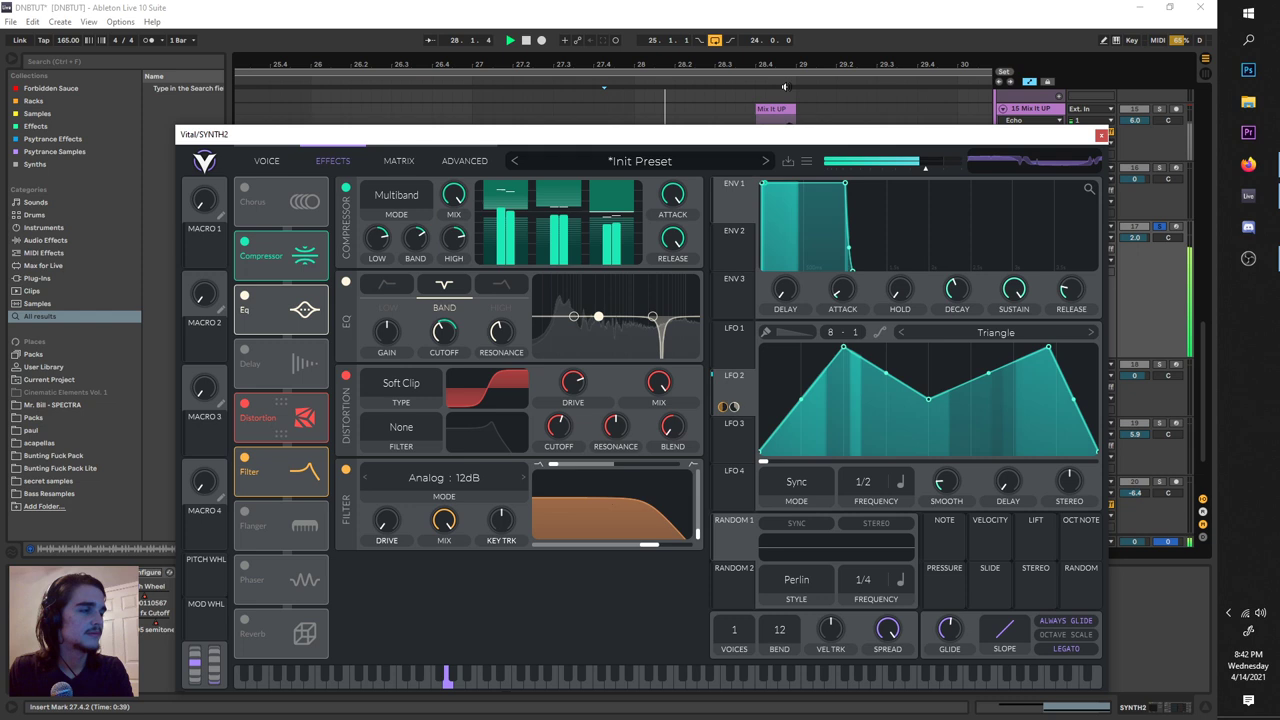
key(space)
click(1104, 138)
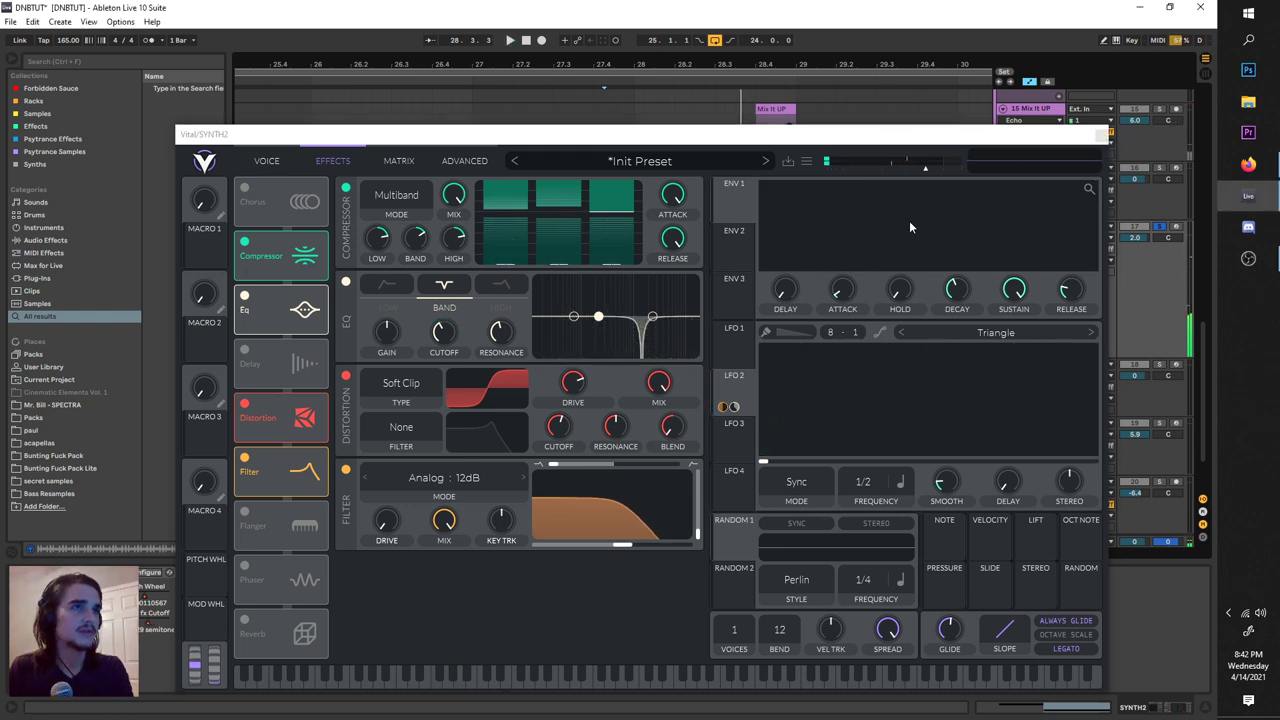
key(space)
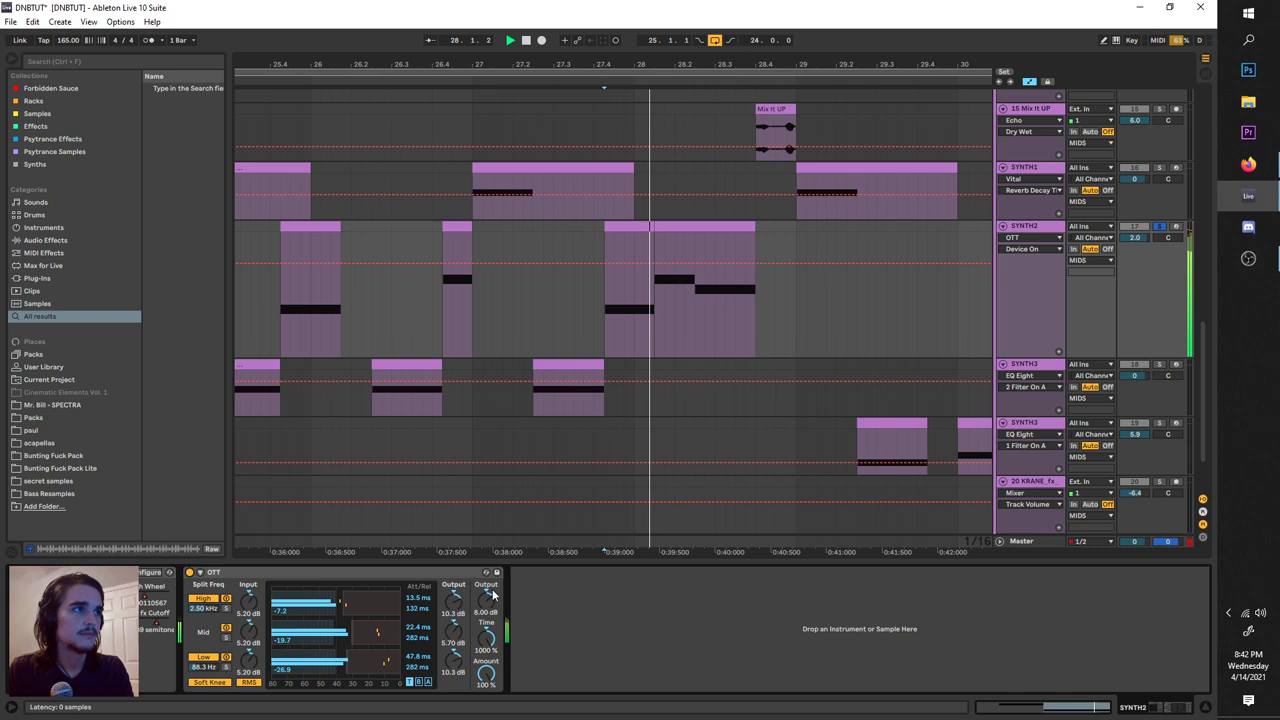
Search the audio effects for "rev" and add Reverb after OTT on the SYNTH2 track.
key(space)
click(120, 61)
text(rev)
click(55, 241)
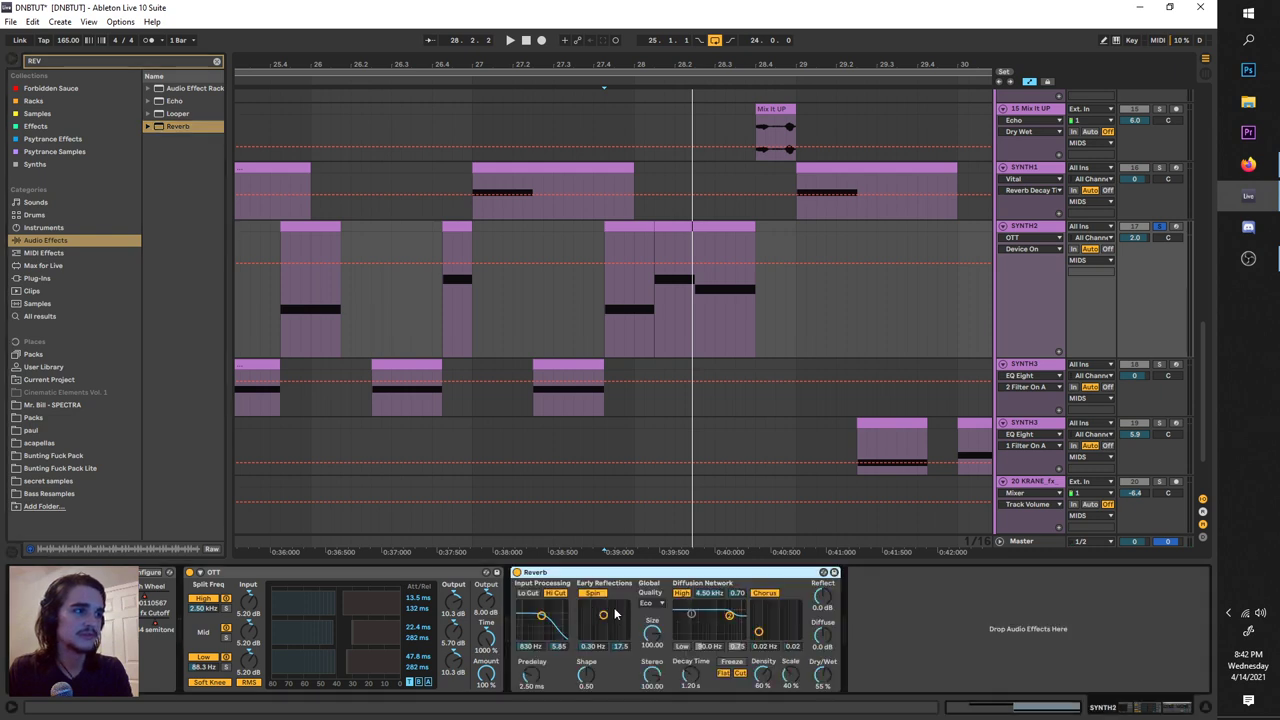
Set the reverb to High quality with a 1.92 s decay time and 33% dry/wet, auditioning the result.
drag(689, 681, 689, 668)
key(space)
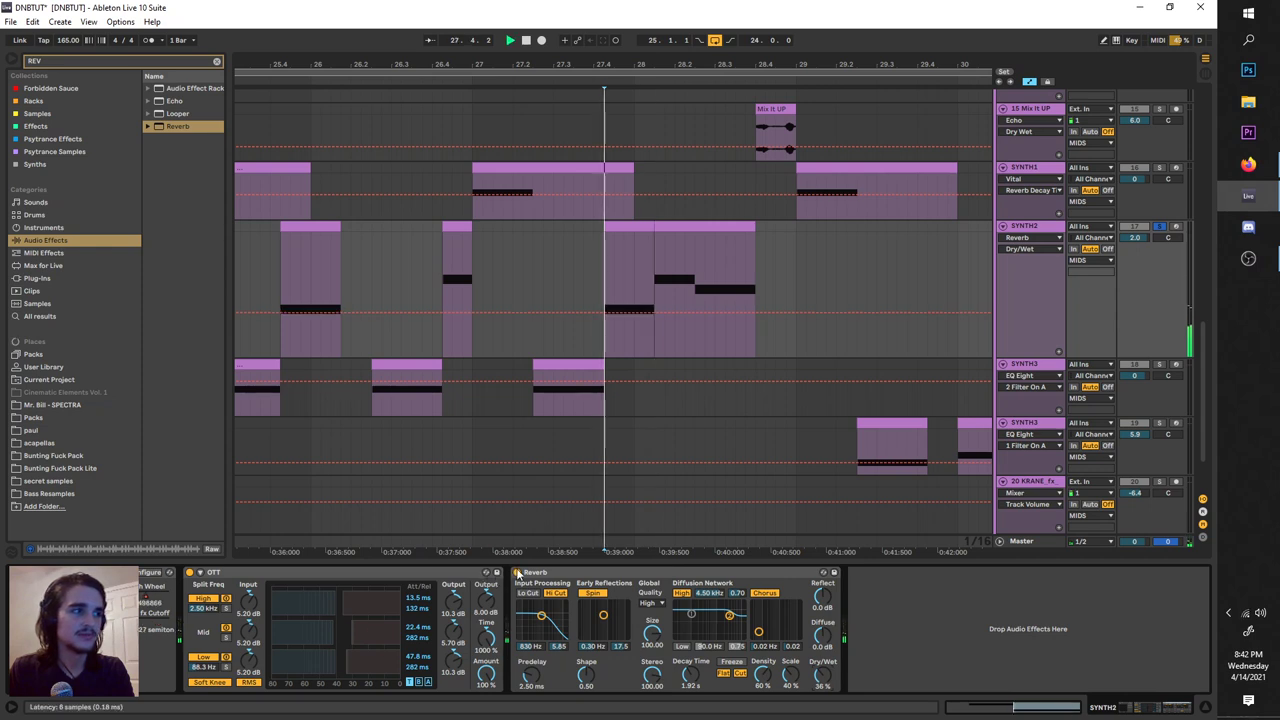
key(space)
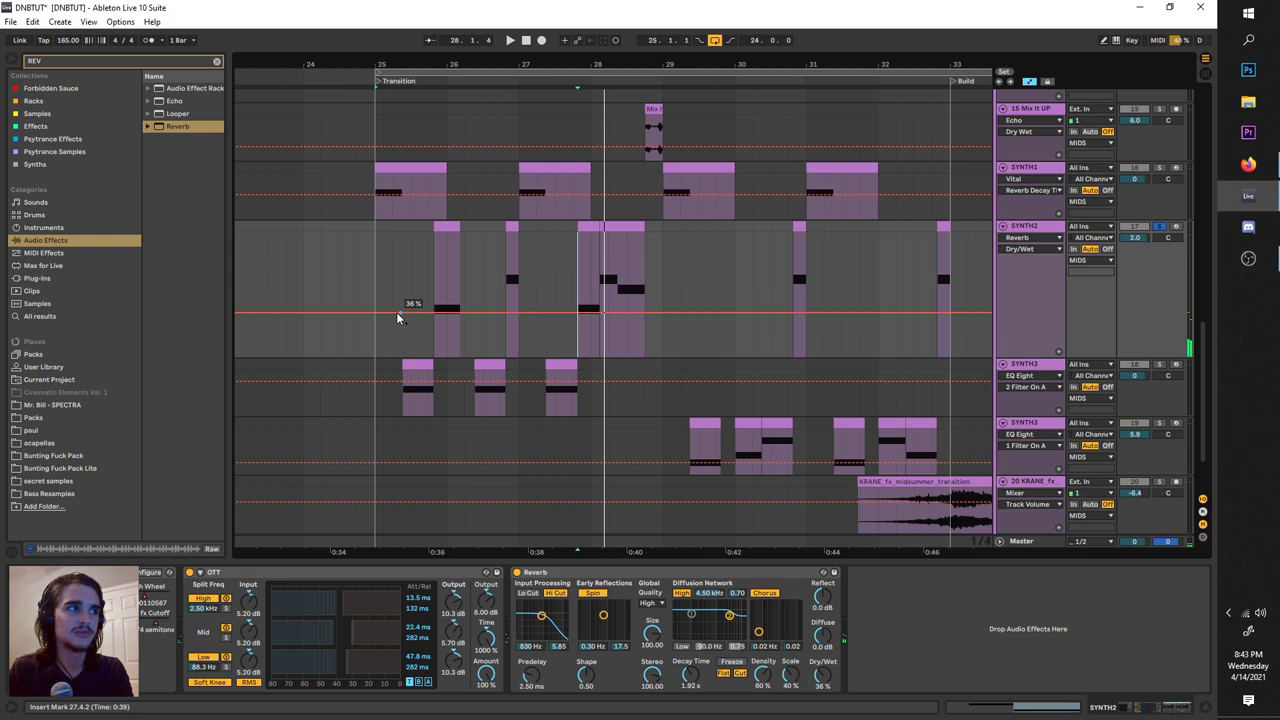
click(395, 283)
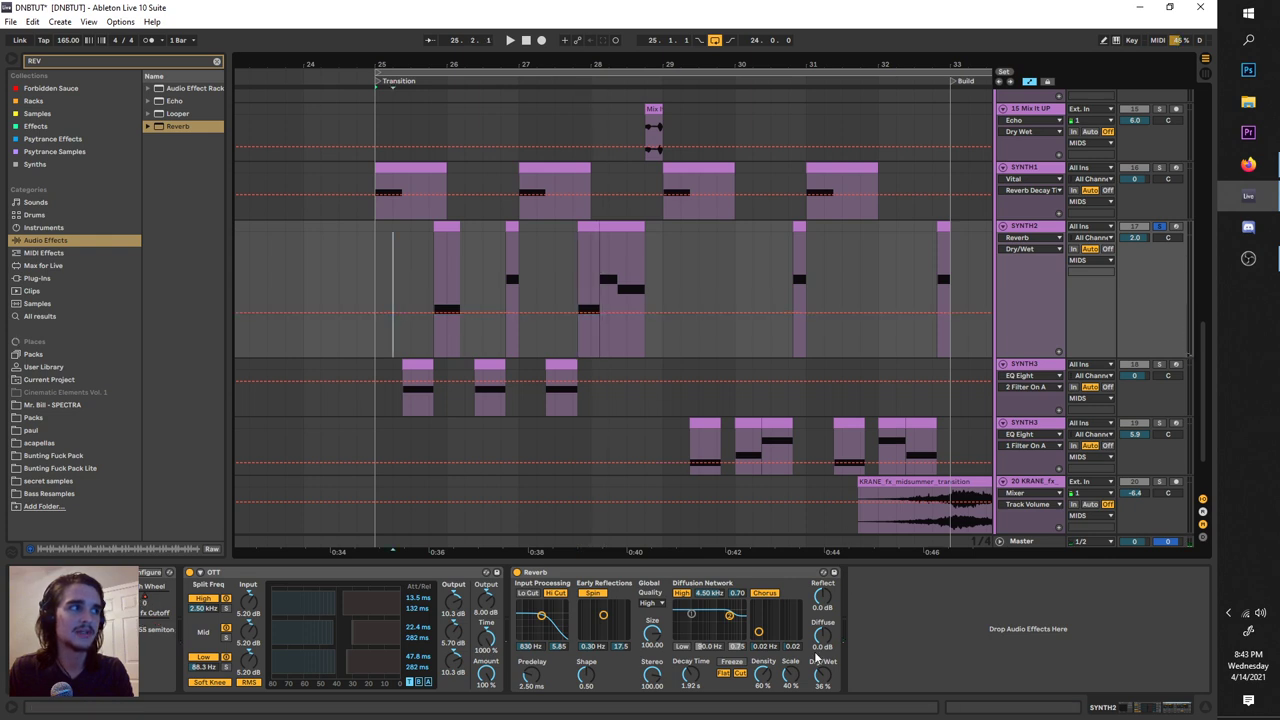
drag(820, 683, 820, 686)
Audition the SYNTH3 clips in the Transition section and examine the first SYNTH3 track's devices.
click(397, 396)
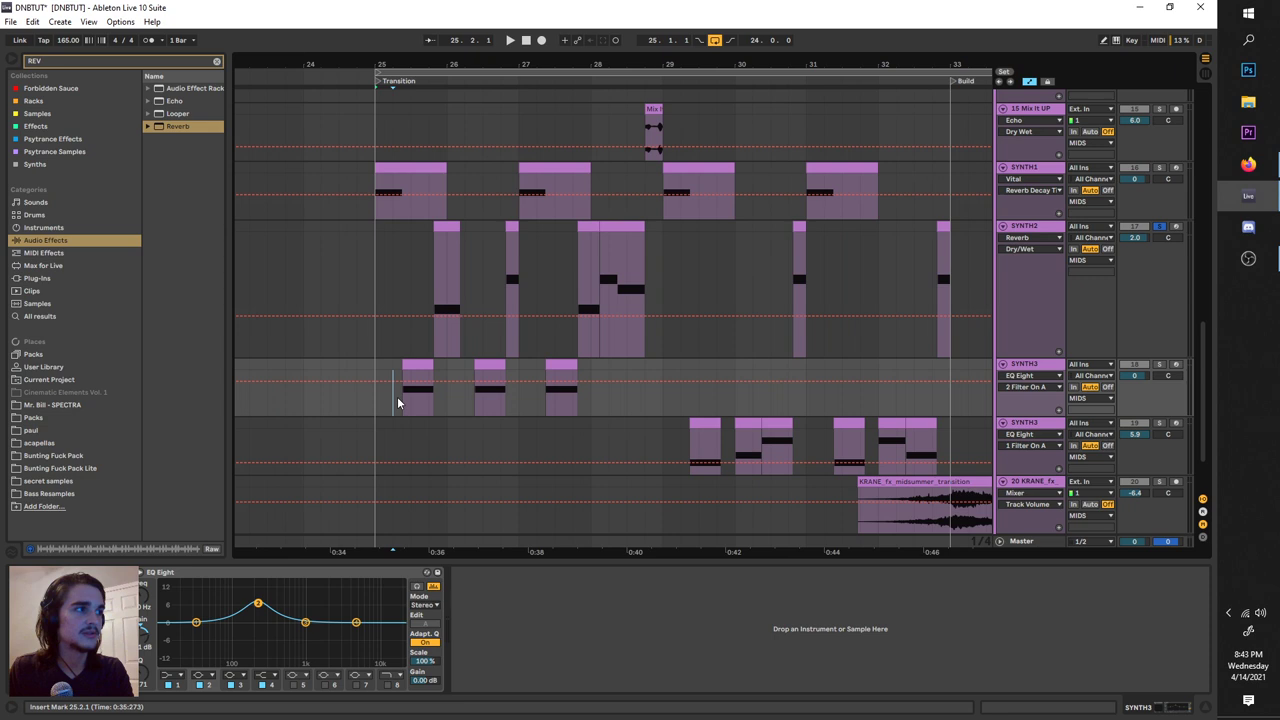
key(plus)
key(minus)
key(minus)
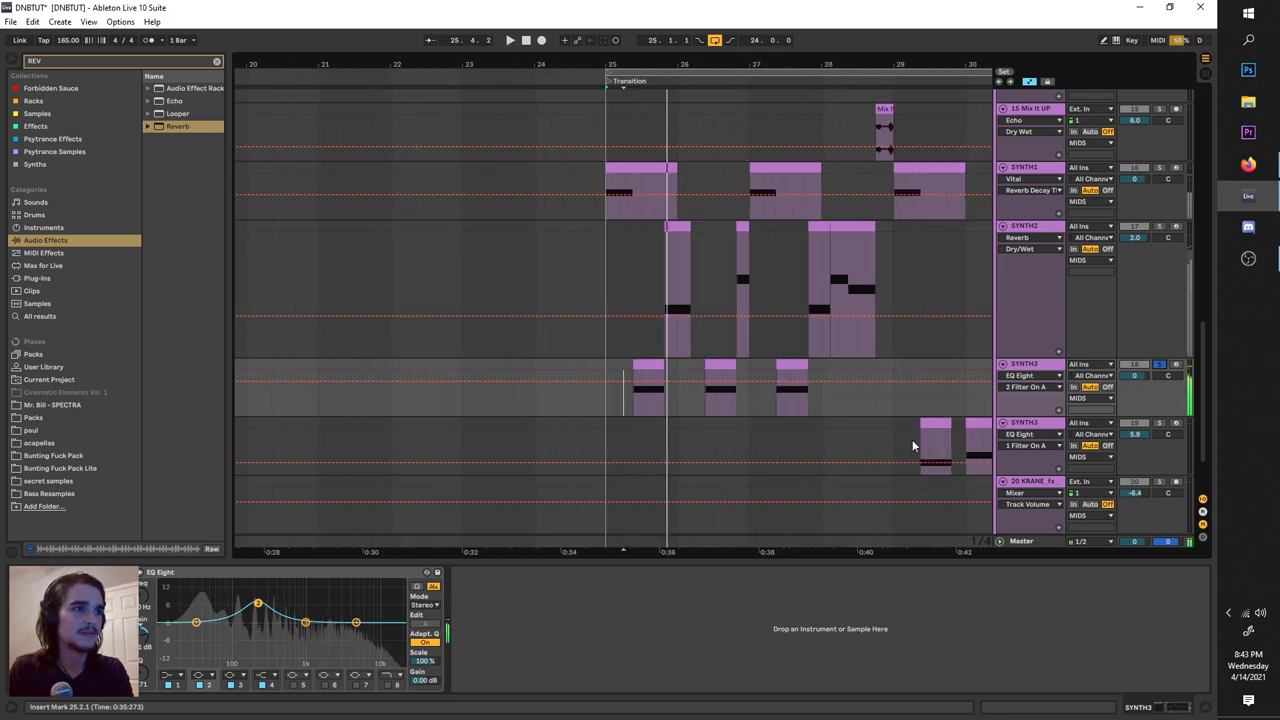
click(912, 440)
key(space)
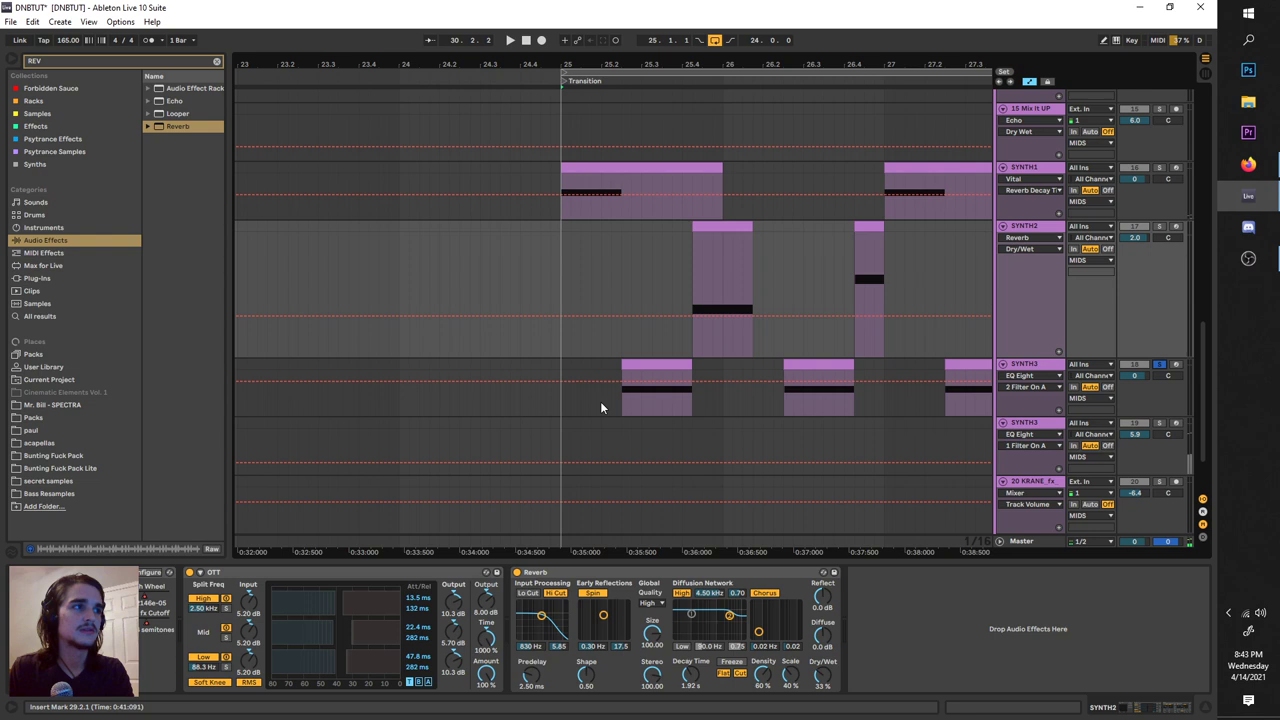
click(601, 403)
key(space)
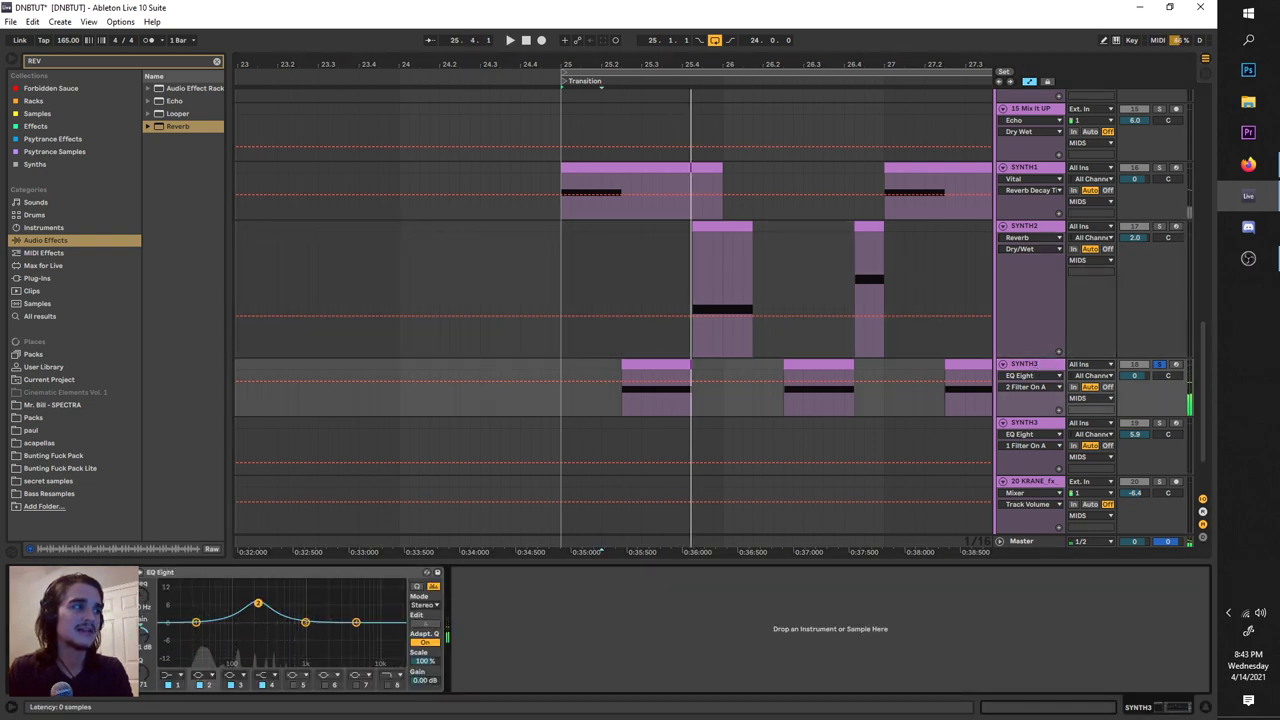
Bypass EQ Eight on the first SYNTH3 track and open that track's Vital instrument.
key(space)
key(space)
click(615, 402)
click(131, 572)
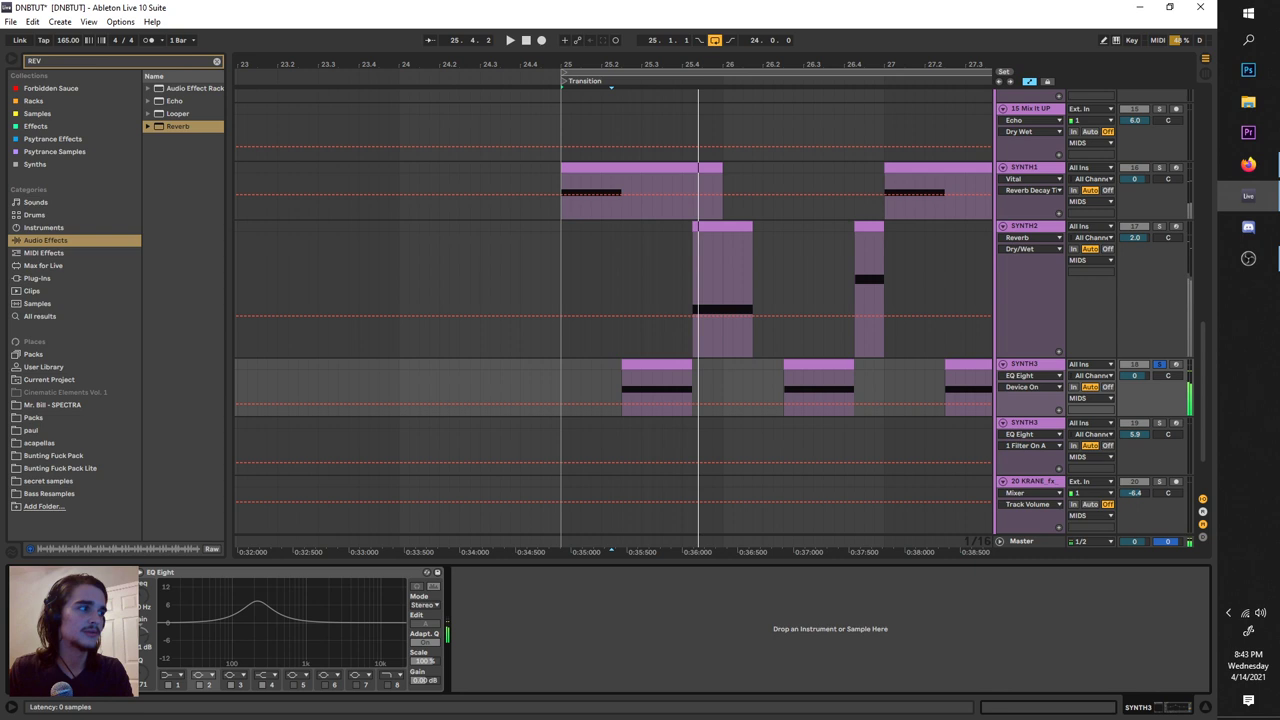
click(36, 572)
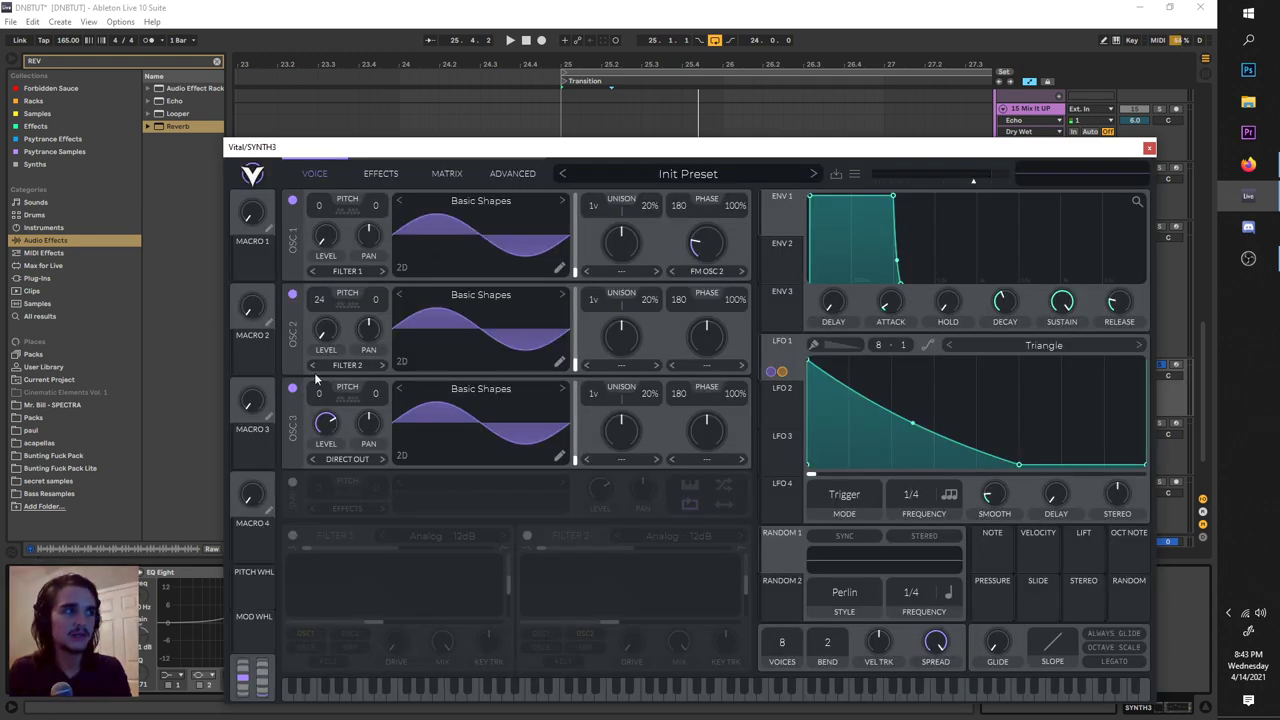
Switch off oscillators 3 and 2 to compare the sound, and reset the SYNTH3 patch to the init preset.
click(292, 388)
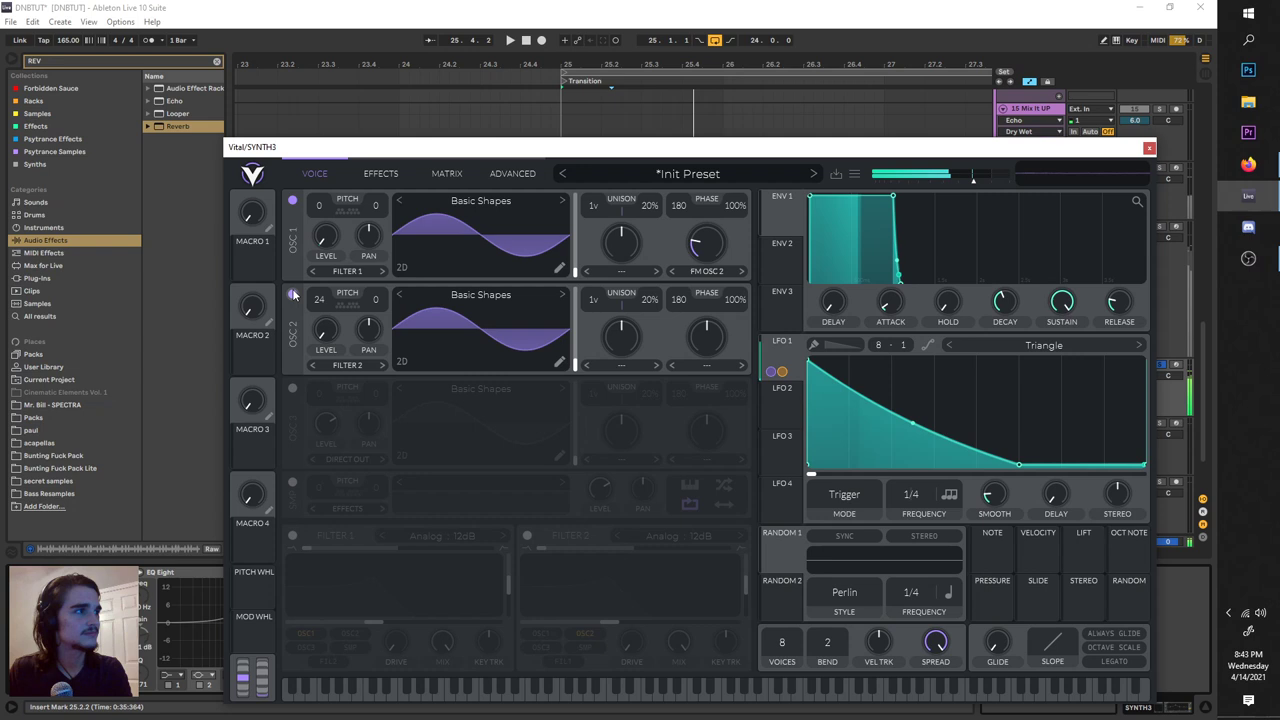
click(292, 294)
click(854, 173)
click(887, 305)
key(space)
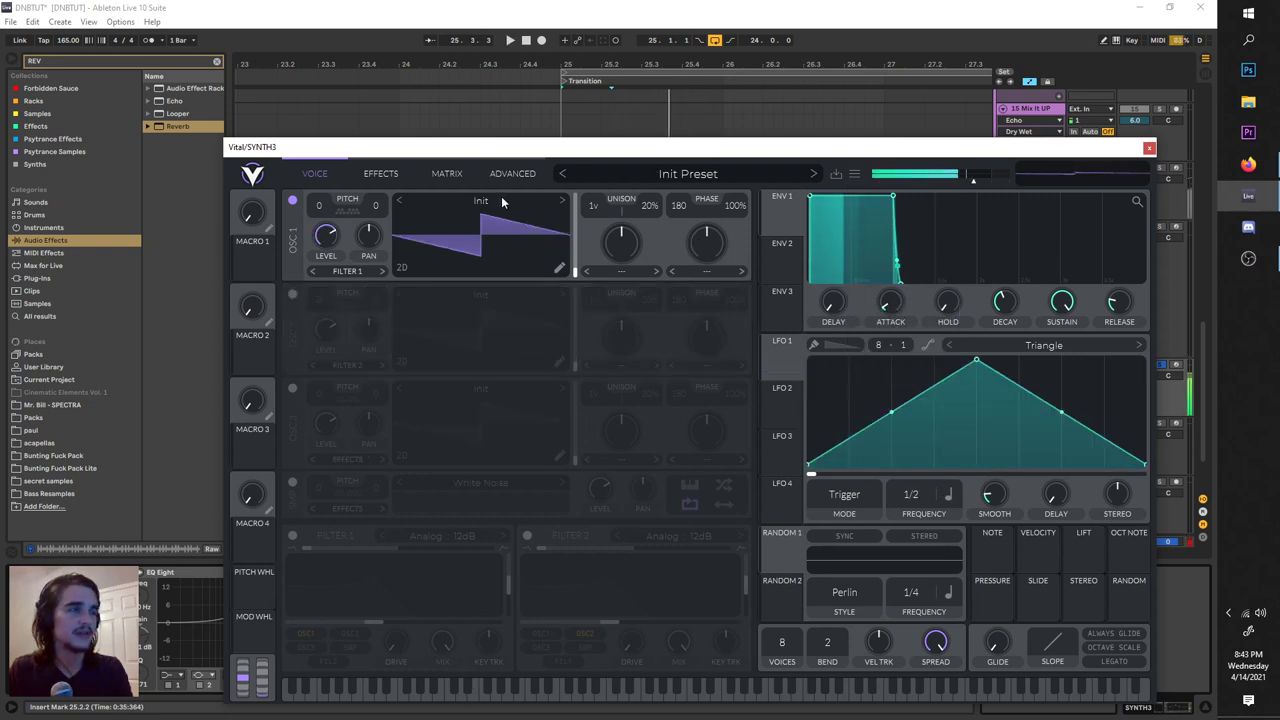
Load the Basic Shapes wavetable in oscillator 1 and audition the plain sine.
click(501, 198)
click(835, 227)
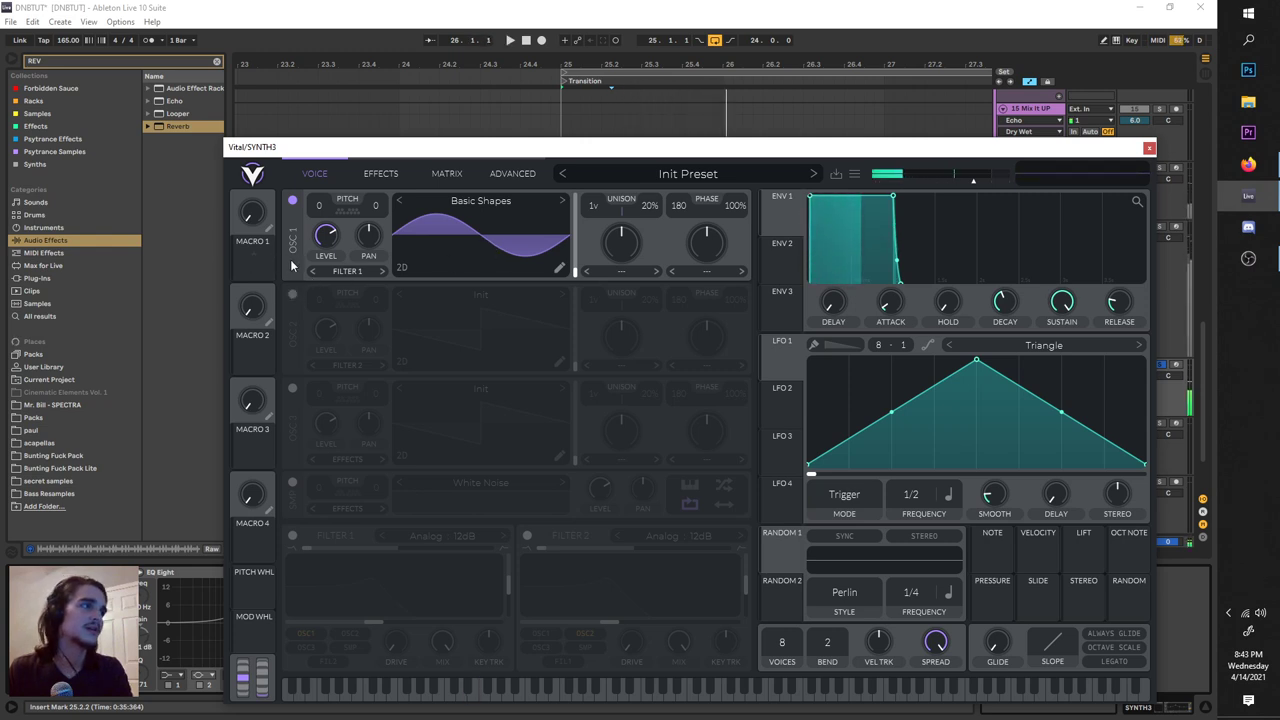
key(space)
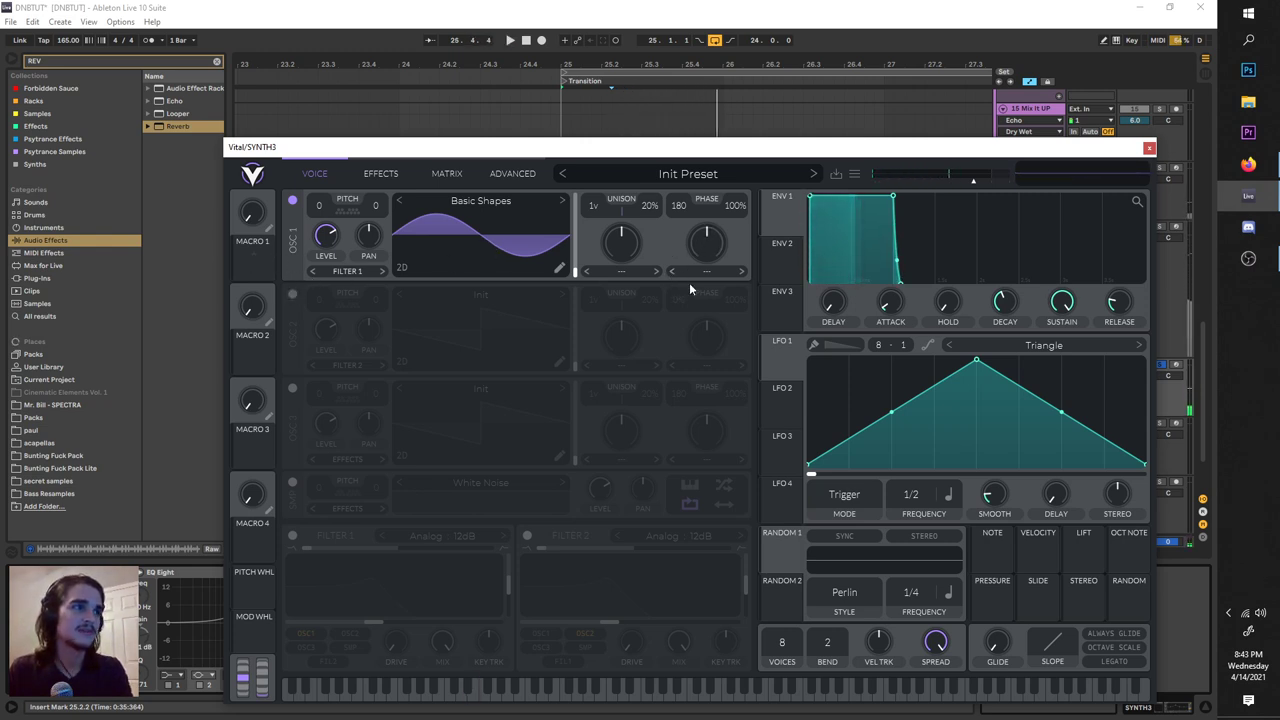
Set oscillator 1's wave morph to FM Osc 2 with an amount of 36.50% and audition it.
click(698, 270)
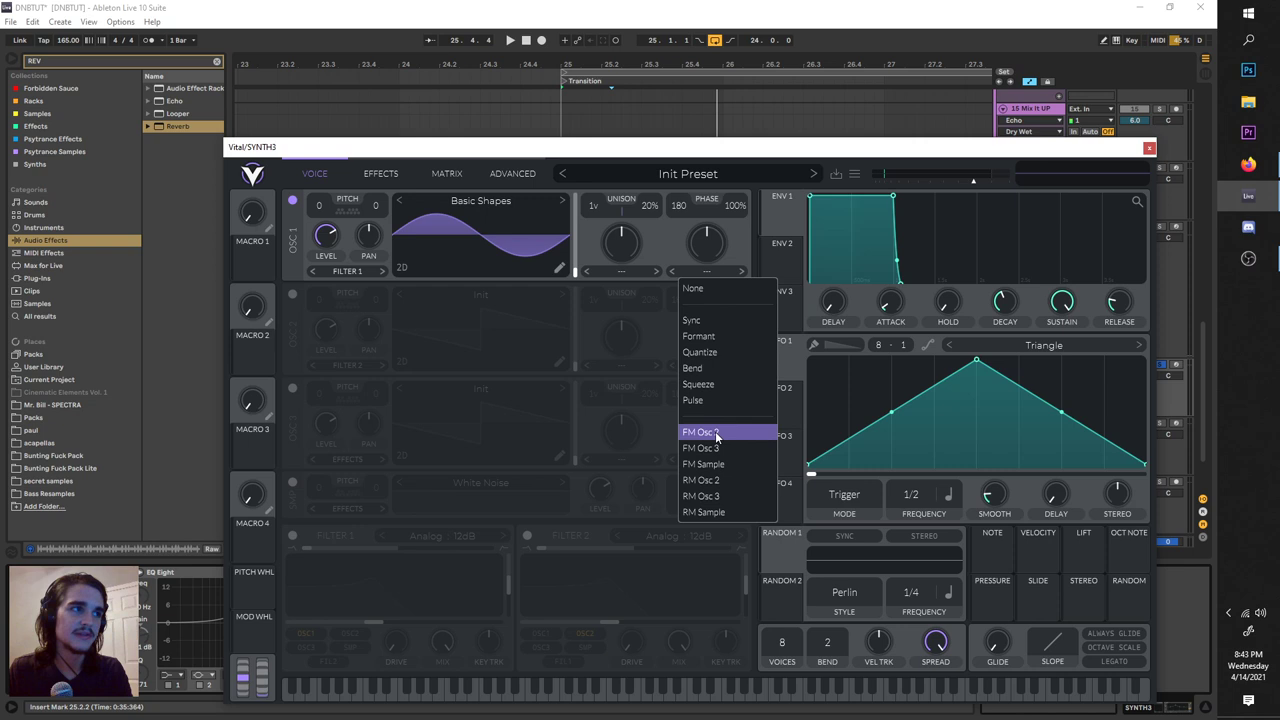
click(723, 432)
drag(703, 242, 704, 251)
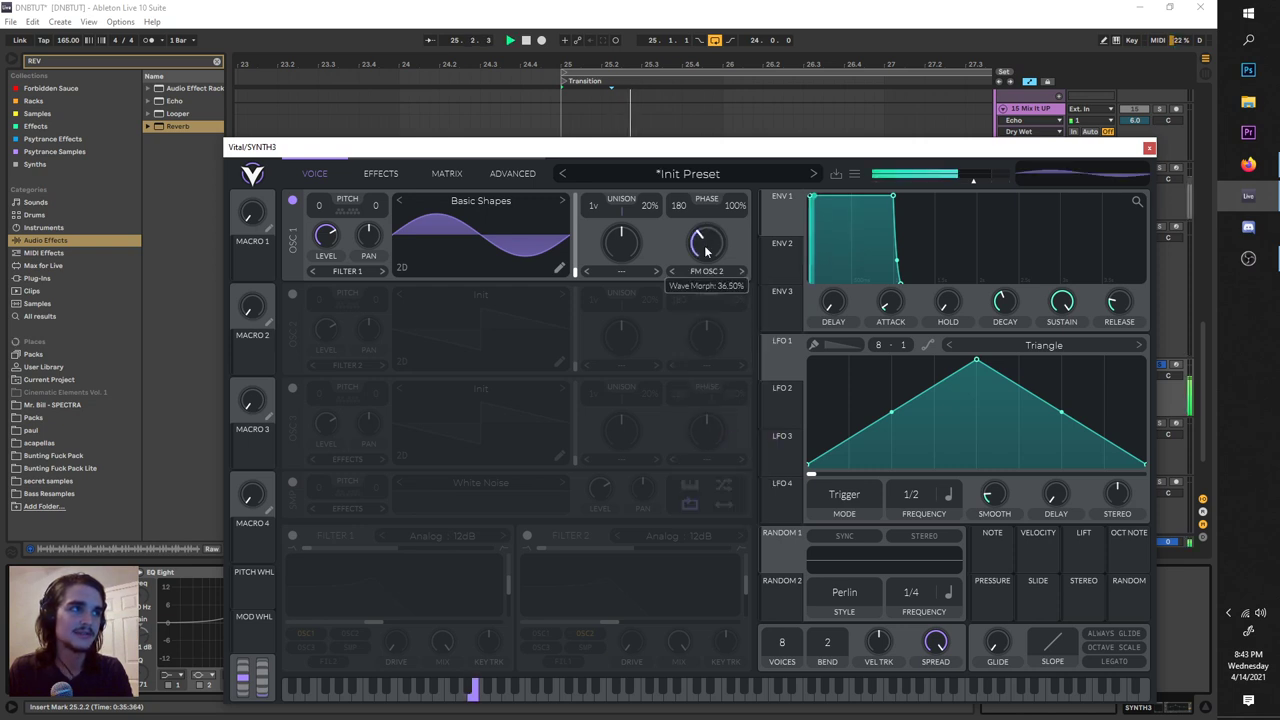
key(space)
key(space)
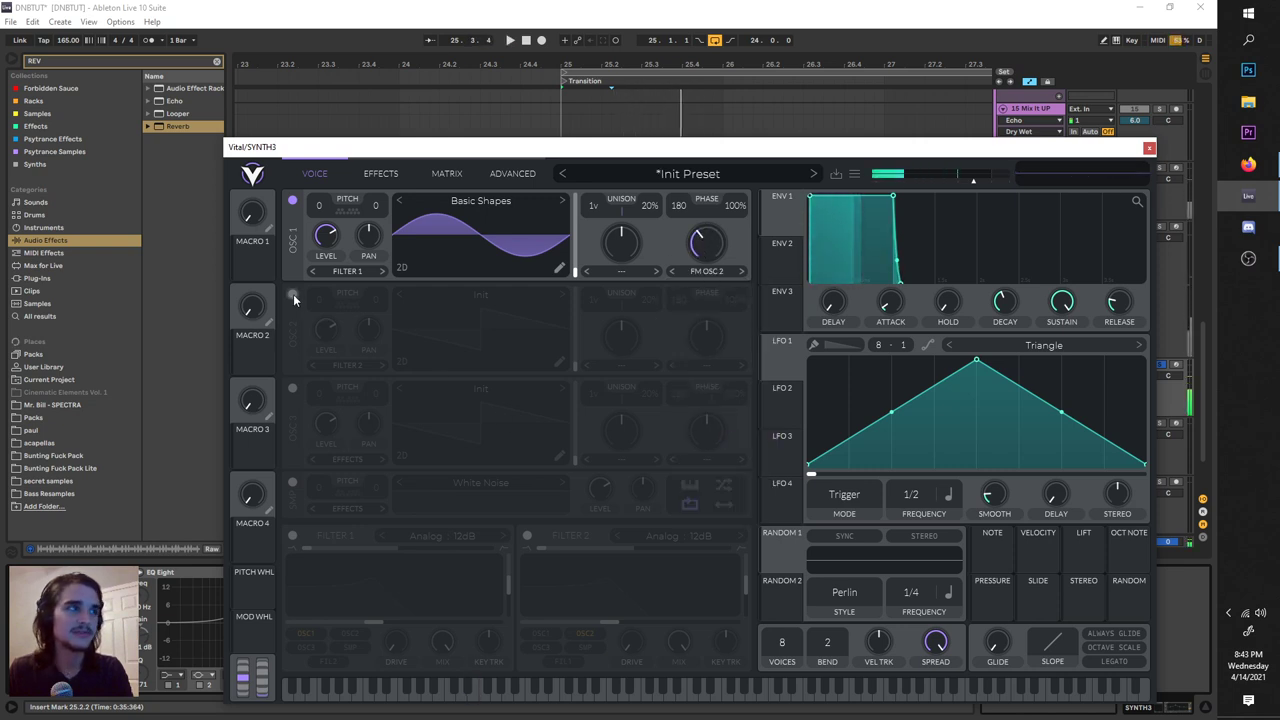
Enable oscillator 2, lower its level to zero, and transpose it up 24 semitones during playback.
click(292, 294)
key(space)
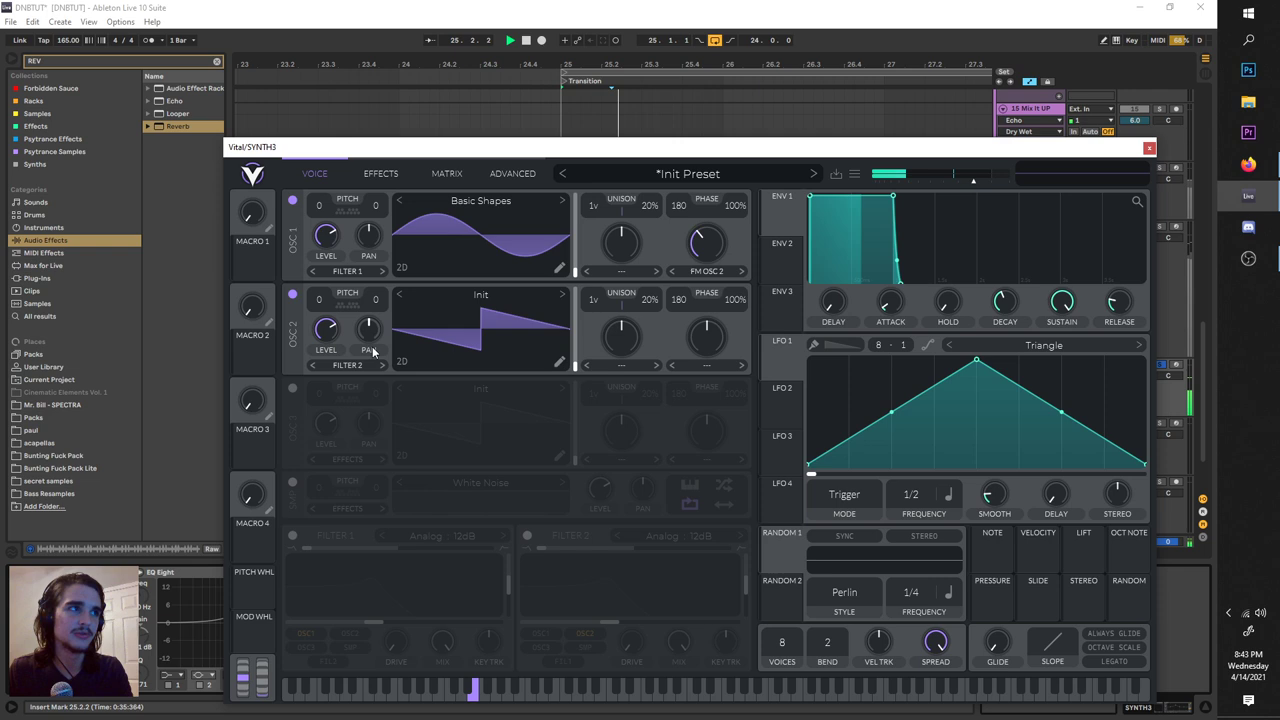
key(space)
drag(330, 321, 330, 322)
drag(330, 325, 330, 415)
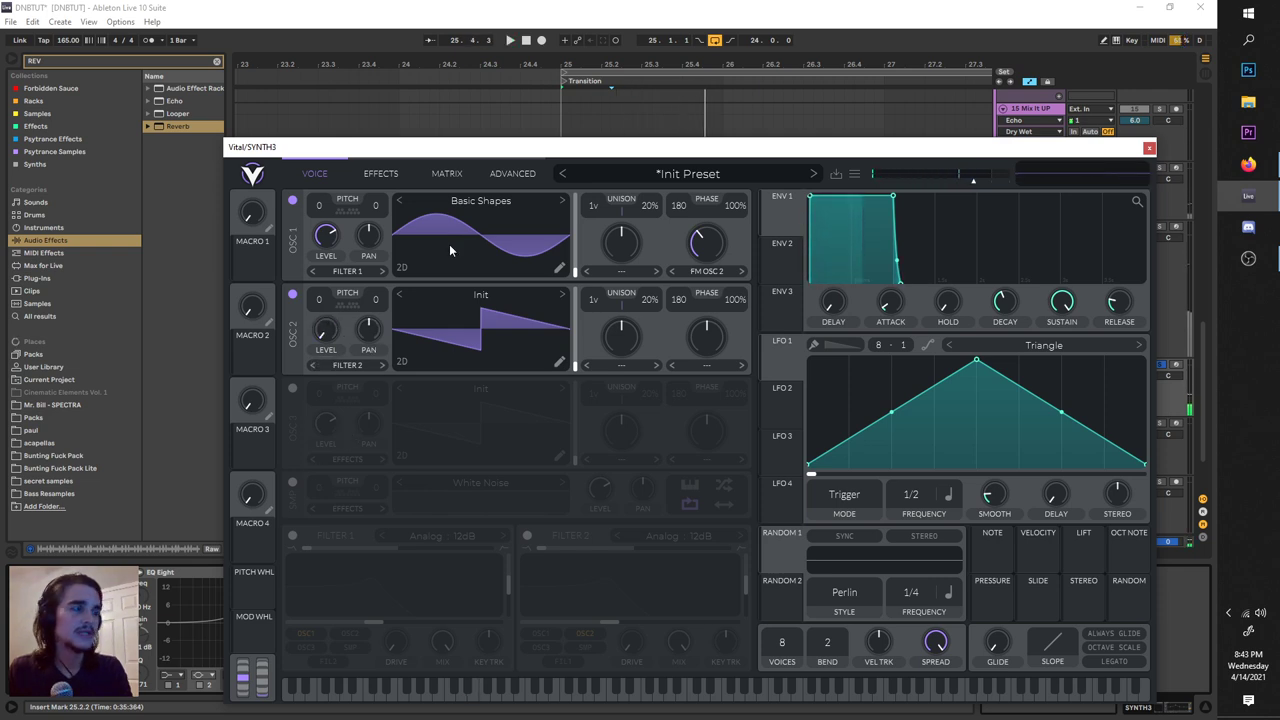
key(space)
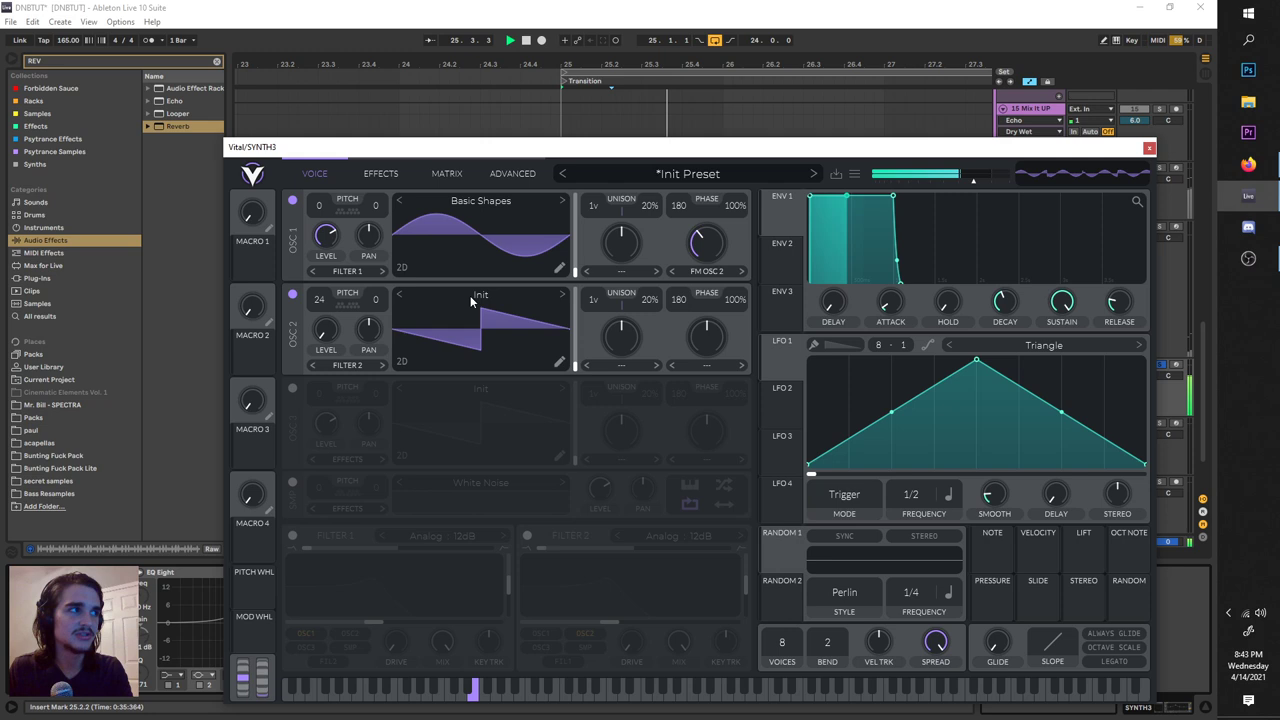
Raise oscillator 1's FM amount to 43.85% and load the Basic Shapes wavetable in oscillator 2.
drag(704, 240, 717, 205)
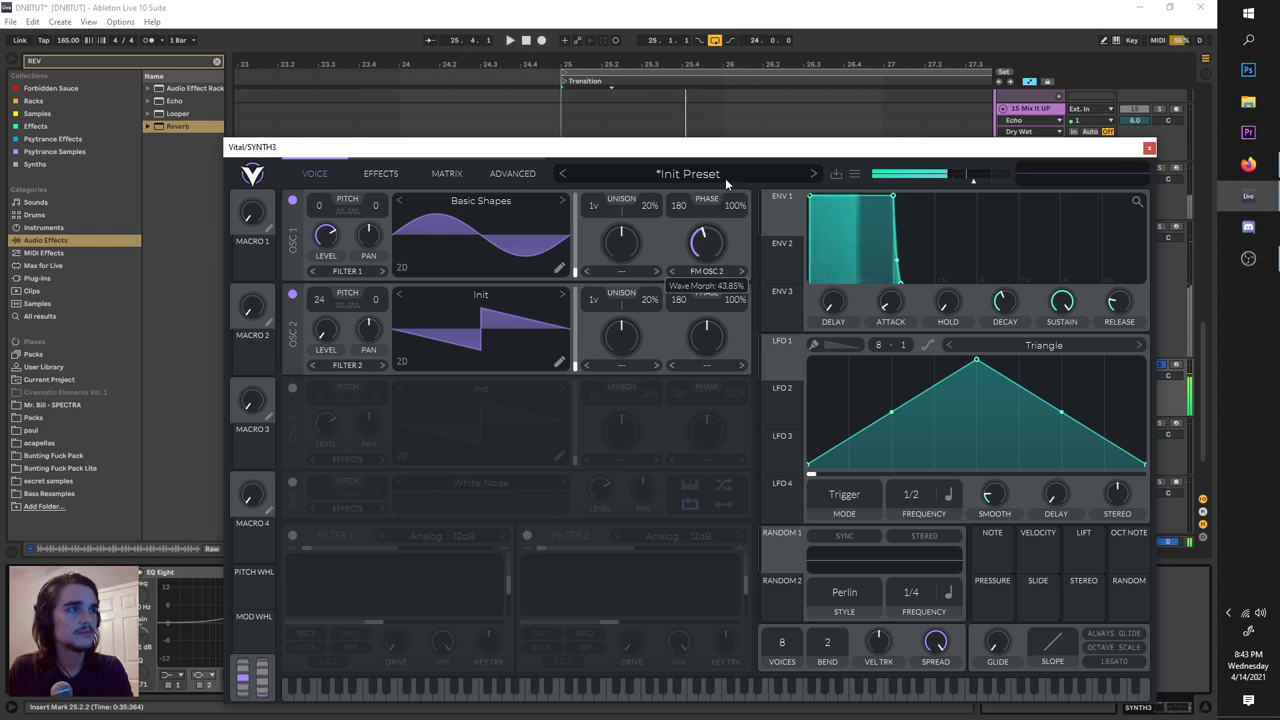
click(450, 298)
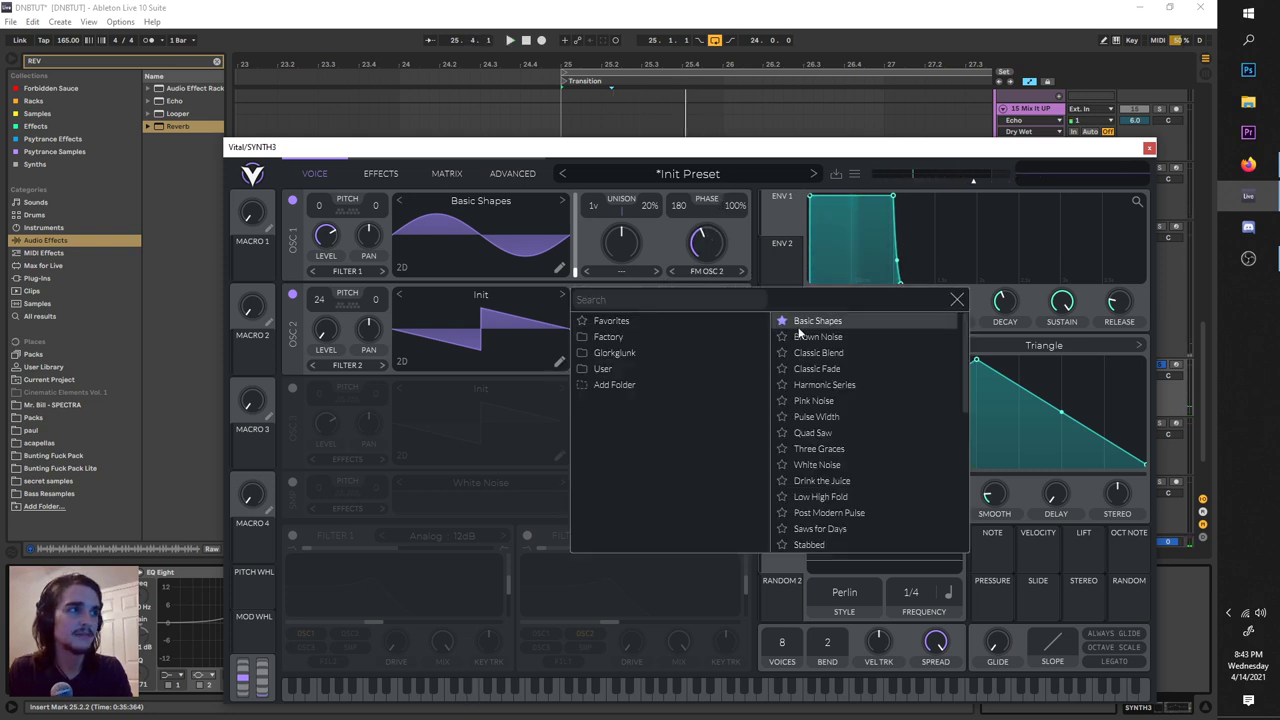
click(811, 321)
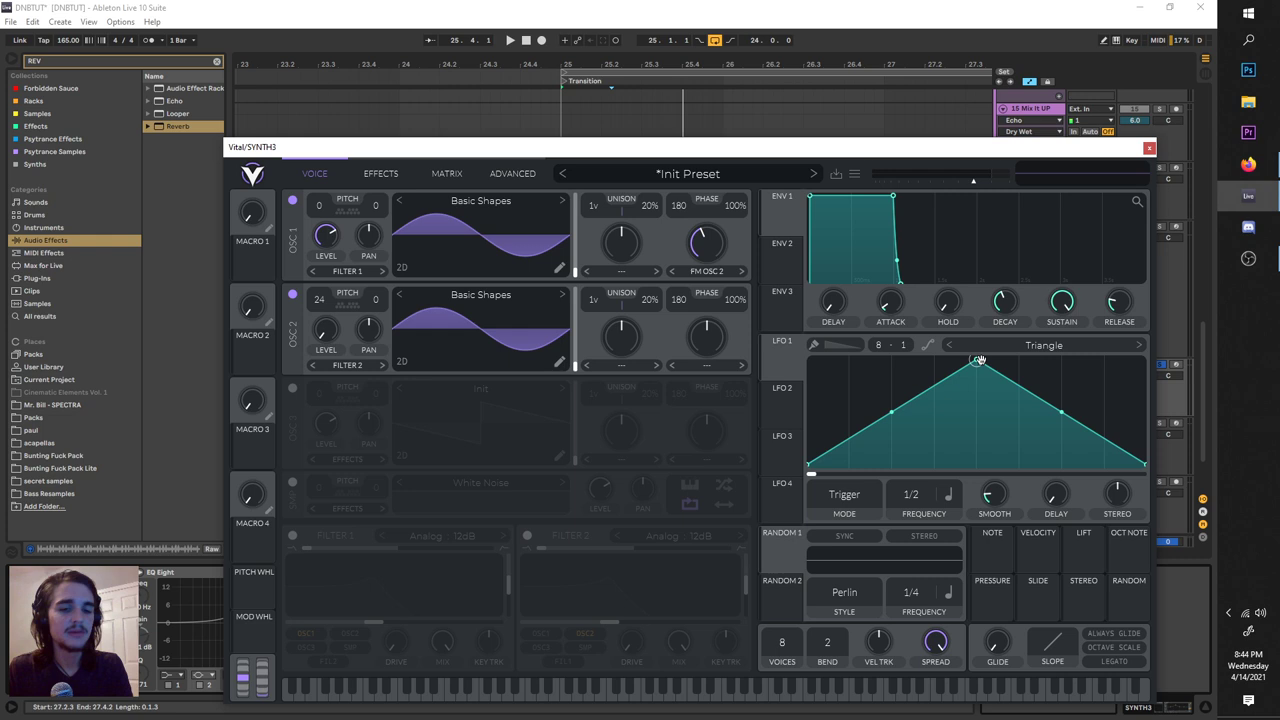
Reshape LFO 1 into a curved decay that starts at maximum and reaches zero at the midpoint of the cycle.
drag(979, 360, 763, 350)
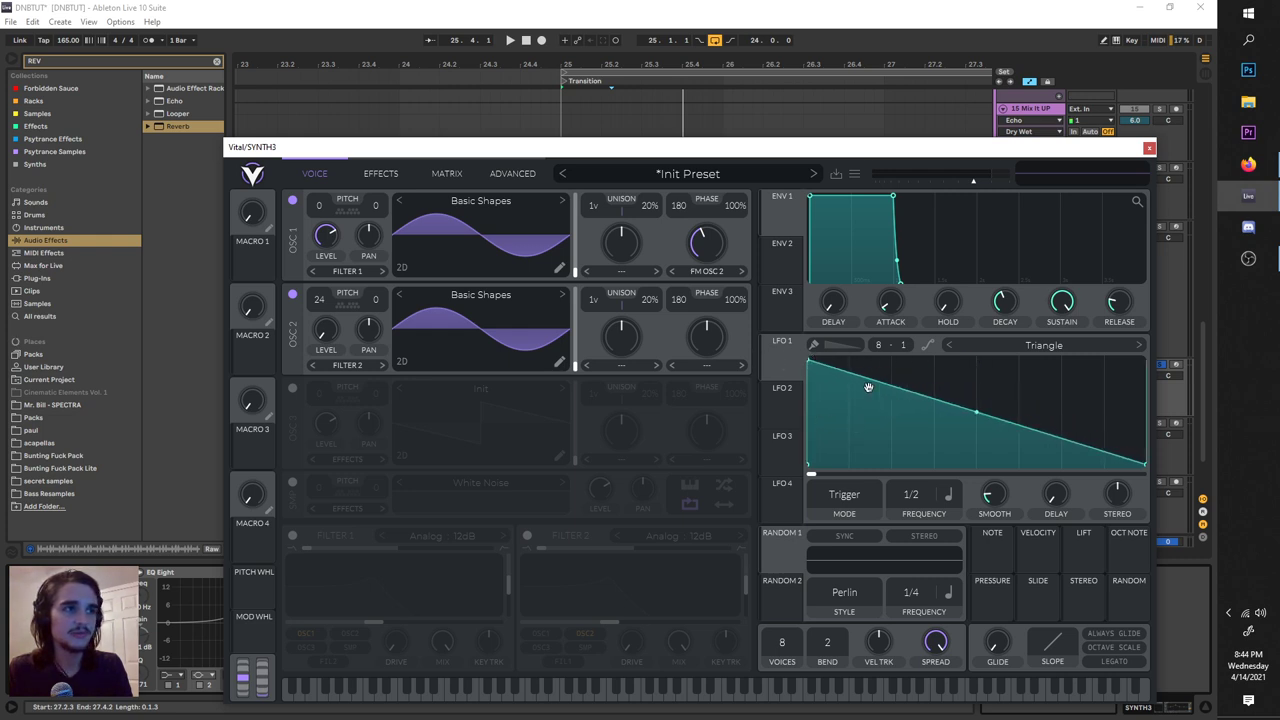
double_click(900, 407)
drag(900, 407, 893, 487)
key(space)
key(space)
Set LFO 1's rate to Tempo Triplets and assign it to oscillator 1's level with a depth of 1.000.
click(948, 494)
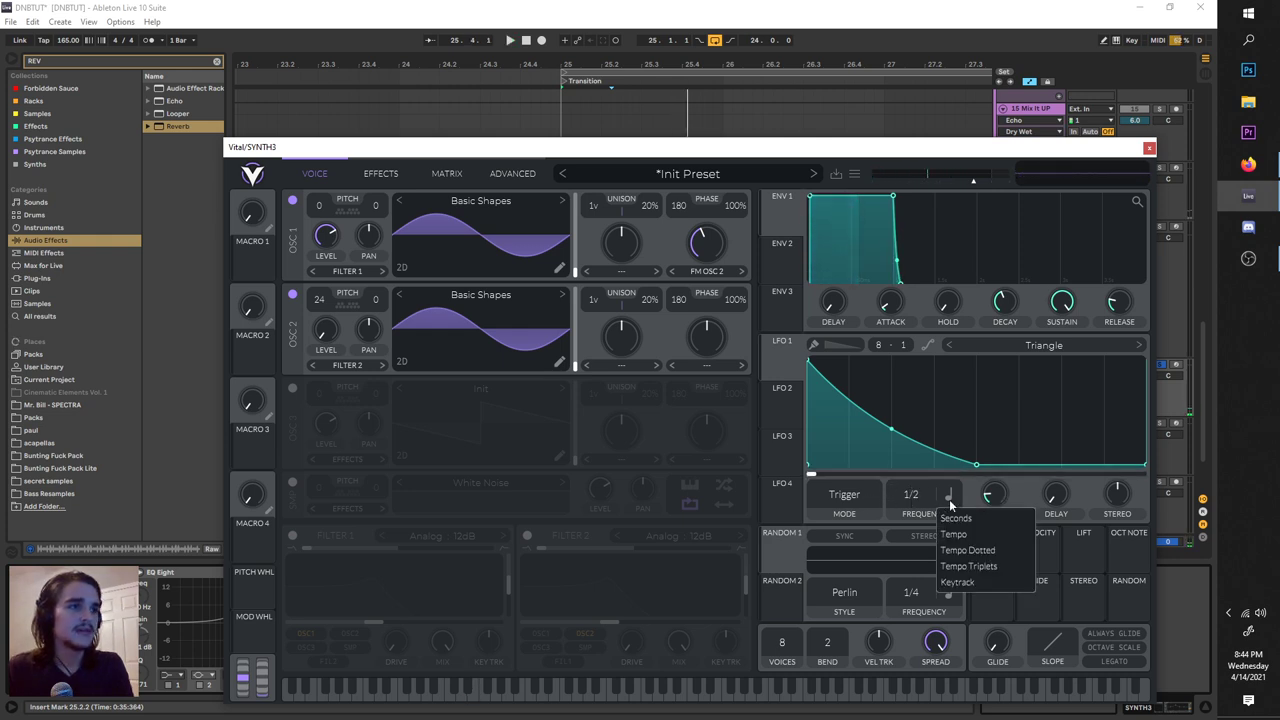
click(968, 563)
drag(780, 358, 326, 236)
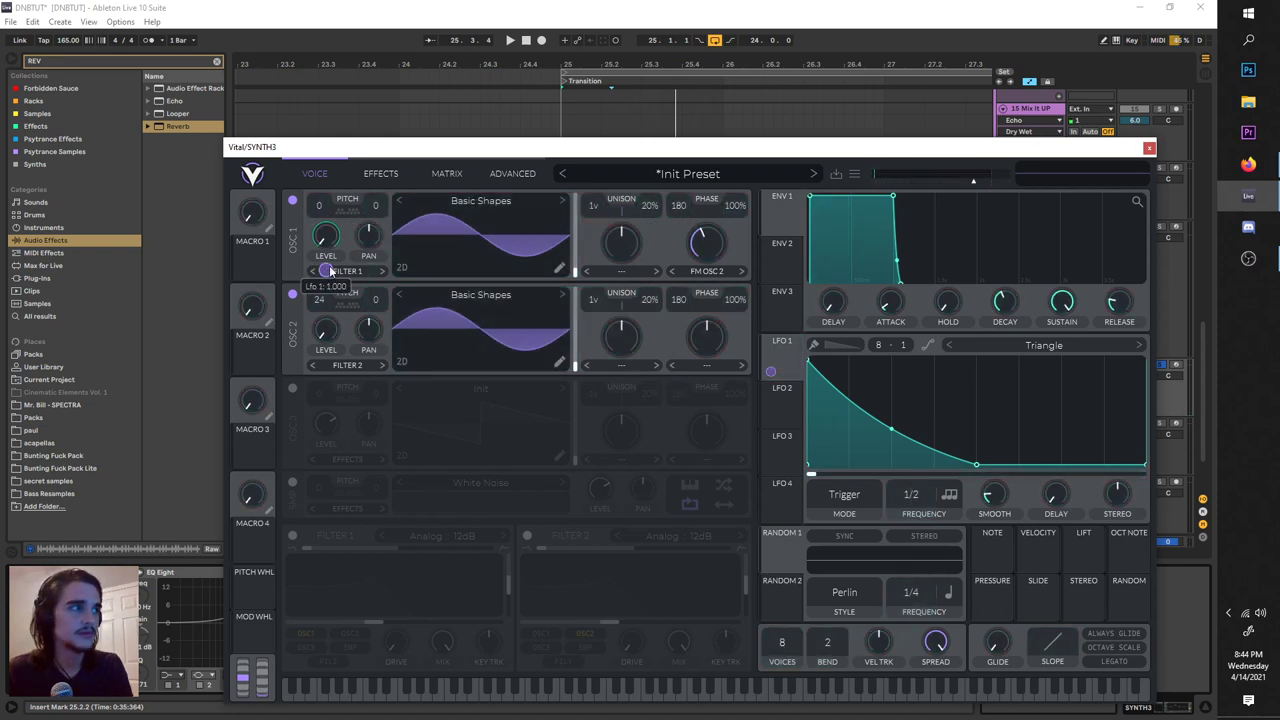
Set LFO 1's frequency to 1/4 and stretch its decay to about three quarters of the cycle while auditioning.
key(space)
drag(921, 503, 1062, 470)
key(space)
key(space)
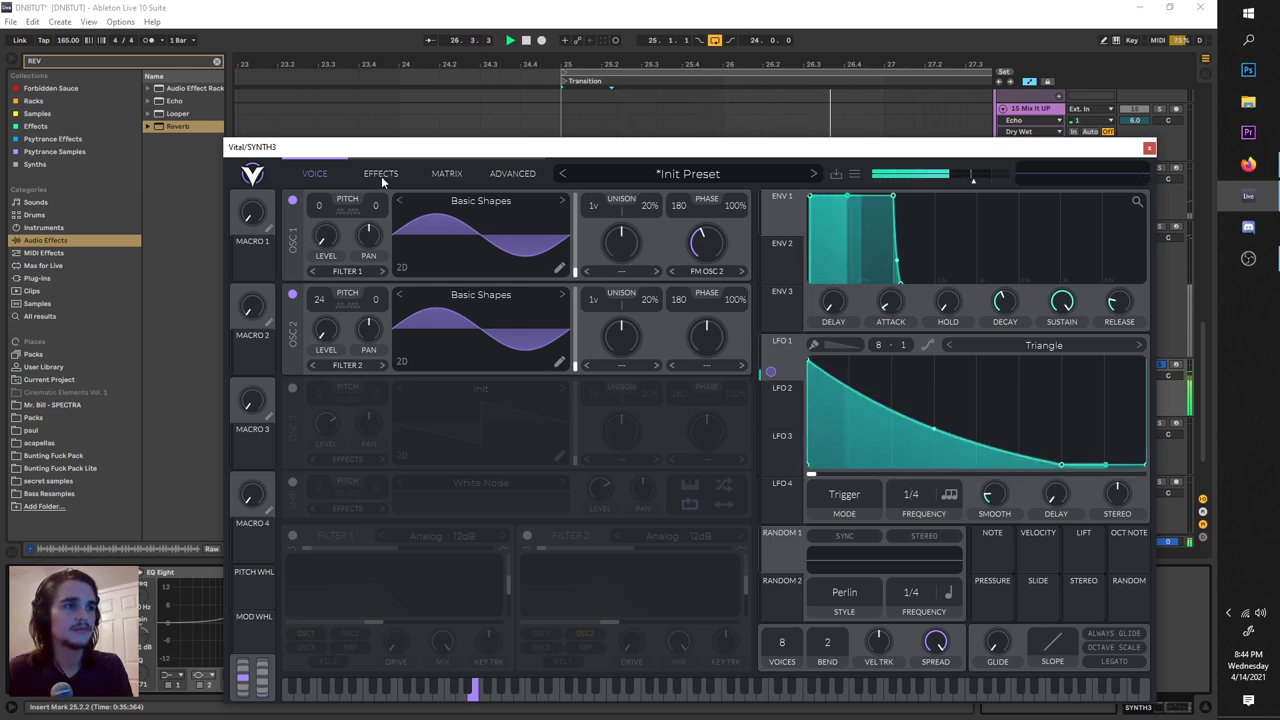
Lower oscillator 1's FM amount and audition other oscillator 2 pitches before setting its transposition to 24 semitones.
mouse_move(709, 251)
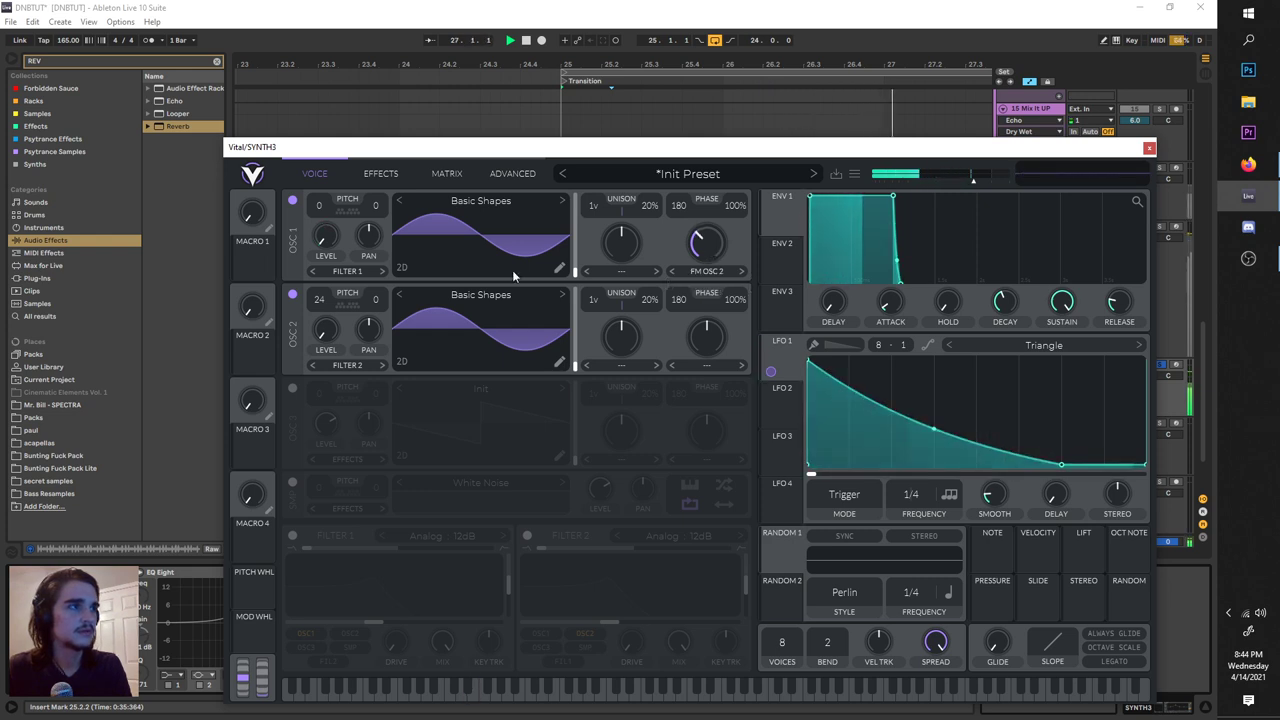
key(space)
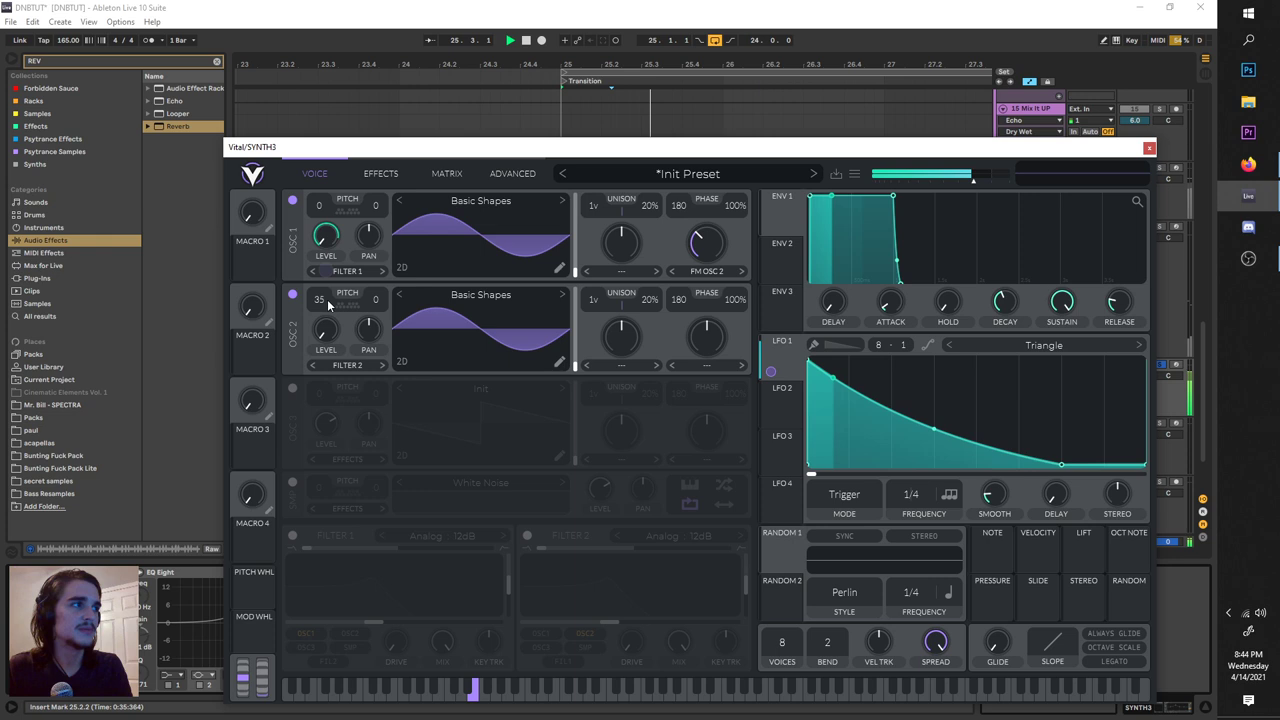
drag(321, 299, 333, 354)
key(space)
key(space)
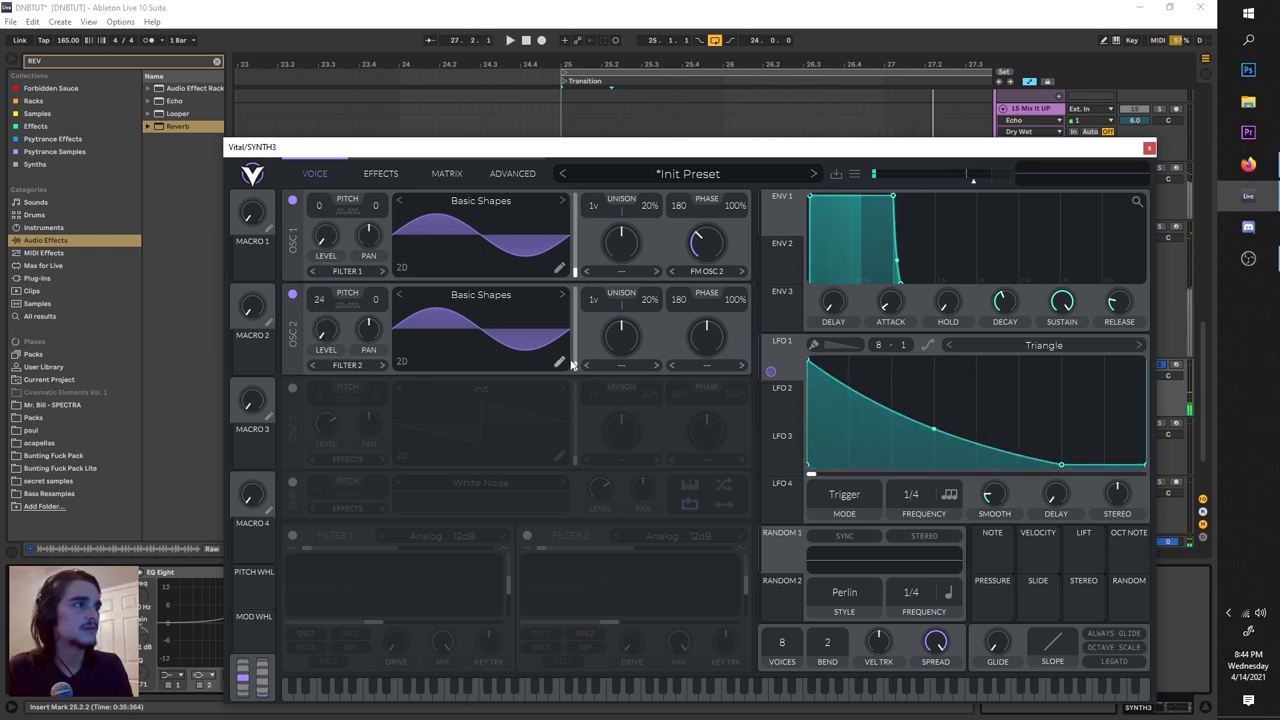
mouse_move(576, 350)
mouse_down()
mouse_move(574, 329)
mouse_move(572, 362)
mouse_up()
Enable a Soft Clip distortion at maximum drive and place a Multiband compressor directly after it in the effects chain.
click(380, 175)
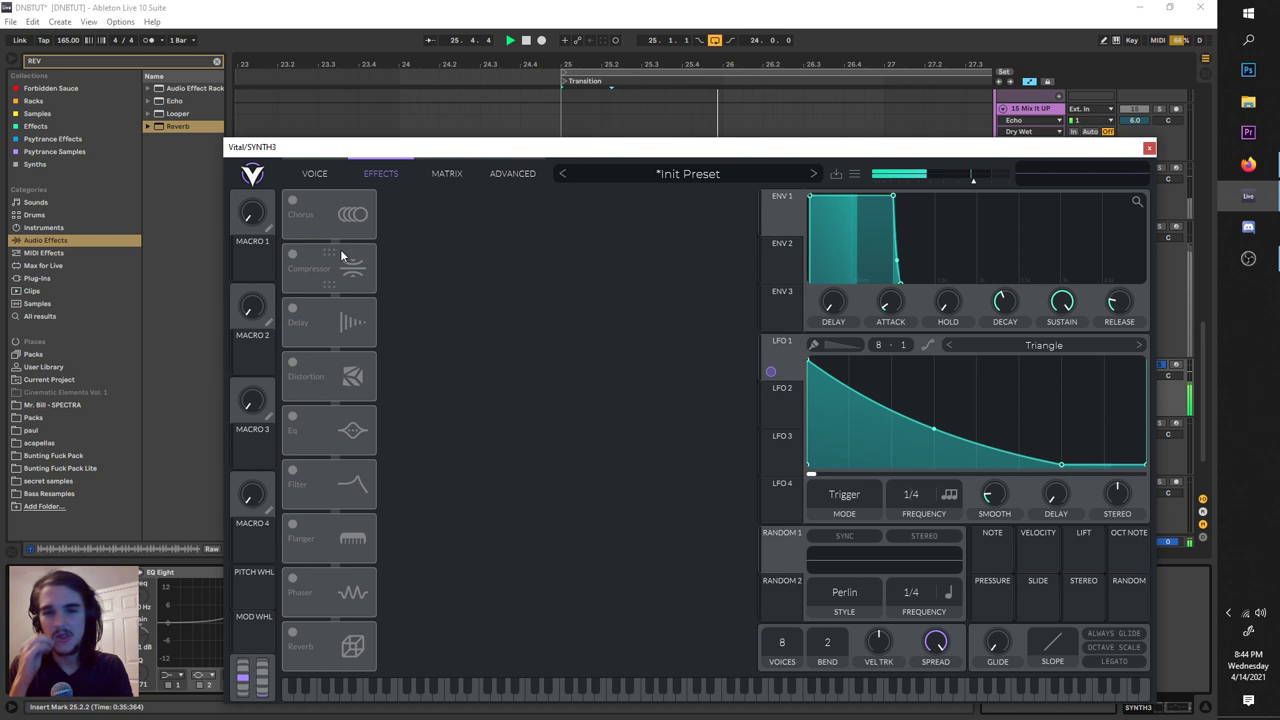
click(293, 364)
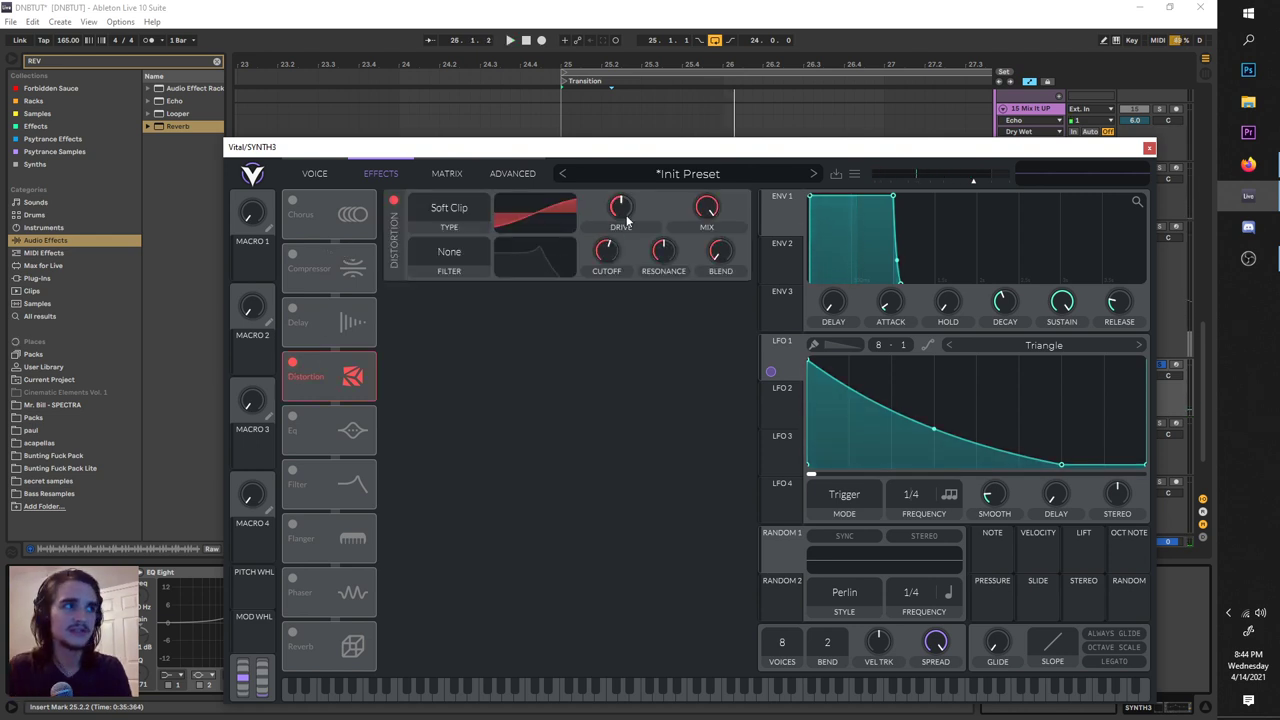
drag(627, 220, 614, 231)
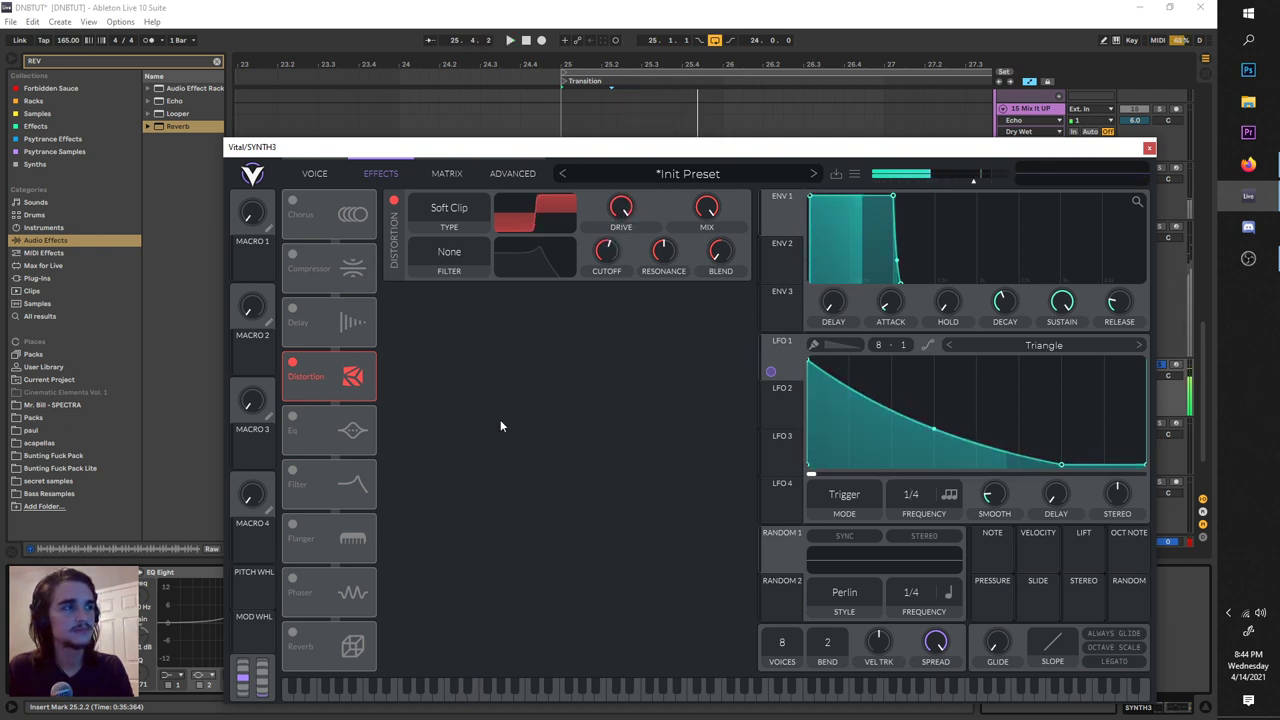
click(293, 254)
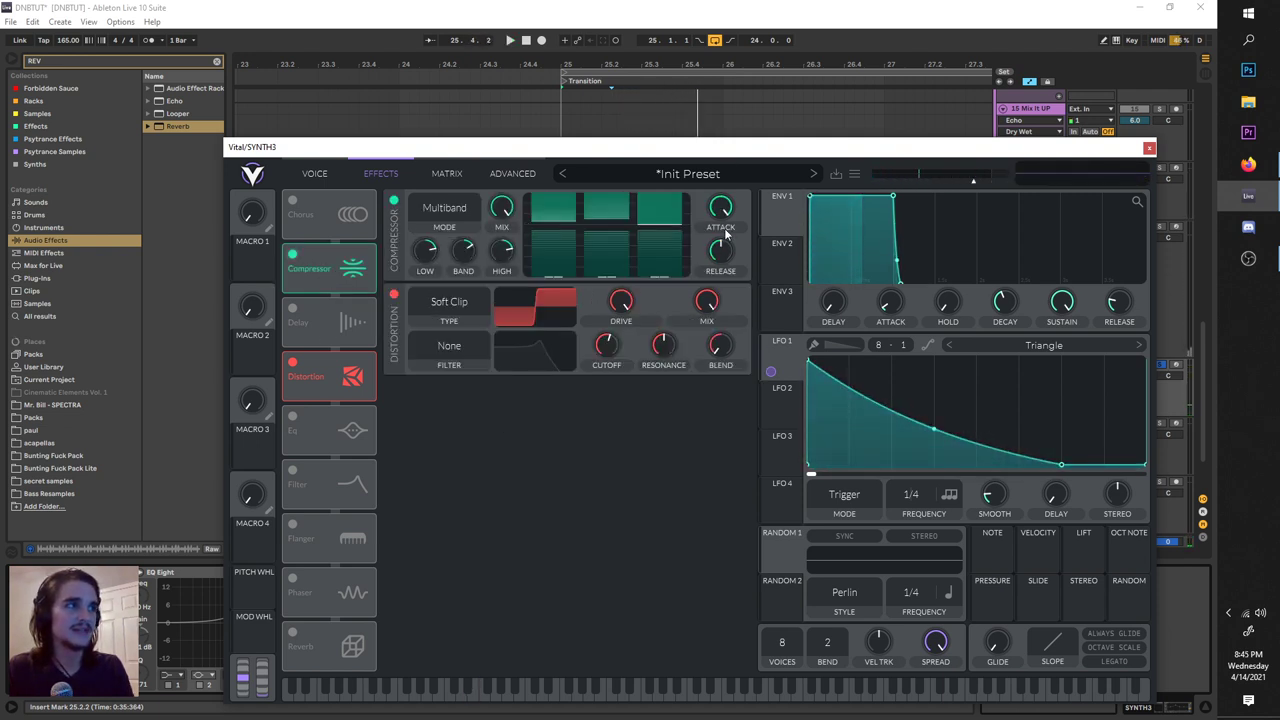
drag(336, 381, 336, 385)
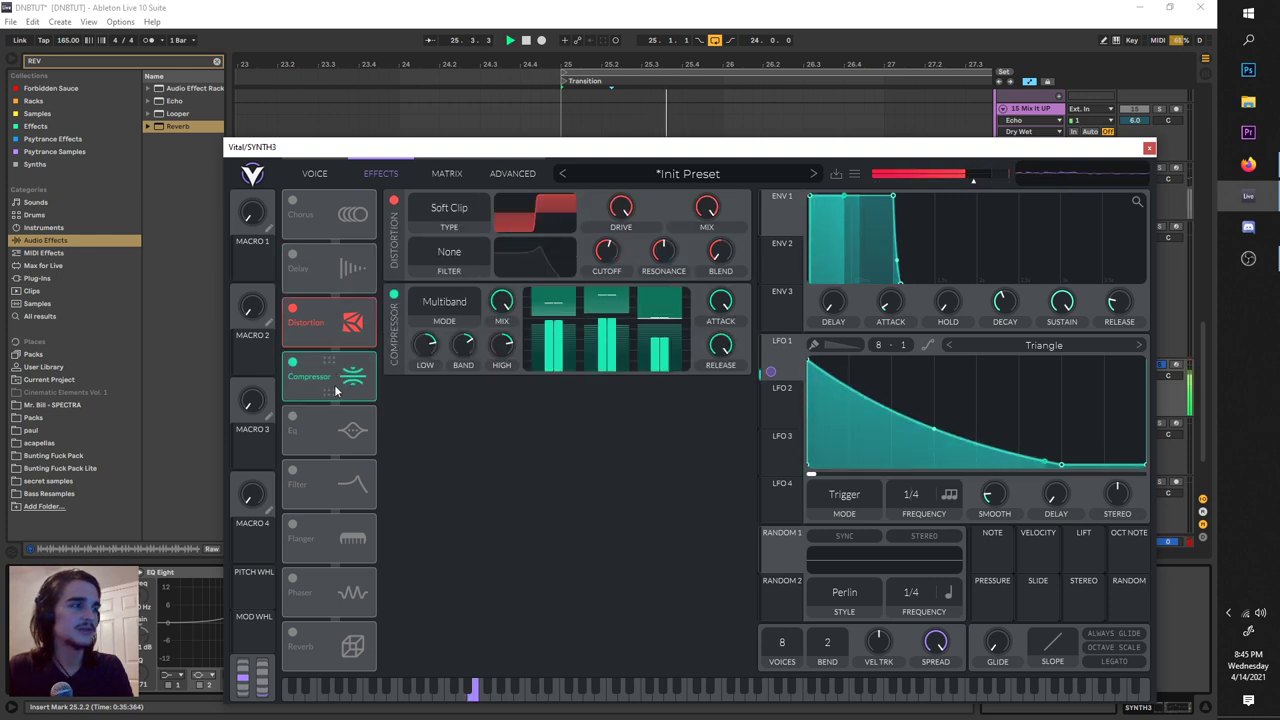
Enable the filter effect after the compressor, modulate its cutoff with LFO 1 and lower the cutoff to about -41.80 semitones.
click(293, 470)
drag(326, 484, 326, 430)
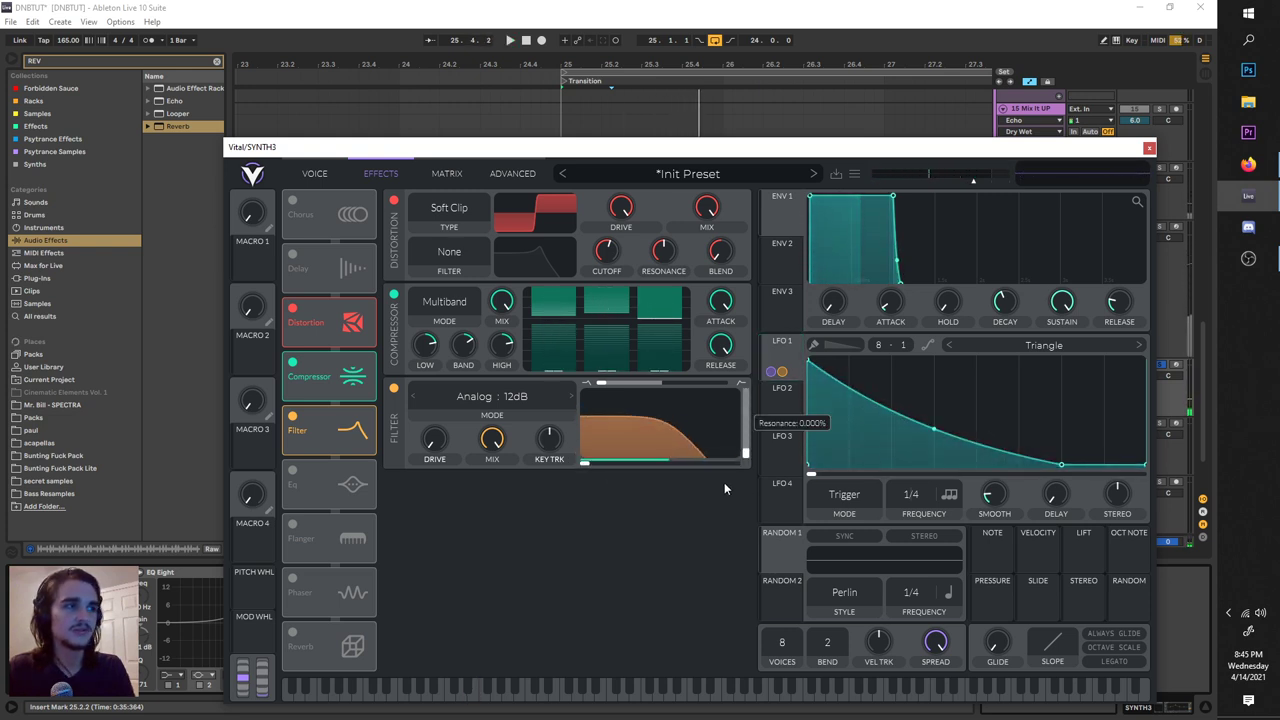
drag(668, 463, 596, 466)
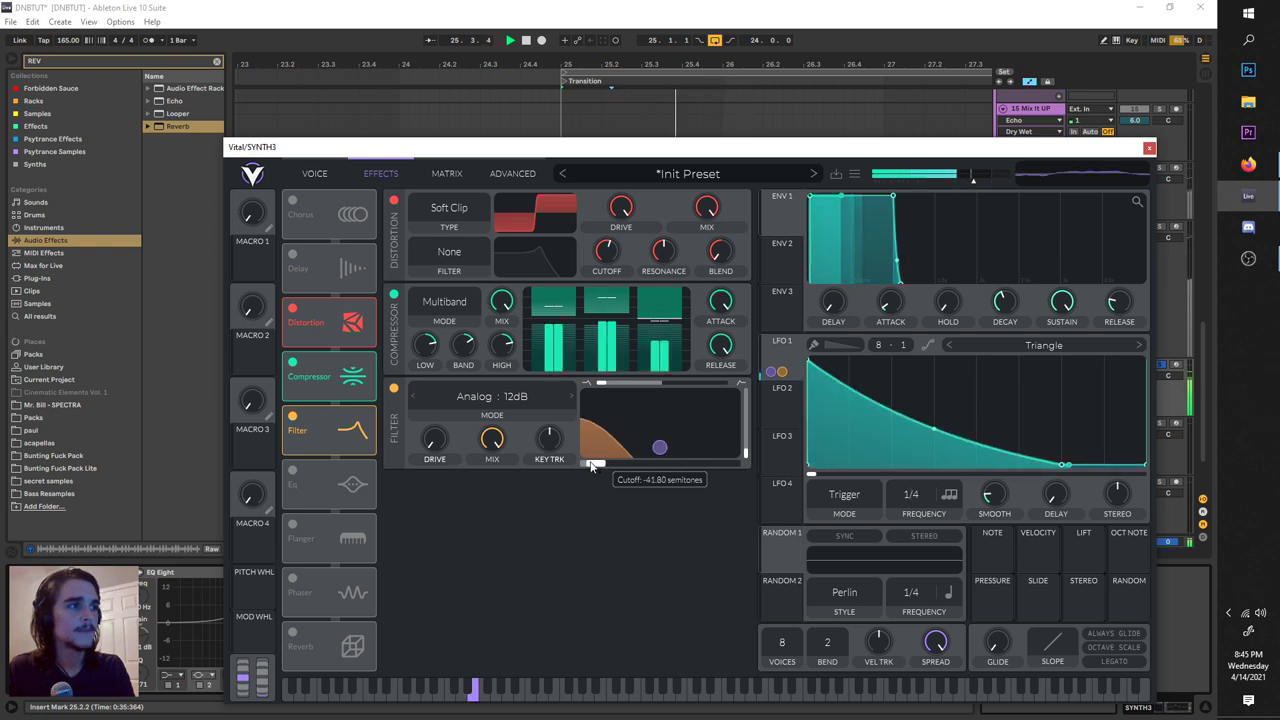
Reduce the distortion drive to about 20.40 dB while auditioning the patch.
mouse_move(624, 211)
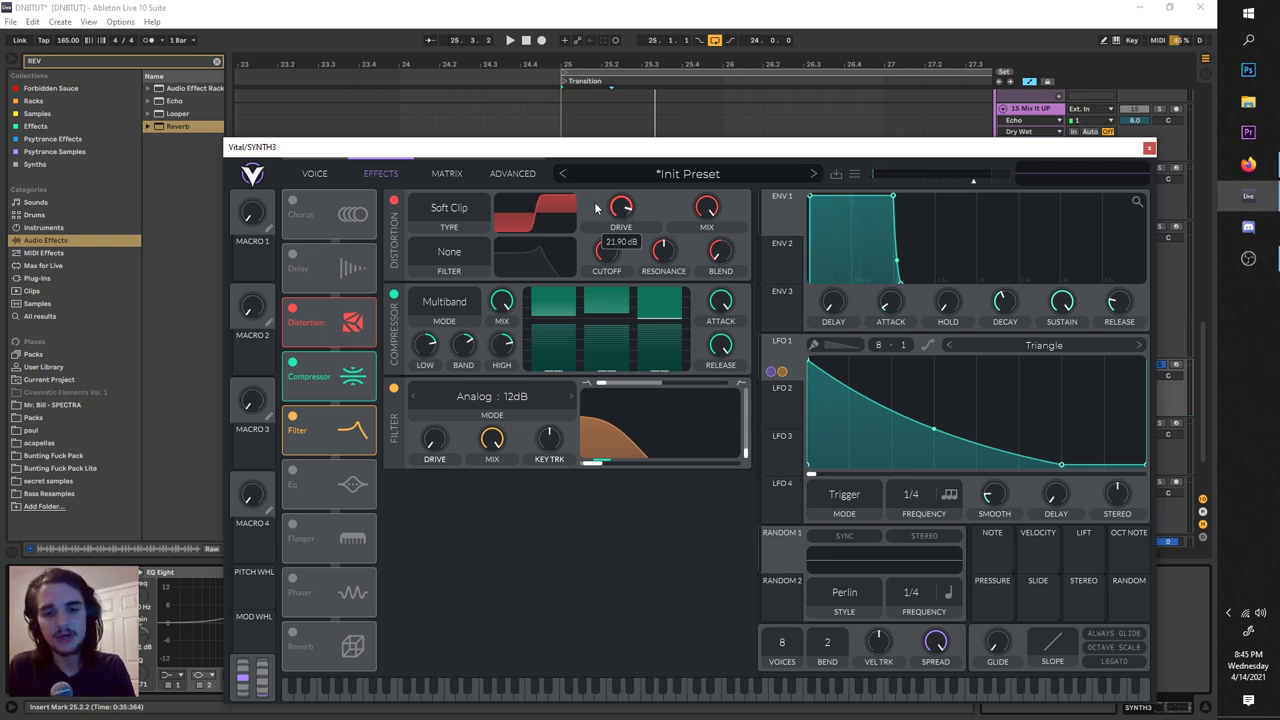
key(space)
drag(620, 208, 624, 214)
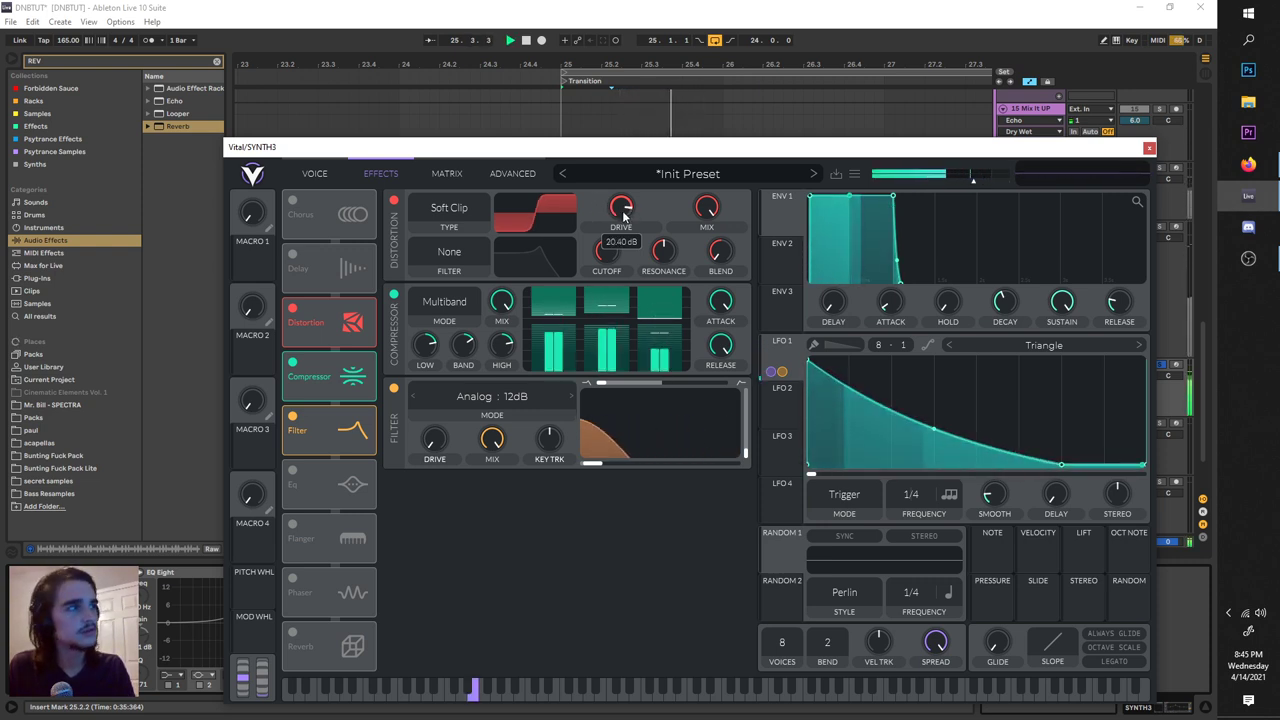
Enable the reverb effect and fine-tune oscillator 1's FM amount during playback.
click(296, 634)
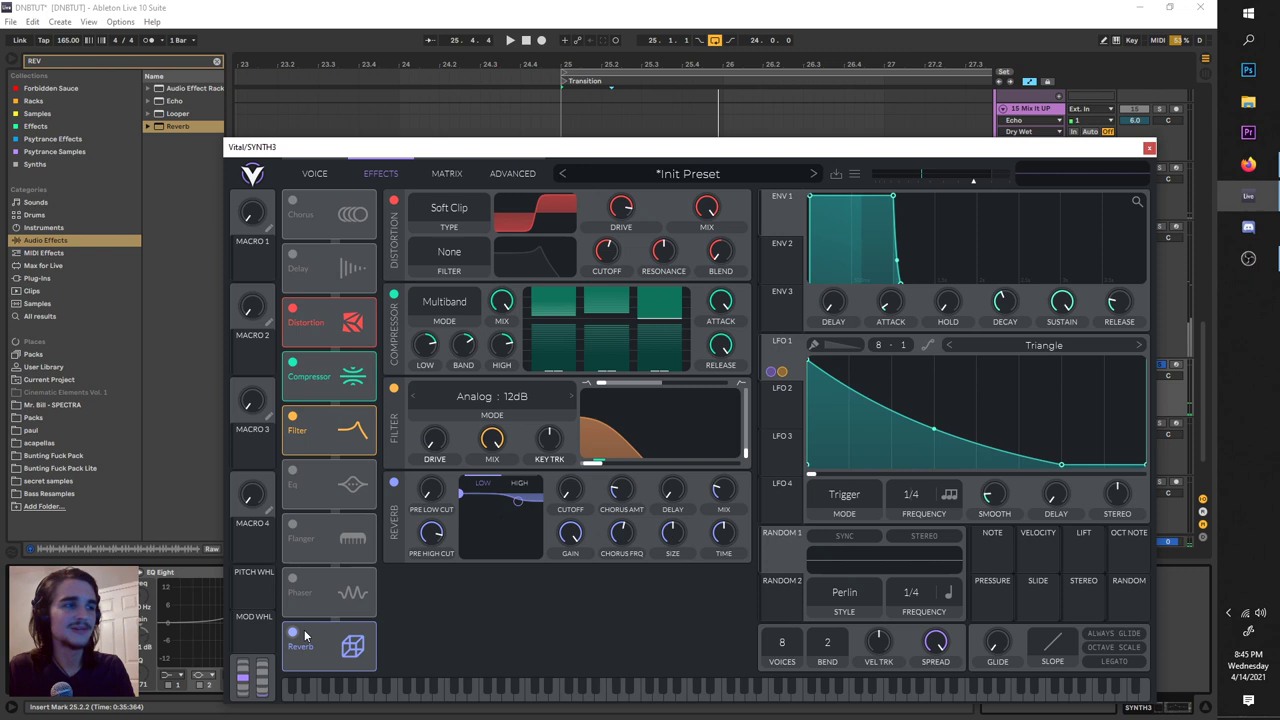
key(space)
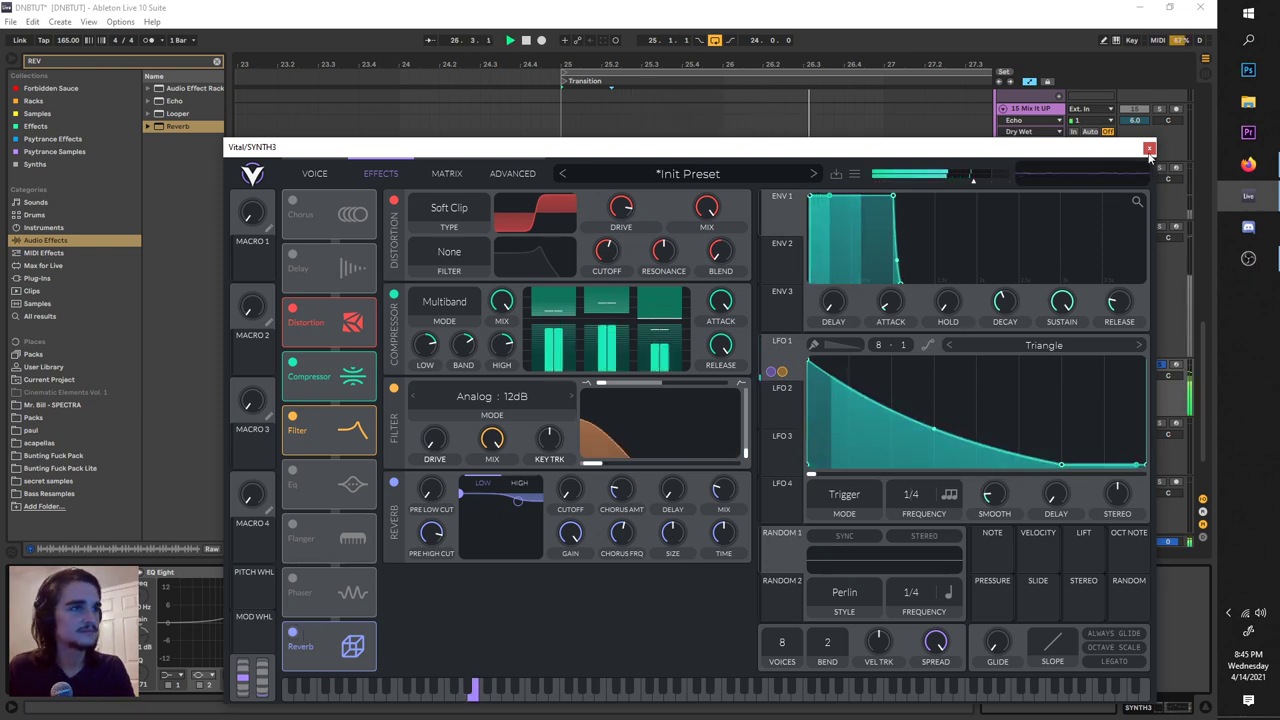
click(318, 175)
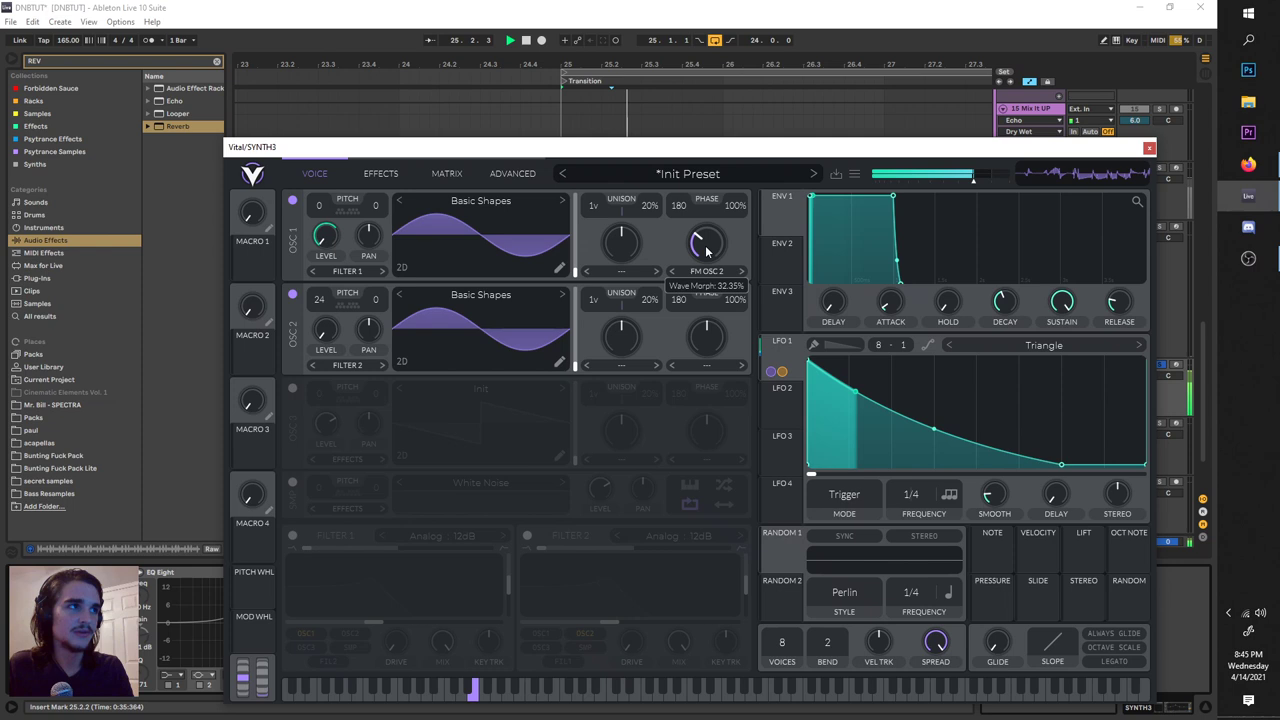
drag(706, 251, 709, 254)
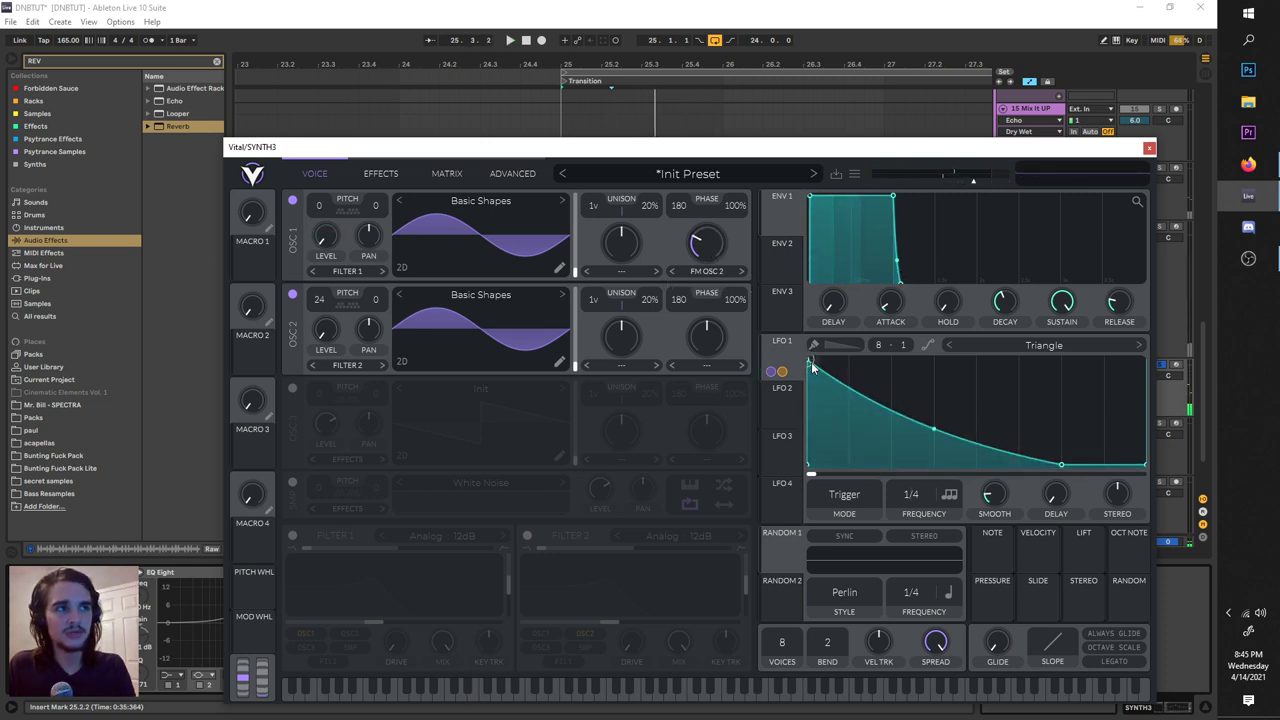
Try moving LFO 1's peak to the midpoint of the cycle and audition the shape with and without the other tracks.
drag(811, 362, 977, 359)
key(space)
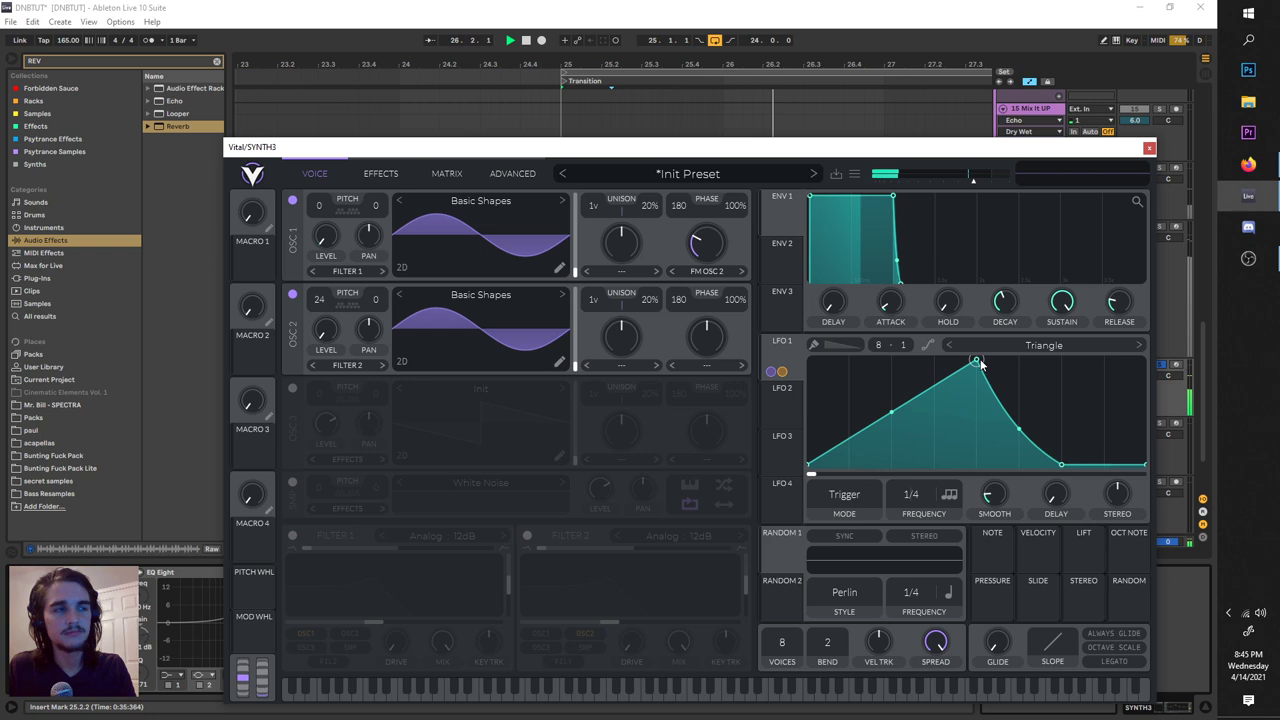
click(1168, 370)
key(space)
click(1162, 365)
key(space)
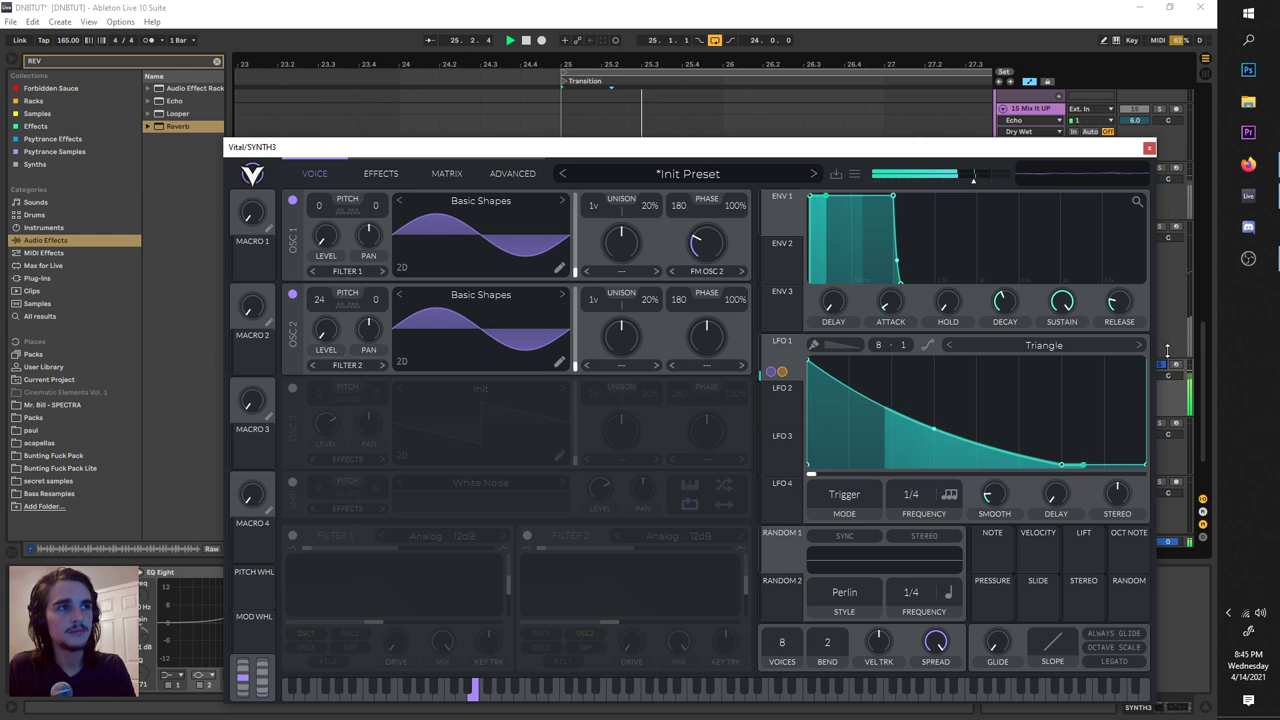
Take the SYNTH3 track out of solo and move the arrangement loop so it starts at bar 29.
click(1162, 365)
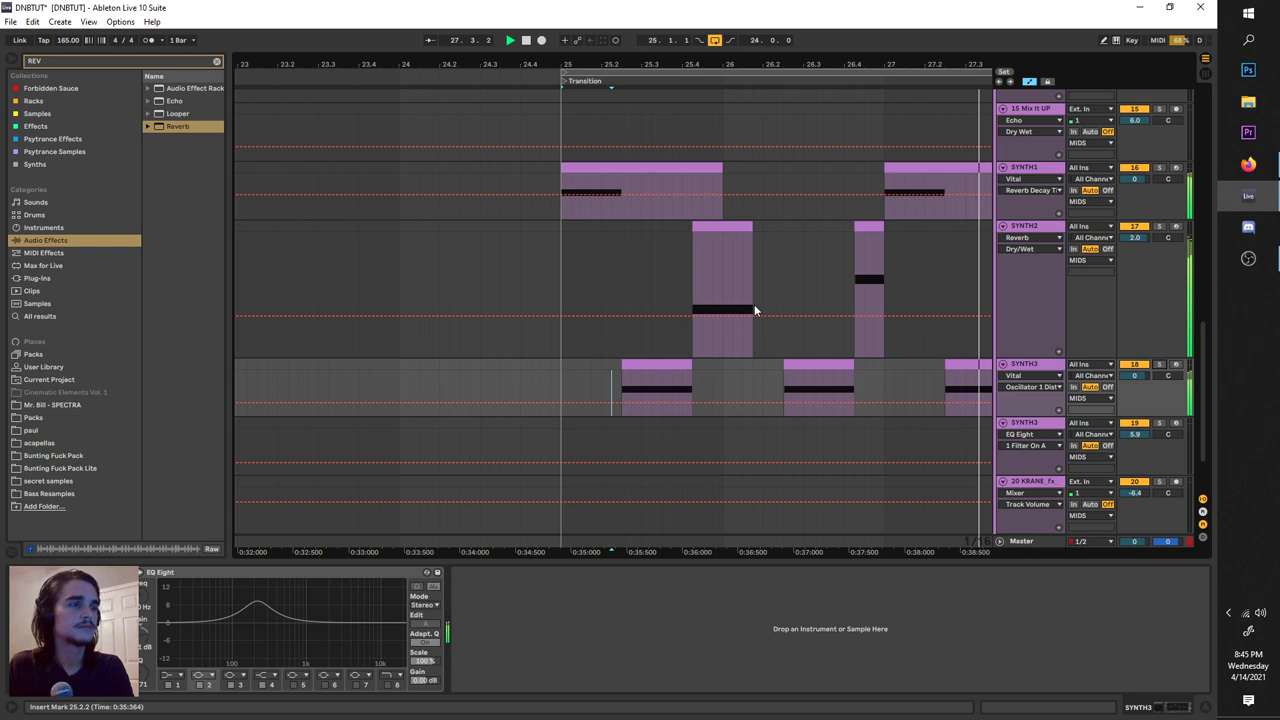
scroll(754, 304, down, 3)
scroll(754, 304, right, 3)
drag(588, 70, 878, 121)
scroll(832, 349, right, 3)
key(space)
scroll(785, 395, up, 3)
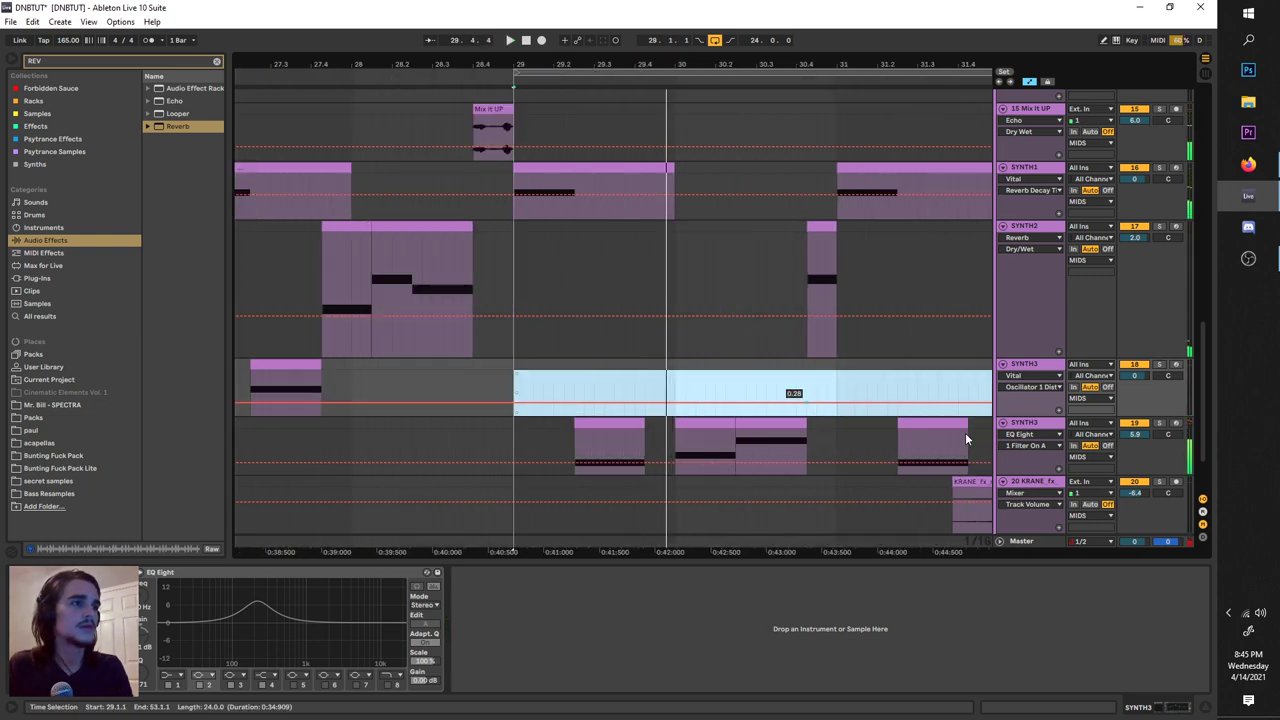
Solo the second SYNTH3 track, play its first clip from 29.2.3 and open its Vital instrument.
click(1160, 424)
click(575, 447)
key(space)
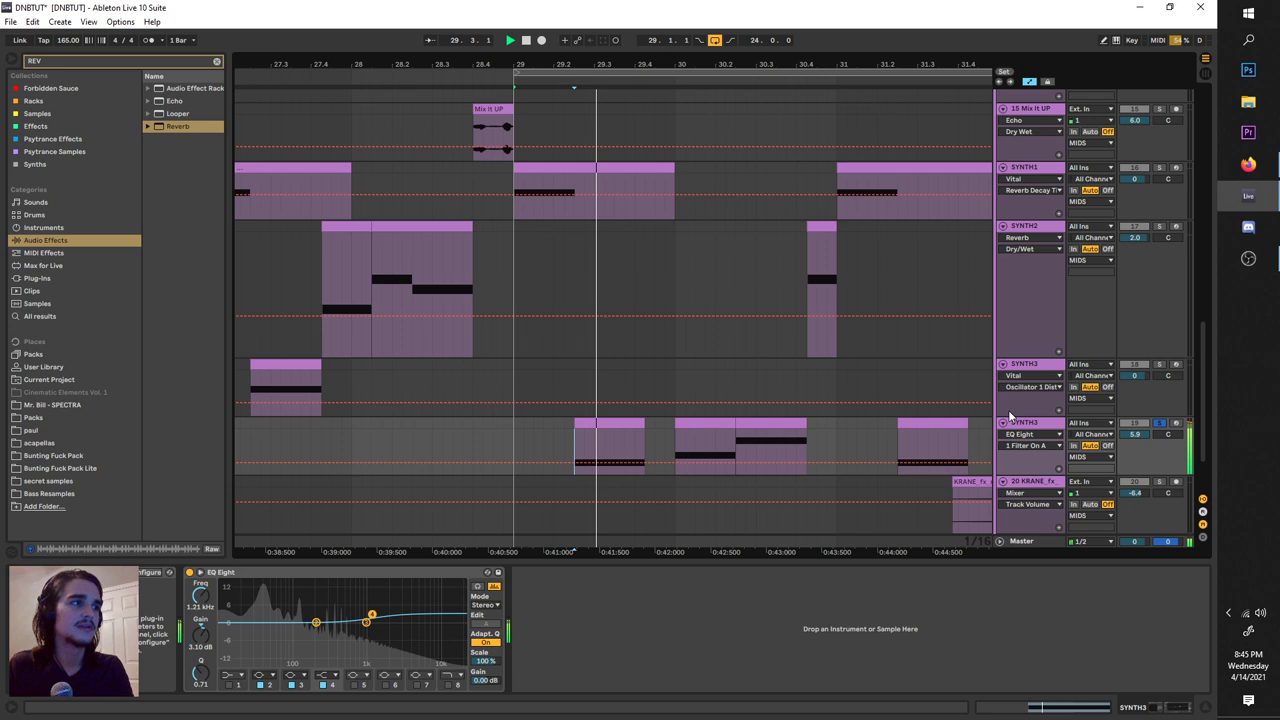
click(1012, 421)
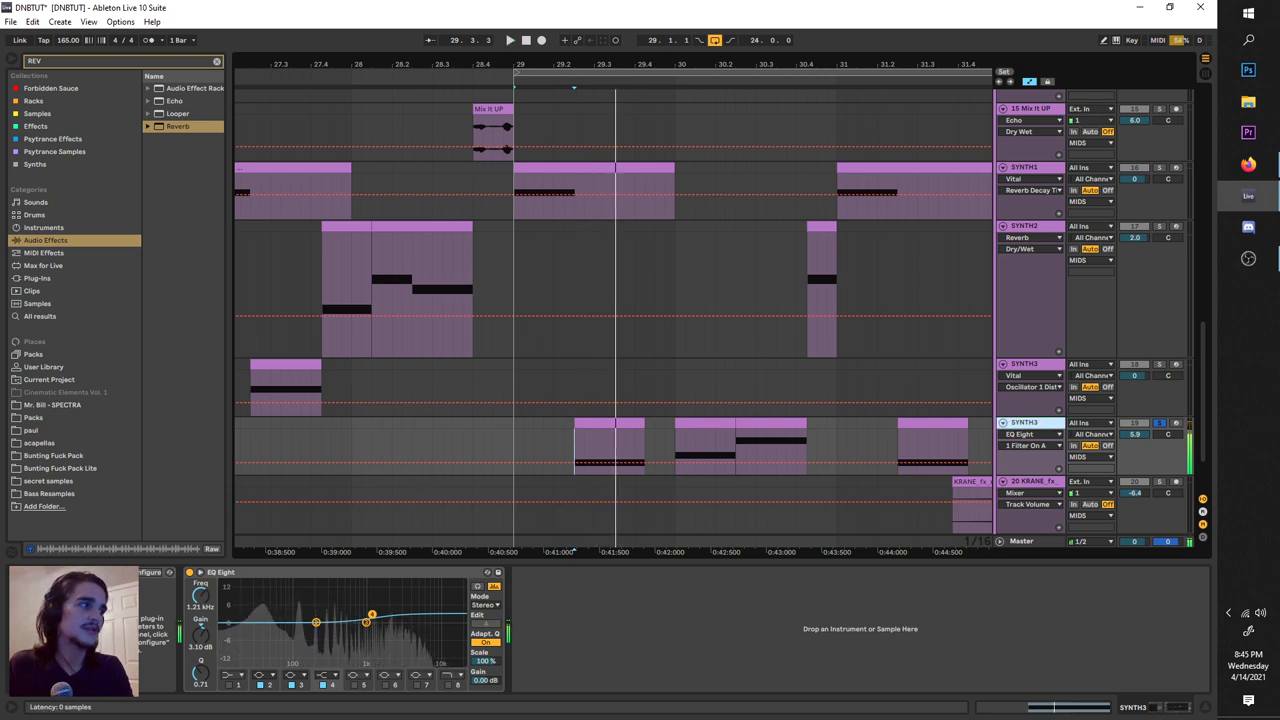
click(31, 571)
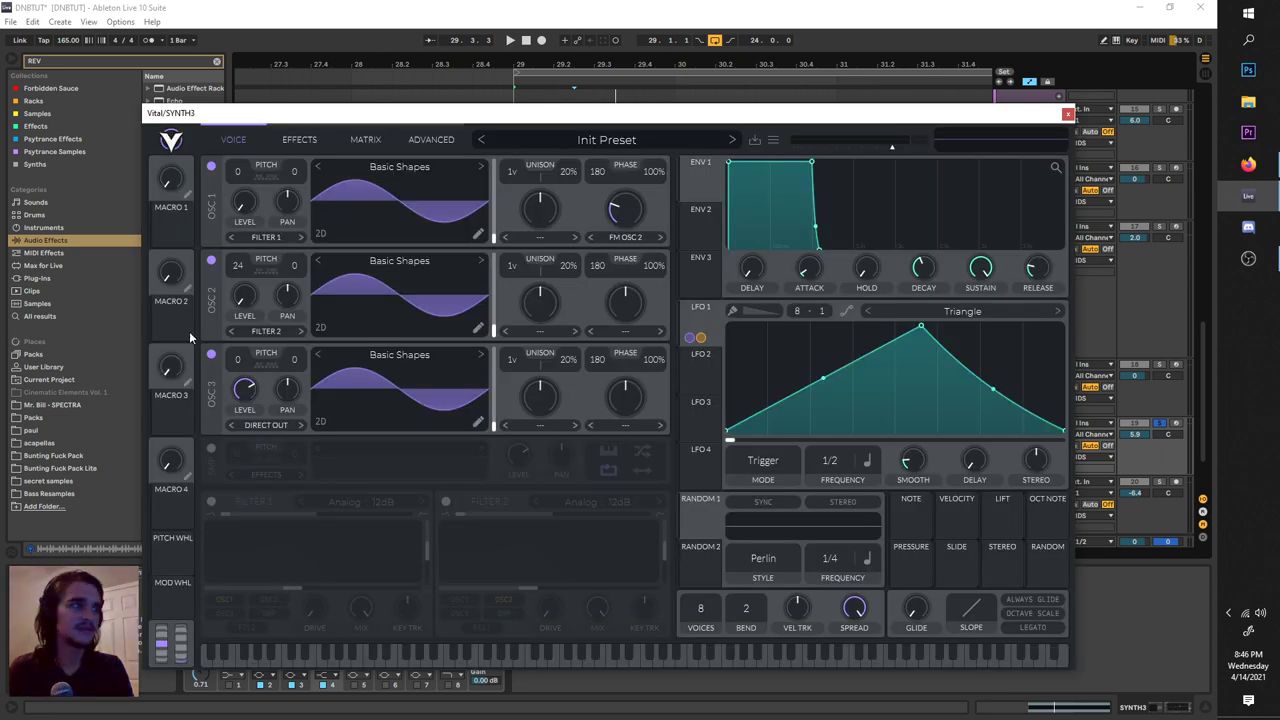
Switch off oscillator 3 in this SYNTH3 patch and enable the phaser in its effects chain.
key(space)
click(211, 353)
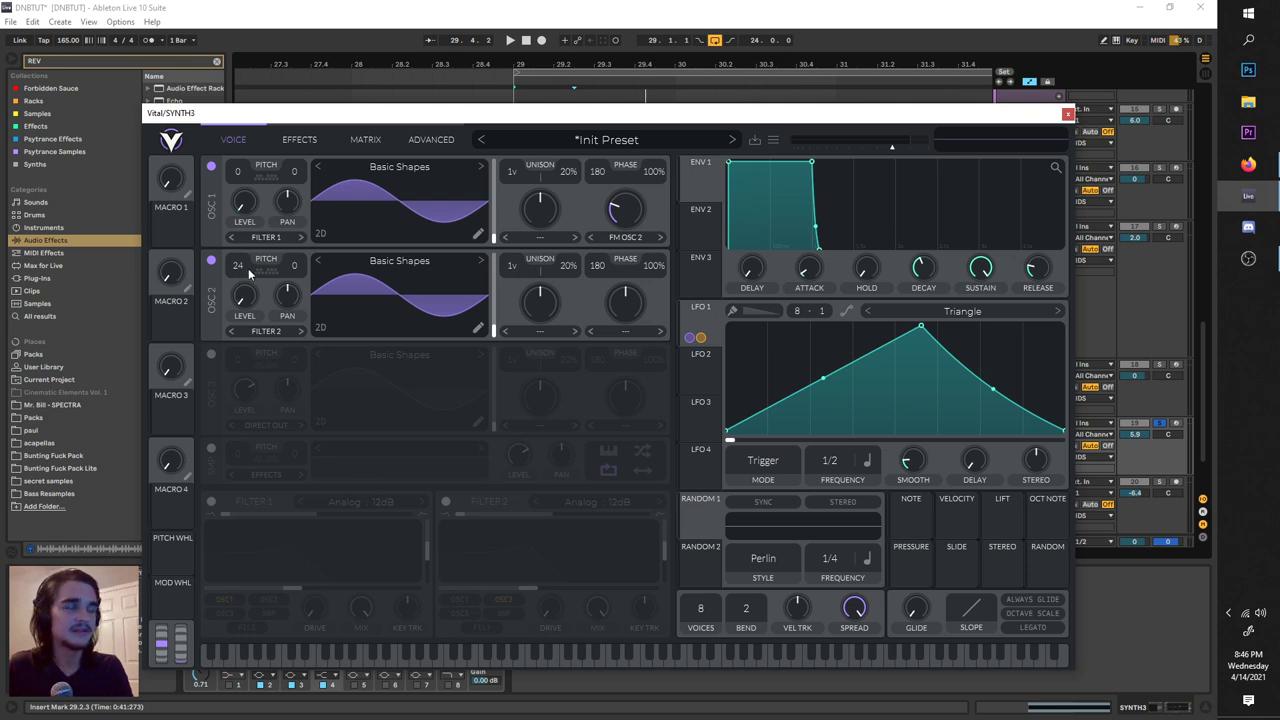
click(292, 140)
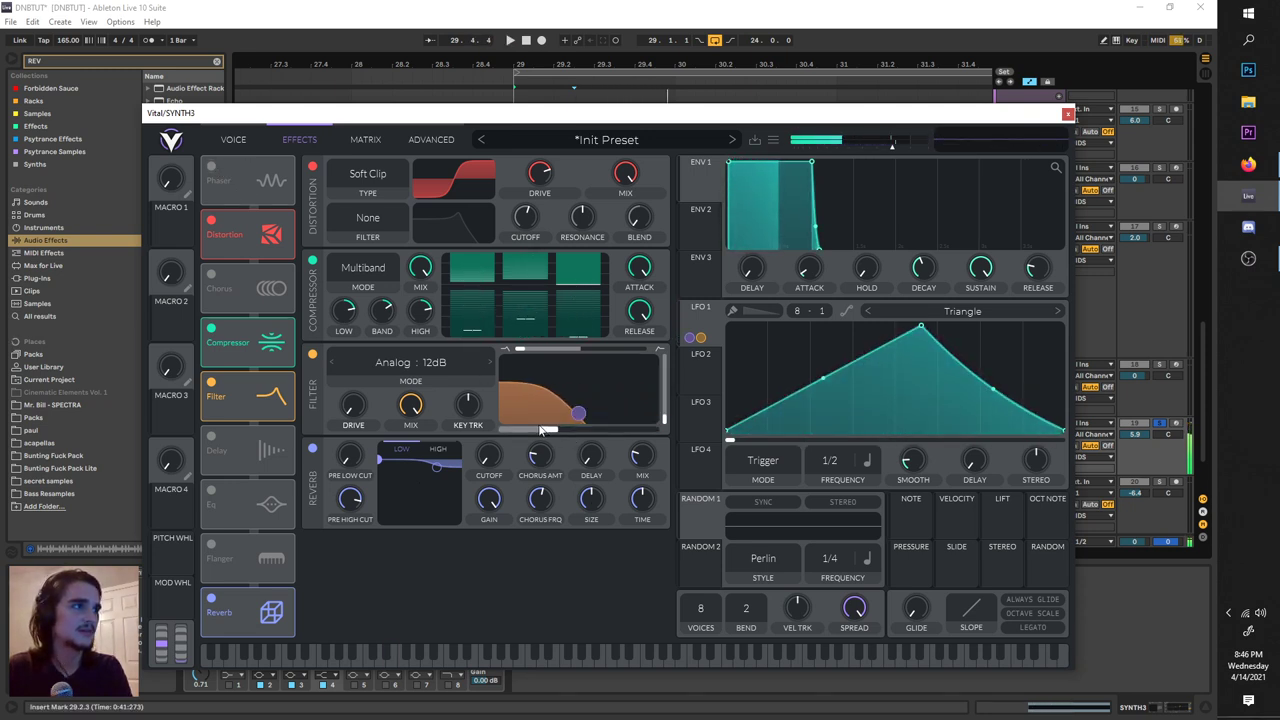
key(space)
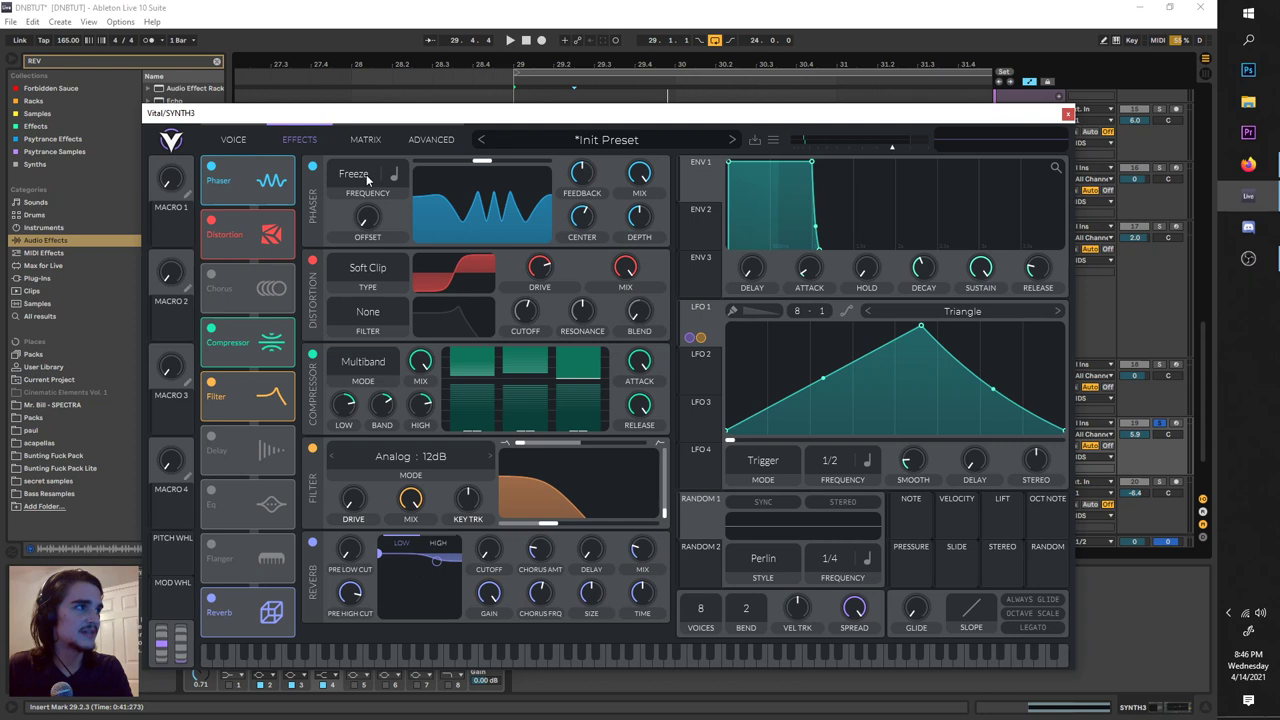
Audition the patch with the phaser active and switch off Vital's reverb.
key(space)
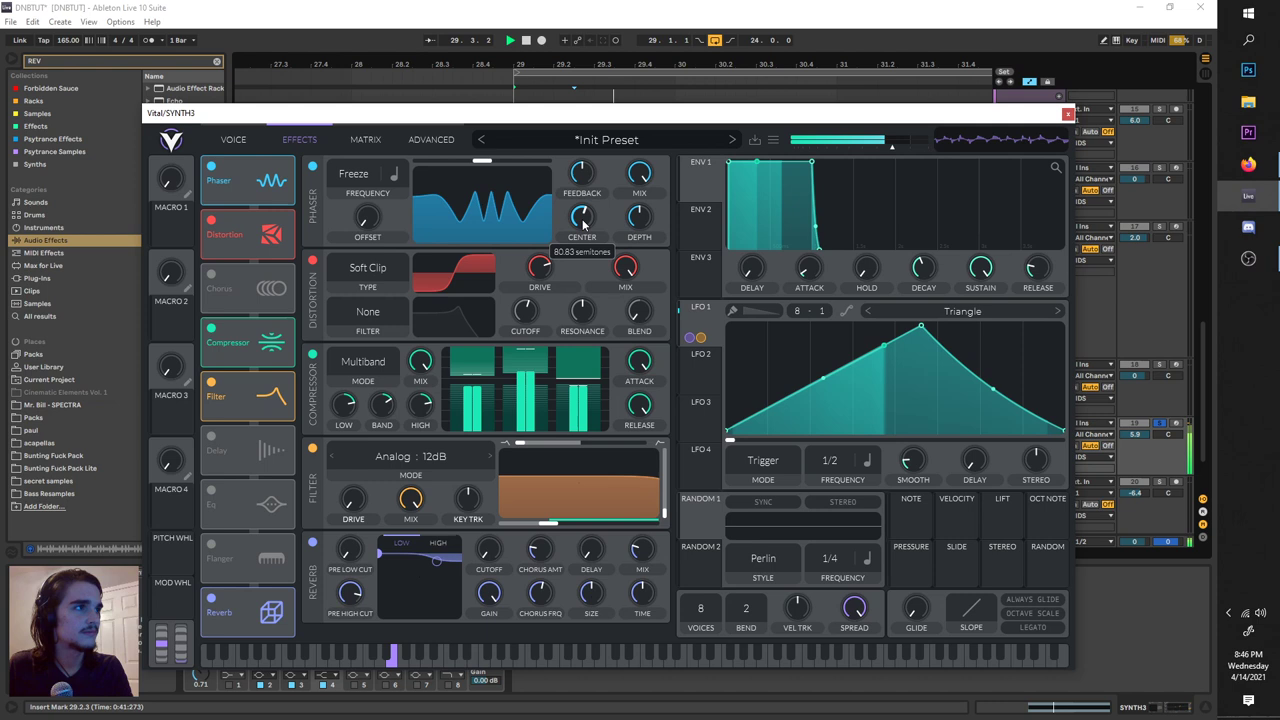
key(space)
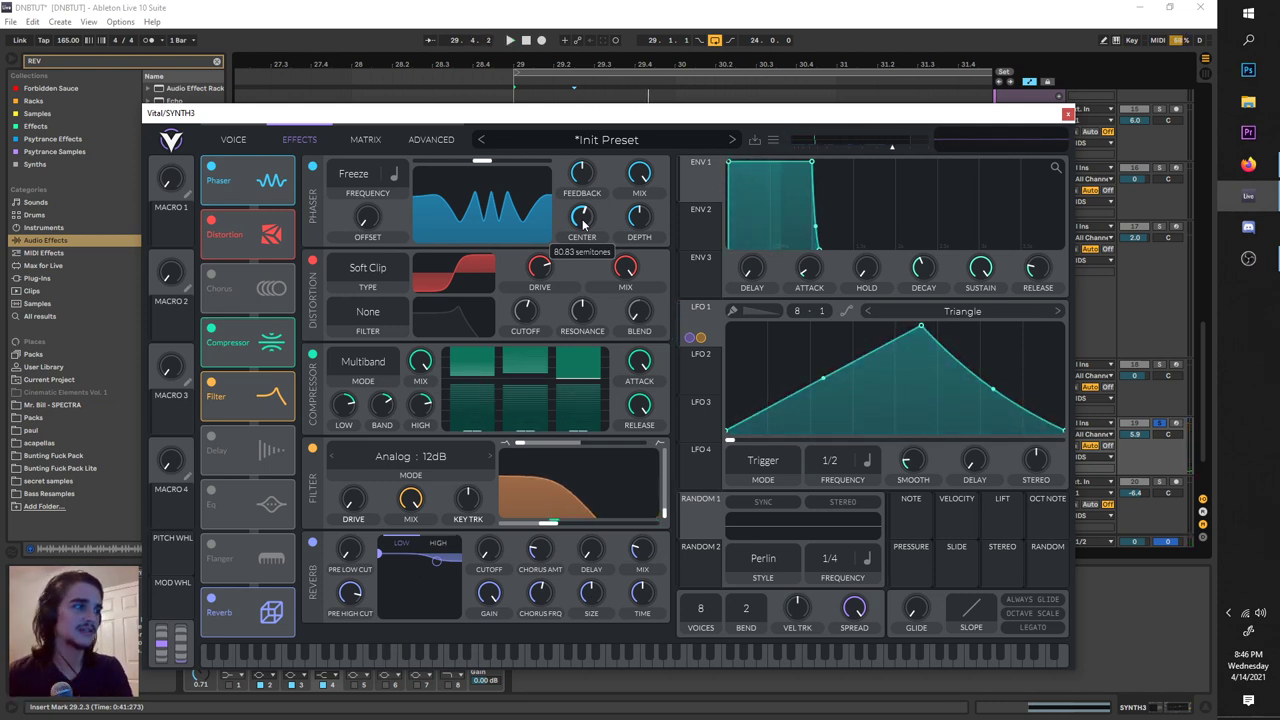
key(space)
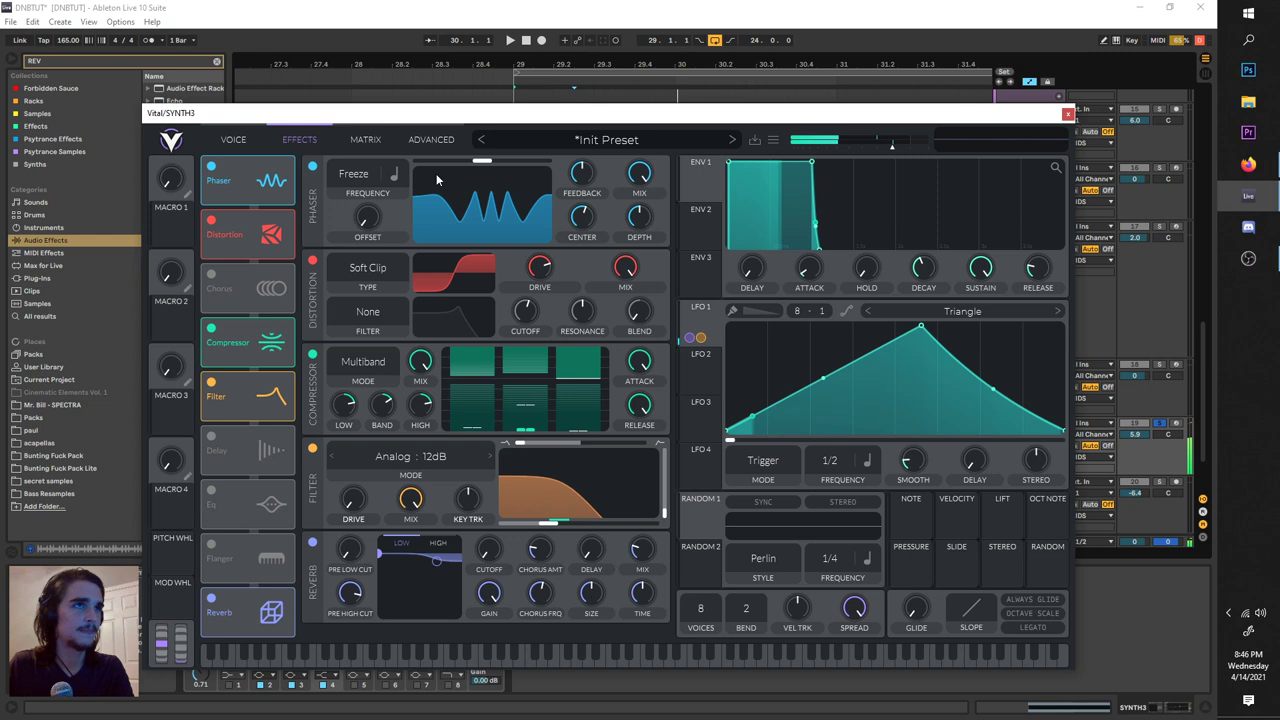
key(space)
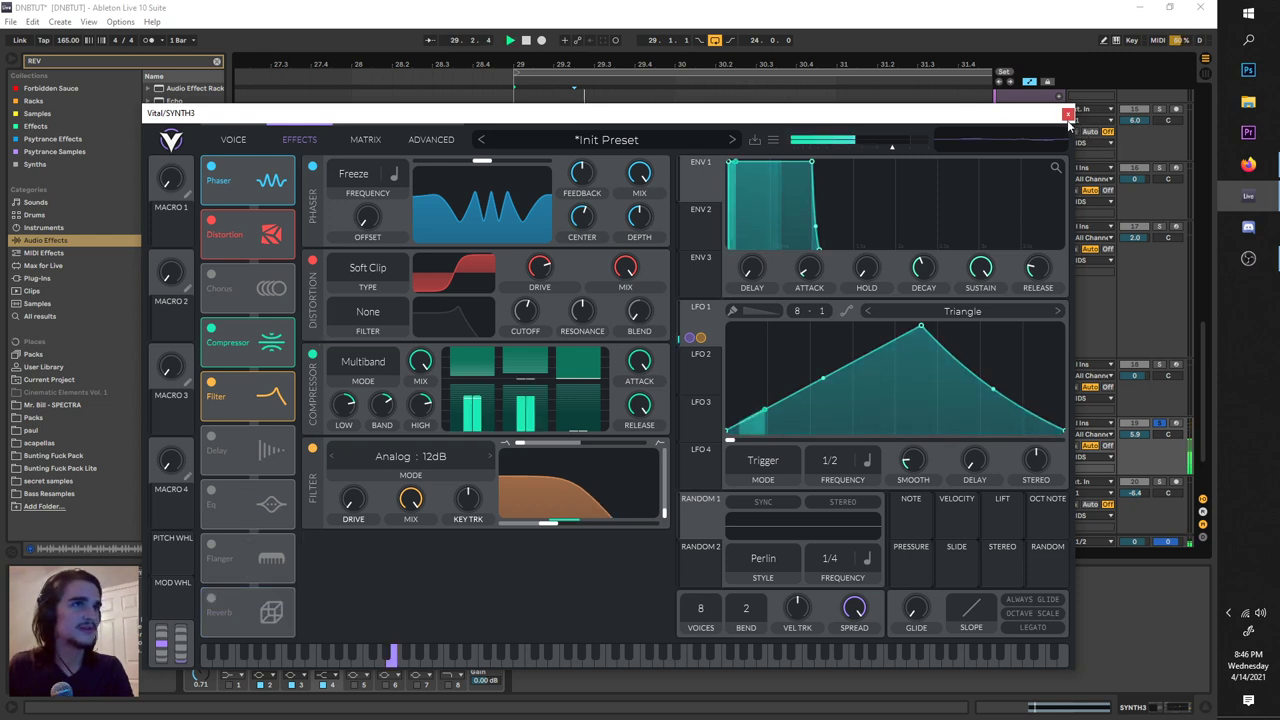
Find the Corpus audio effect in the browser and add it after EQ Eight on the second SYNTH3 track.
click(118, 63)
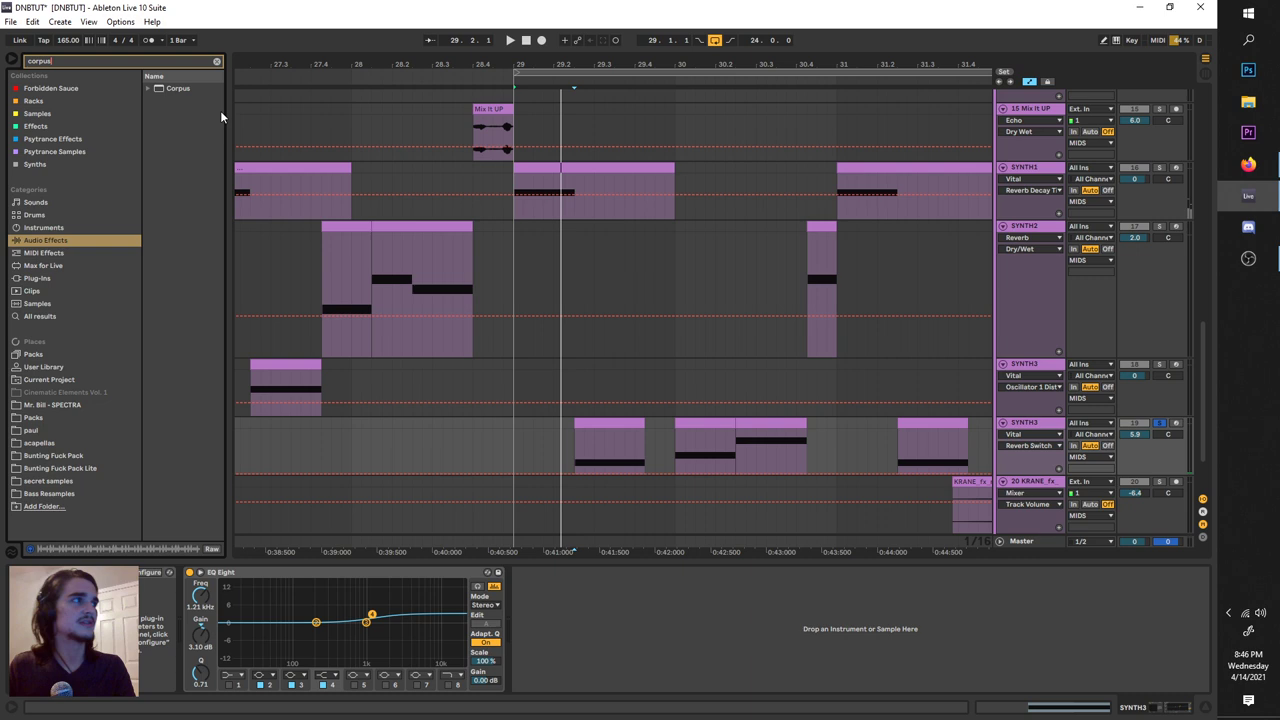
drag(170, 88, 533, 606)
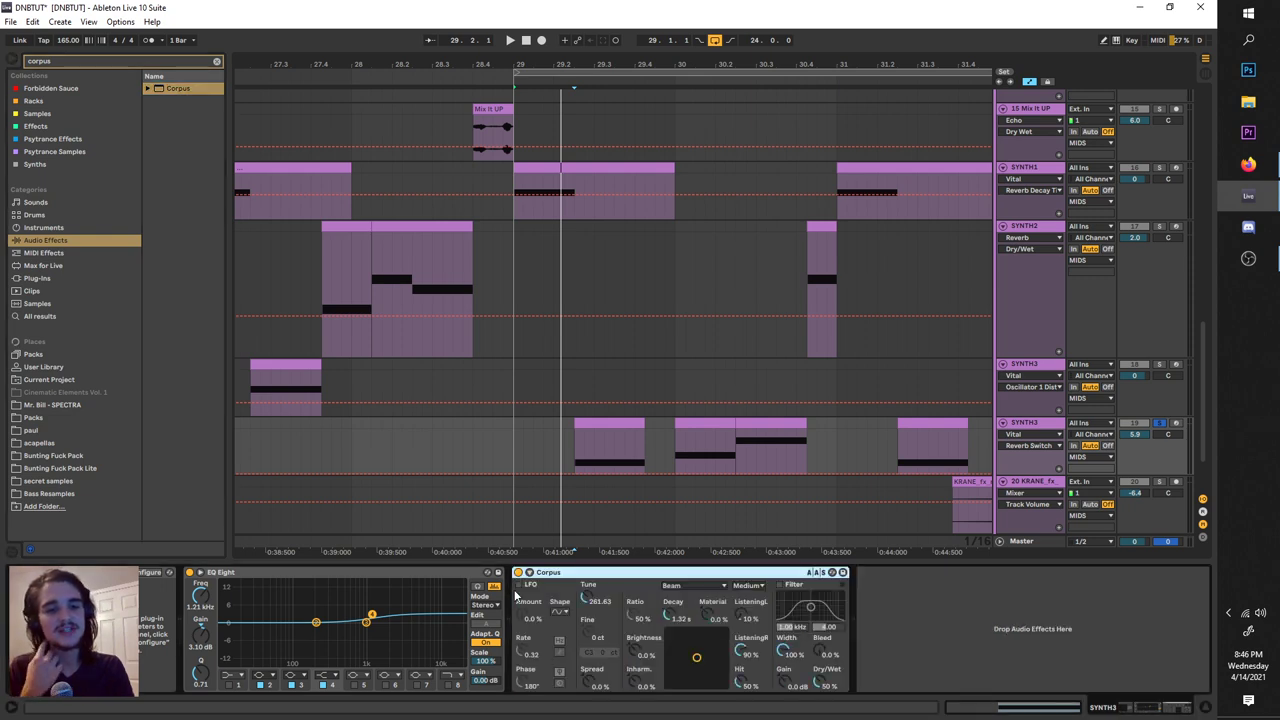
key(space)
Set Corpus's tune to 73.01, keep the Beam resonance type and shorten the decay to about 264 ms.
click(588, 598)
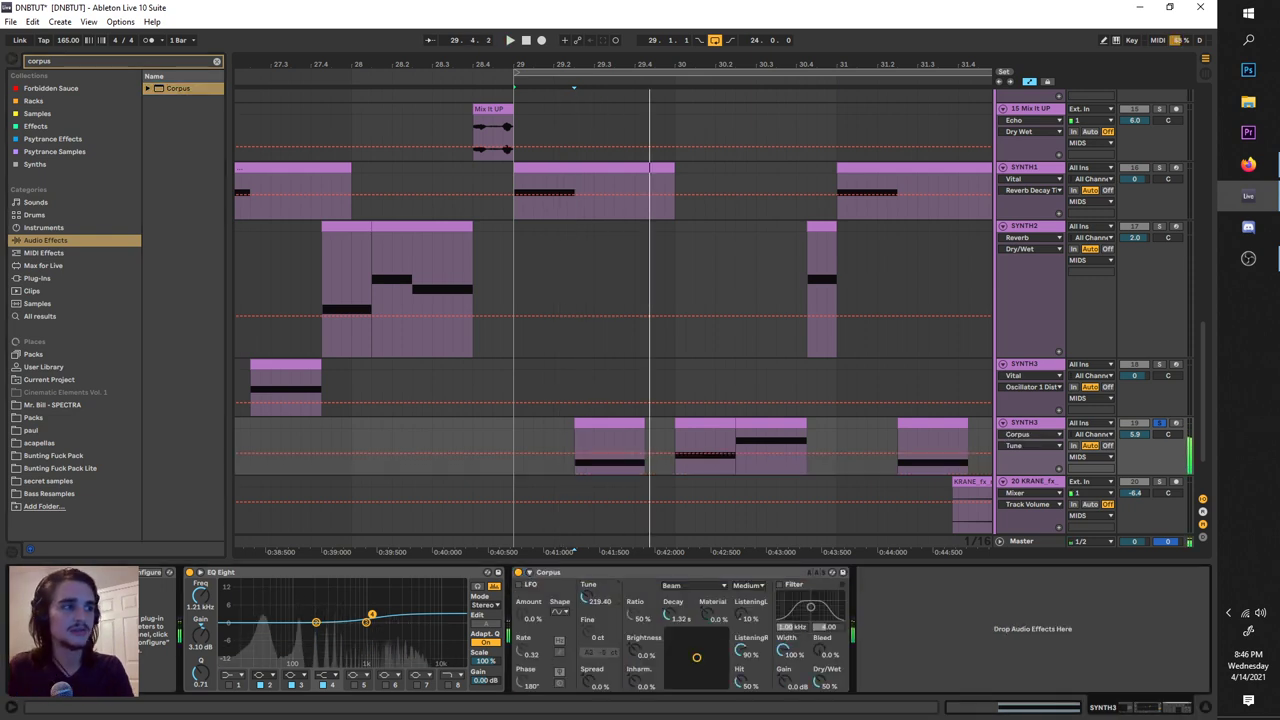
drag(590, 597, 590, 588)
click(676, 586)
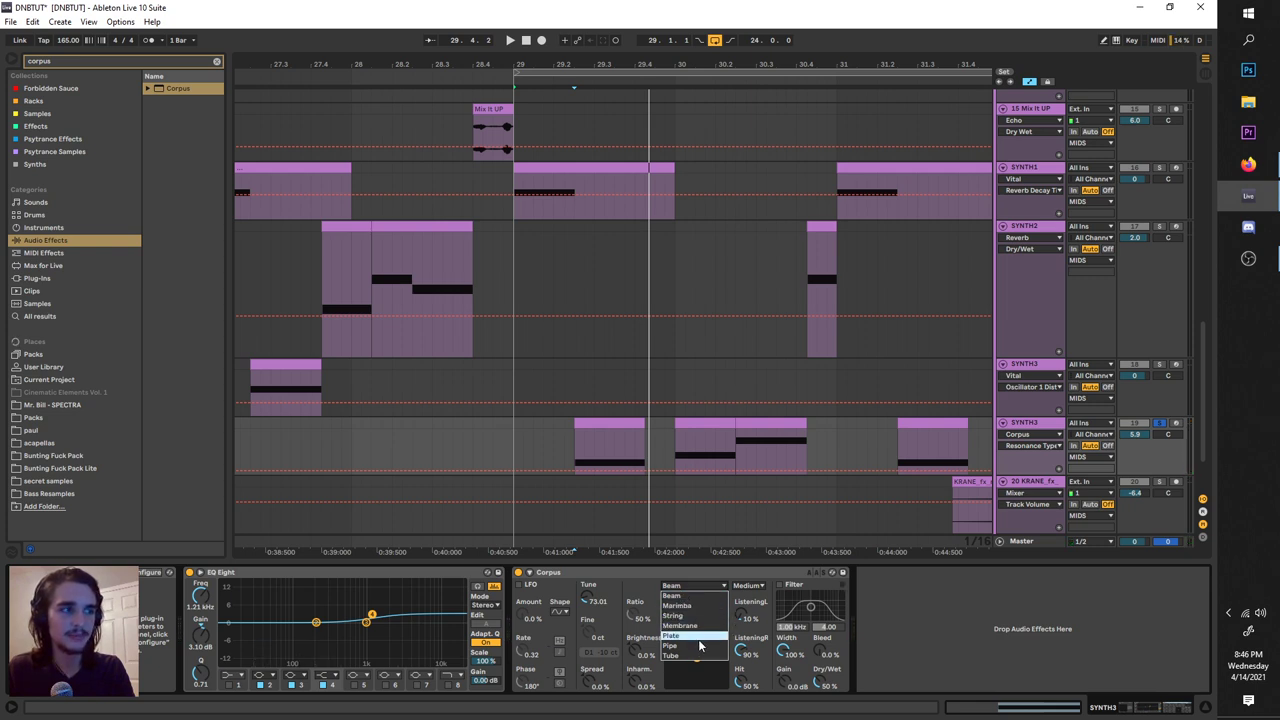
click(664, 620)
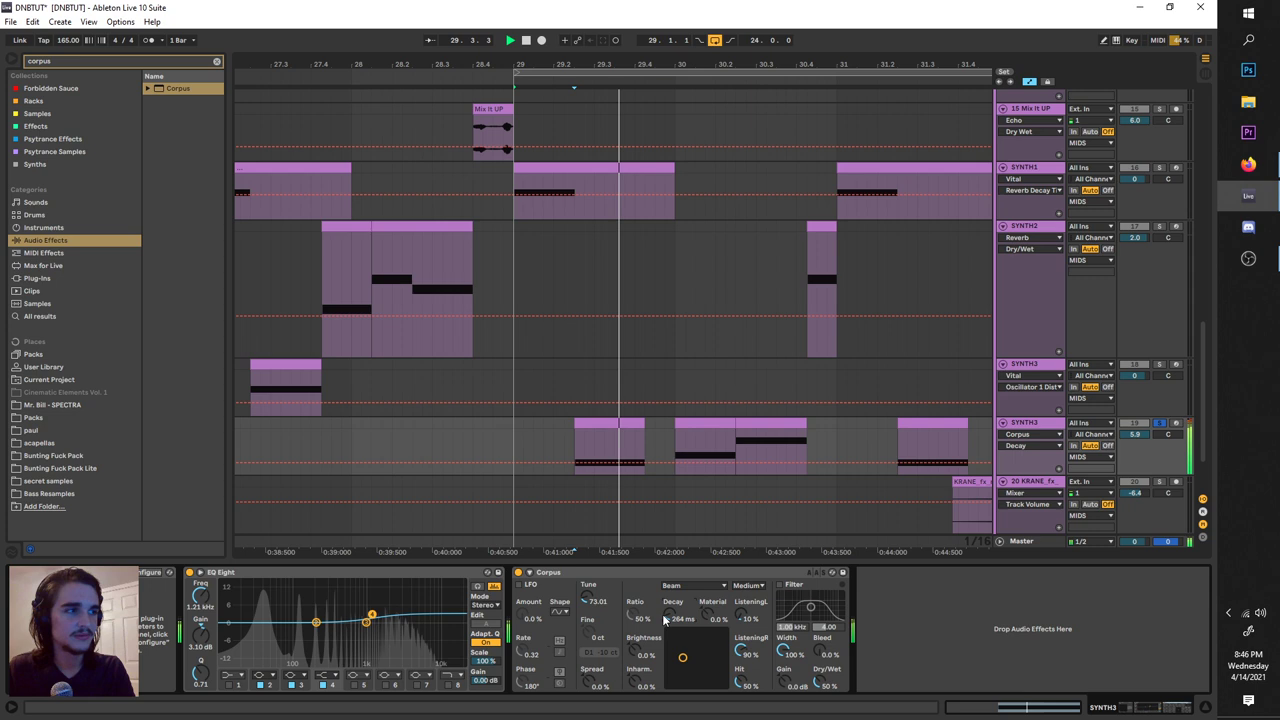
Shorten Corpus's decay to 157 ms and compare the sound with Corpus bypassed and active.
drag(667, 619, 667, 629)
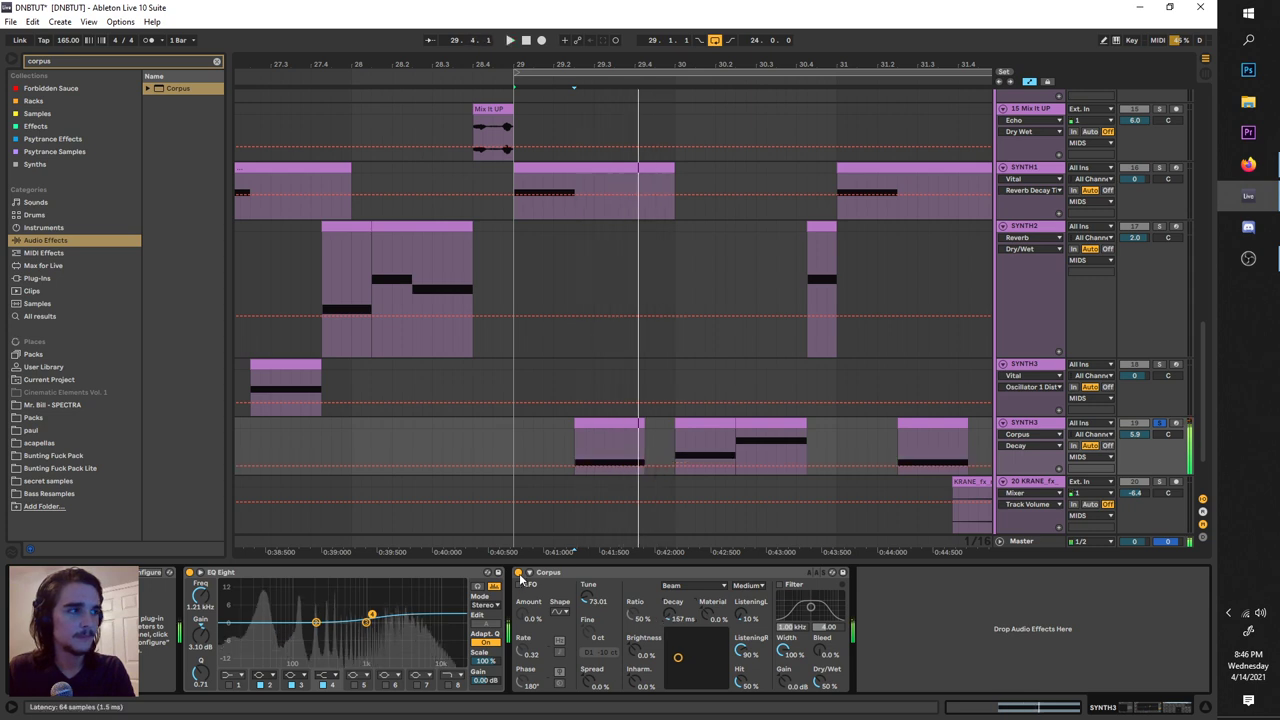
click(518, 573)
click(518, 573)
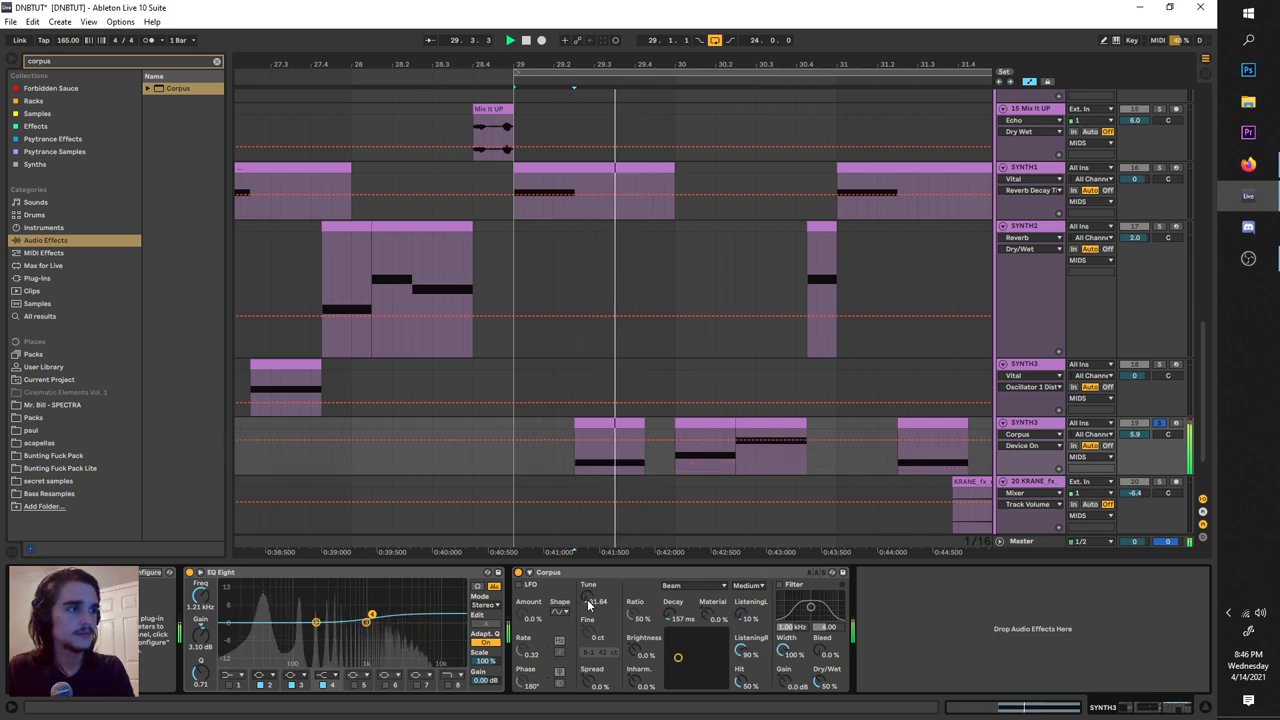
Try a lower Corpus tune with a different resonance type and audition it repeatedly on the SYNTH3 track.
drag(588, 601, 578, 650)
click(693, 585)
click(690, 624)
key(space)
key(space)
key(space)
key(space)
key(space)
key(space)
Set Corpus's tune to 56.07 and its resonance type to Tube, comparing playback with Corpus bypassed and active.
drag(588, 599, 588, 568)
key(space)
key(space)
click(676, 586)
click(699, 655)
key(space)
key(space)
click(518, 573)
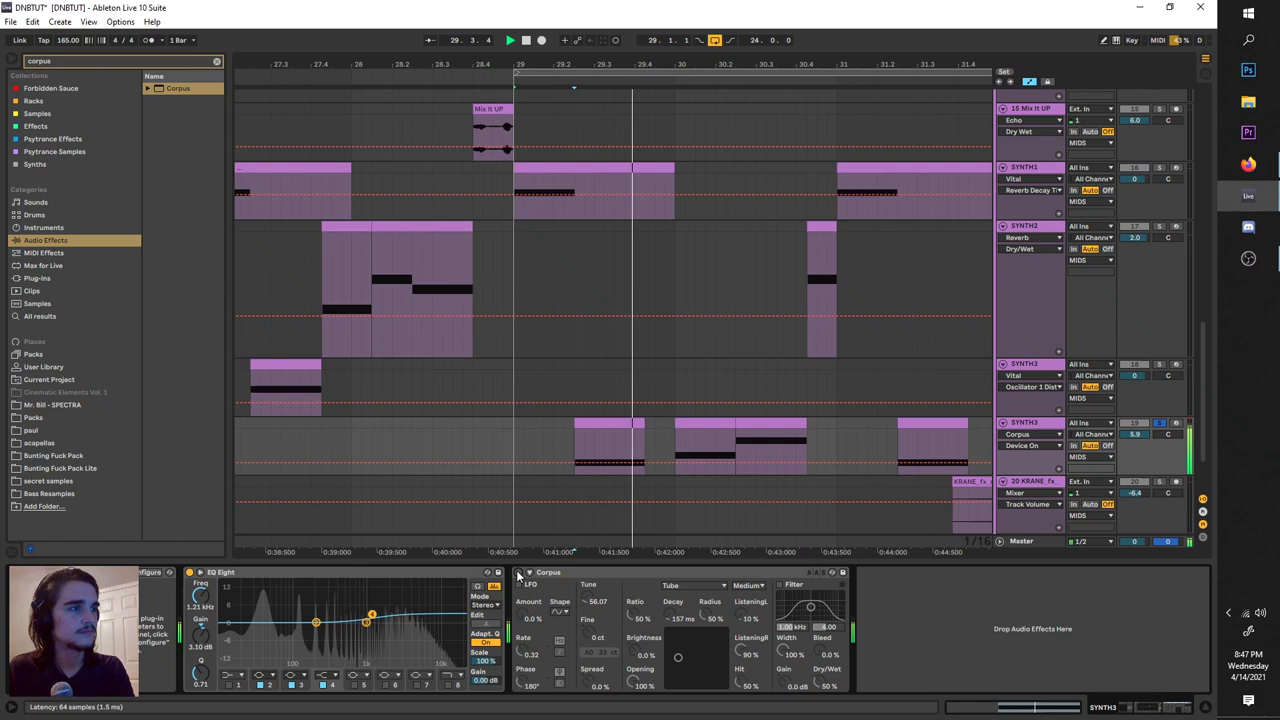
click(518, 573)
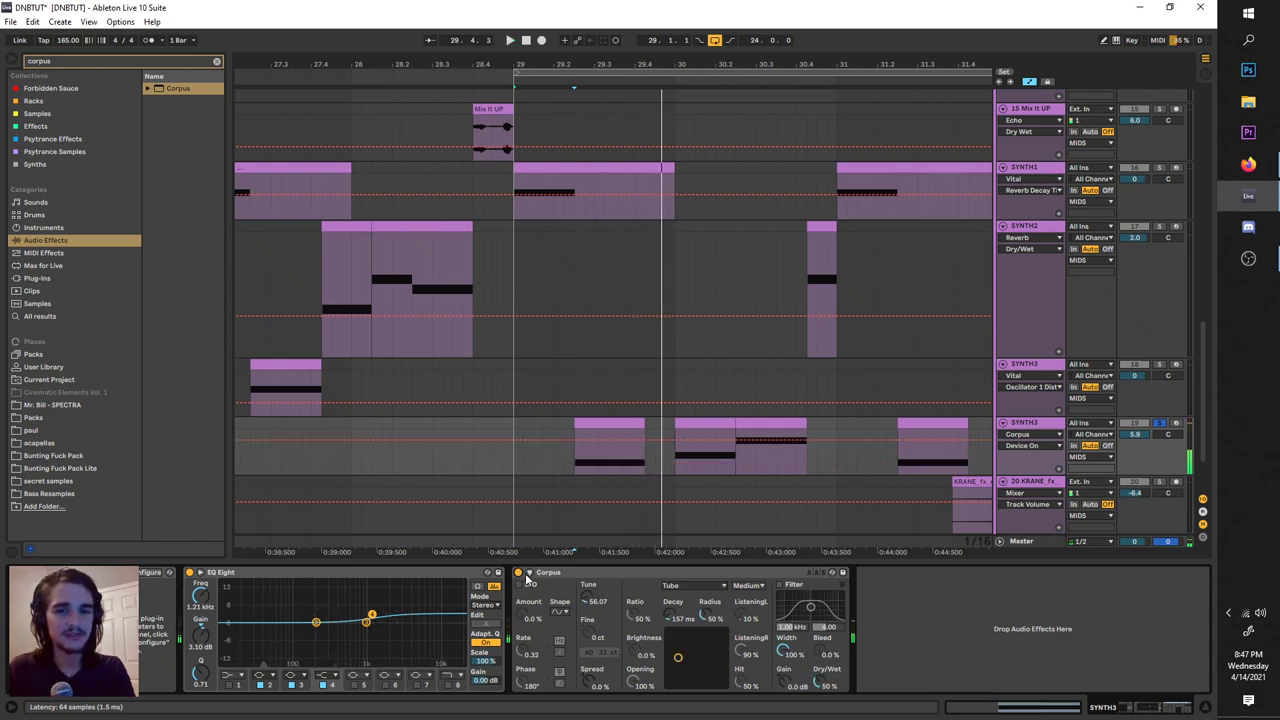
Switch Corpus off and enable the reverb in the second SYNTH3 track's Vital effects chain.
click(519, 573)
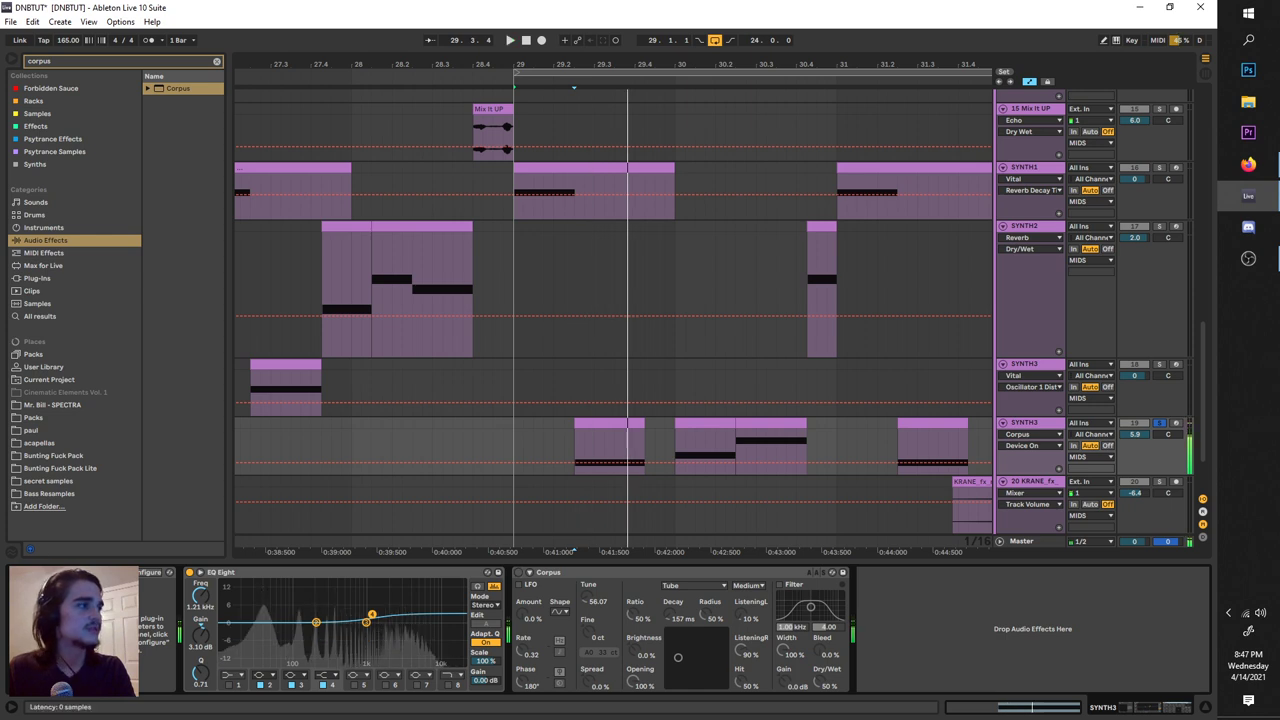
key(ctrl+alt+p)
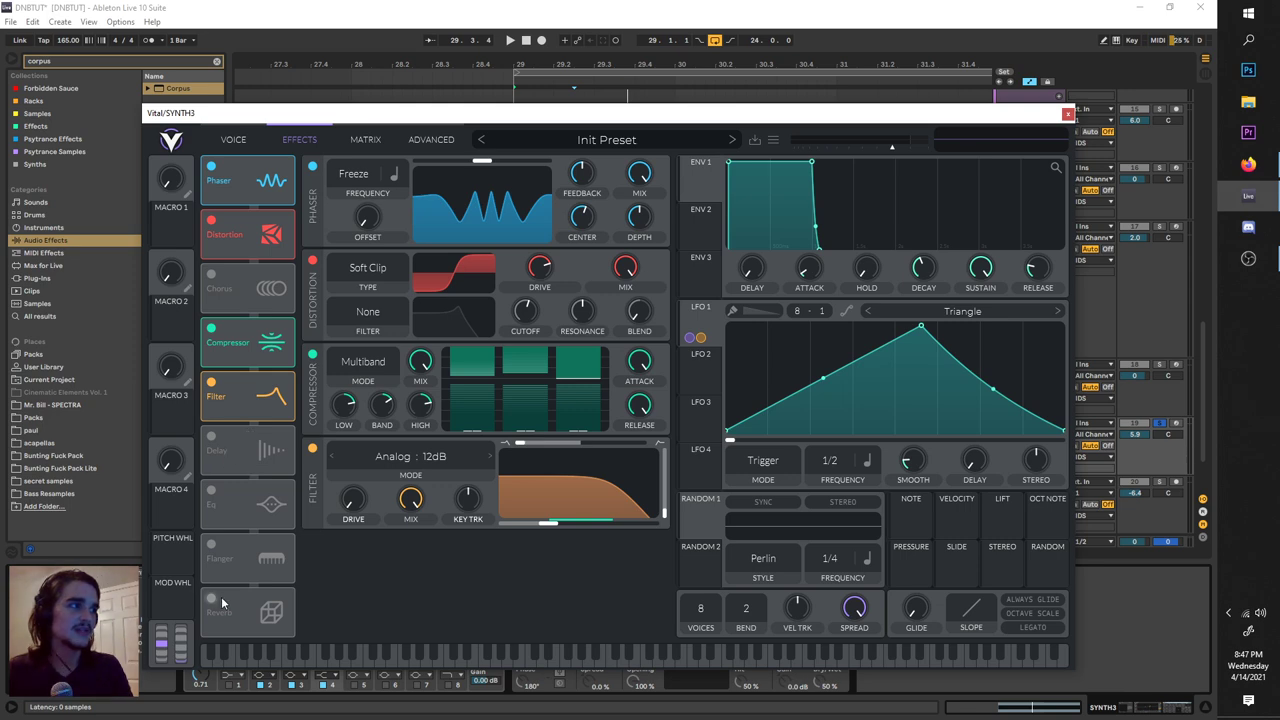
click(222, 602)
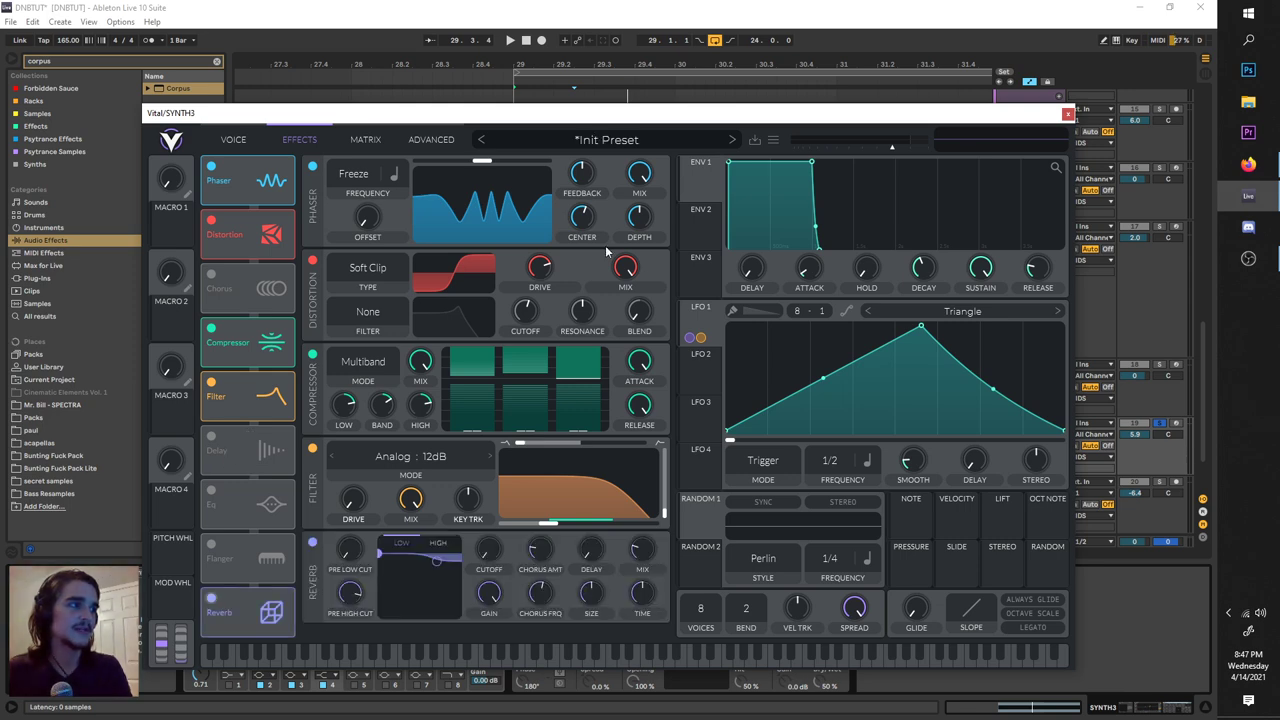
click(1067, 115)
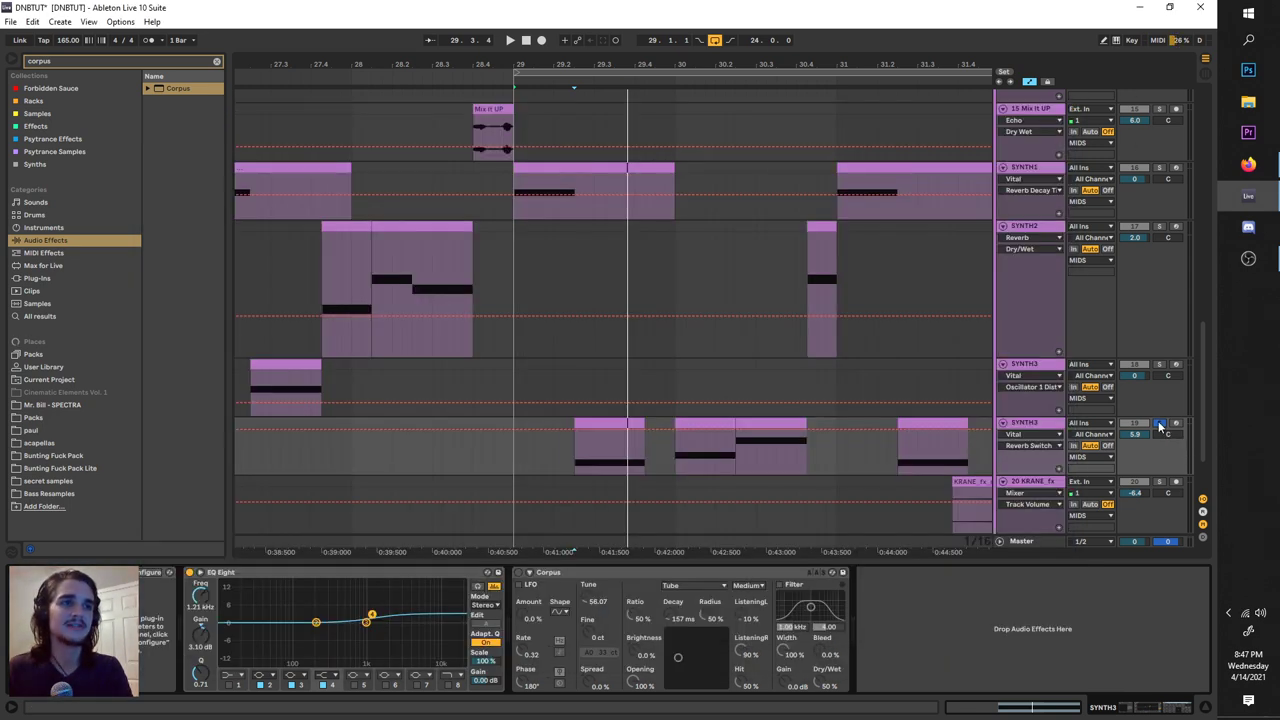
Move the loop to the Transition at bar 25, audition the soloed KICKSNARE track and open its clip at bar 26.
scroll(605, 320, up, 5)
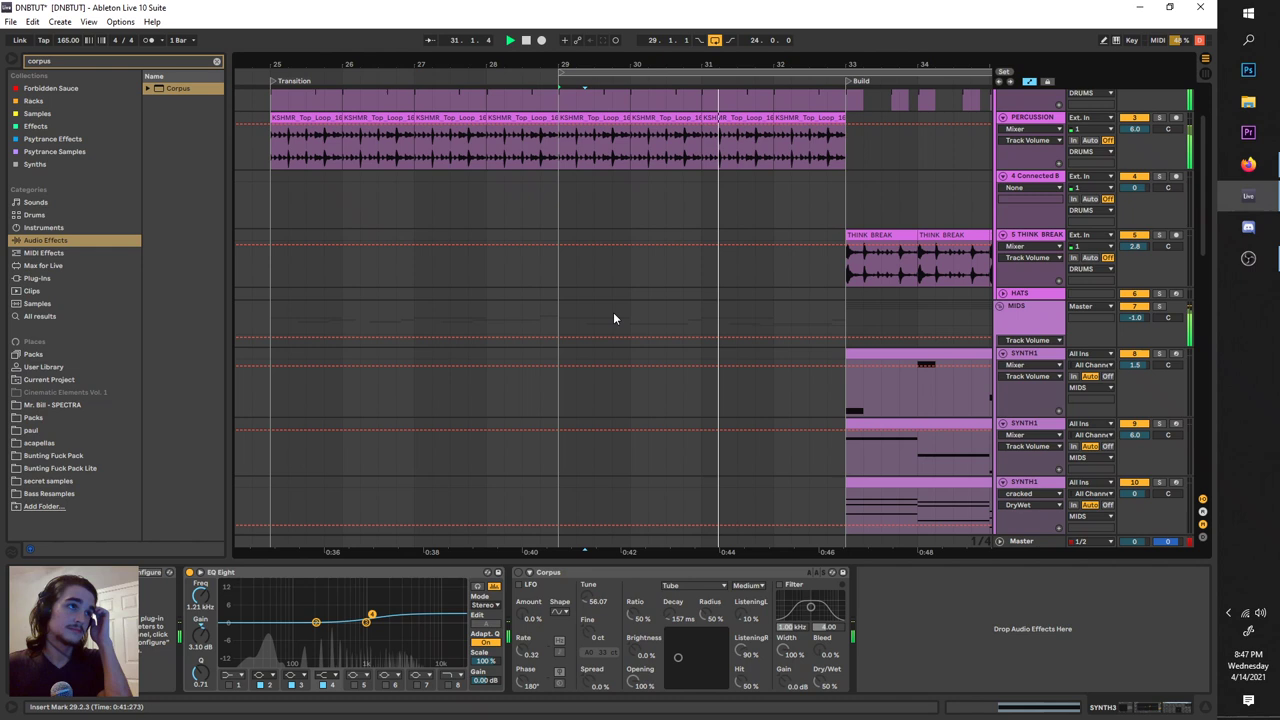
scroll(613, 312, up, 2)
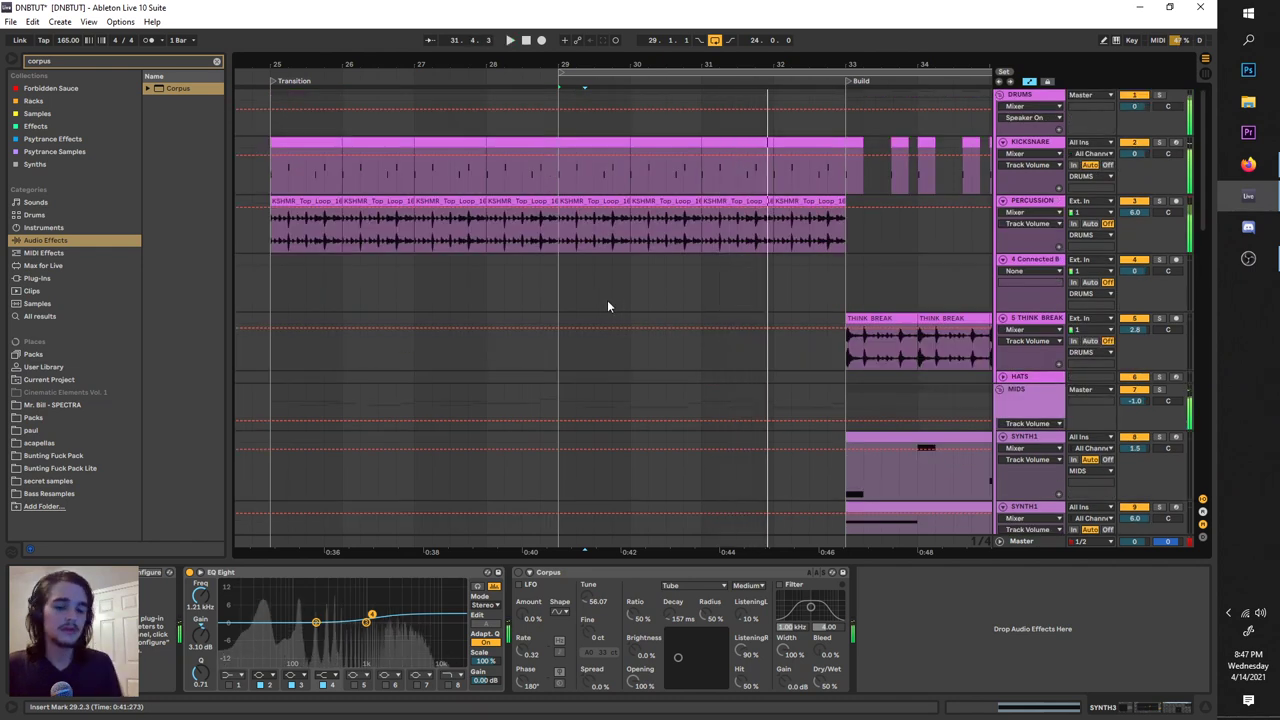
drag(664, 74, 383, 77)
key(space)
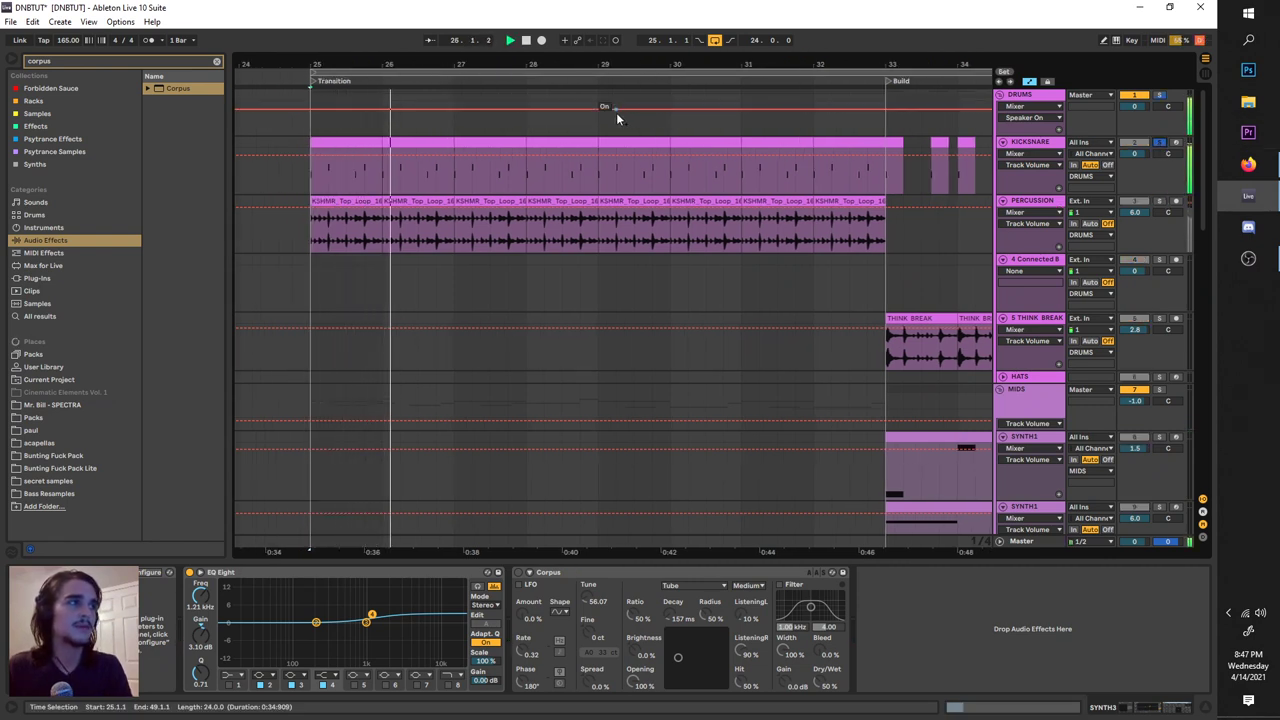
click(420, 142)
key(space)
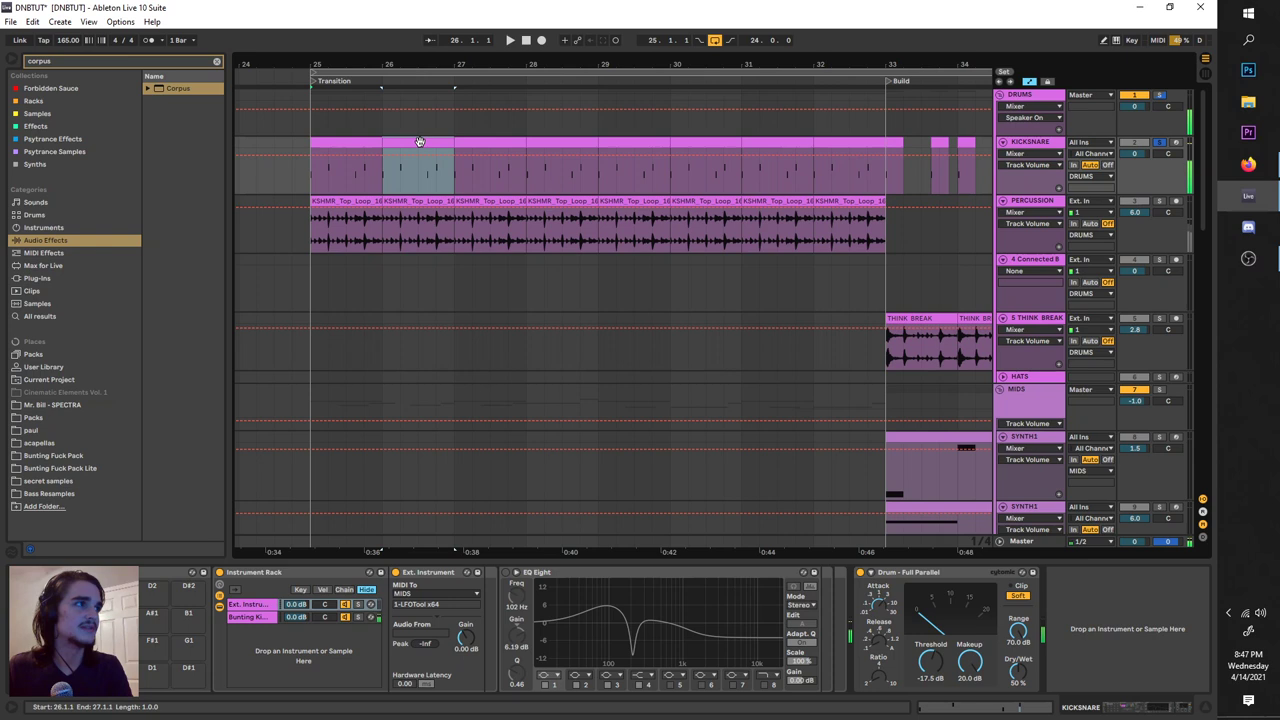
double_click(420, 142)
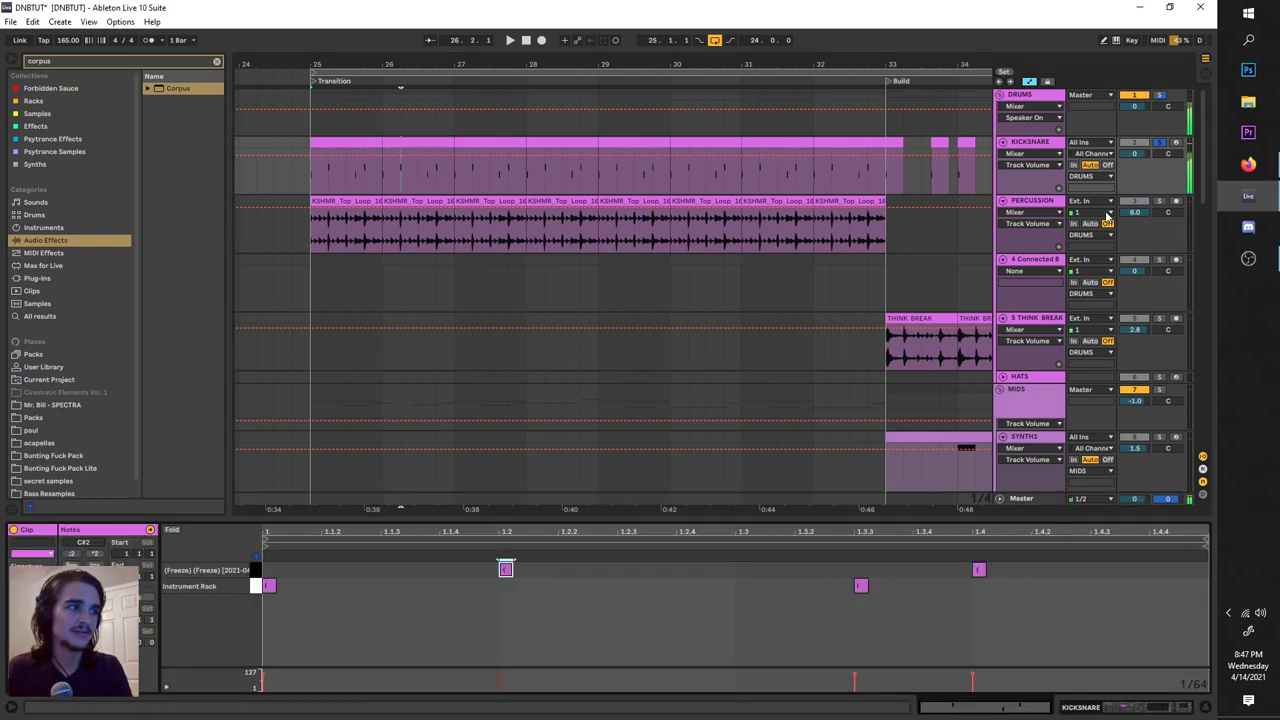
Play the soloed PERCUSSION track and examine its KSHMR top loop clips across the Transition.
key(space)
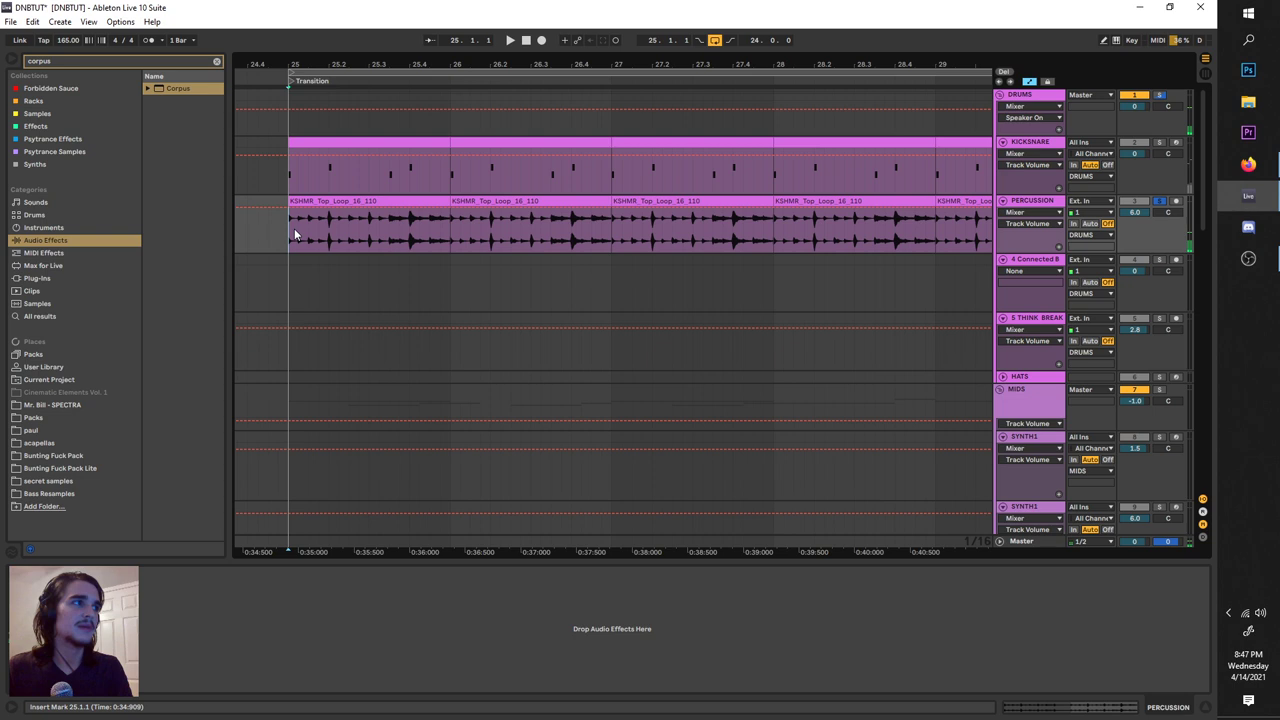
scroll(292, 228, down, 3)
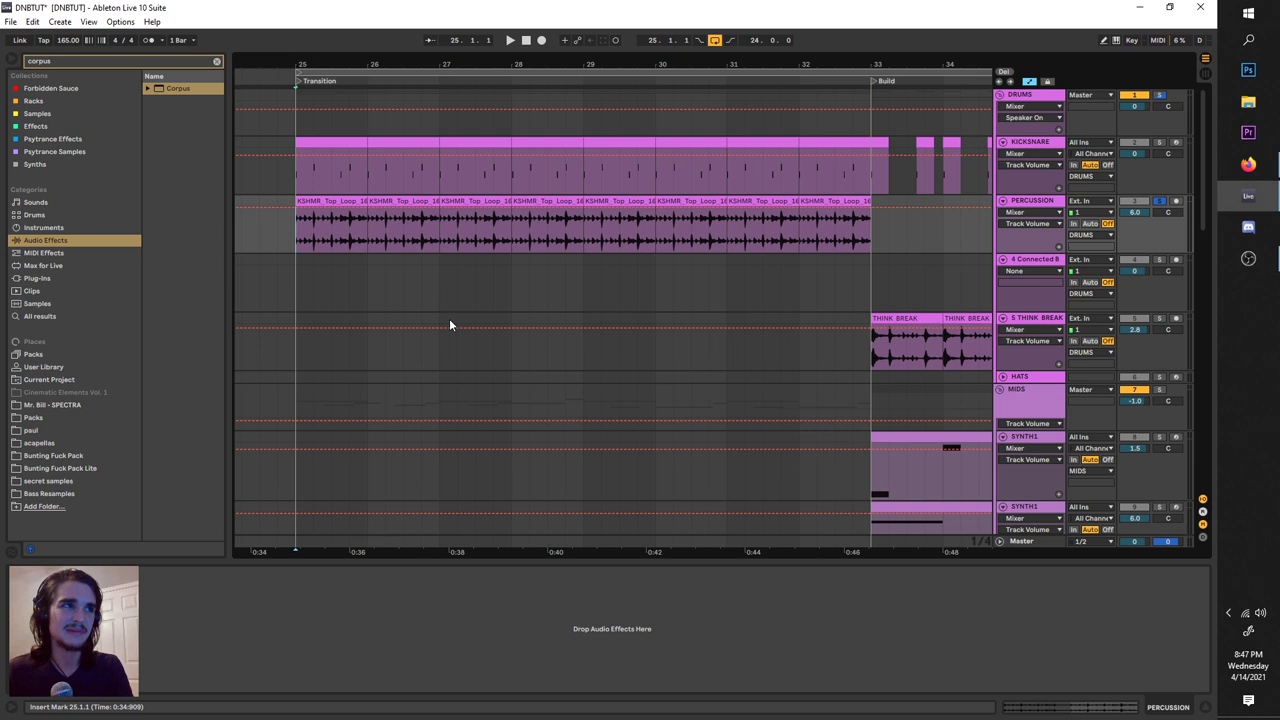
drag(297, 227, 590, 228)
click(867, 248)
drag(867, 248, 565, 226)
Clear the browser search, widen the browser and show the contents of the Packs place.
click(216, 61)
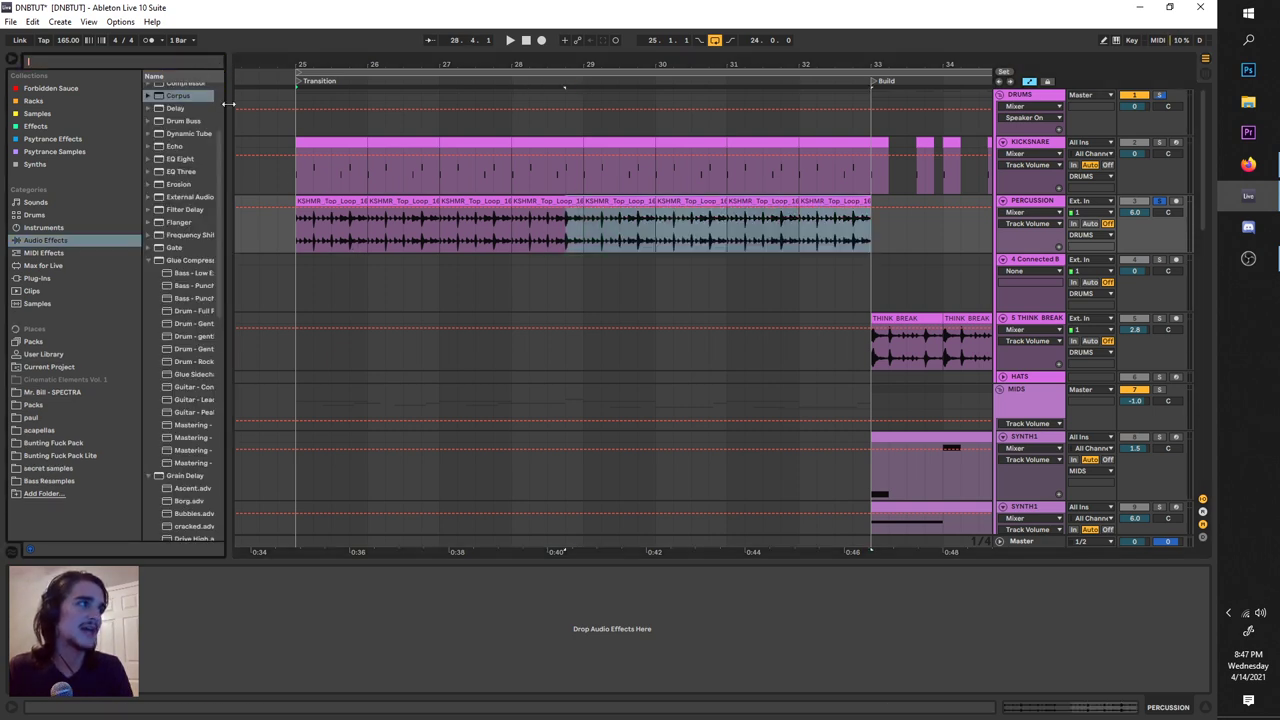
drag(232, 118, 278, 122)
click(35, 405)
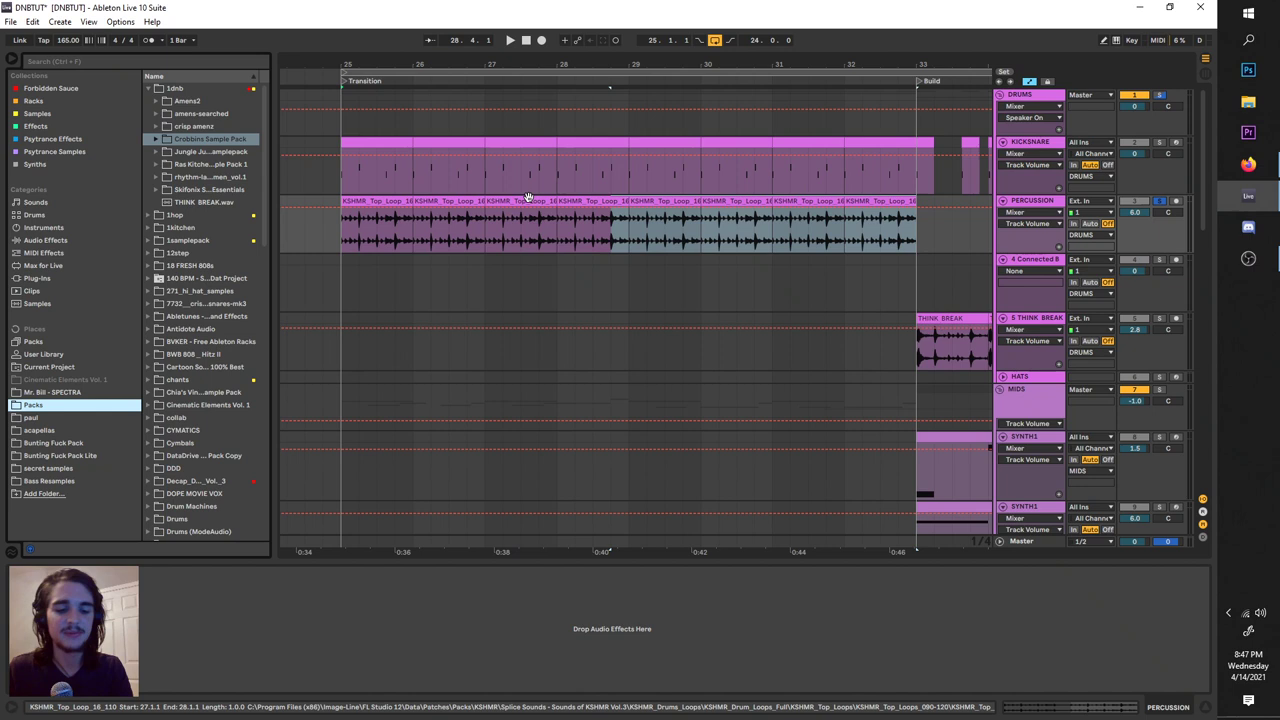
Move the loop to the Build section at bar 33 and unsolo the PERCUSSION track.
scroll(535, 200, down, 4)
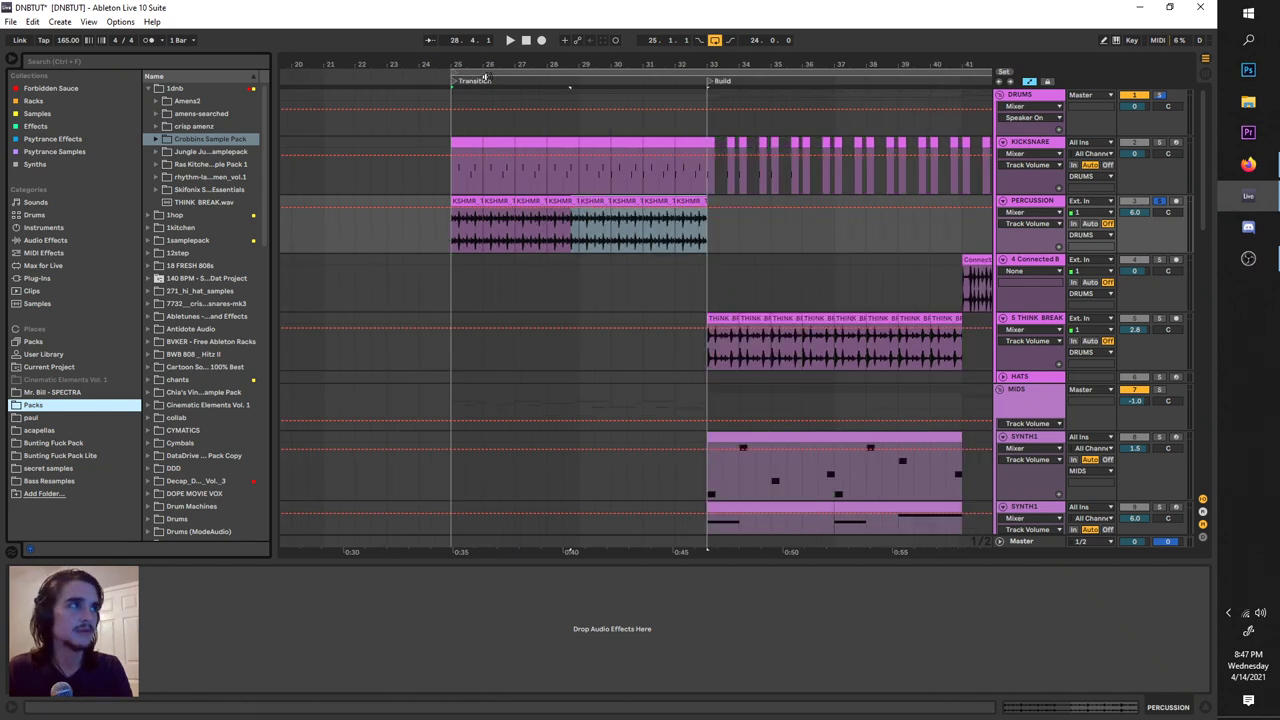
click(490, 88)
drag(490, 73, 746, 98)
scroll(800, 311, right, 1)
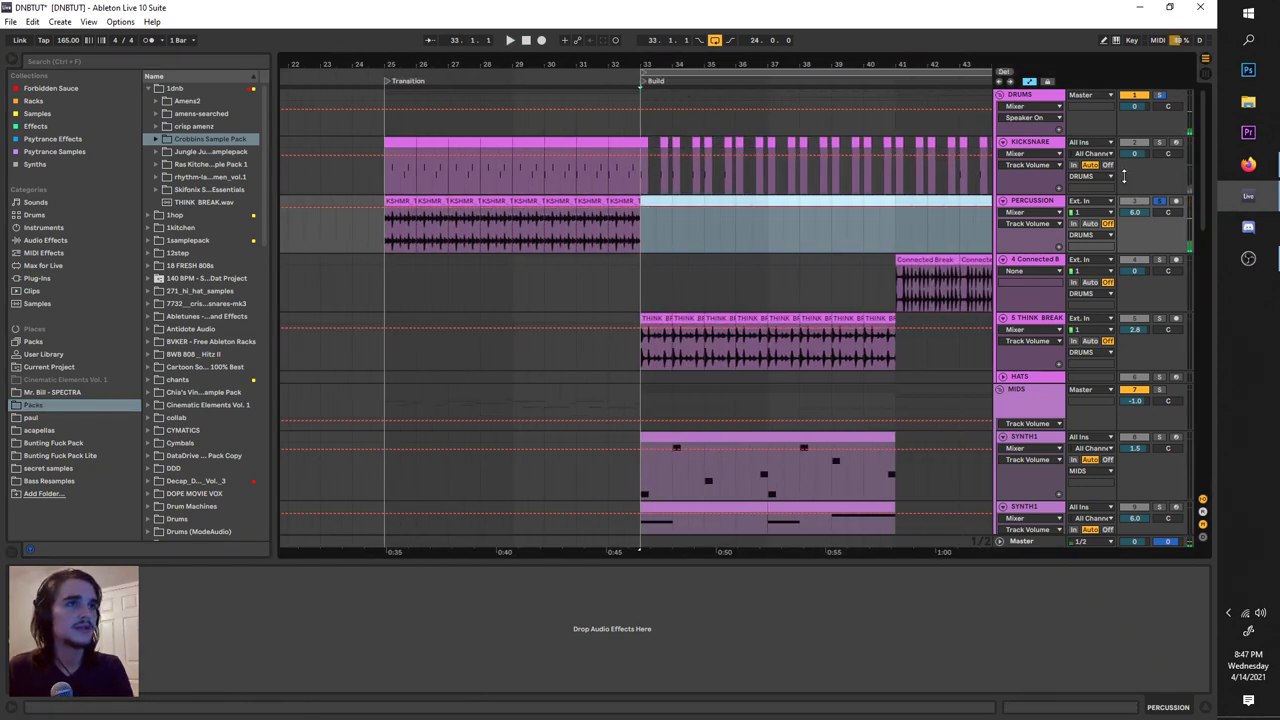
click(1159, 201)
Play the Build section from bar 33 with all tracks and look over its drum, synth and vocal tracks.
scroll(768, 289, down, 3)
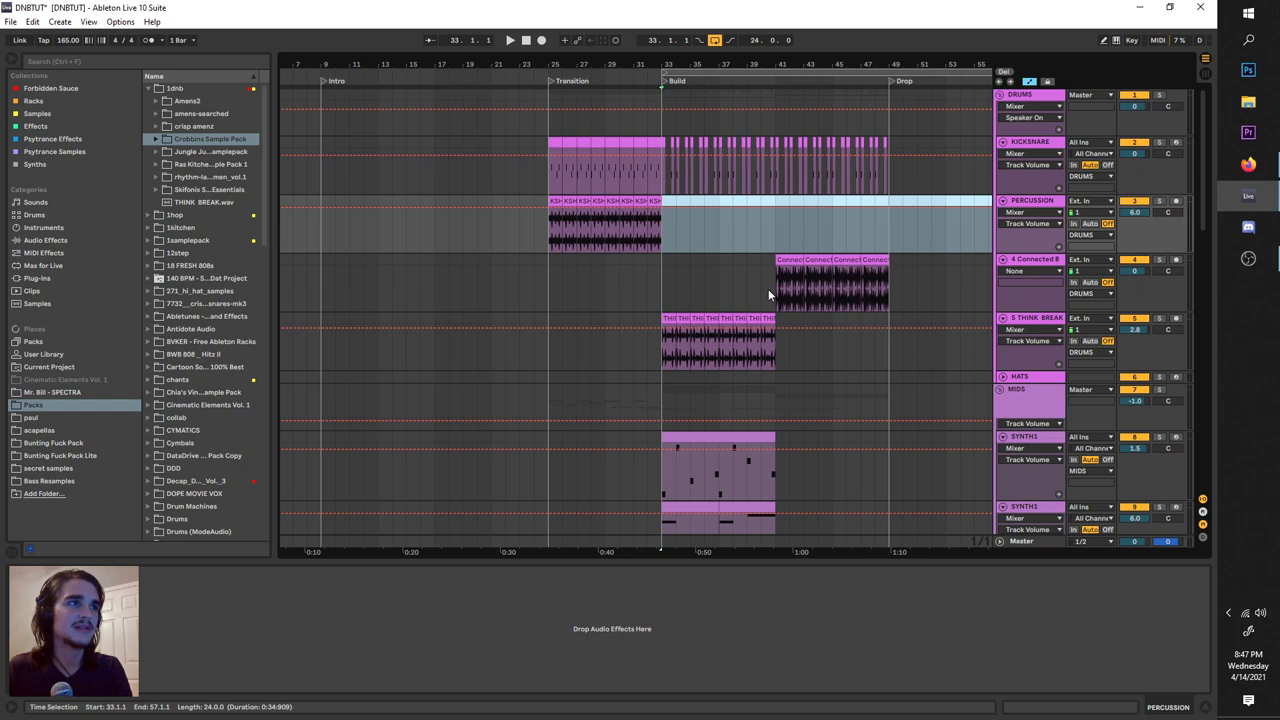
click(768, 289)
scroll(787, 325, down, 5)
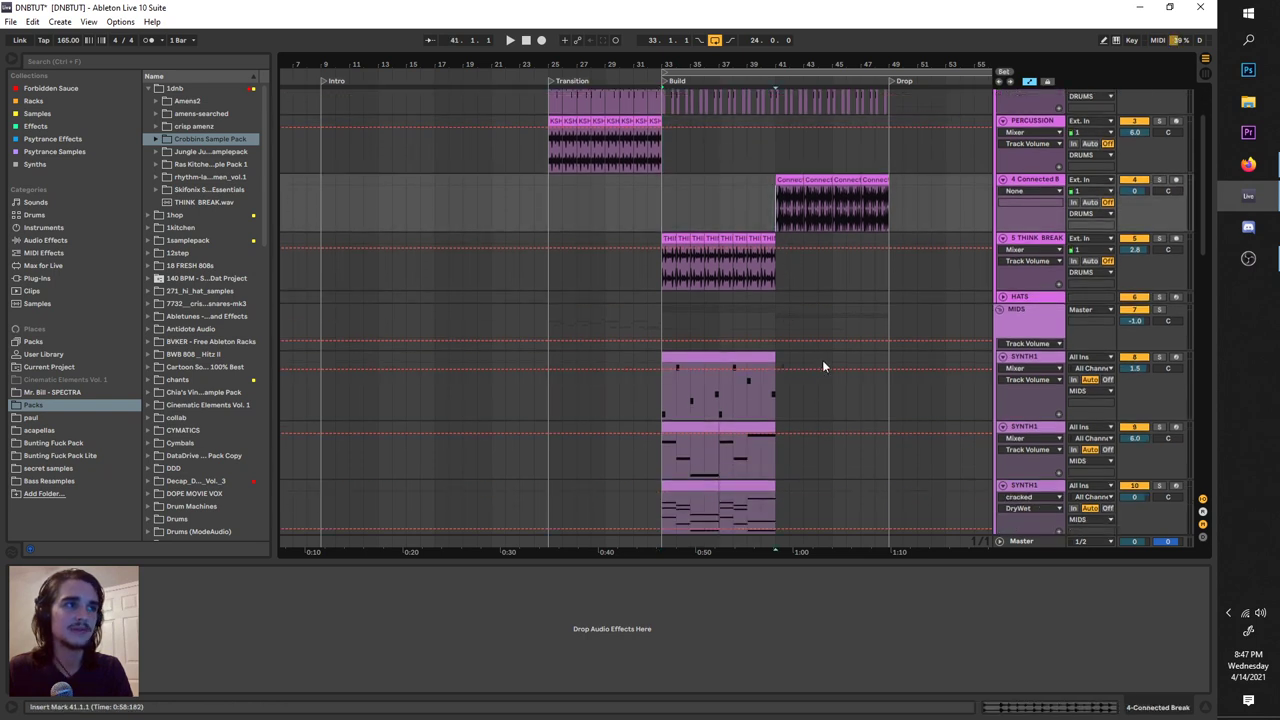
scroll(815, 410, up, 5)
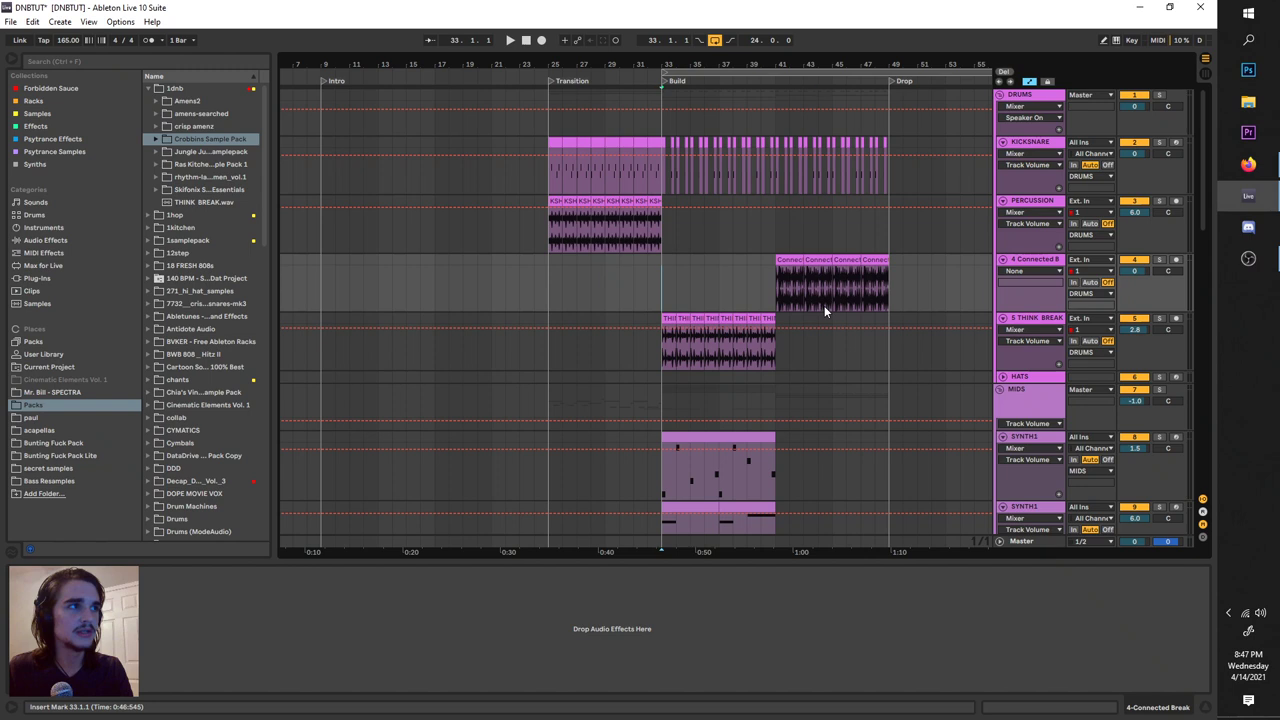
key(space)
scroll(697, 270, up, 3)
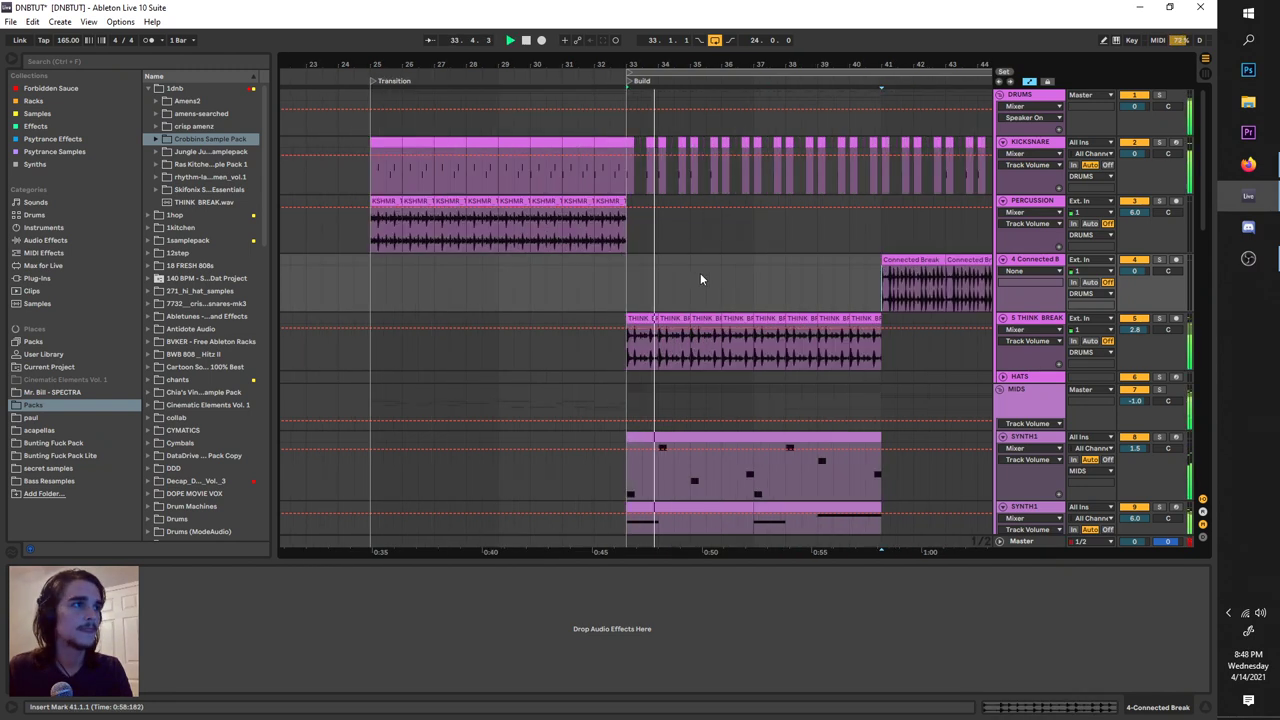
scroll(700, 278, up, 4)
scroll(705, 280, down, 6)
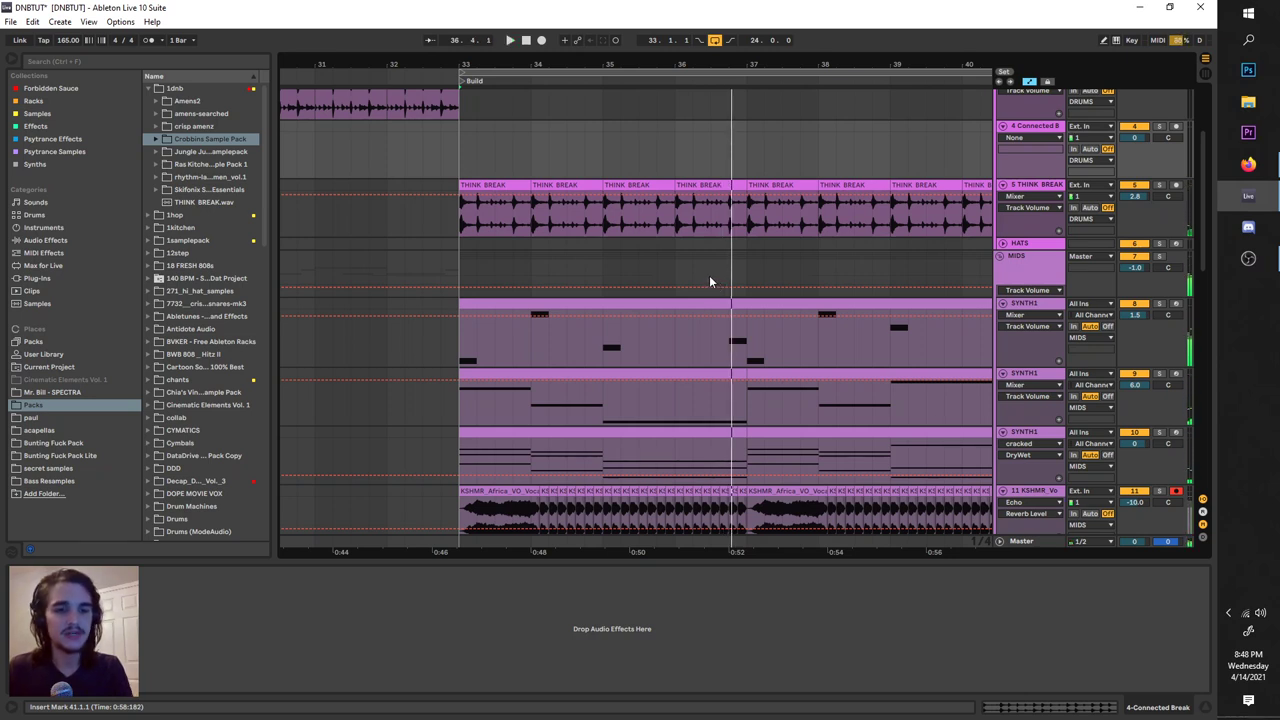
scroll(709, 275, up, 6)
Audition the KICKSNARE track and the THINK BREAK track each soloed from bar 33.
key(space)
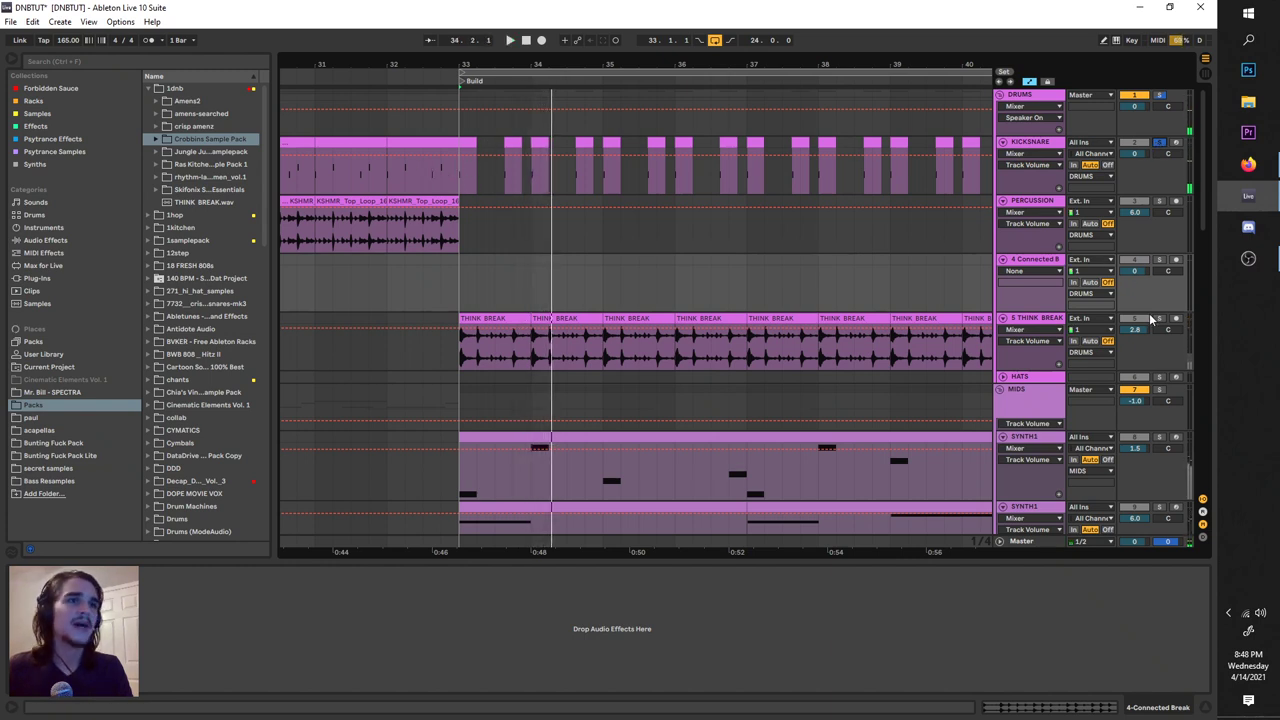
key(space)
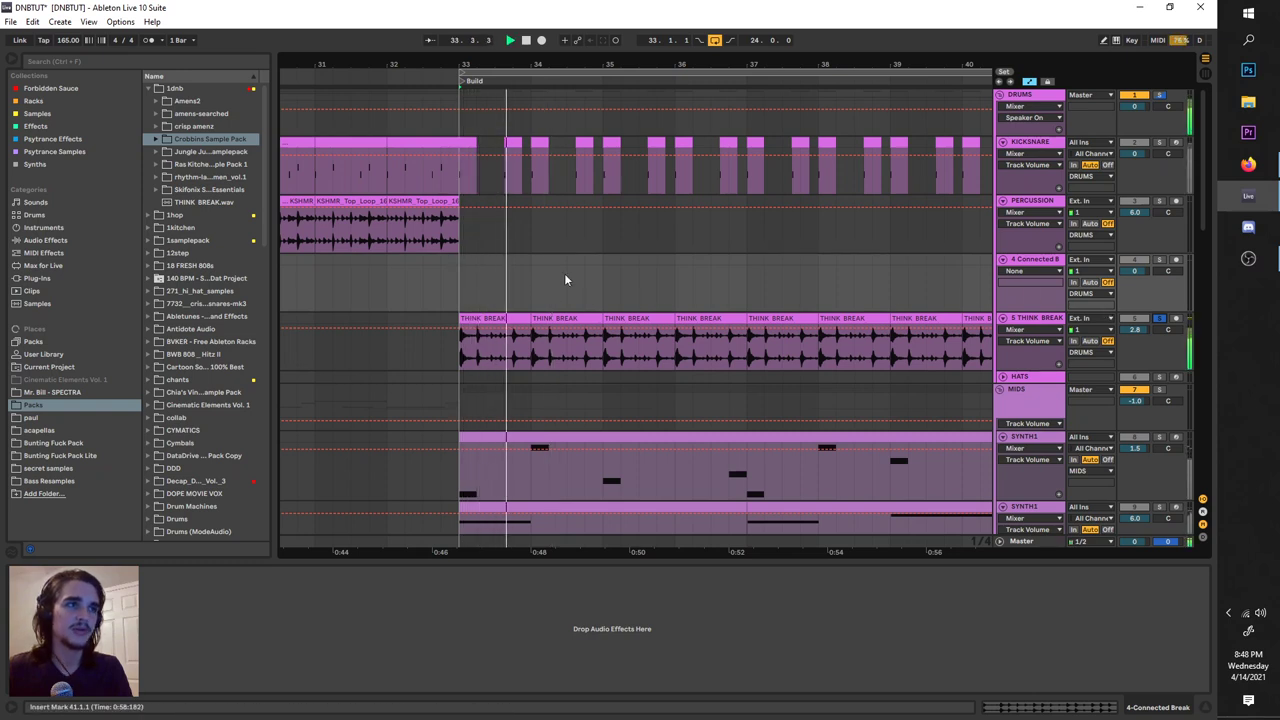
key(space)
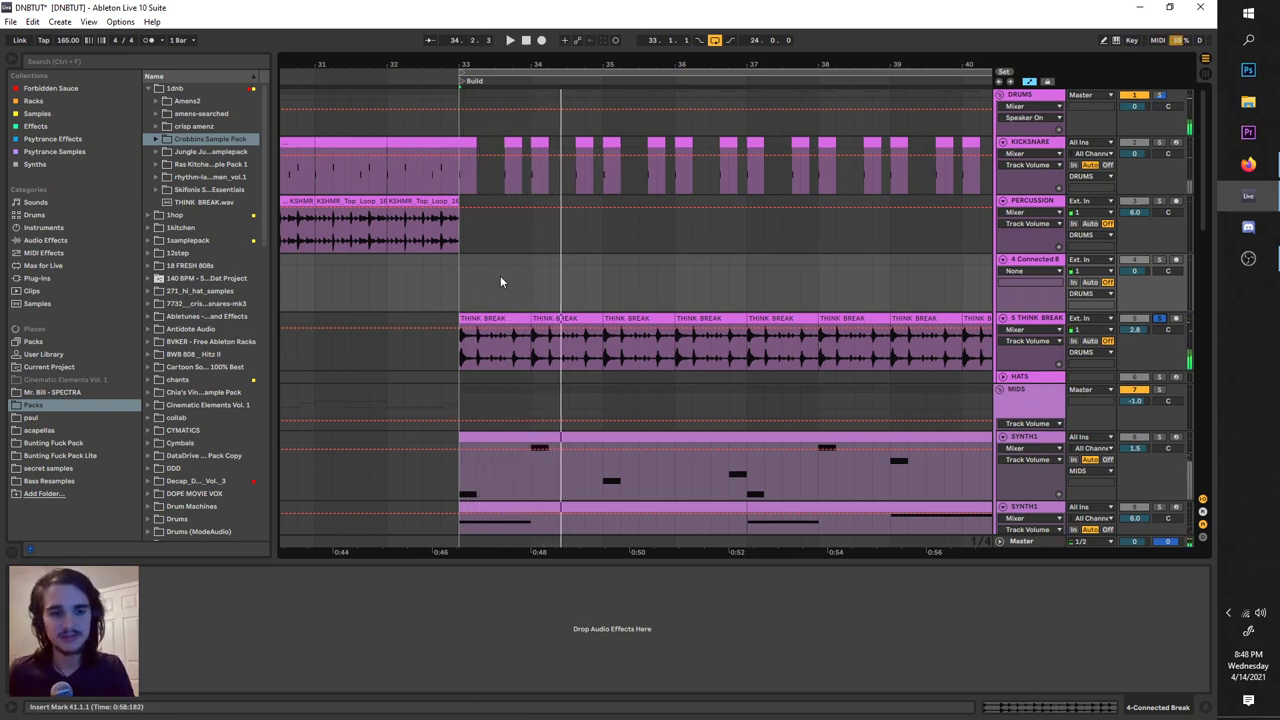
key(space)
key(space)
Solo the Connected Break track and play it from bar 41.
scroll(548, 278, right, 3)
scroll(604, 283, down, 4)
click(608, 284)
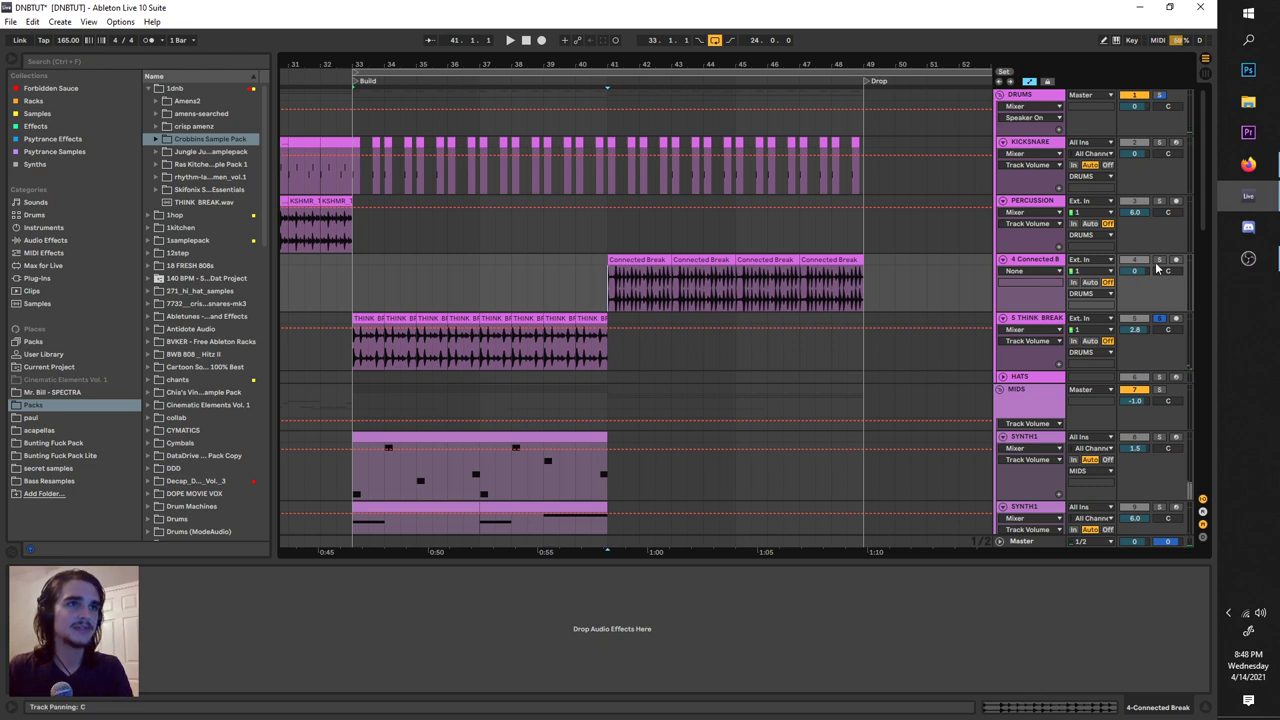
key(space)
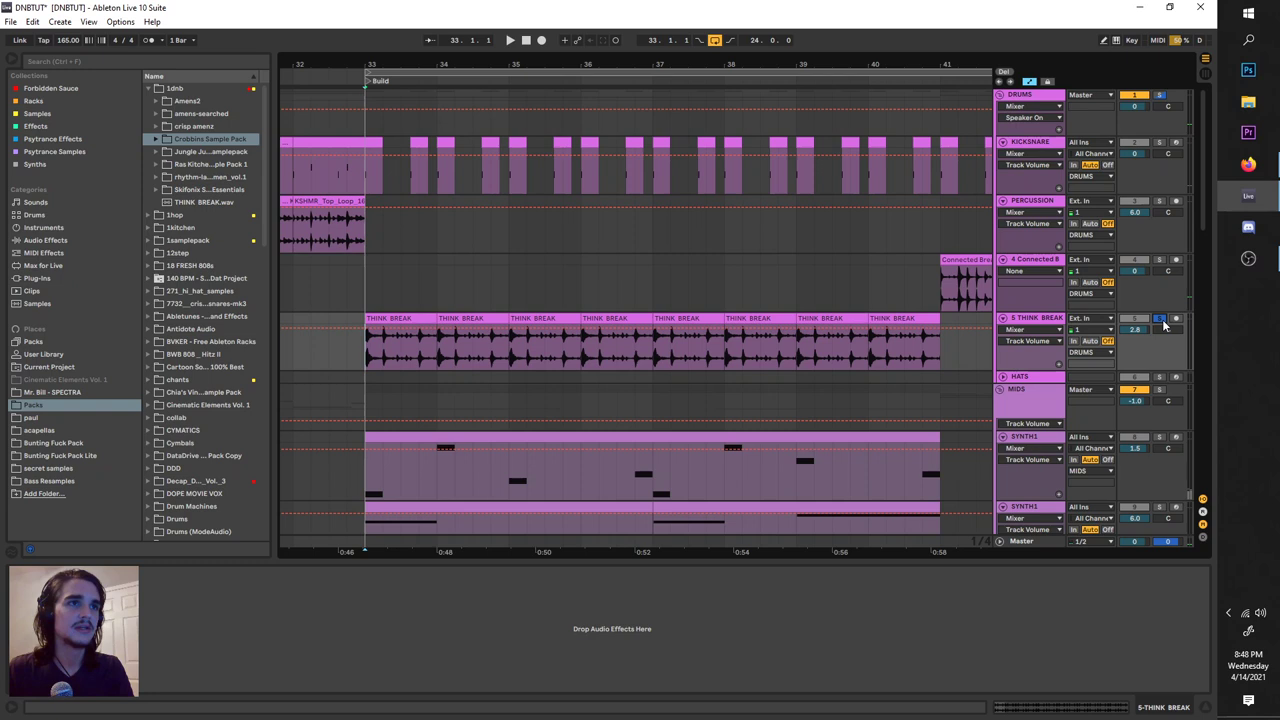
Solo KICKSNARE together with THINK BREAK and play both from bar 33.
ctrl+click(1160, 143)
key(space)
key(space)
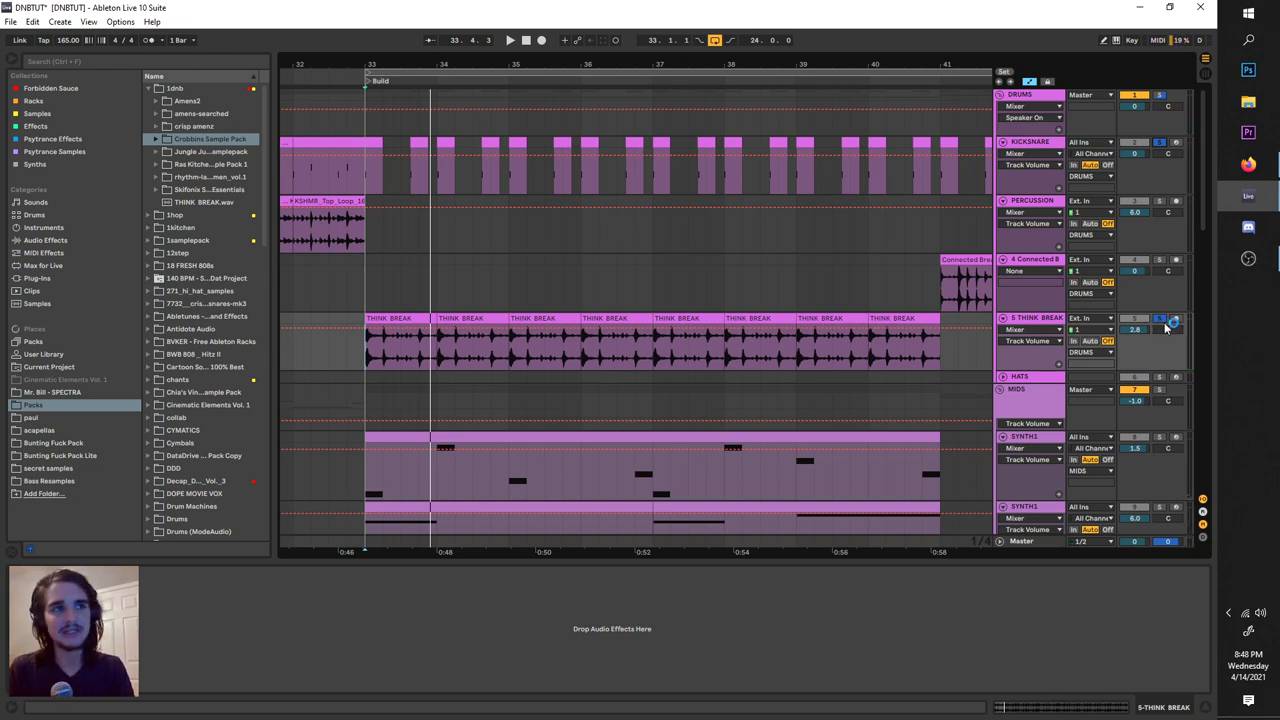
Audition the THINK BREAK track on its own, bar by bar from bar 33.
click(368, 360)
key(space)
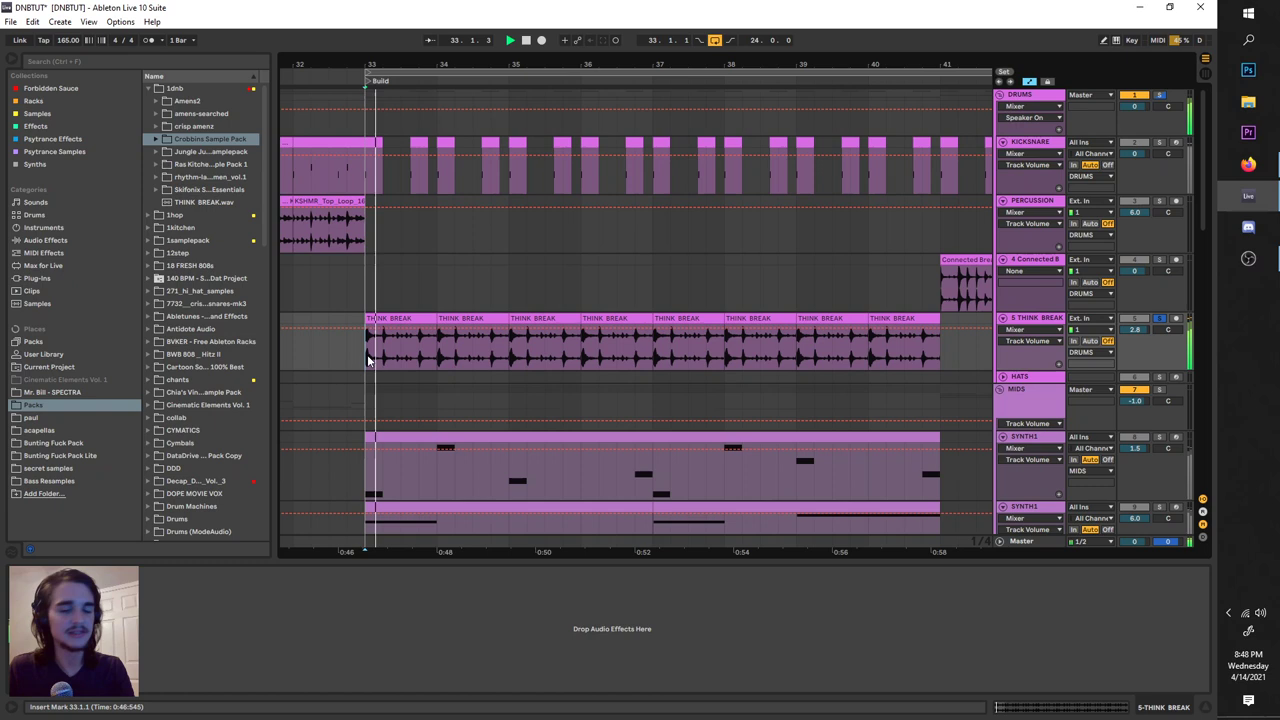
click(437, 357)
key(space)
key(space)
click(509, 359)
Play the Build's full mix from bar 33 with the synth tracks in view.
key(space)
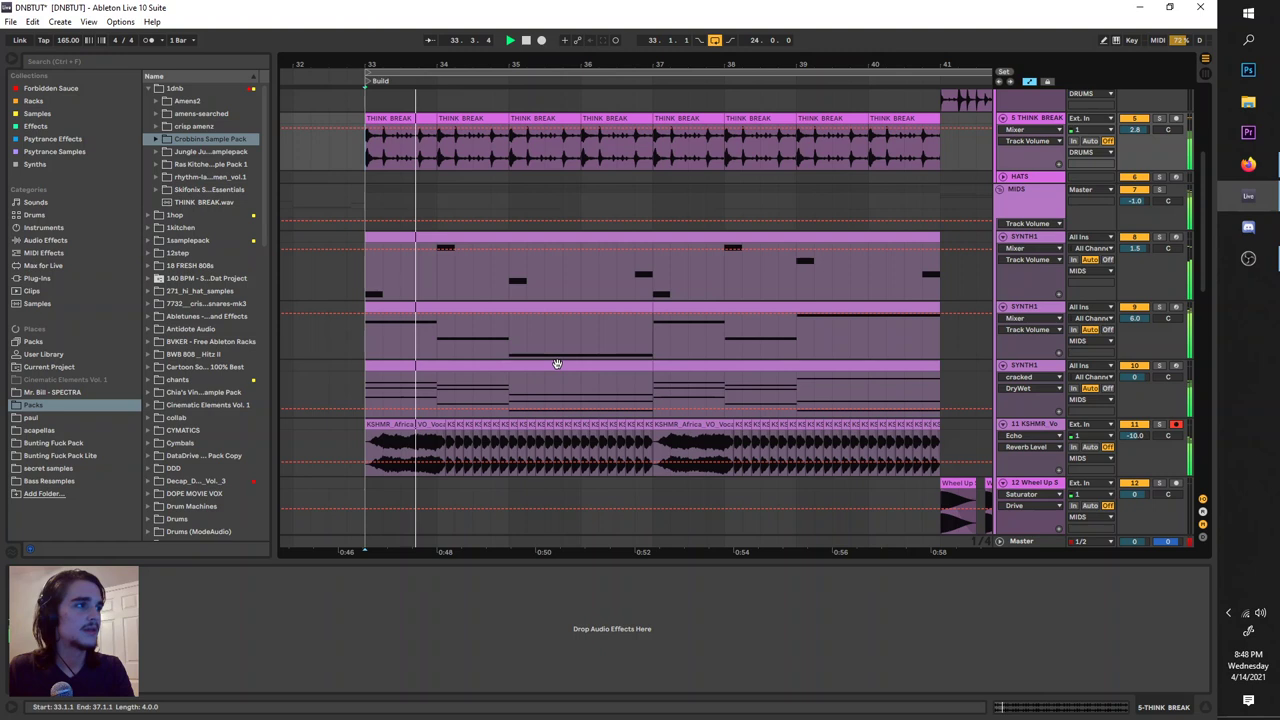
key(space)
scroll(450, 311, left, 3)
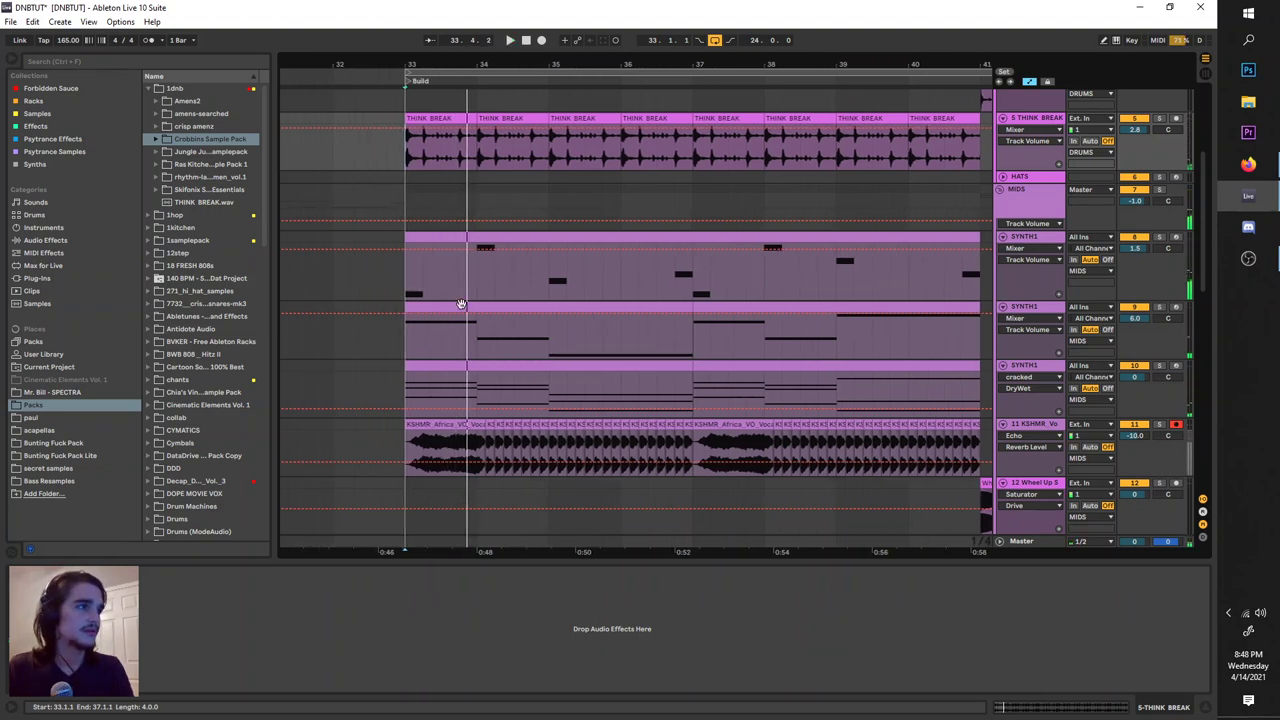
Solo the first of the Build's three SYNTH1 tracks and play it from bar 33.
click(408, 276)
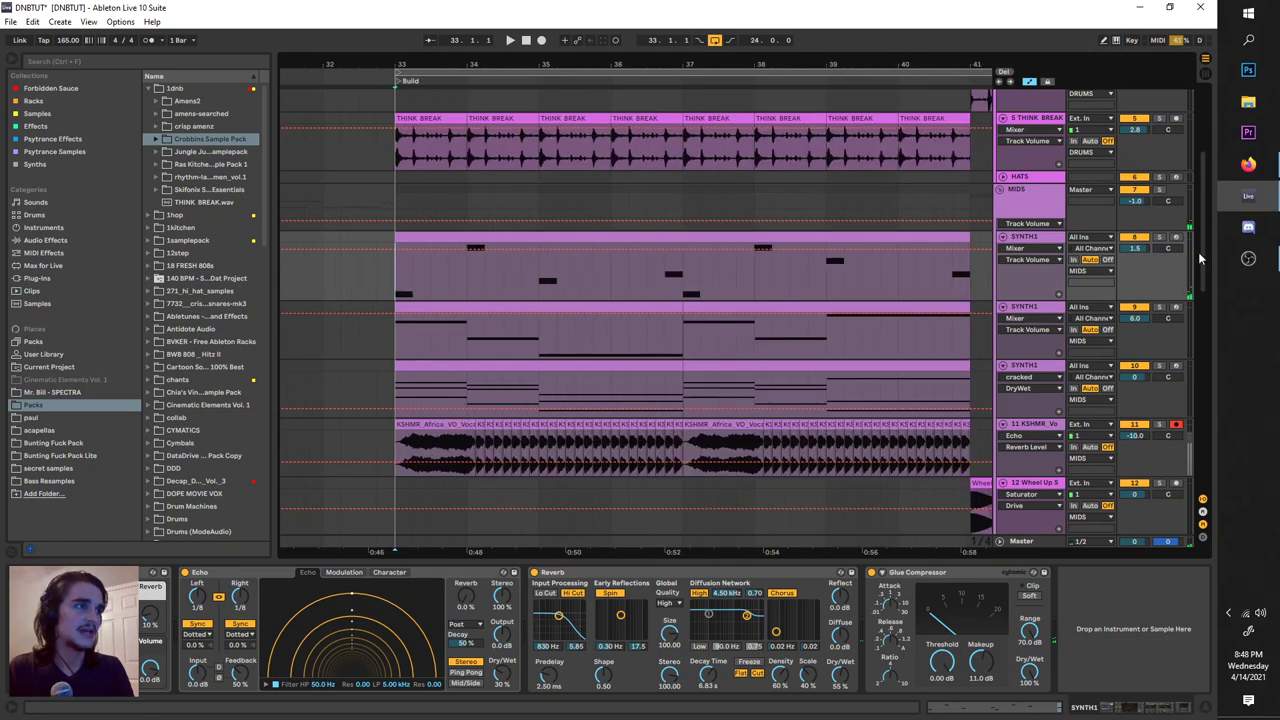
click(1161, 238)
key(space)
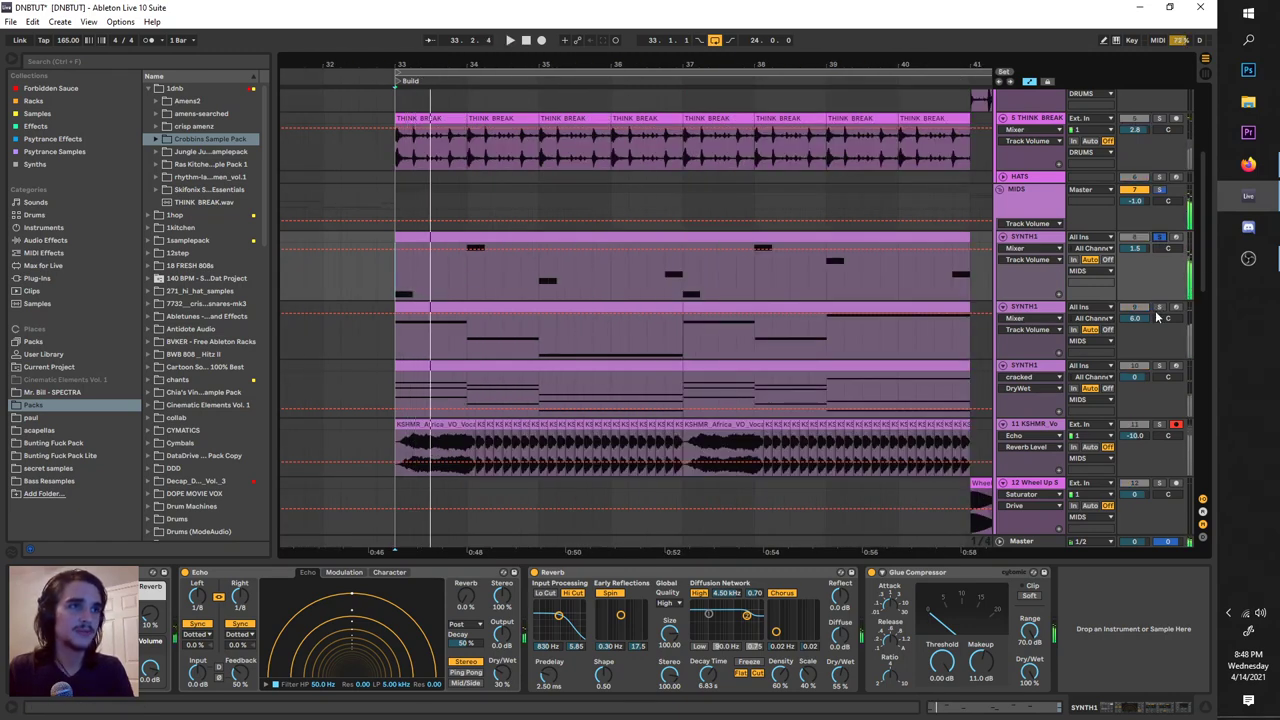
Open the Vital patch on the second of the Build's three SYNTH1 tracks and review its oscillators and effects while playing it.
click(1034, 306)
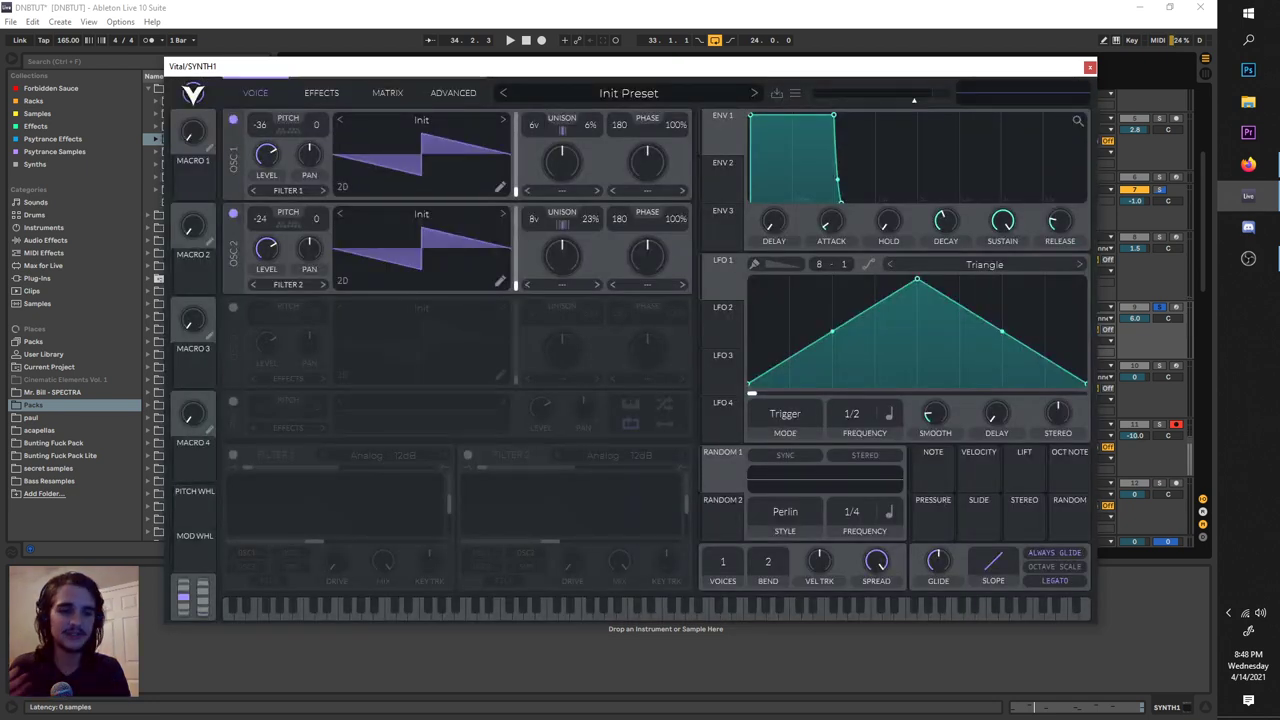
drag(410, 68, 495, 112)
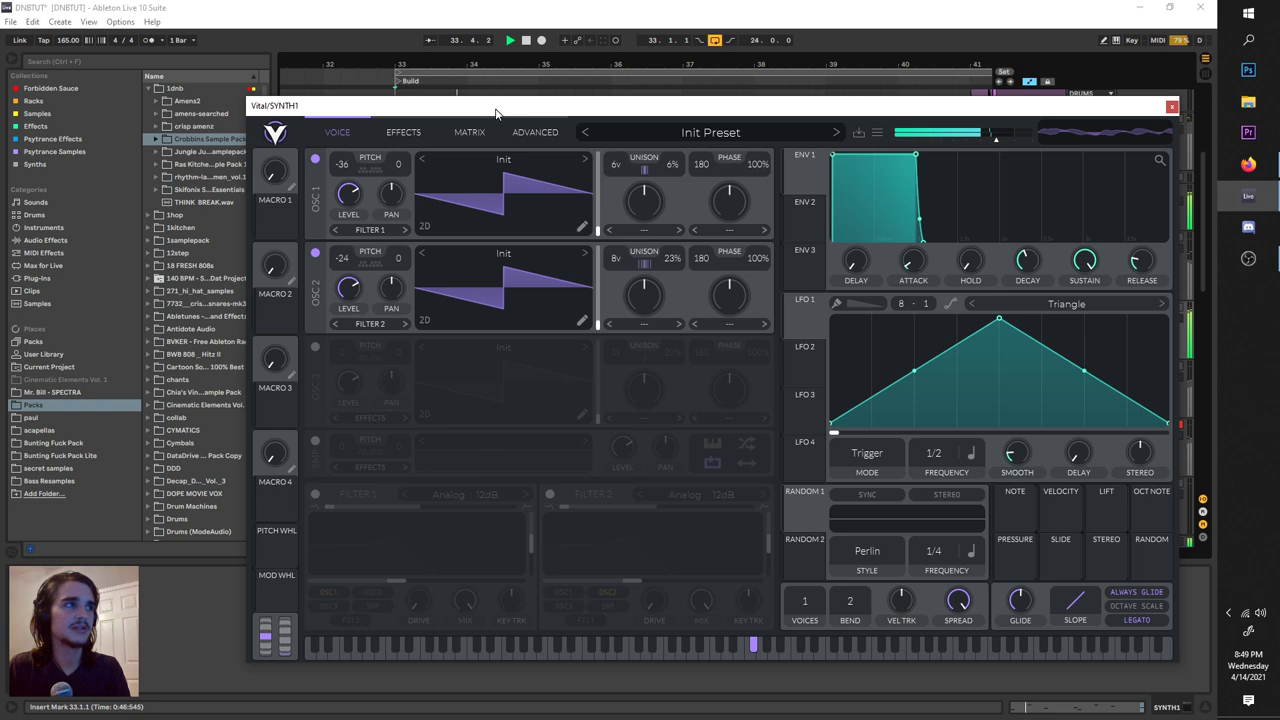
key(space)
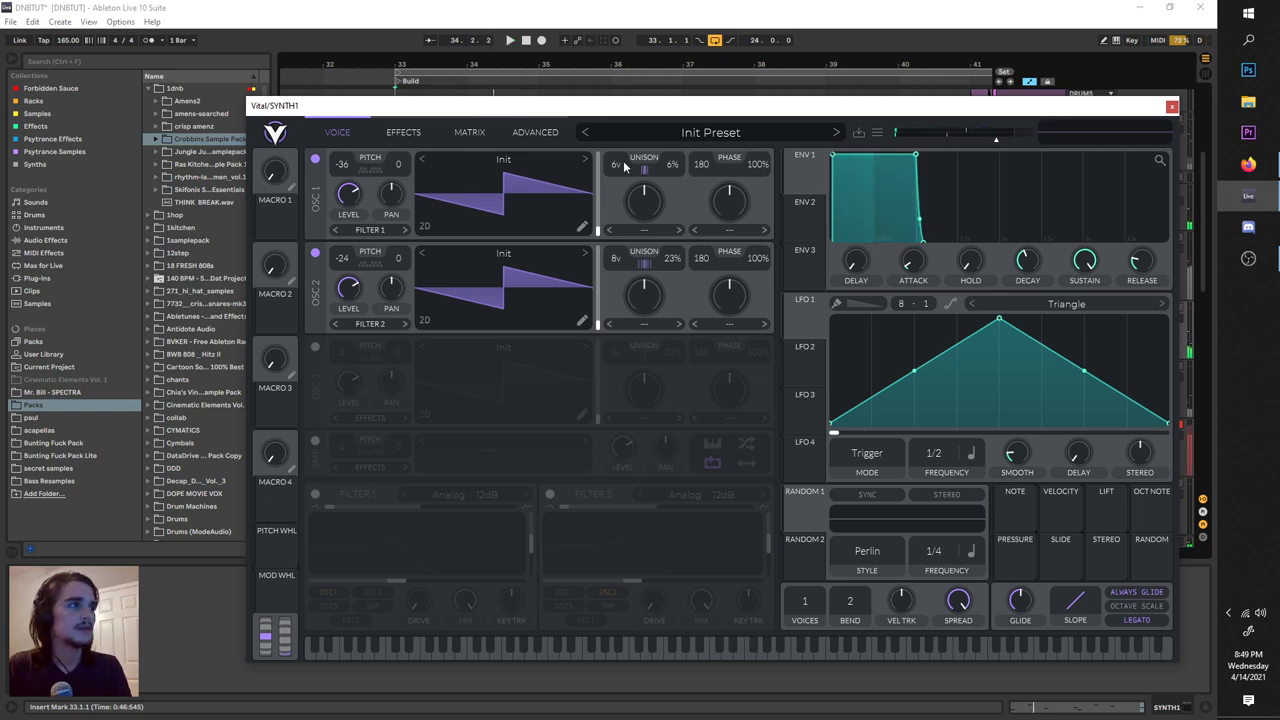
click(415, 140)
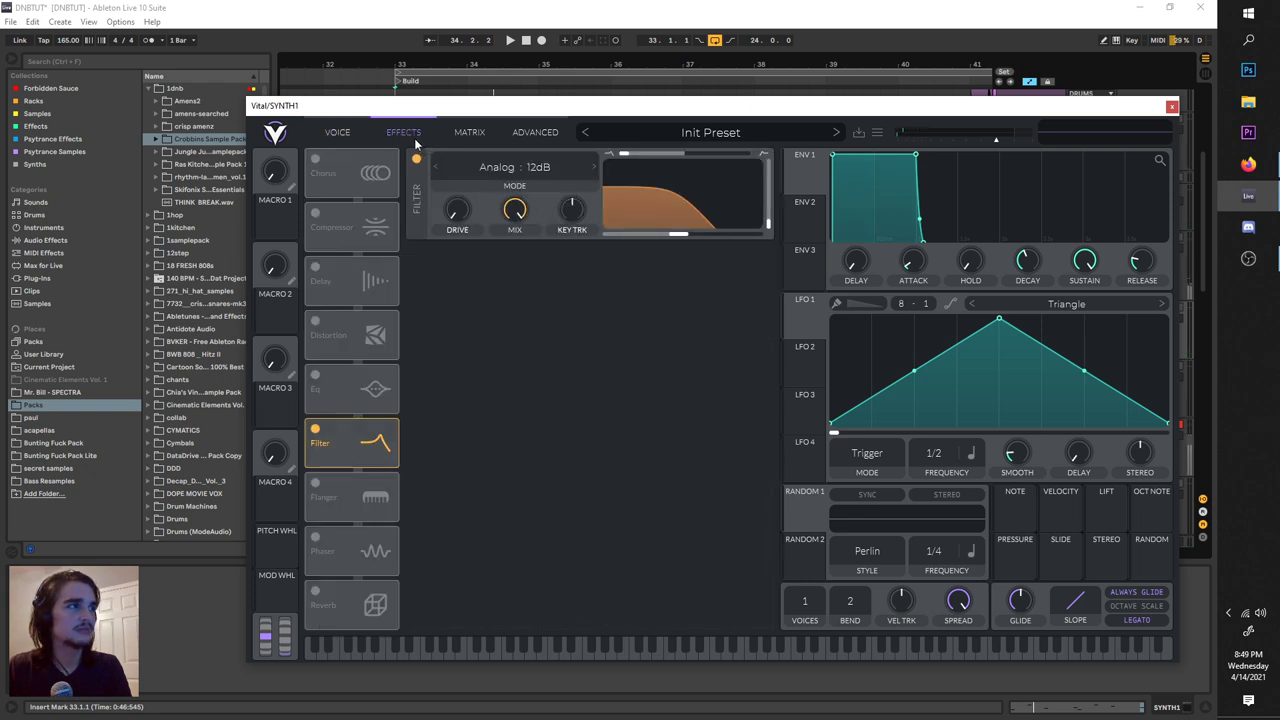
click(342, 133)
Reset the second SYNTH1's Vital patch to the initial preset and set playback to start at bar 33.
click(877, 133)
click(912, 150)
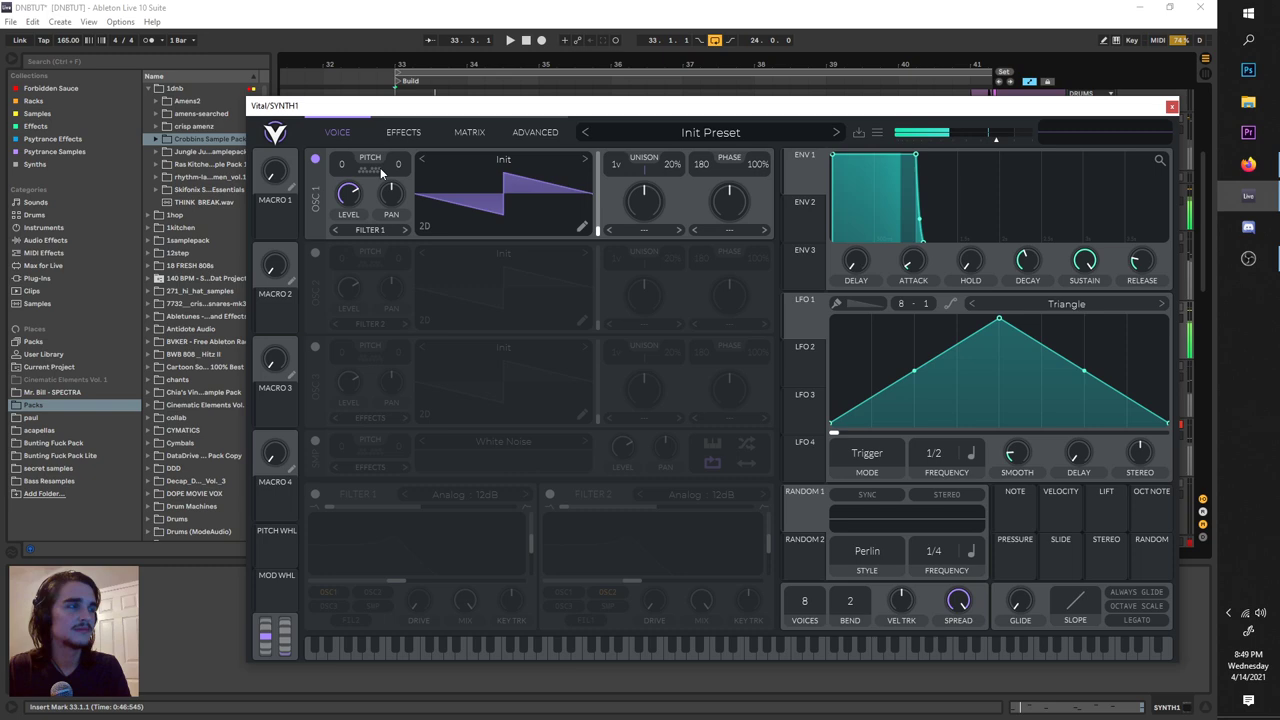
drag(390, 99, 411, 452)
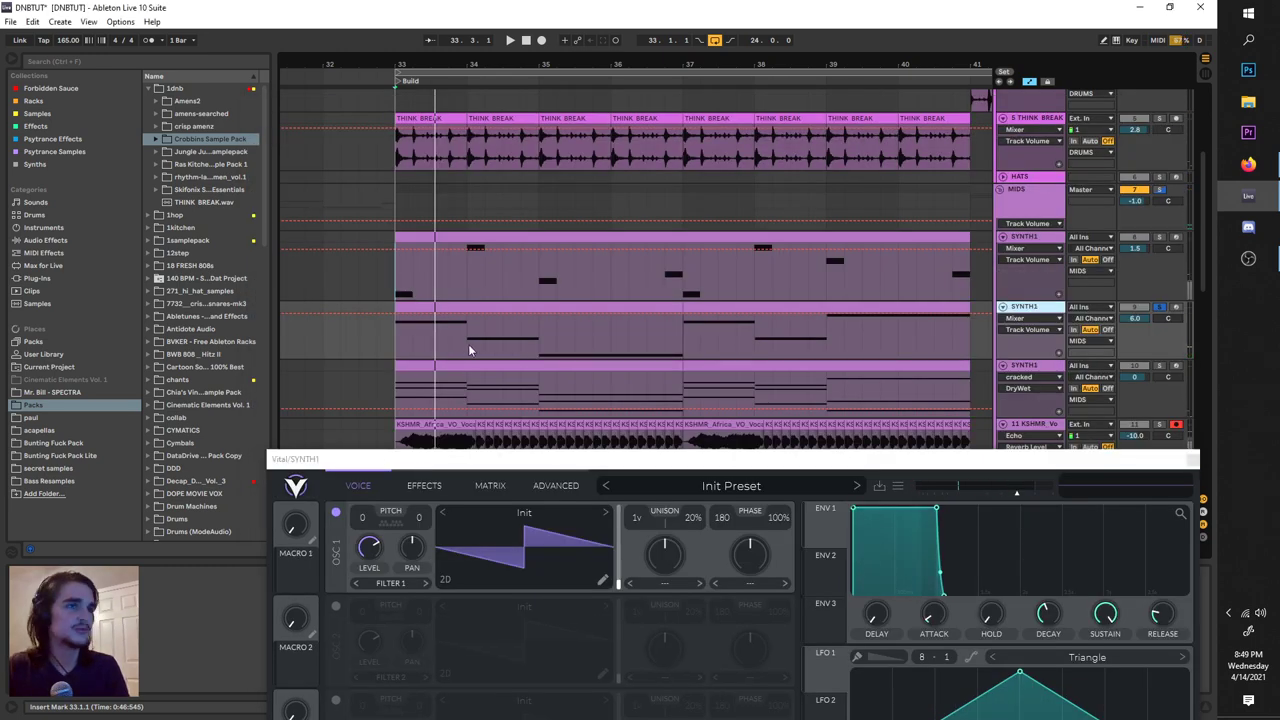
click(402, 334)
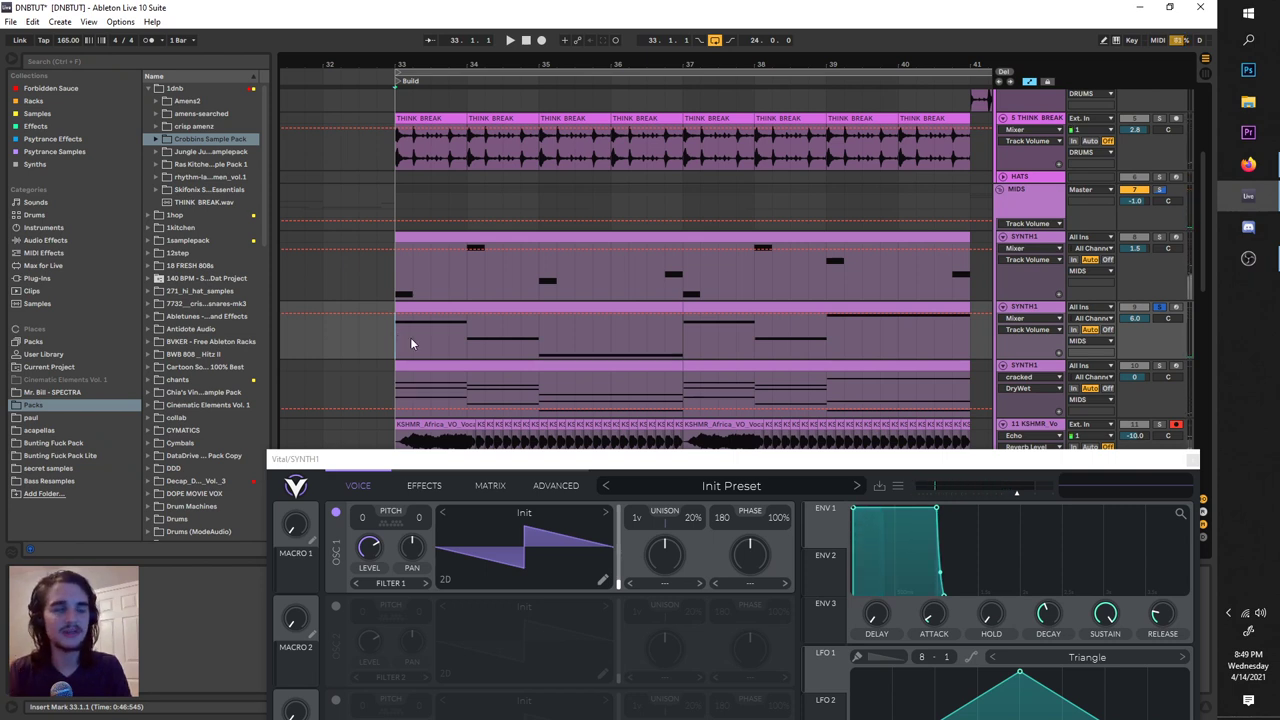
drag(489, 460, 454, 141)
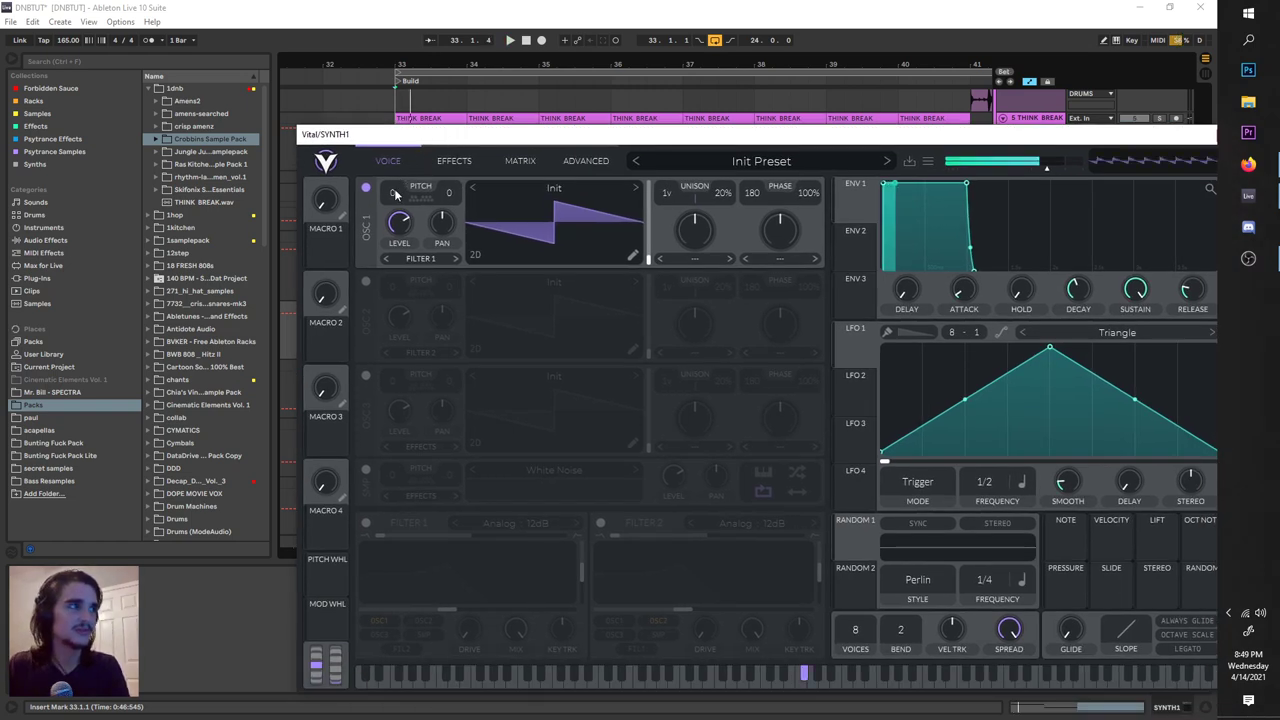
Transpose oscillator 1 to -36 and give it 5 unison voices with 12% detune.
drag(392, 191, 396, 209)
key(space)
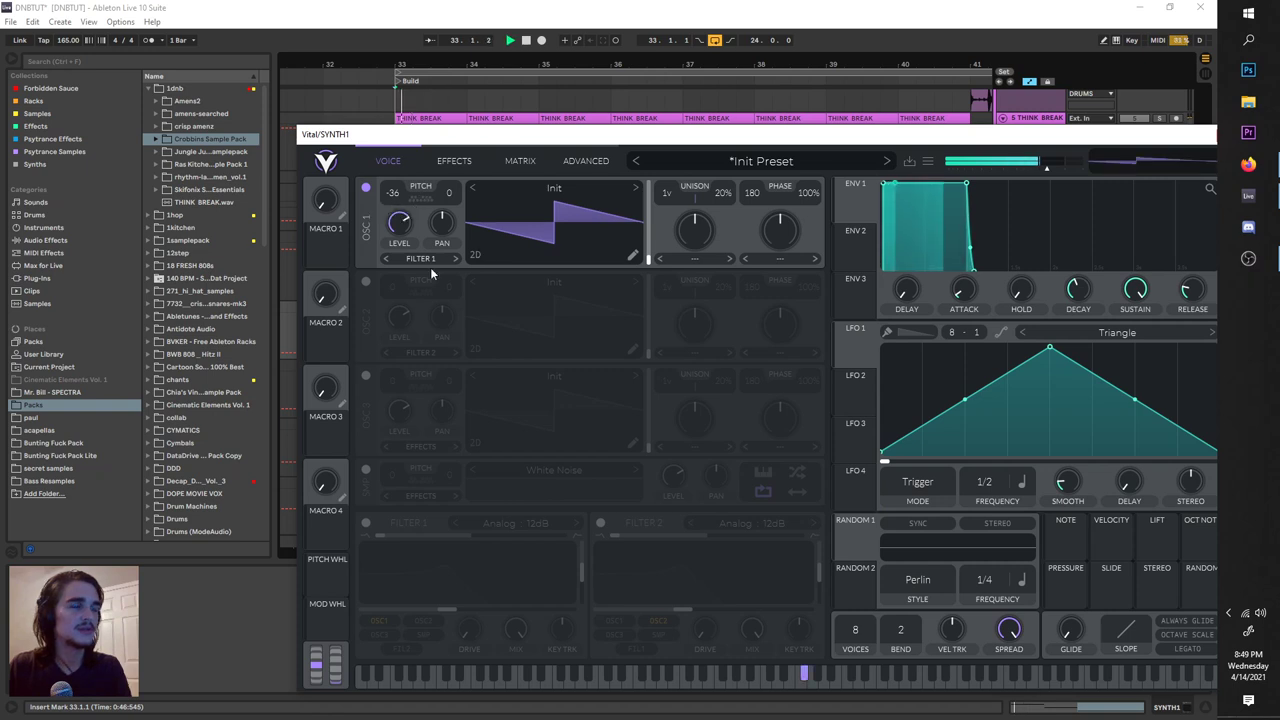
drag(665, 196, 672, 169)
Enable oscillator 2, transpose it to -24 and give it 6 unison voices with 18% detune, checking the sound in playback.
click(366, 281)
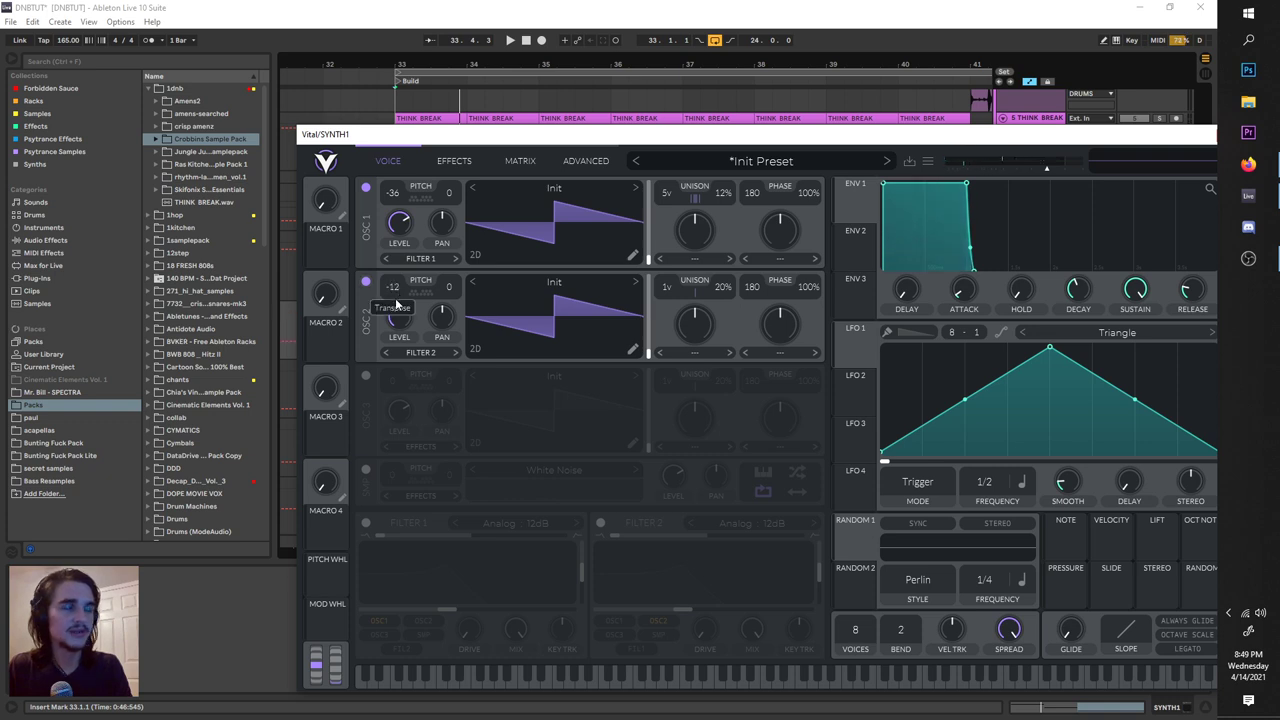
drag(397, 309, 398, 315)
key(space)
drag(669, 294, 722, 287)
double_click(718, 288)
key(space)
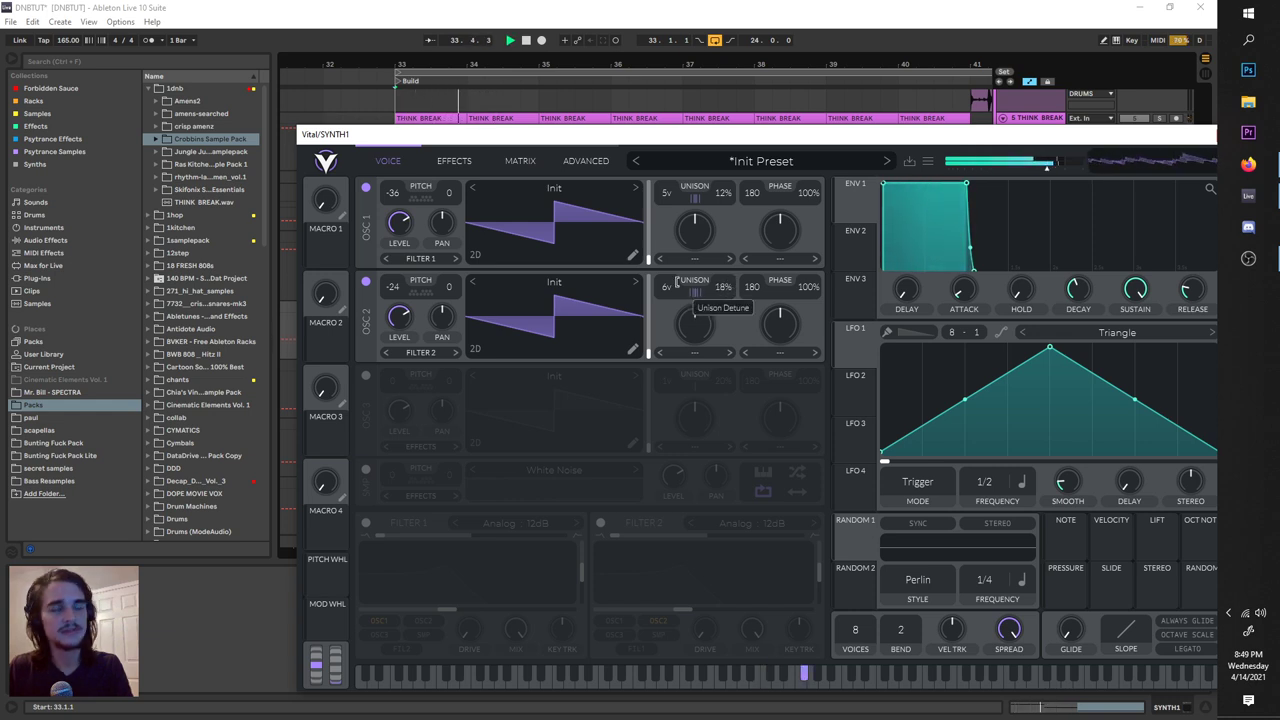
key(space)
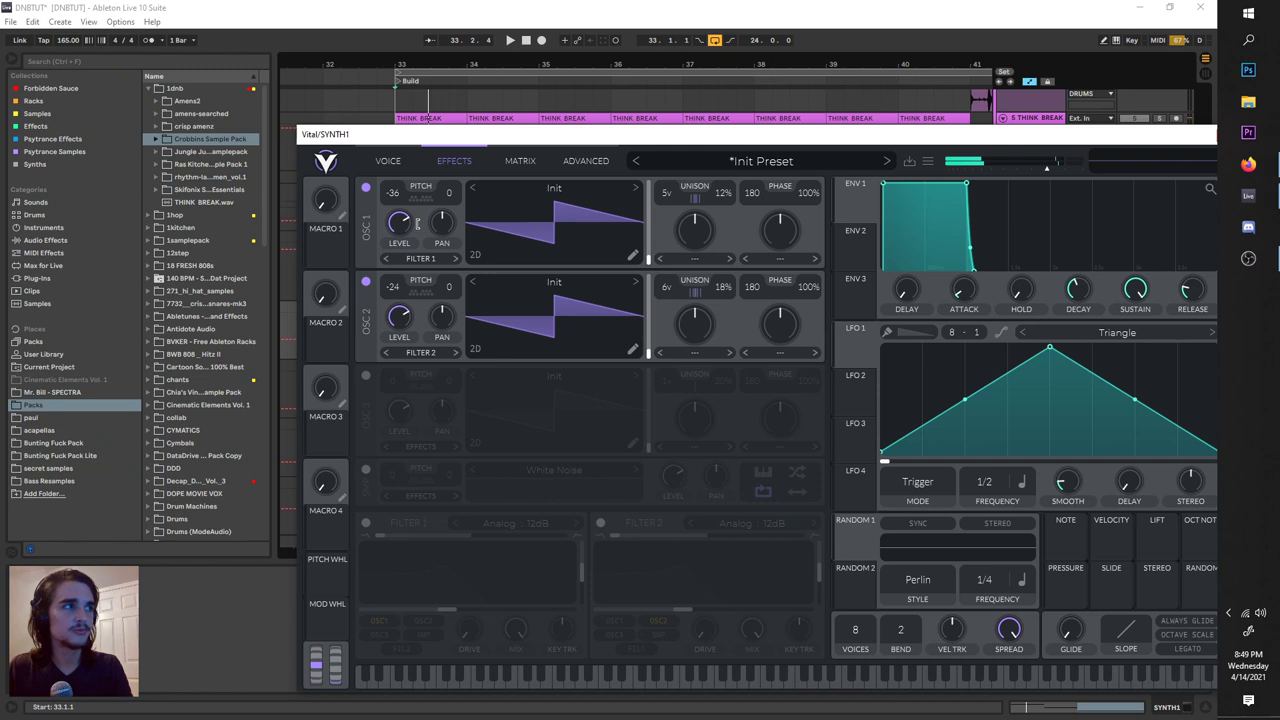
Enable Vital's Analog 12dB filter effect and lower its cutoff to about 2.04 semitones during playback.
click(442, 162)
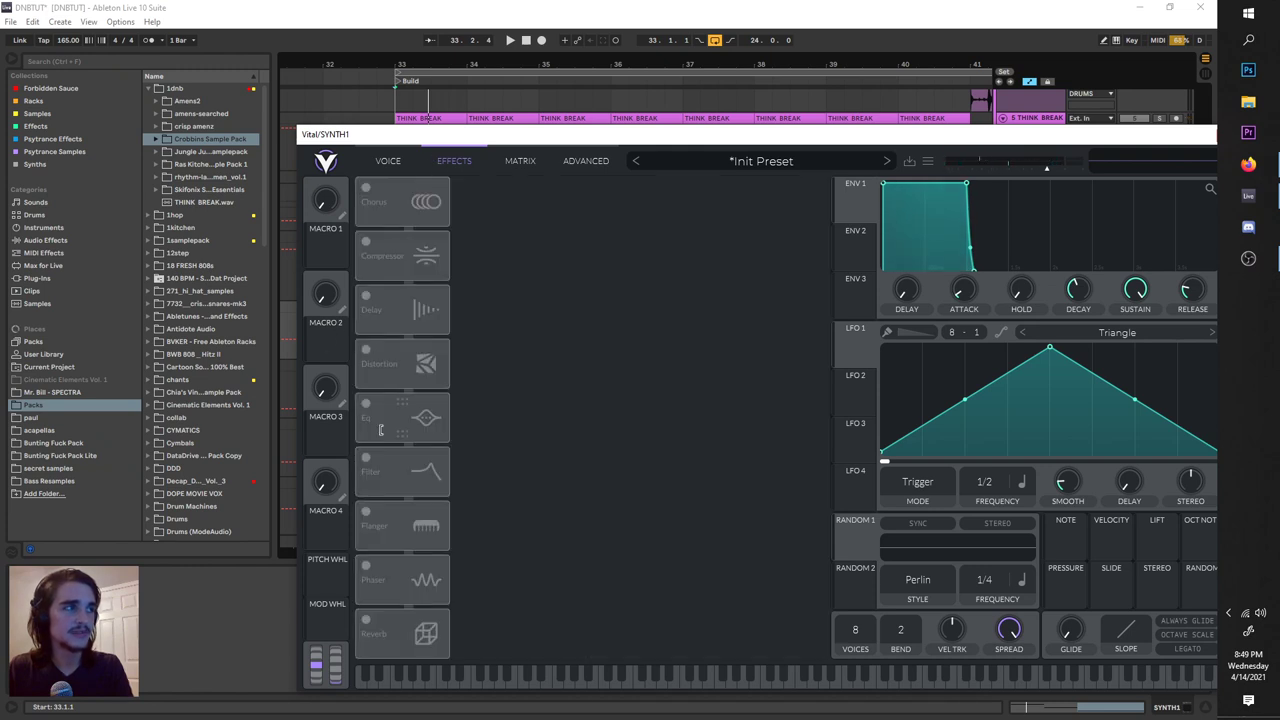
key(space)
click(366, 457)
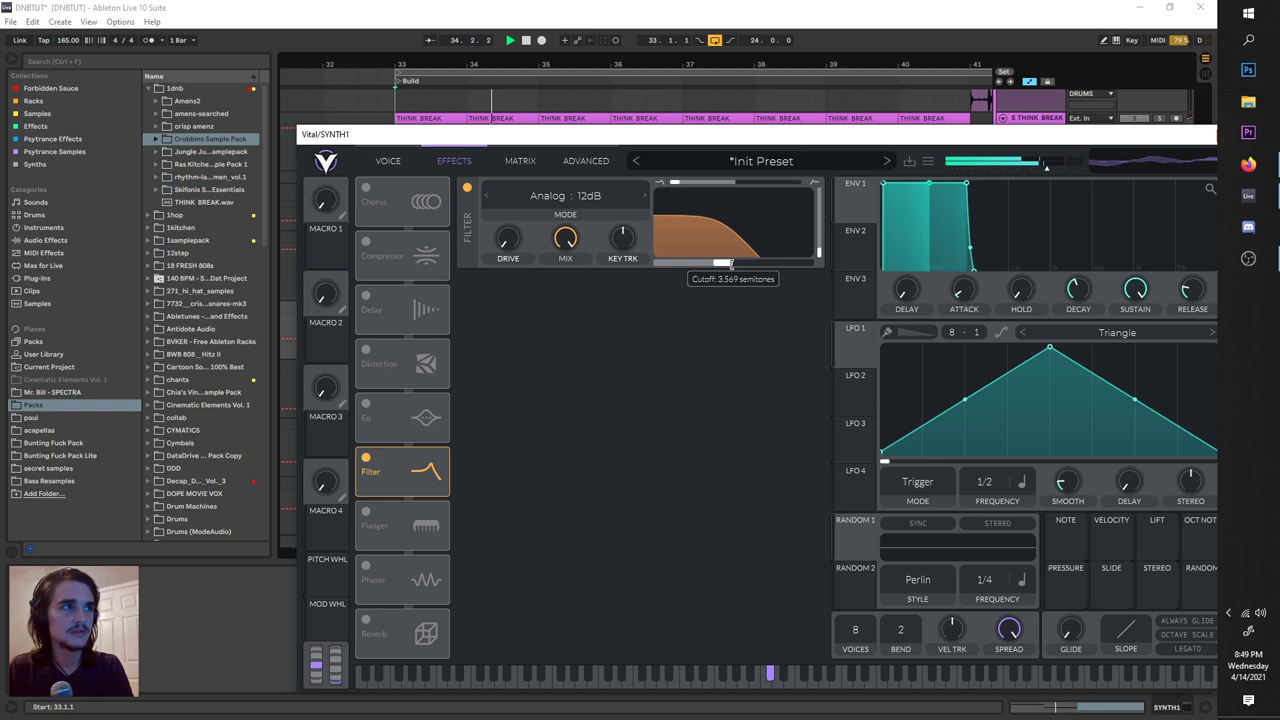
mouse_move(733, 264)
mouse_down()
mouse_move(760, 265)
mouse_move(698, 272)
mouse_move(729, 262)
mouse_move(716, 264)
mouse_up()
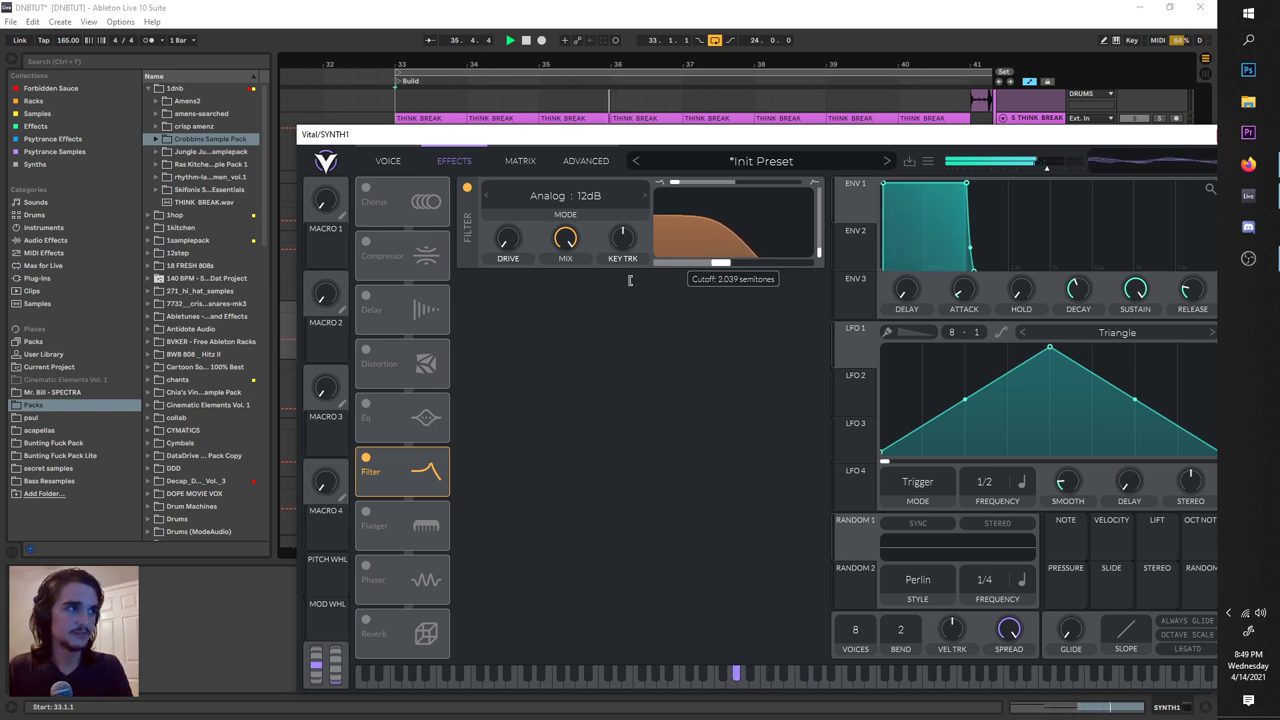
Enable Vital's multiband compressor and switch it off and on during playback to compare the sound.
click(366, 241)
key(space)
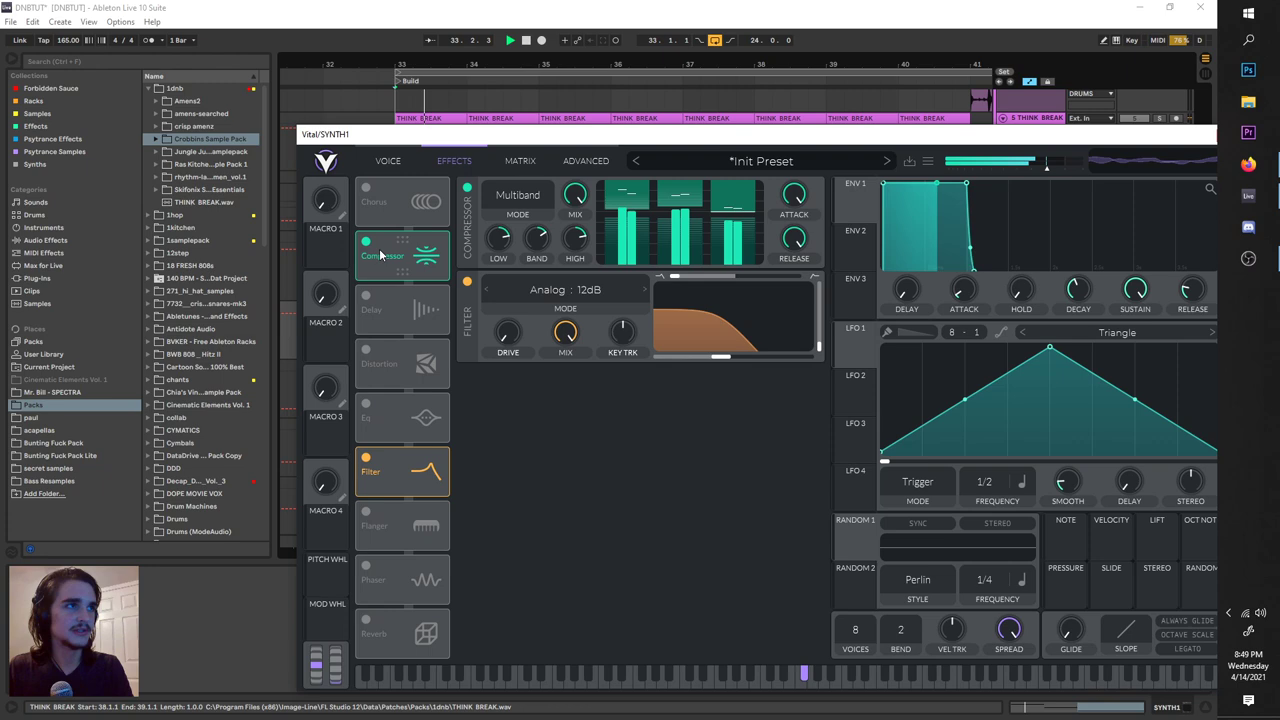
click(366, 242)
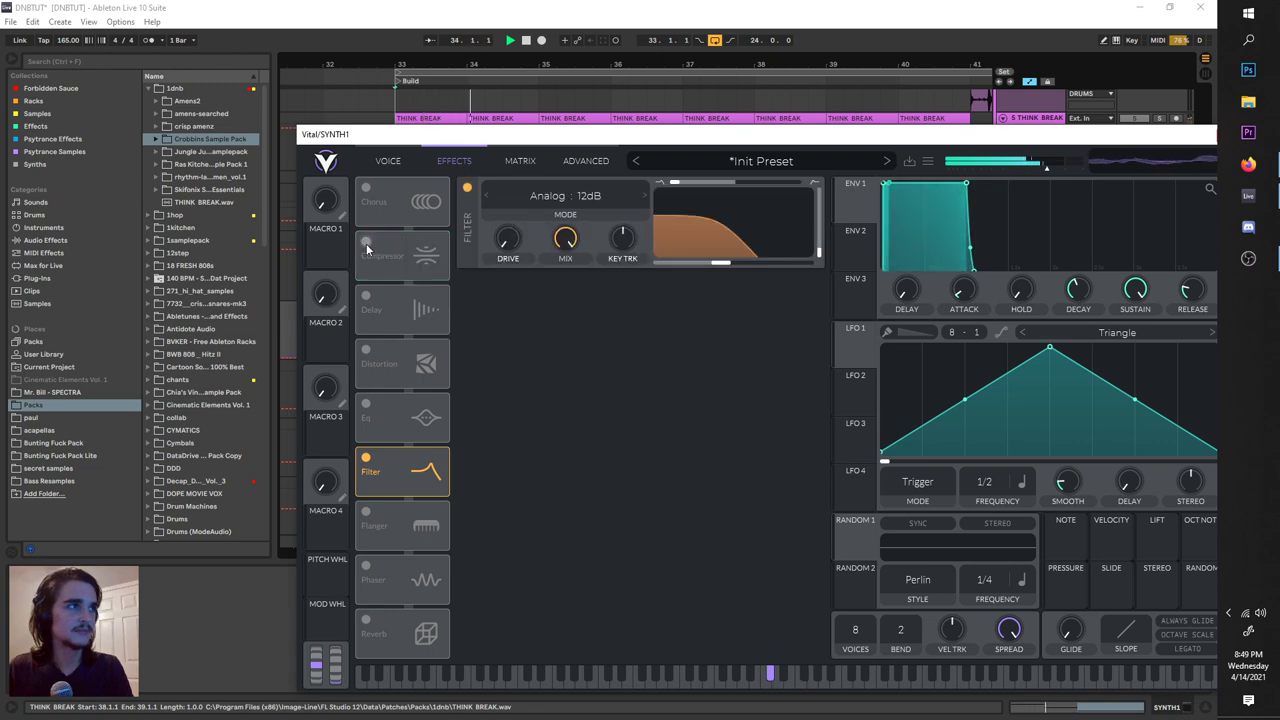
click(366, 242)
drag(612, 137, 360, 160)
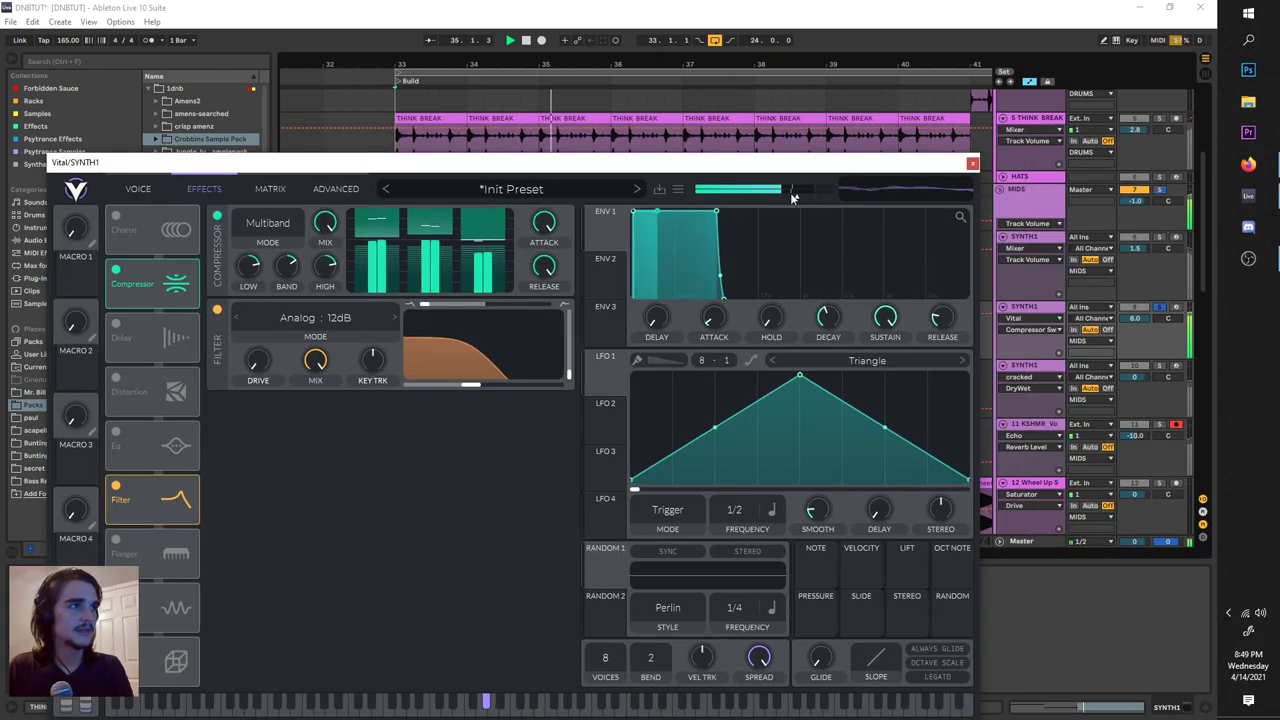
click(116, 268)
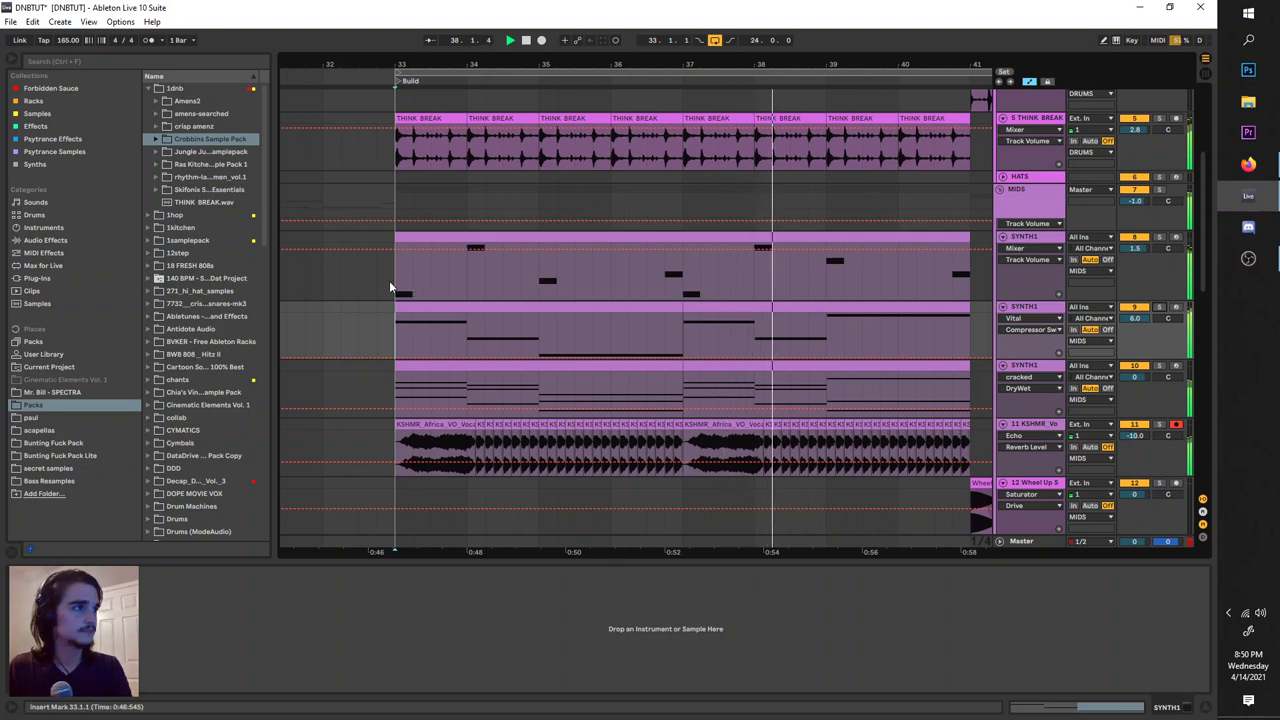
Play the Build's full mix, and audition the second SYNTH1 track on its own.
click(420, 272)
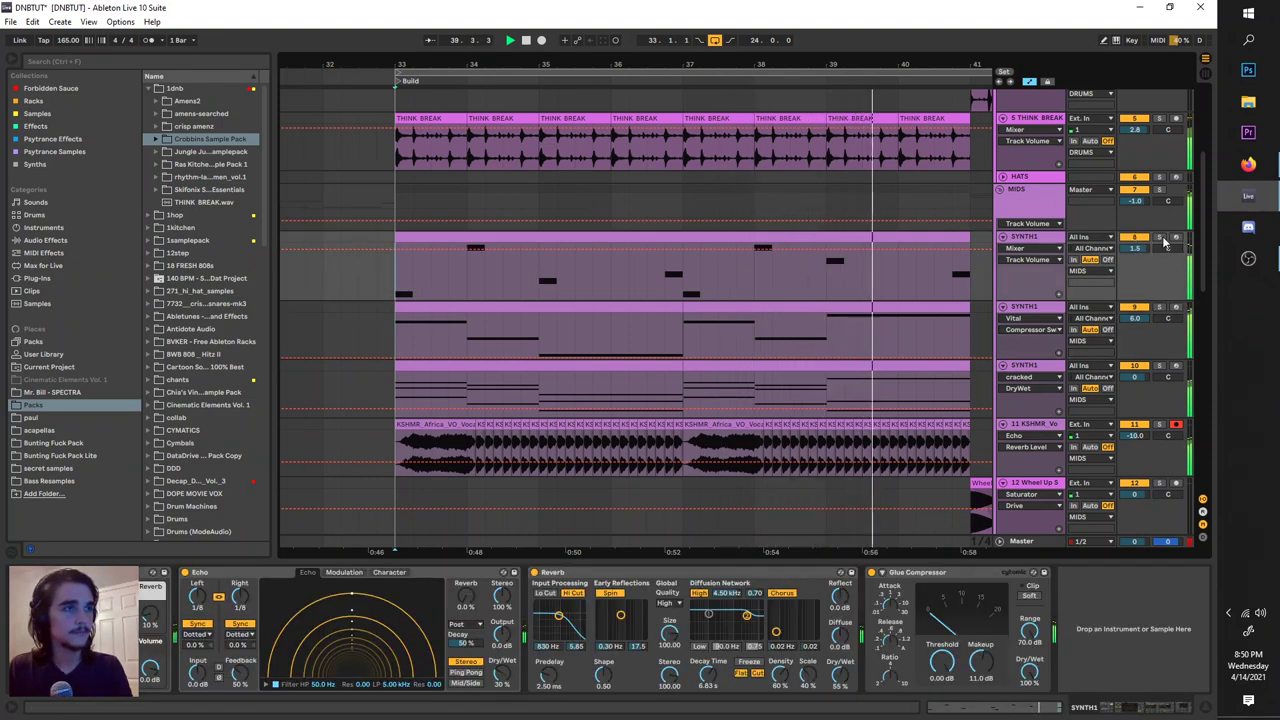
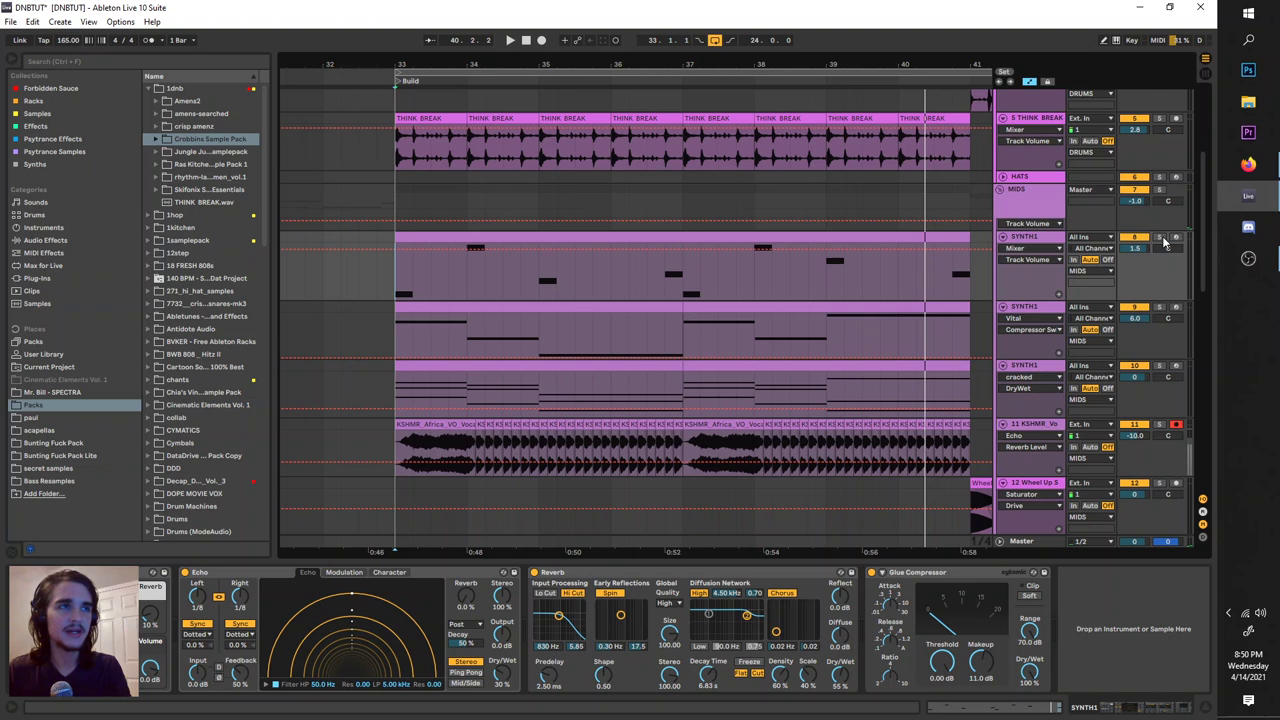
key(space)
click(1160, 307)
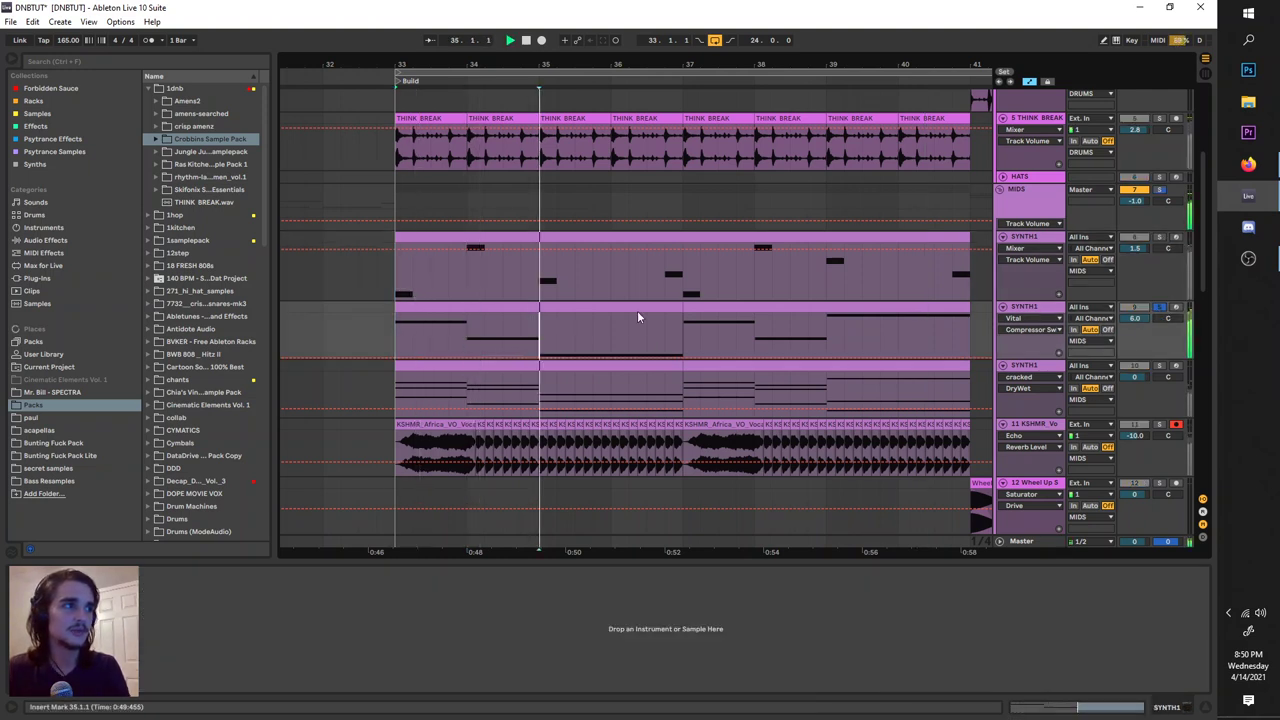
key(space)
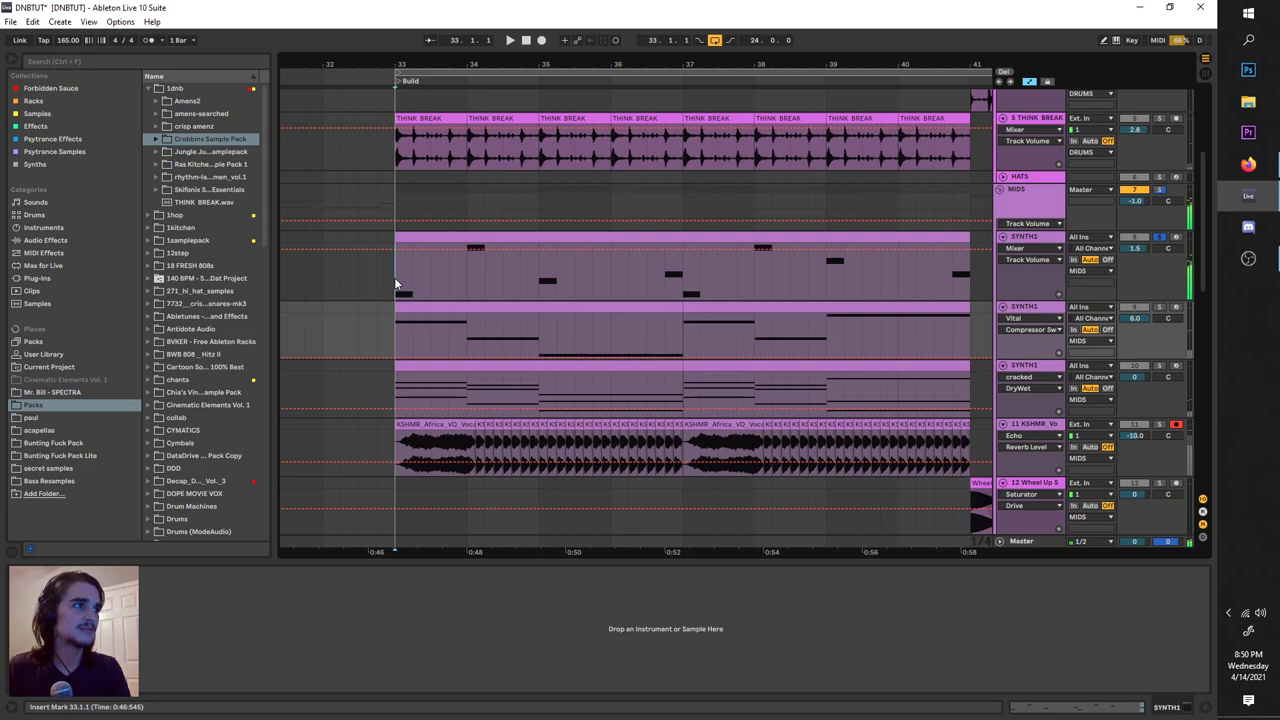
Solo the first SYNTH1 track and turn off its Echo and Reverb while playing from bar 34.
click(403, 283)
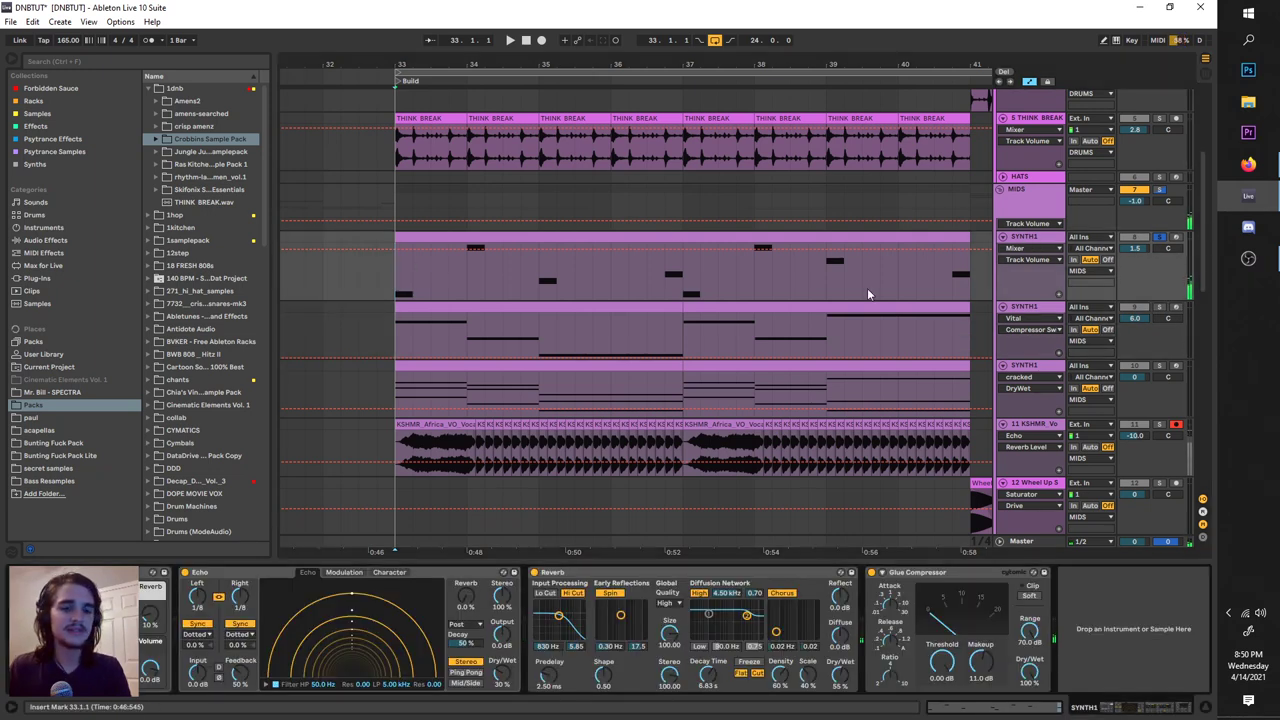
click(464, 275)
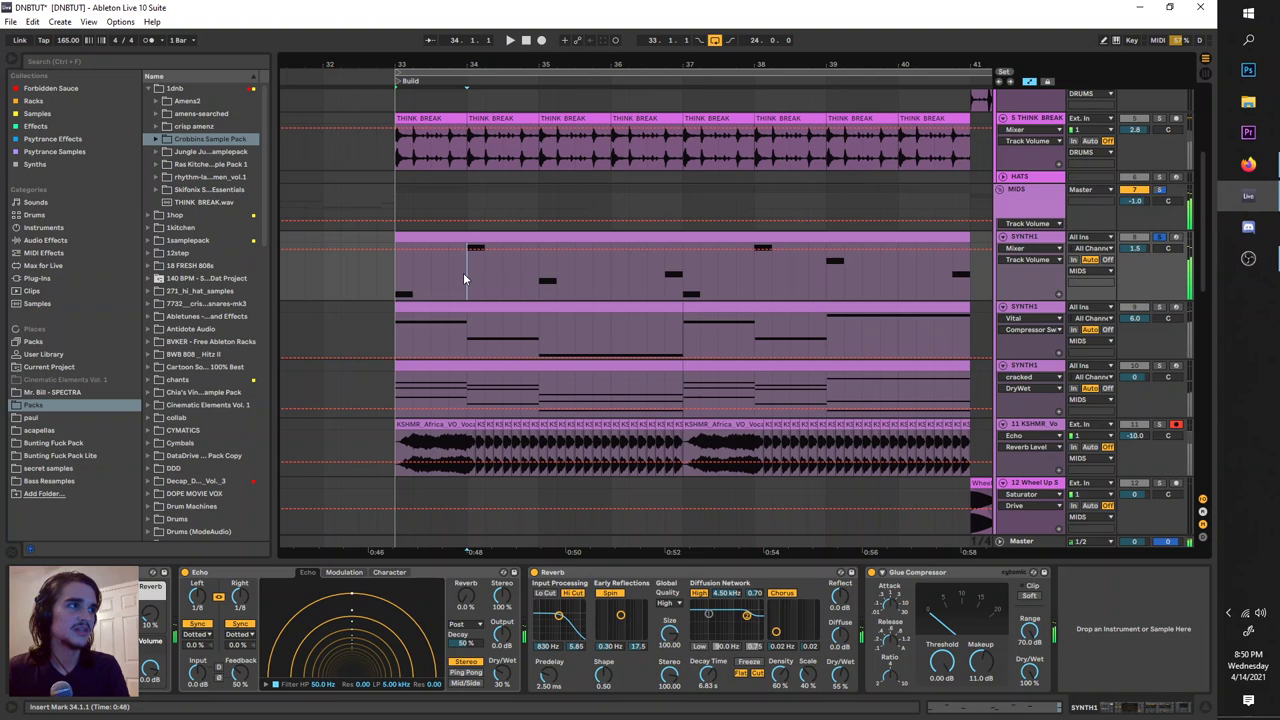
key(space)
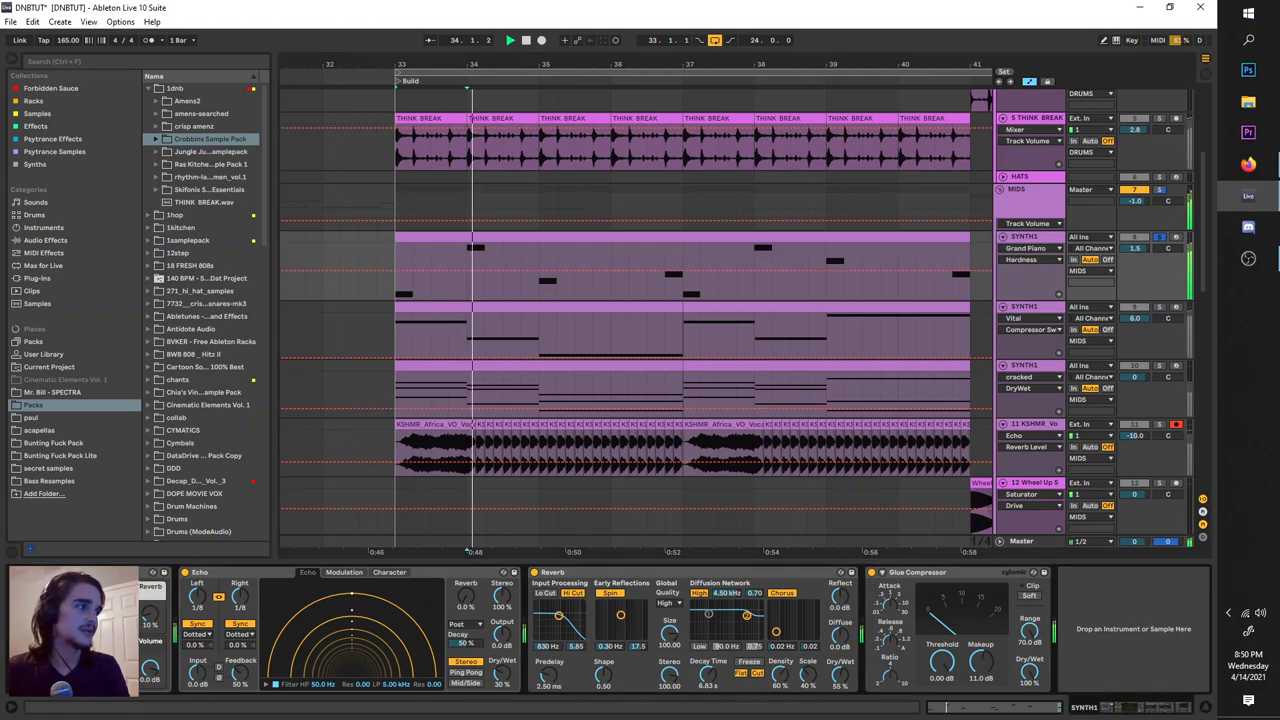
click(184, 573)
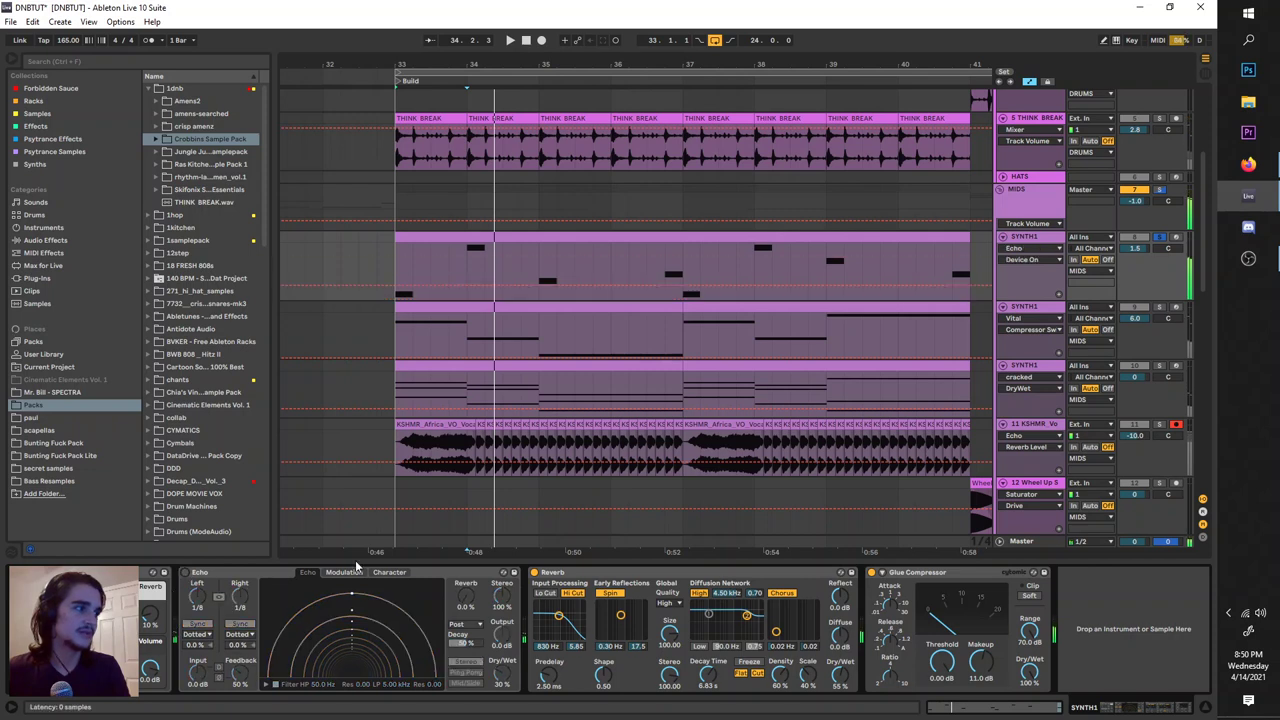
click(533, 574)
key(space)
key(space)
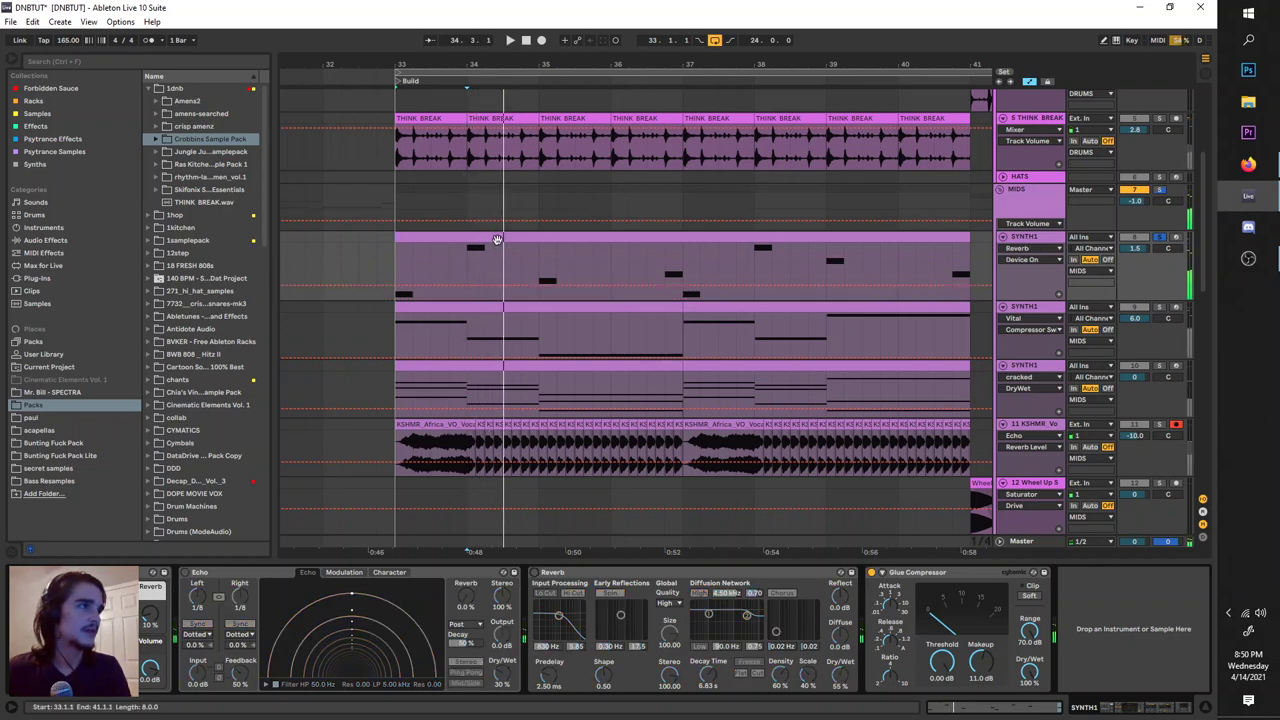
Open the first SYNTH1 track's MIDI clip and audition its notes from bar 33, starting with the opening A#3.
double_click(494, 240)
key(space)
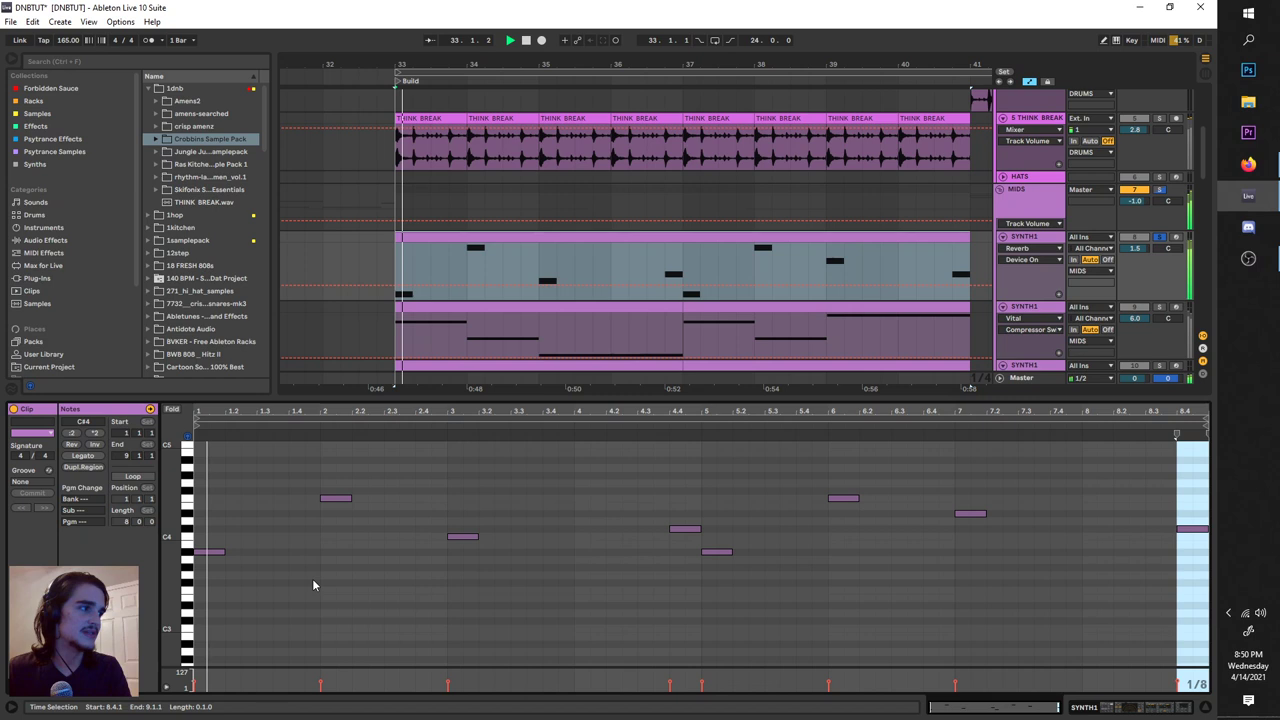
click(196, 678)
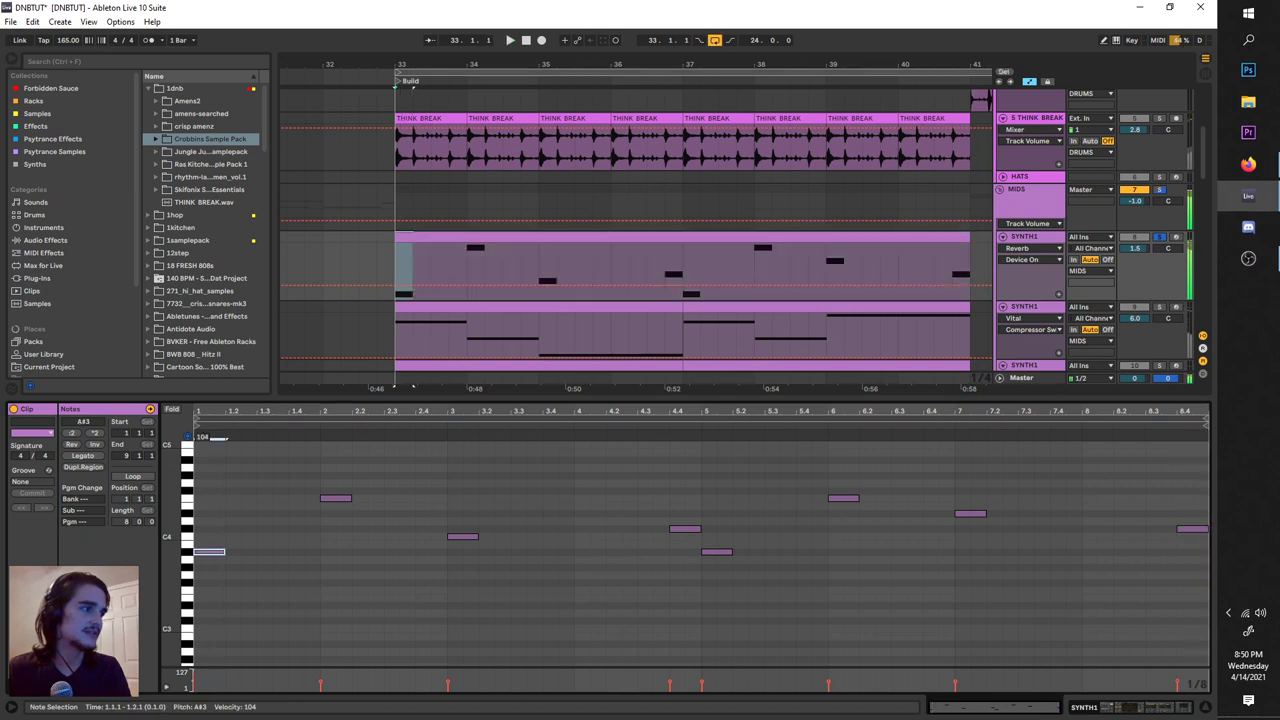
key(space)
key(space)
key(space)
click(394, 260)
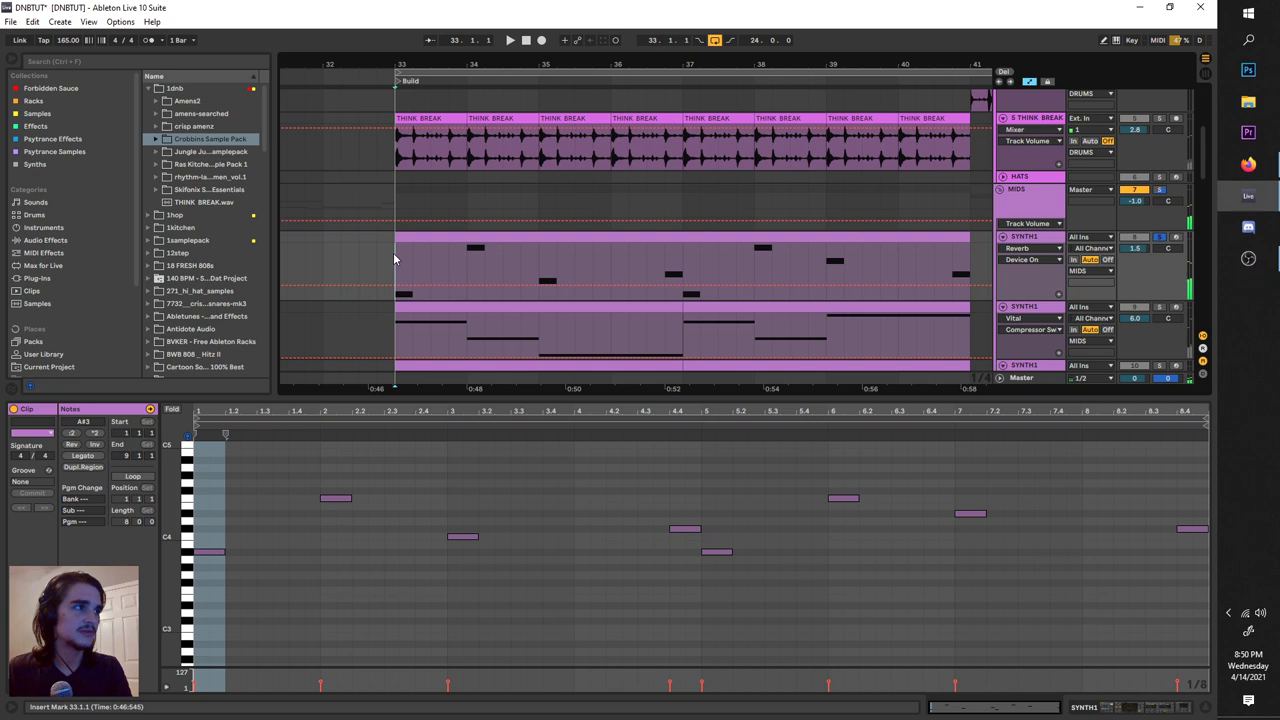
key(space)
key(space)
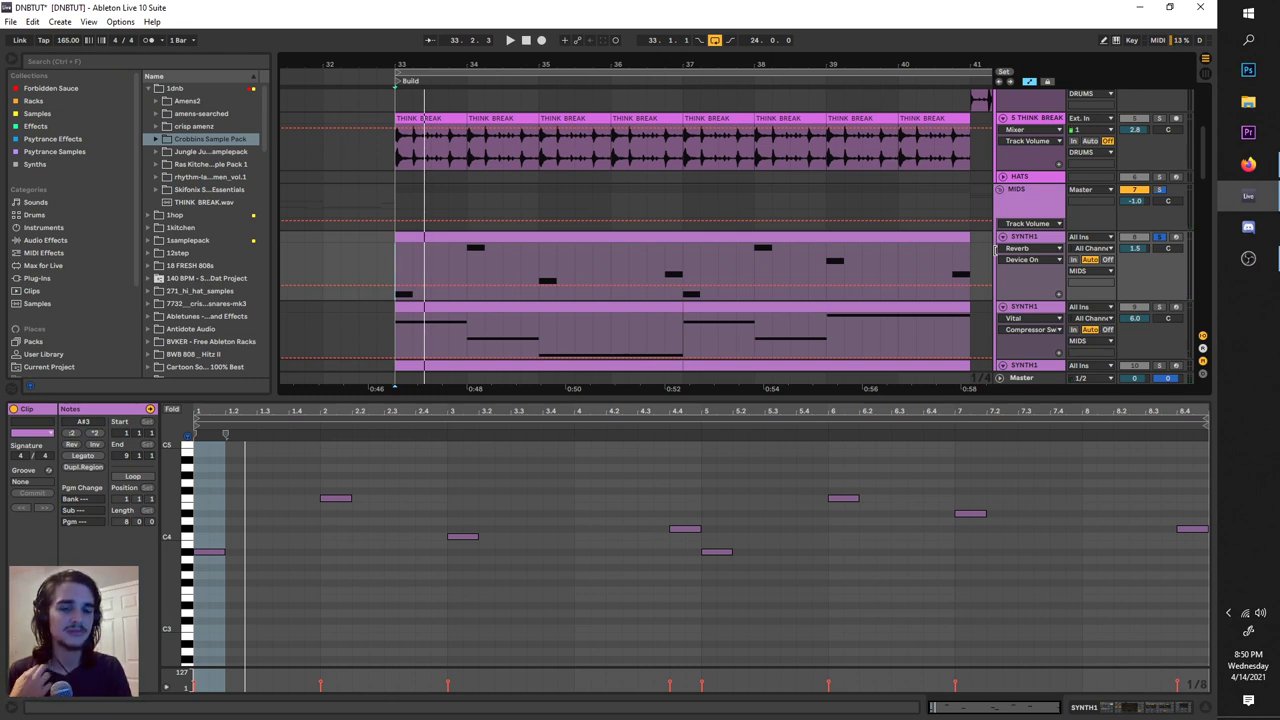
Play the first SYNTH1 track from bar 37 and take it out of solo.
click(688, 274)
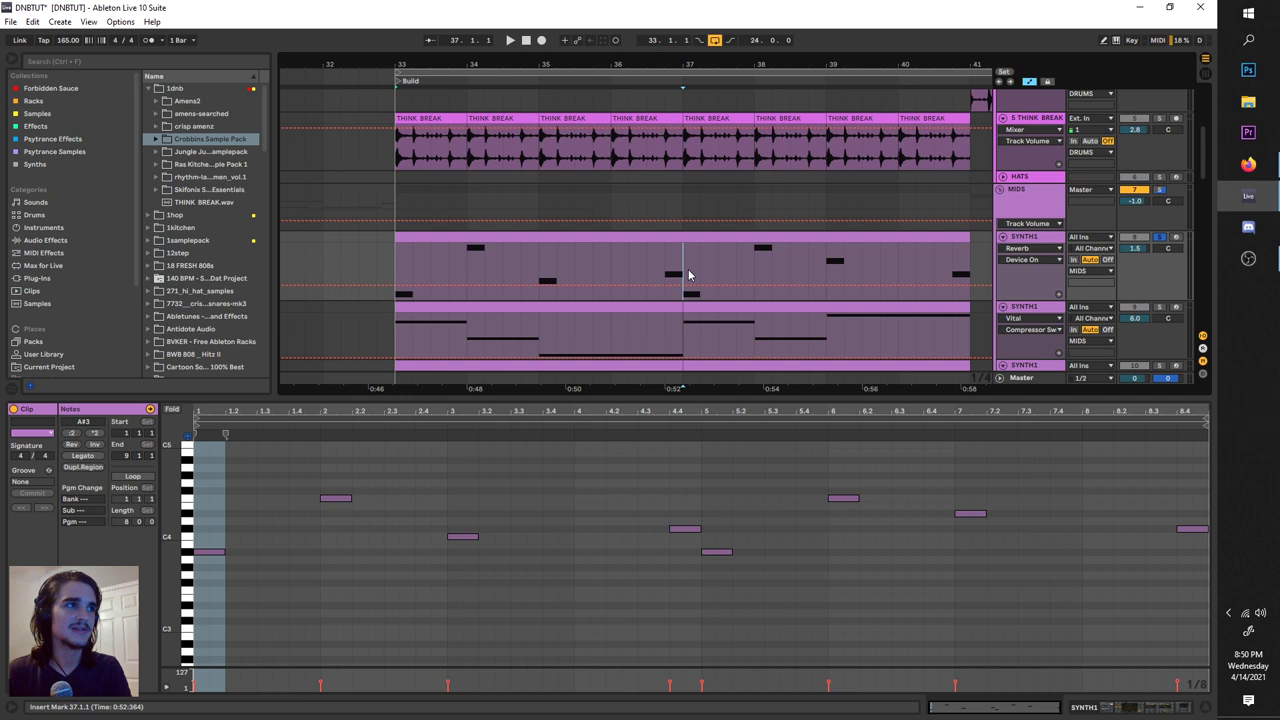
key(space)
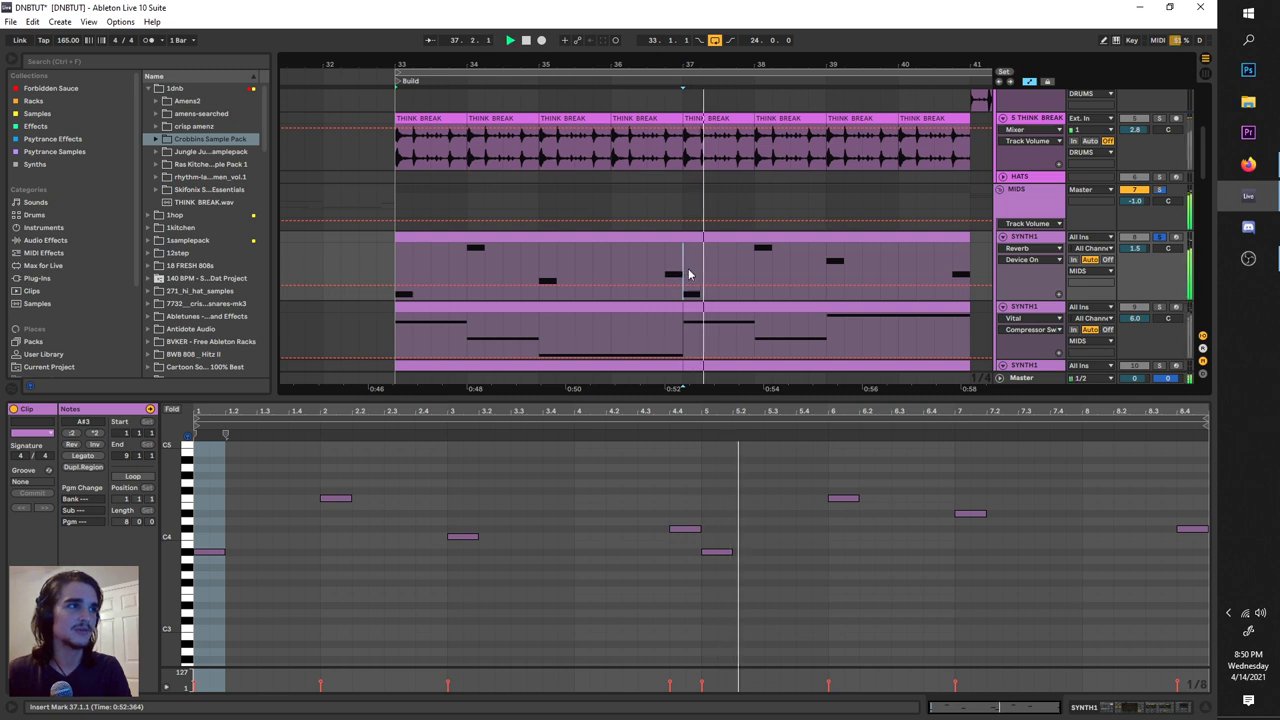
click(1158, 245)
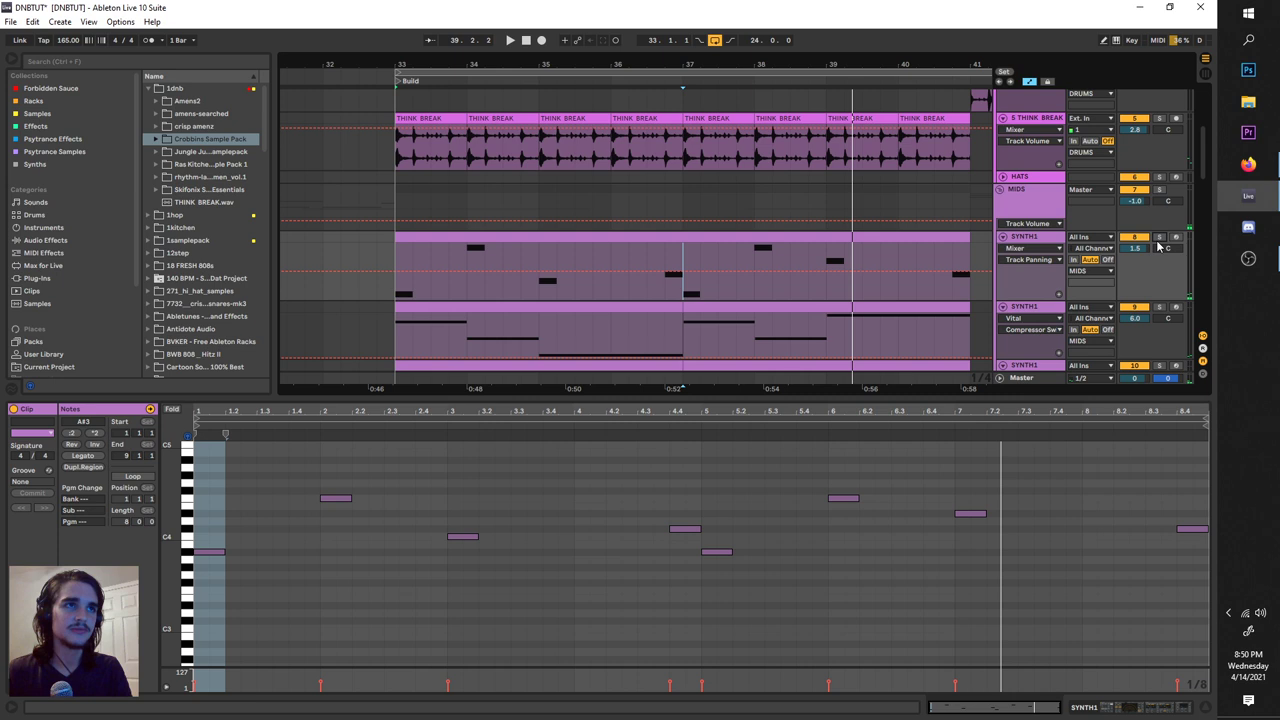
Solo the first SYNTH1 track with its devices shown, and find Echo among the audio effects.
click(1158, 238)
double_click(1041, 240)
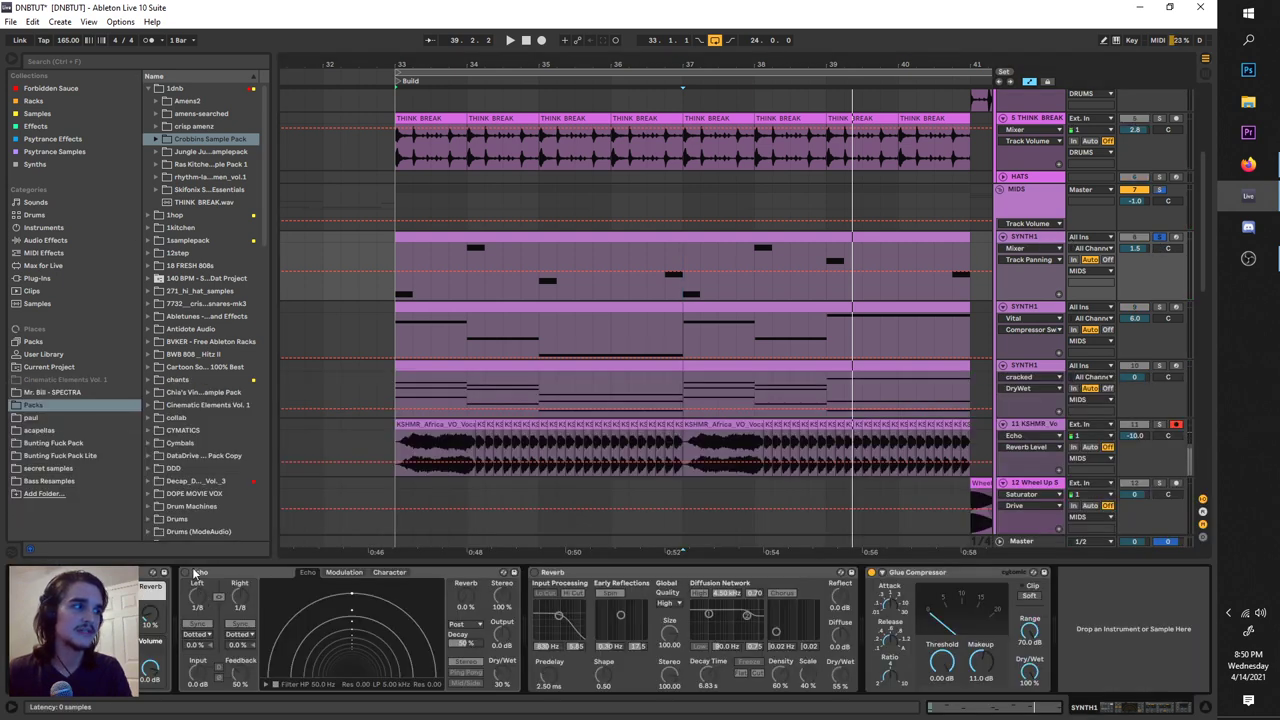
click(68, 62)
text(ECHO)
click(30, 240)
drag(172, 100, 386, 640)
Turn the first SYNTH1 track's Echo and Reverb back on during playback, with Echo's Dry/Wet at 30%.
key(space)
drag(504, 677, 505, 706)
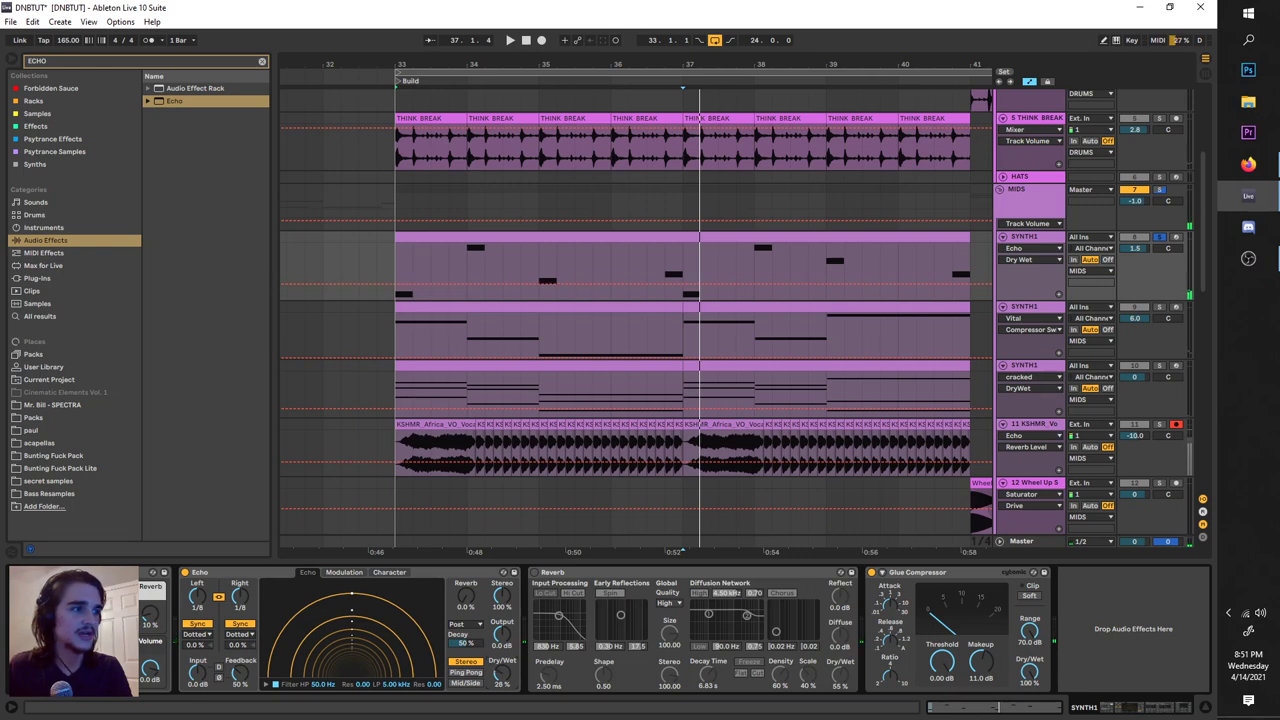
click(534, 572)
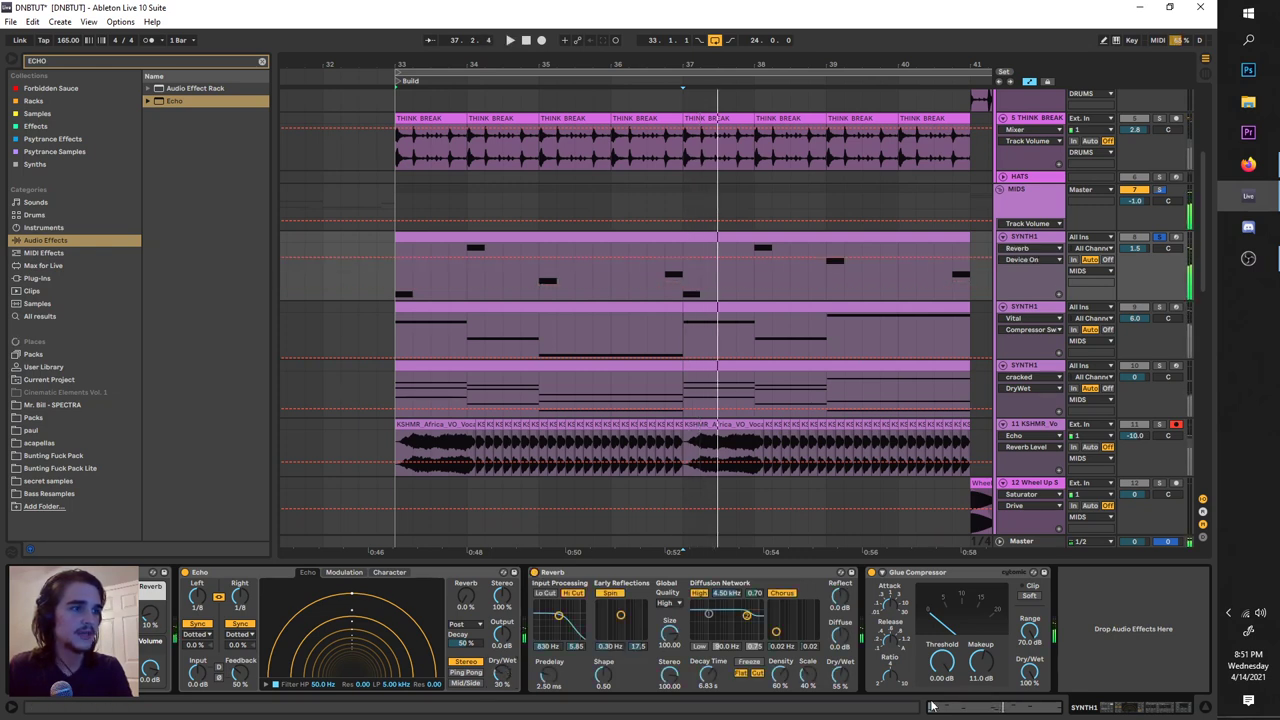
Solo the second SYNTH1 track and audition it from bar 33.
click(797, 318)
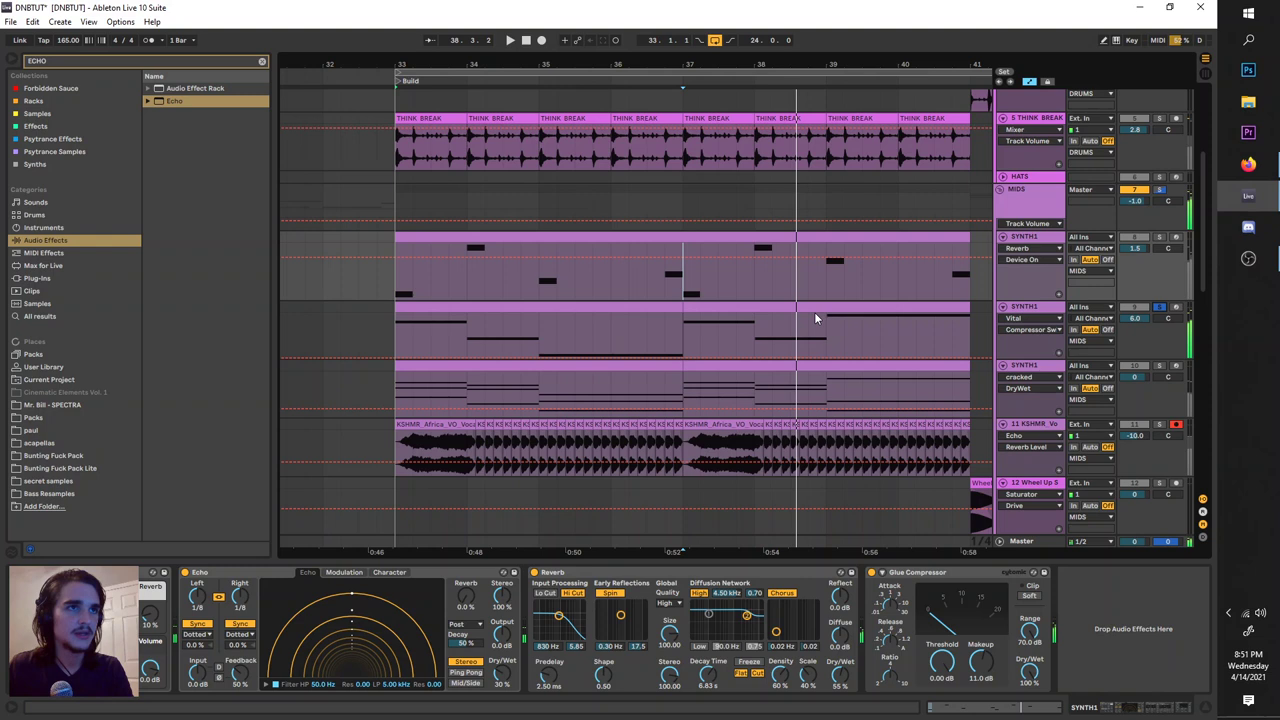
click(396, 335)
key(space)
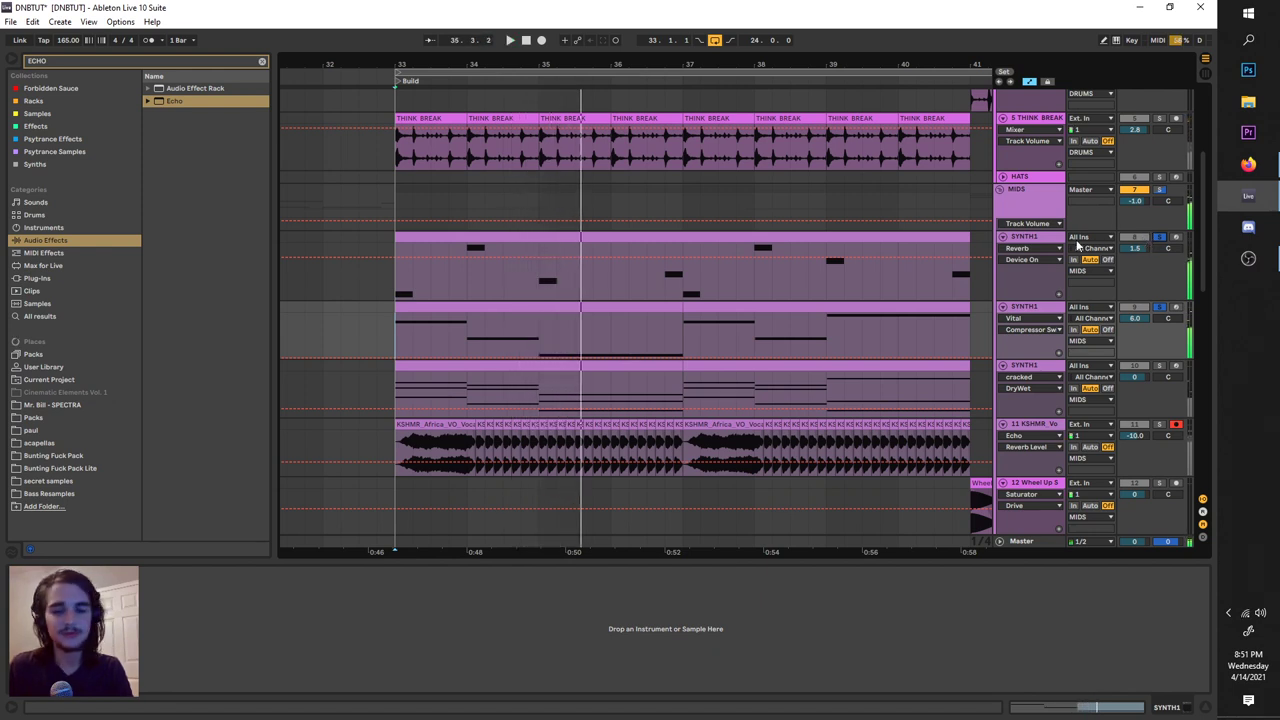
Audition the third SYNTH1 track on its own from bar 33, with its cracked device on and bypassed.
click(1157, 368)
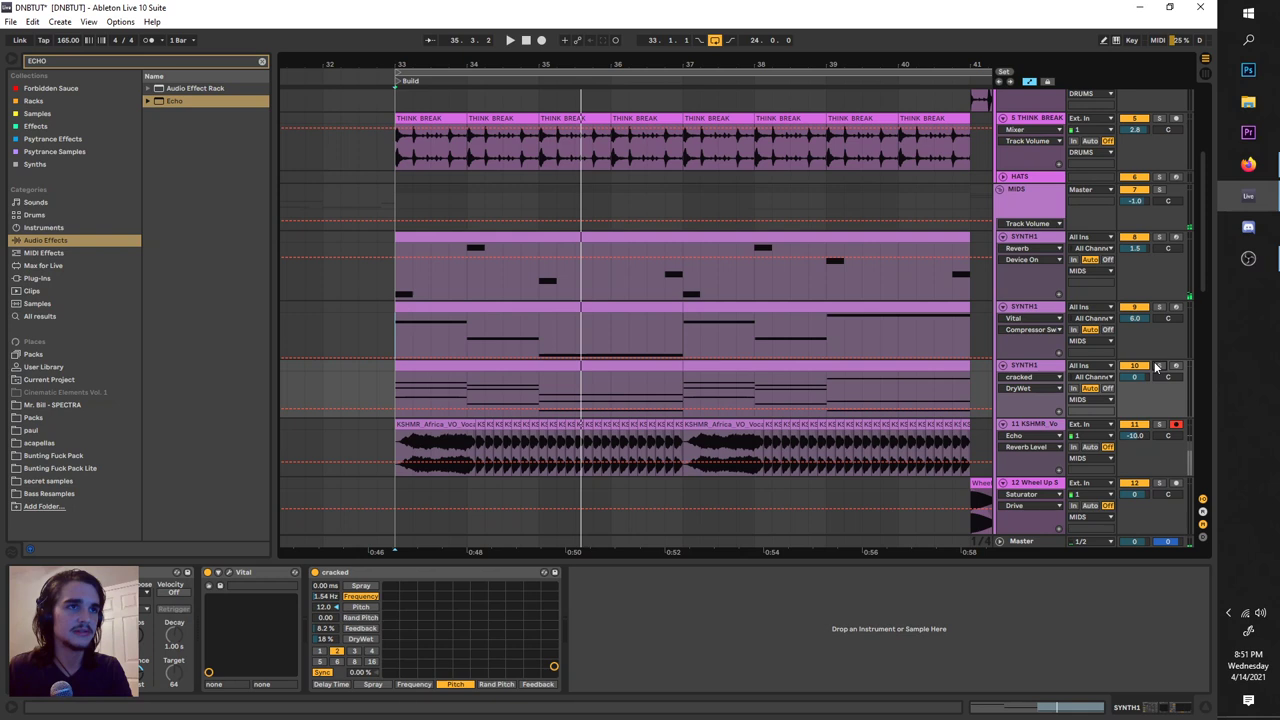
key(space)
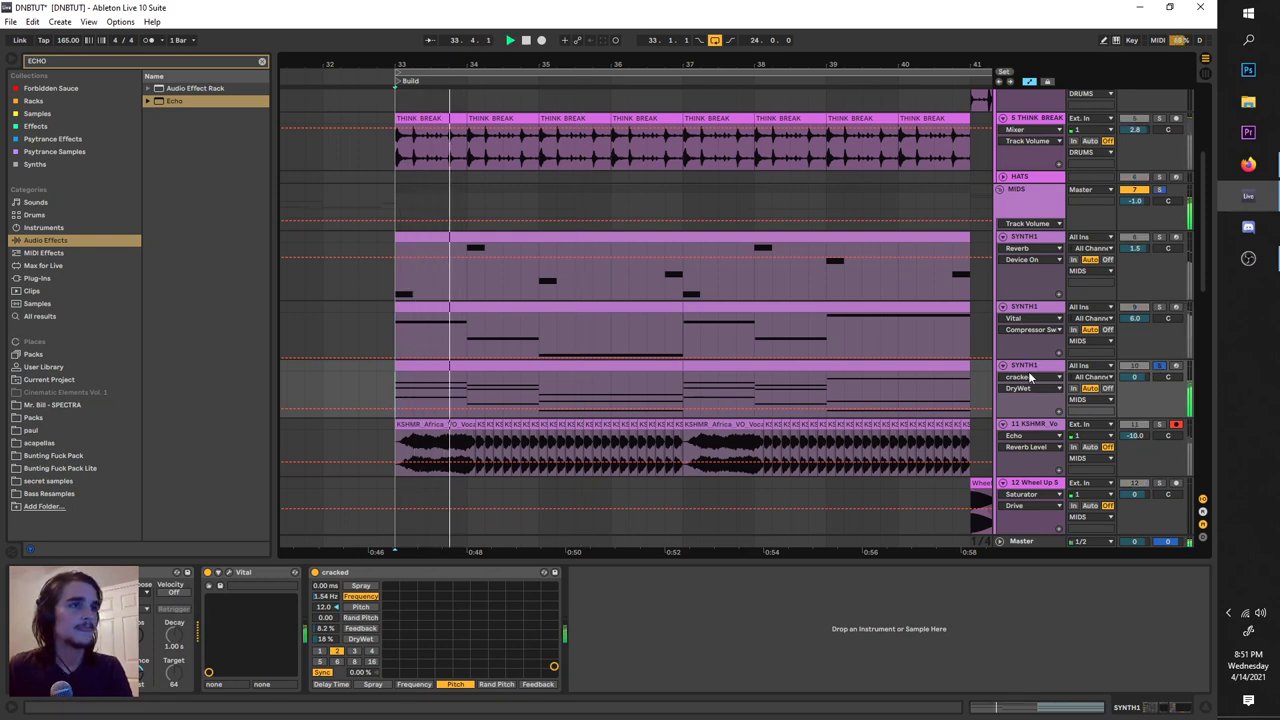
key(space)
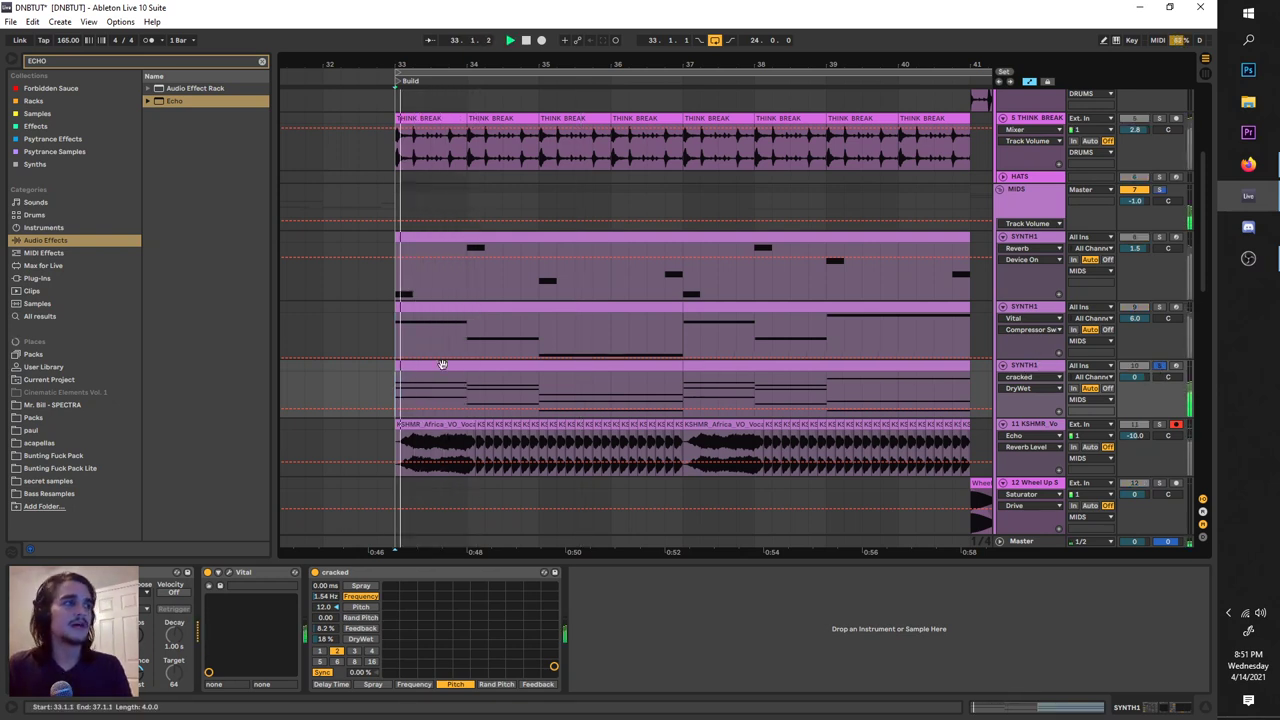
click(397, 387)
key(space)
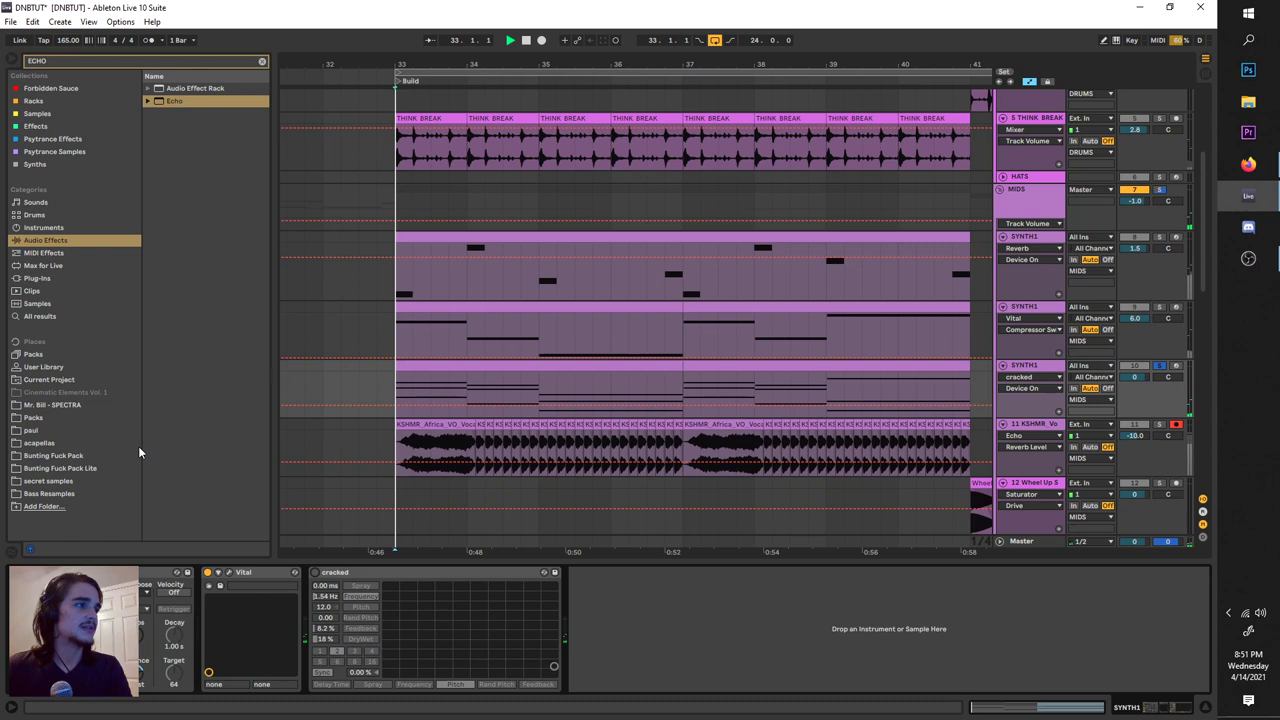
key(space)
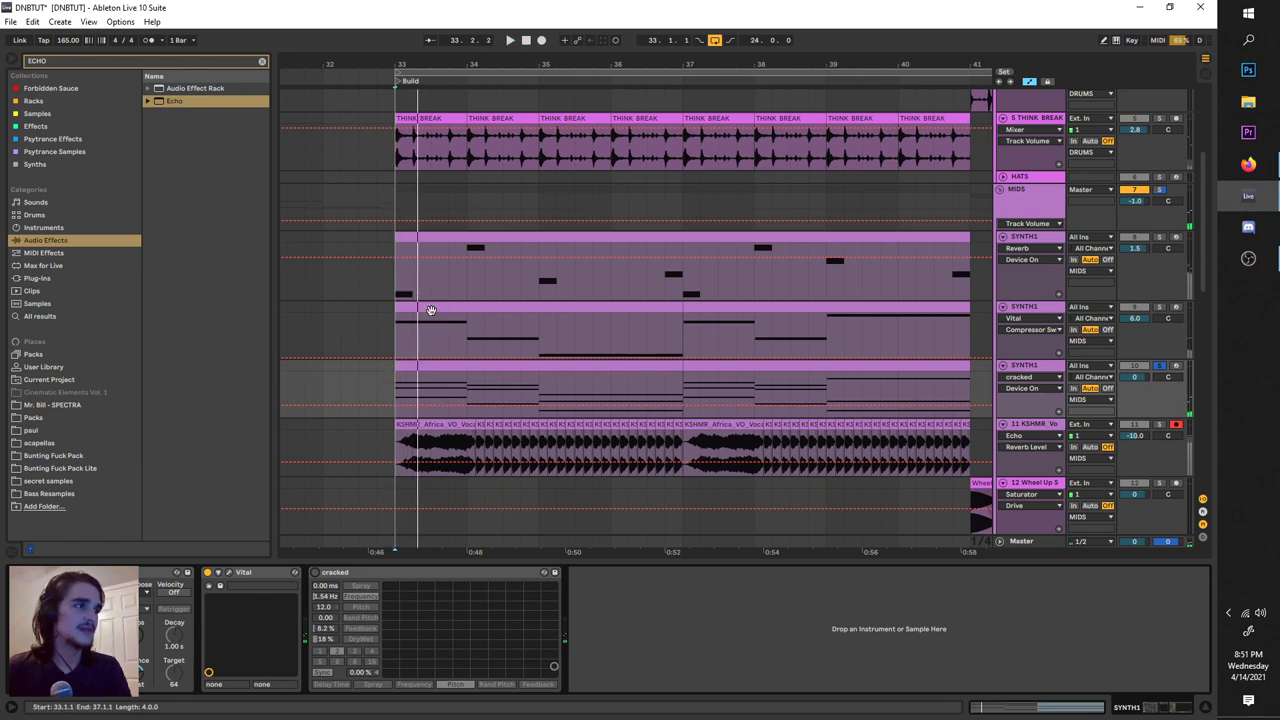
Open the third SYNTH1 track's Vital synth, and find Arpeggiator among the MIDI effects.
double_click(431, 310)
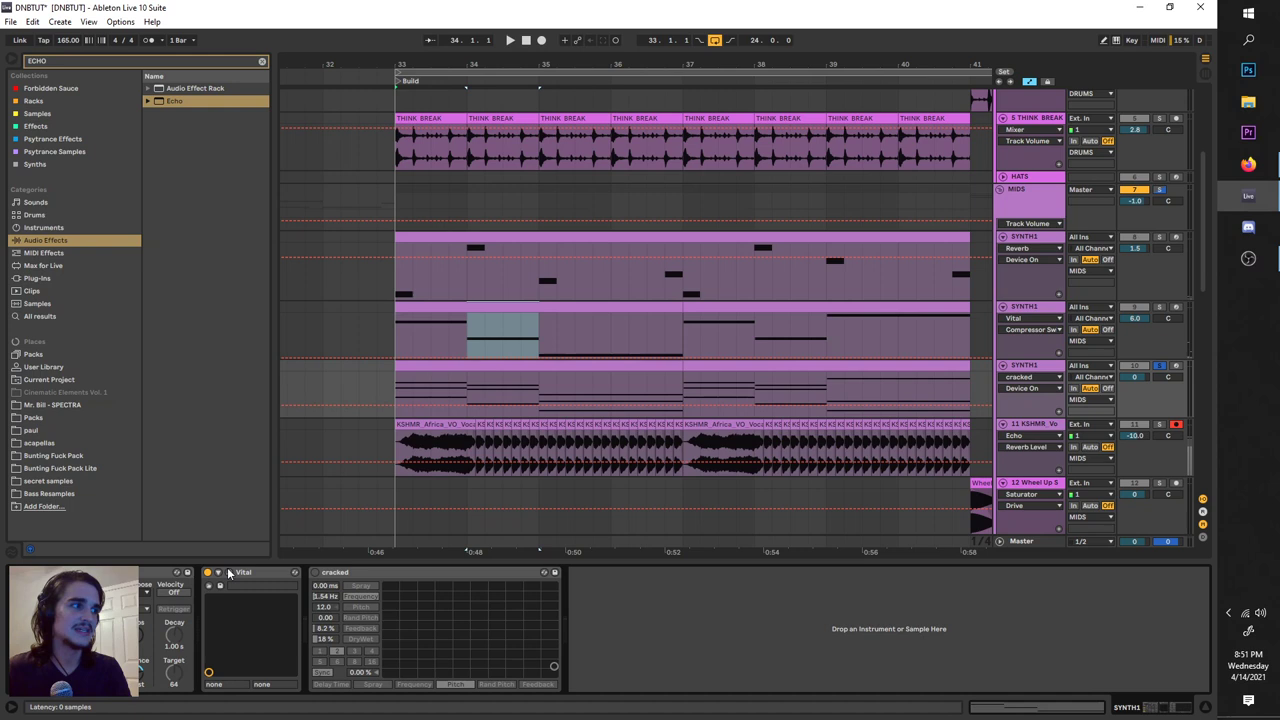
click(228, 573)
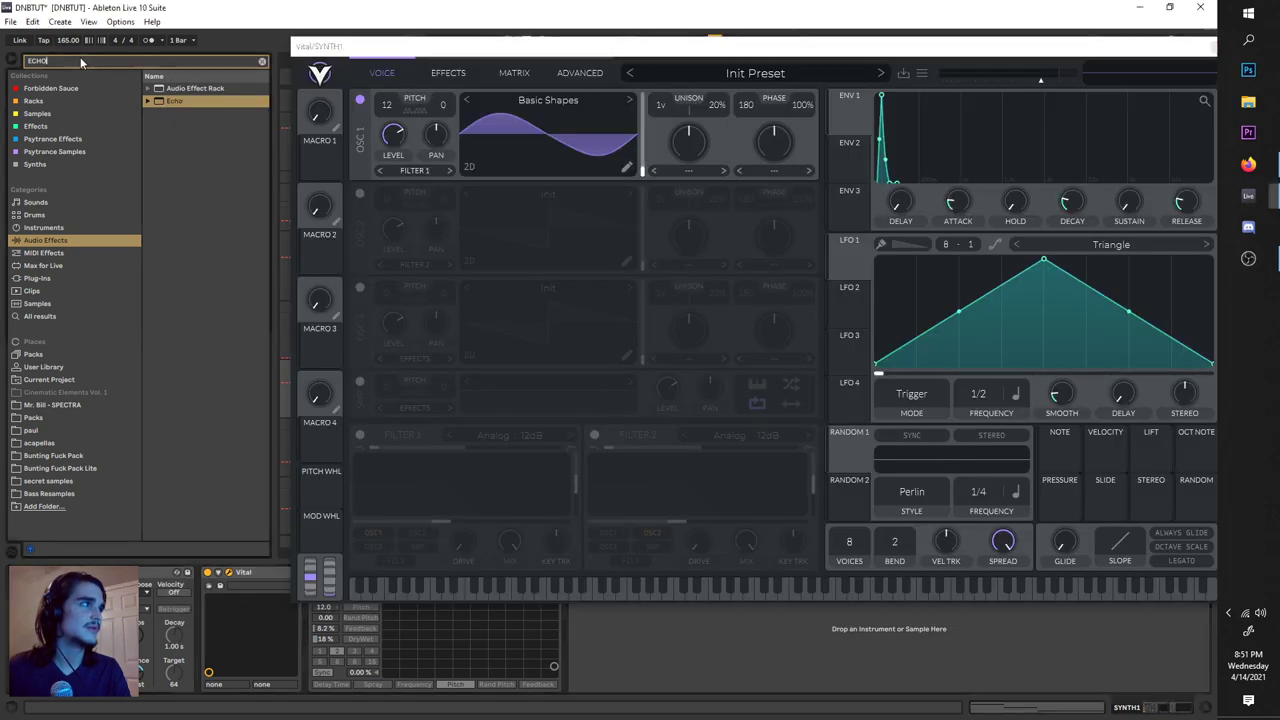
click(80, 60)
text(arpi)
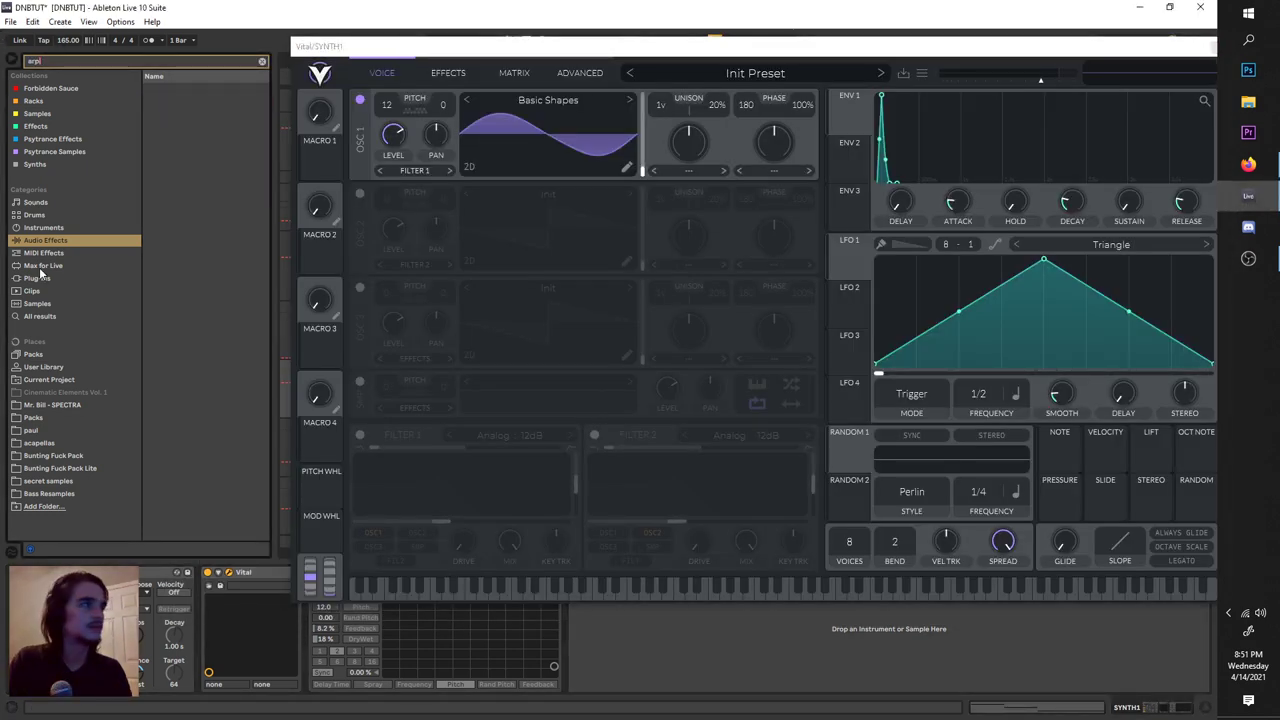
click(43, 252)
key(BackSpace)
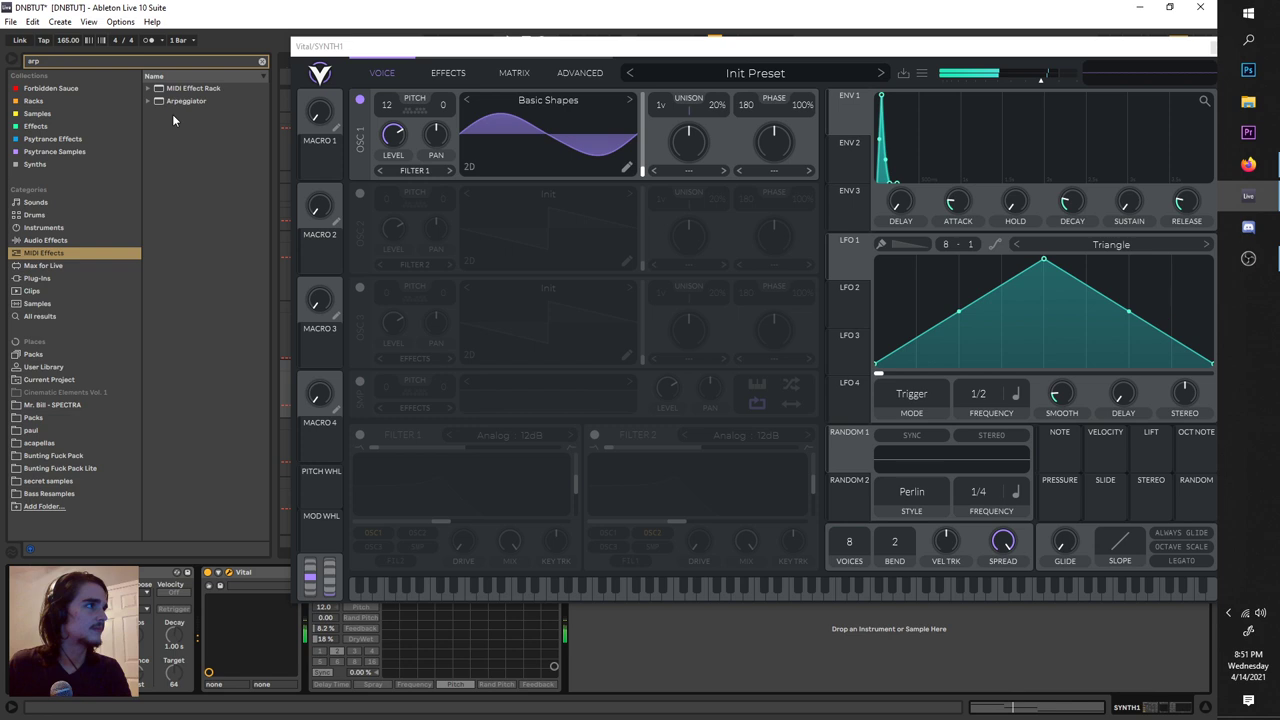
key(Down)
key(Down)
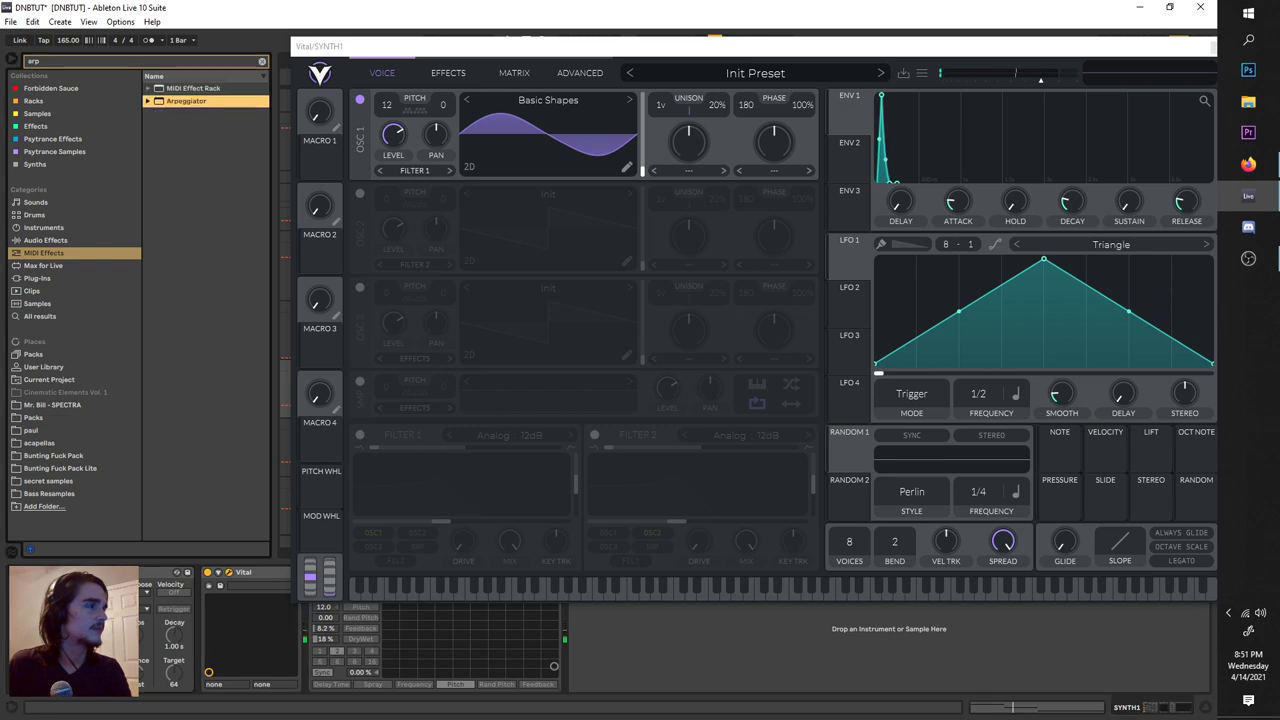
click(286, 257)
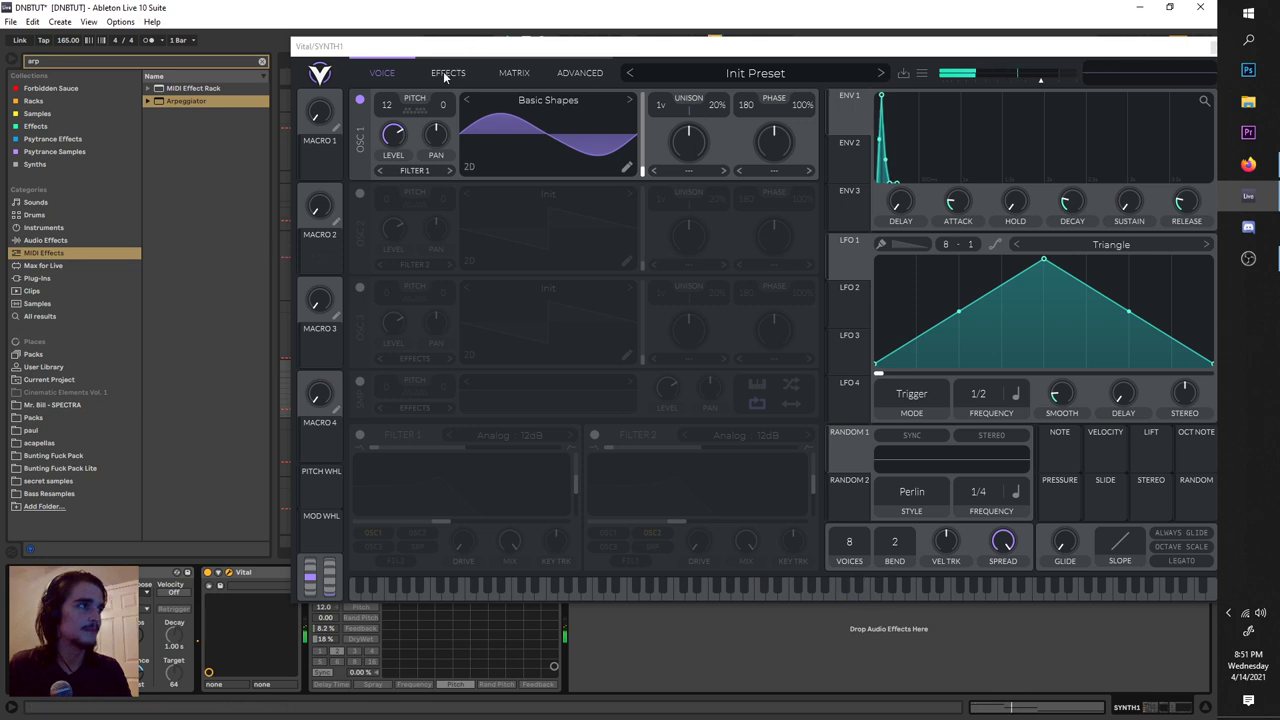
Look through oscillator 1's wavetable list, and try envelope 1's attack at 0 seconds before restoring it.
click(569, 111)
click(569, 111)
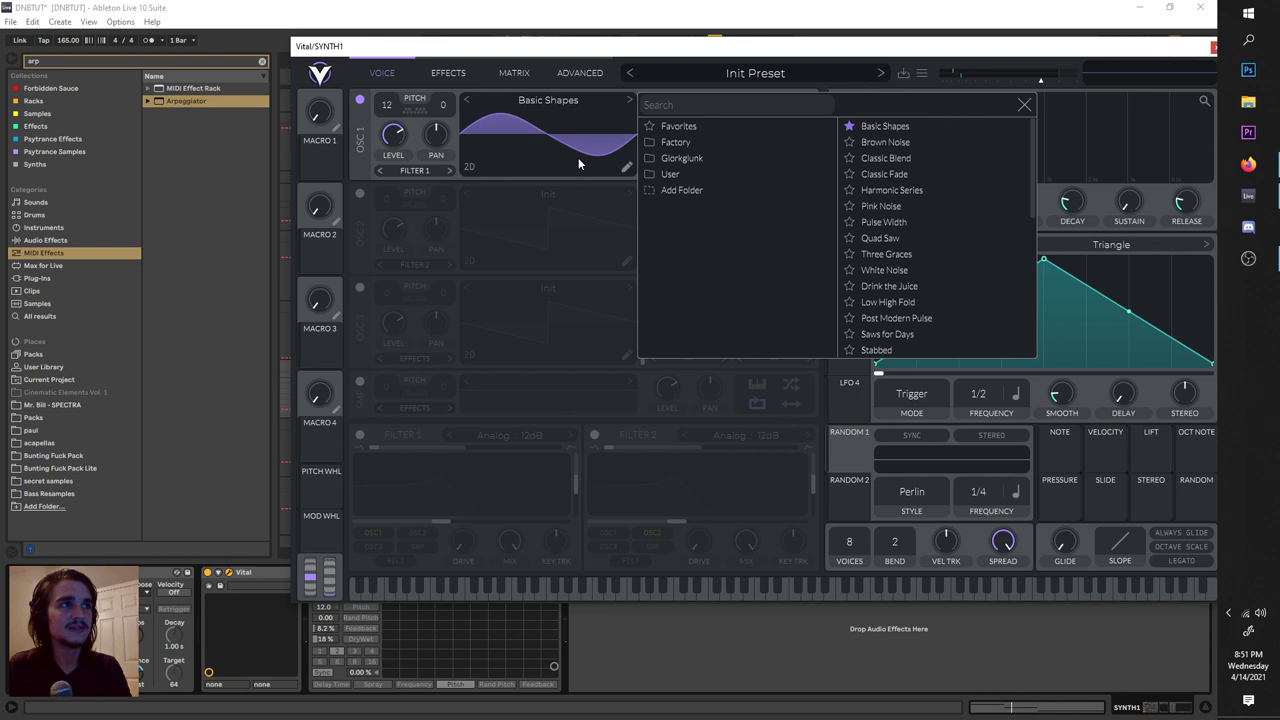
click(578, 157)
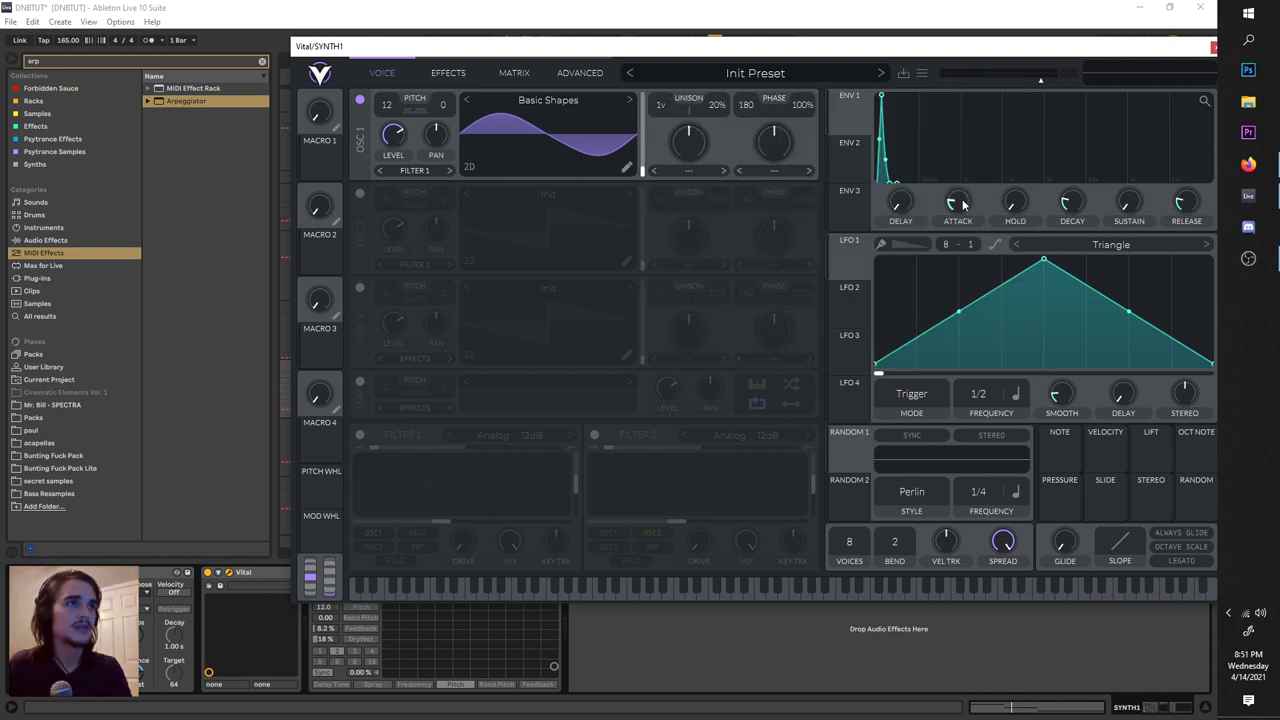
drag(963, 207, 962, 236)
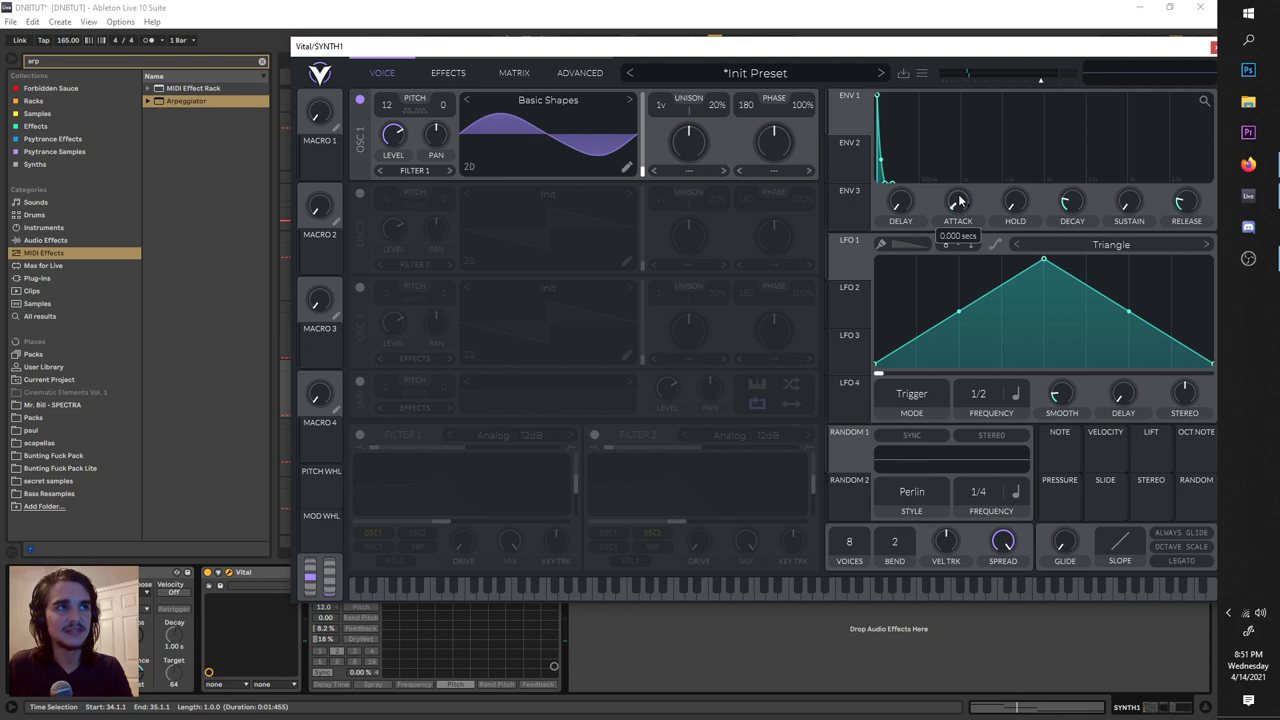
mouse_move(959, 201)
mouse_down()
mouse_move(957, 168)
mouse_move(960, 206)
mouse_up()
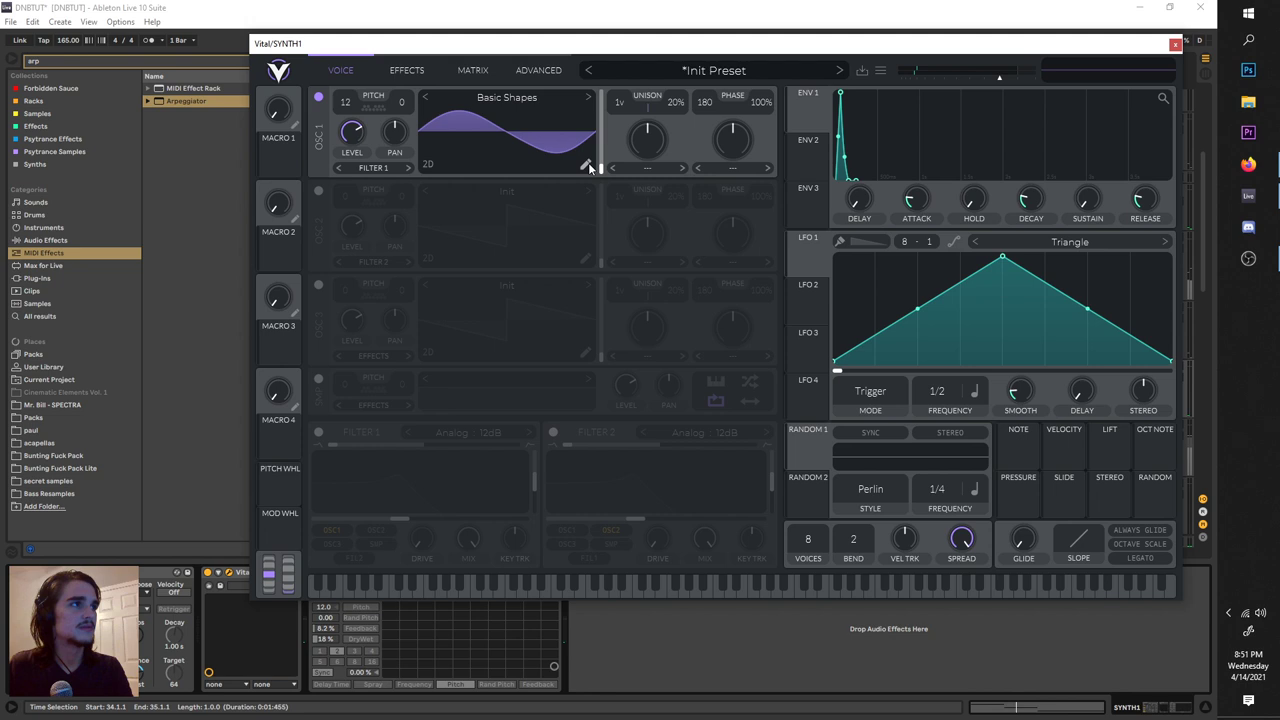
Draw small second and third harmonics into oscillator 1's Basic Shapes wave, and check Vital's effects before closing it.
click(588, 163)
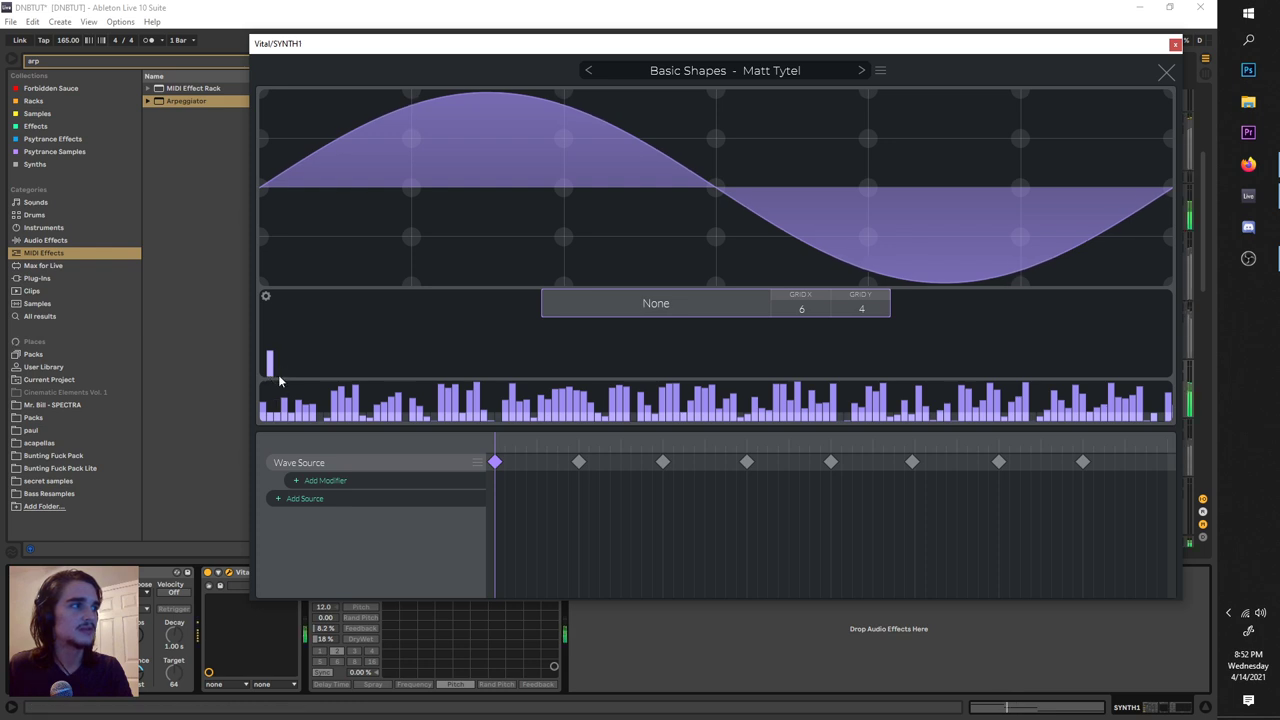
click(279, 371)
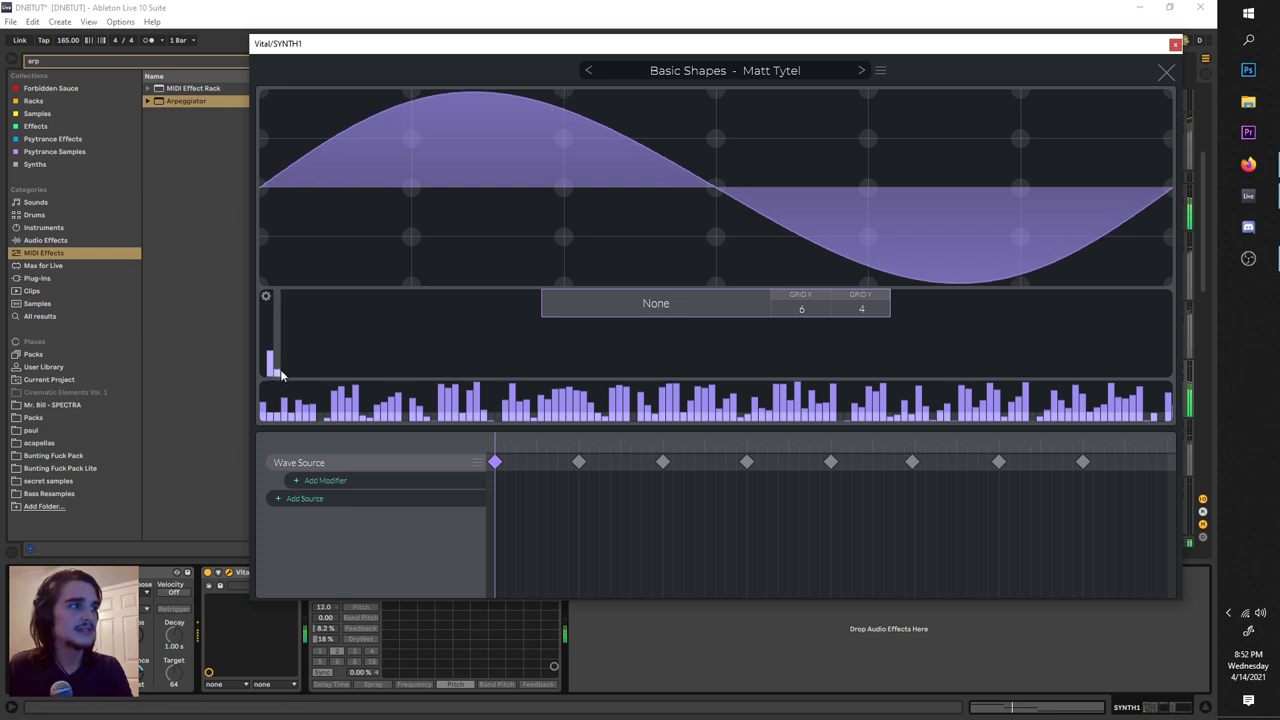
drag(281, 374, 287, 375)
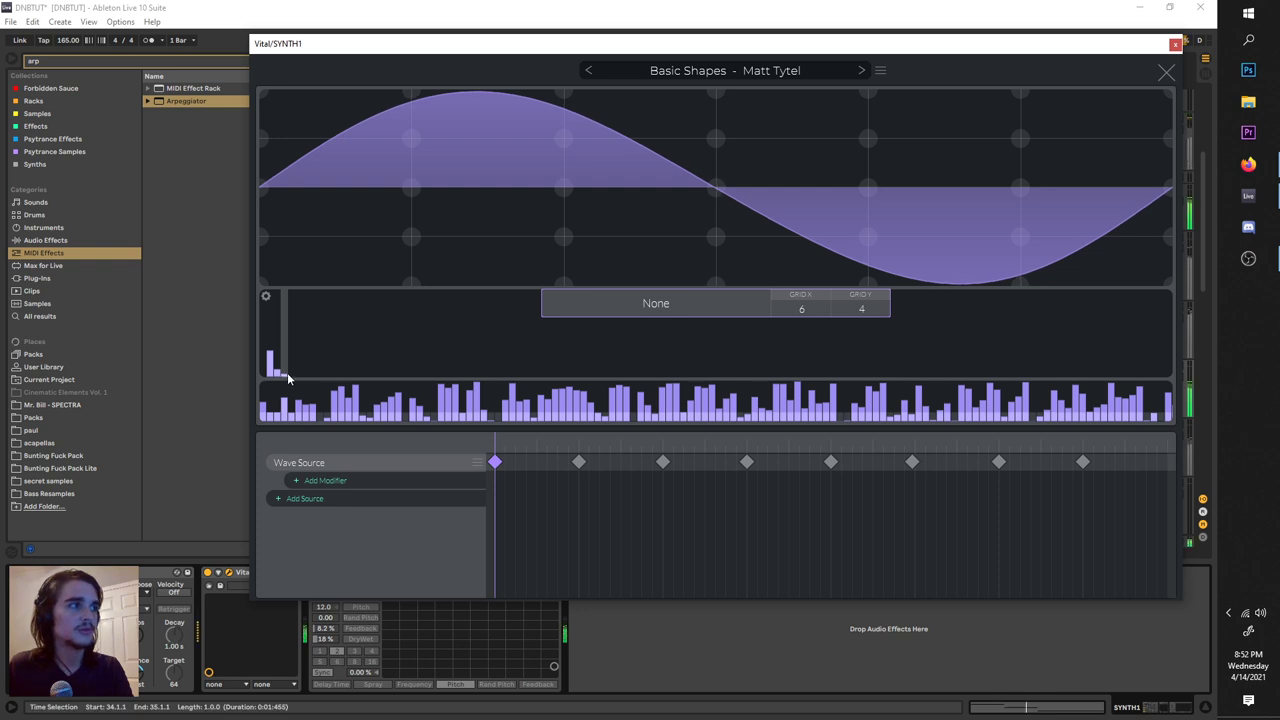
click(1164, 74)
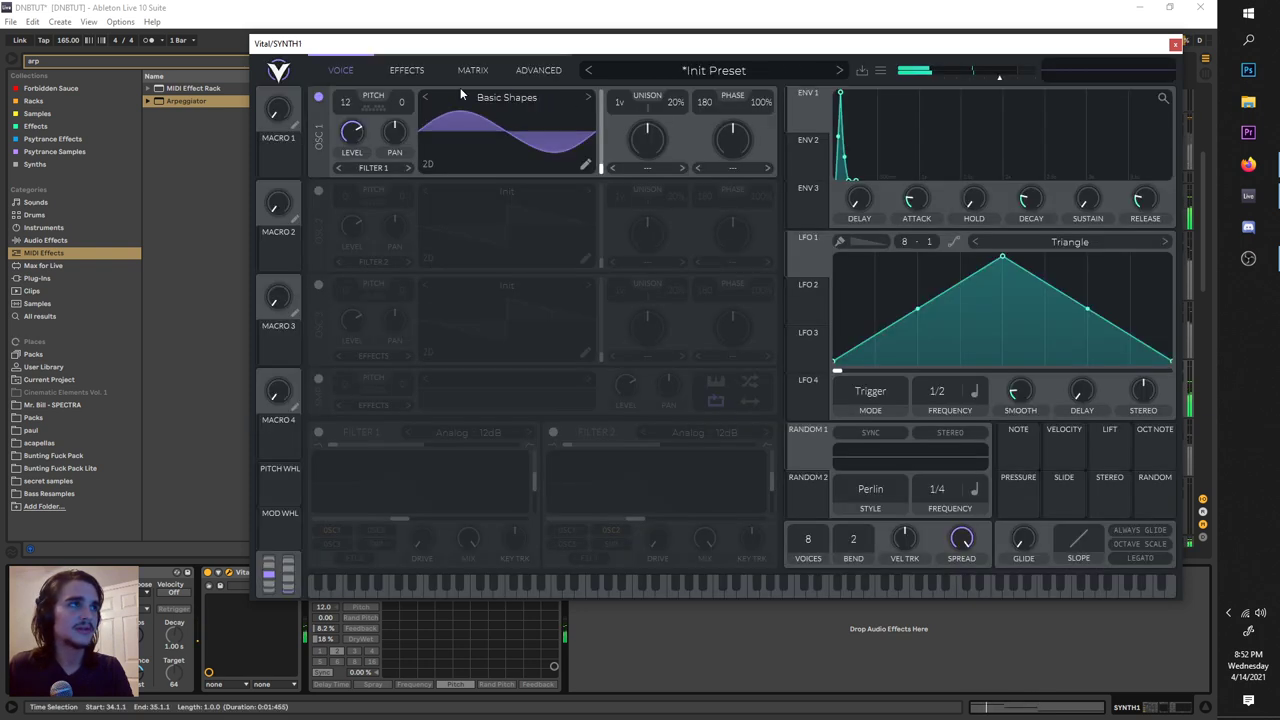
click(412, 74)
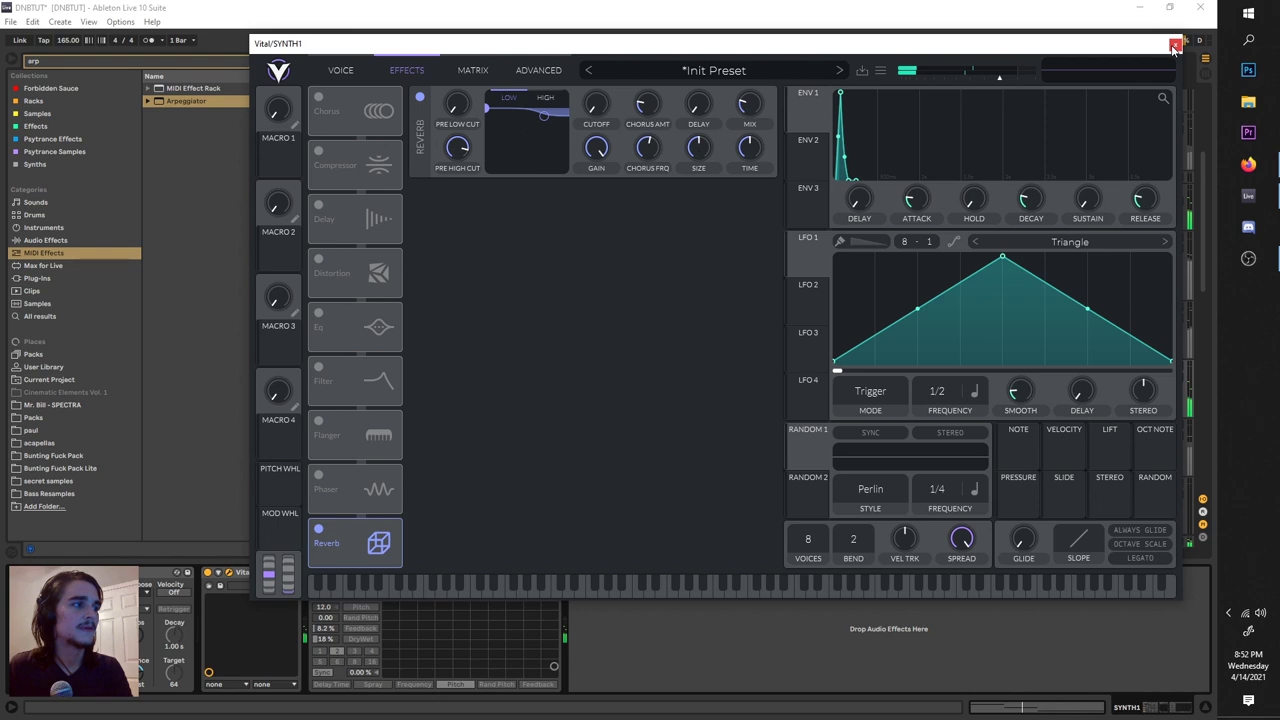
click(1175, 47)
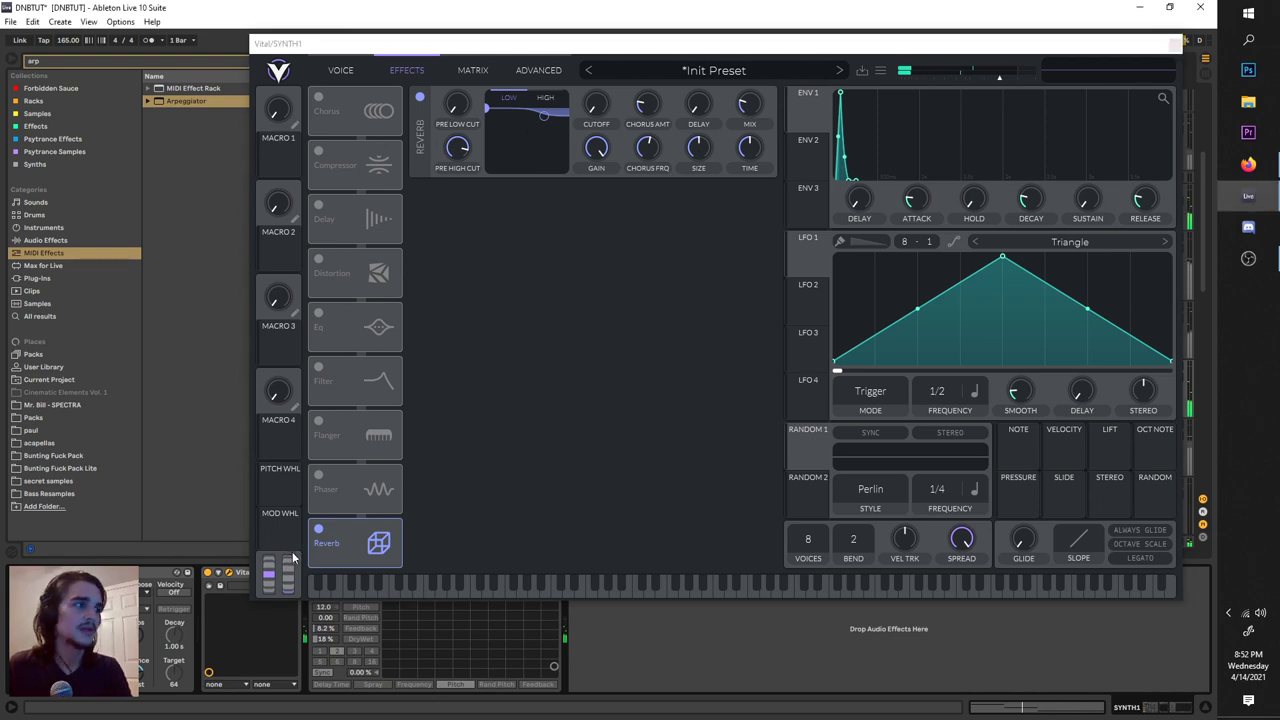
Turn the third SYNTH1 track's cracked device back on and play the track from bar 33.
click(315, 573)
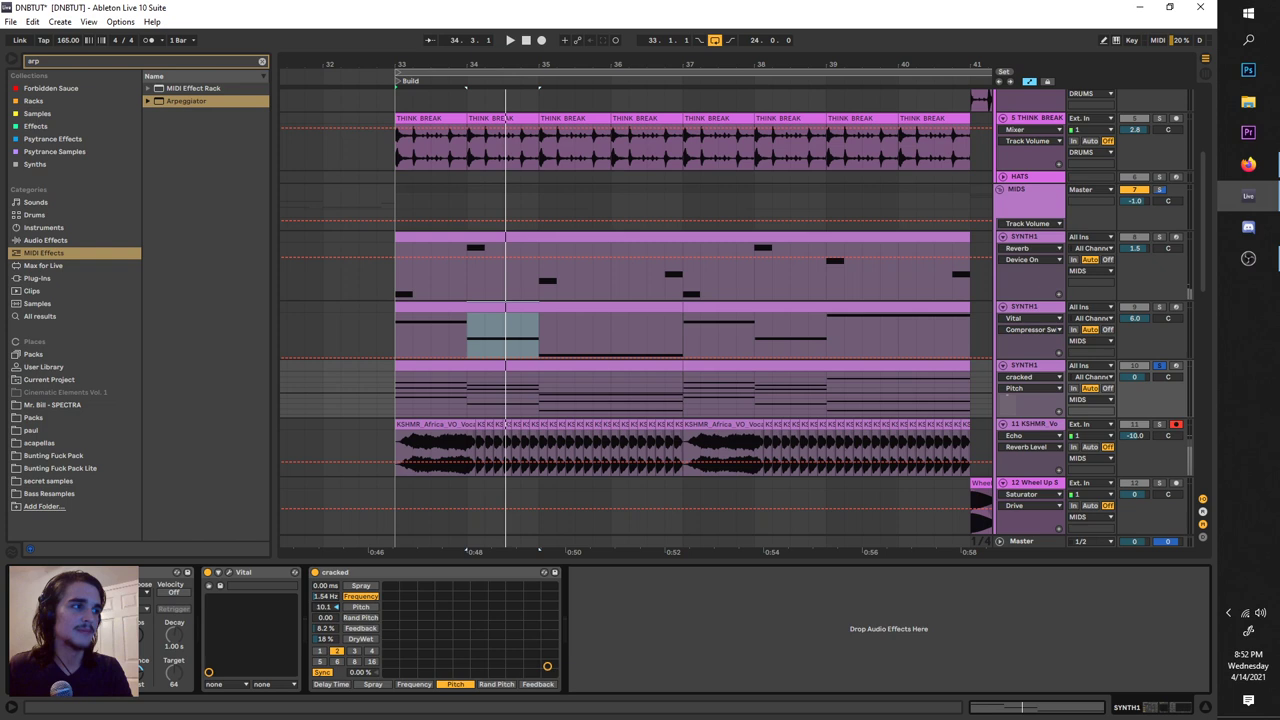
key(space)
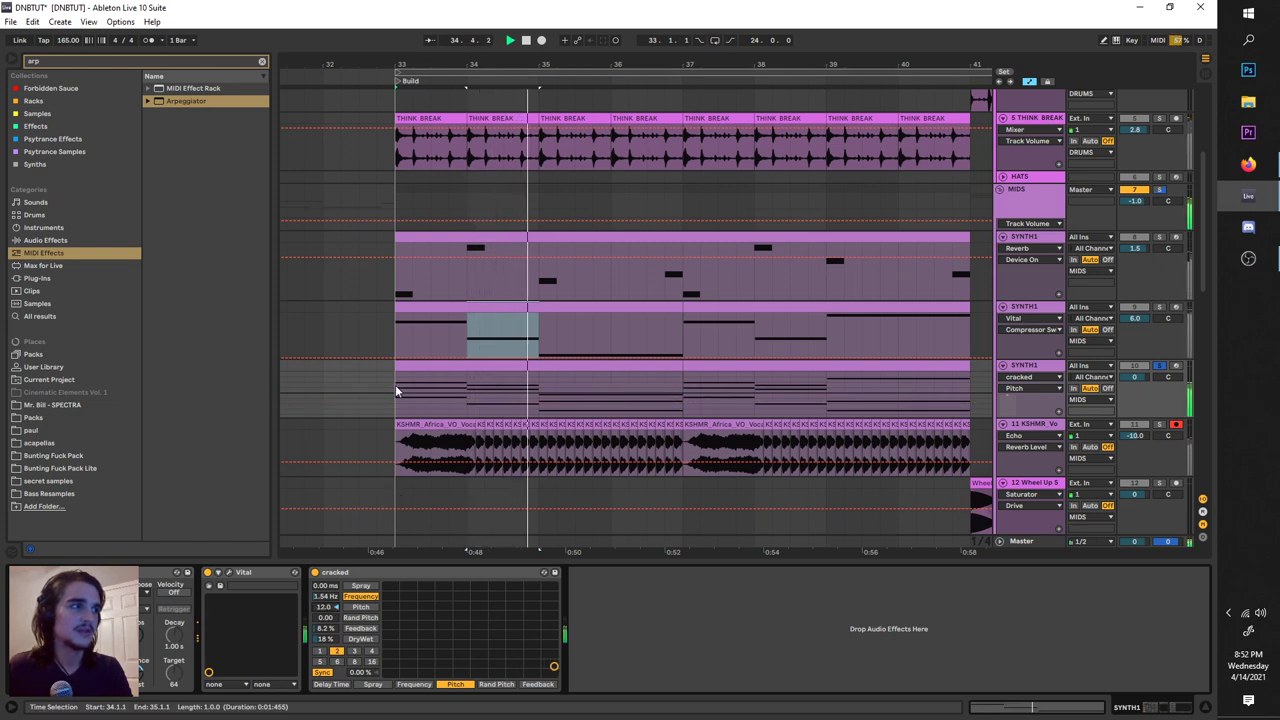
key(space)
key(space)
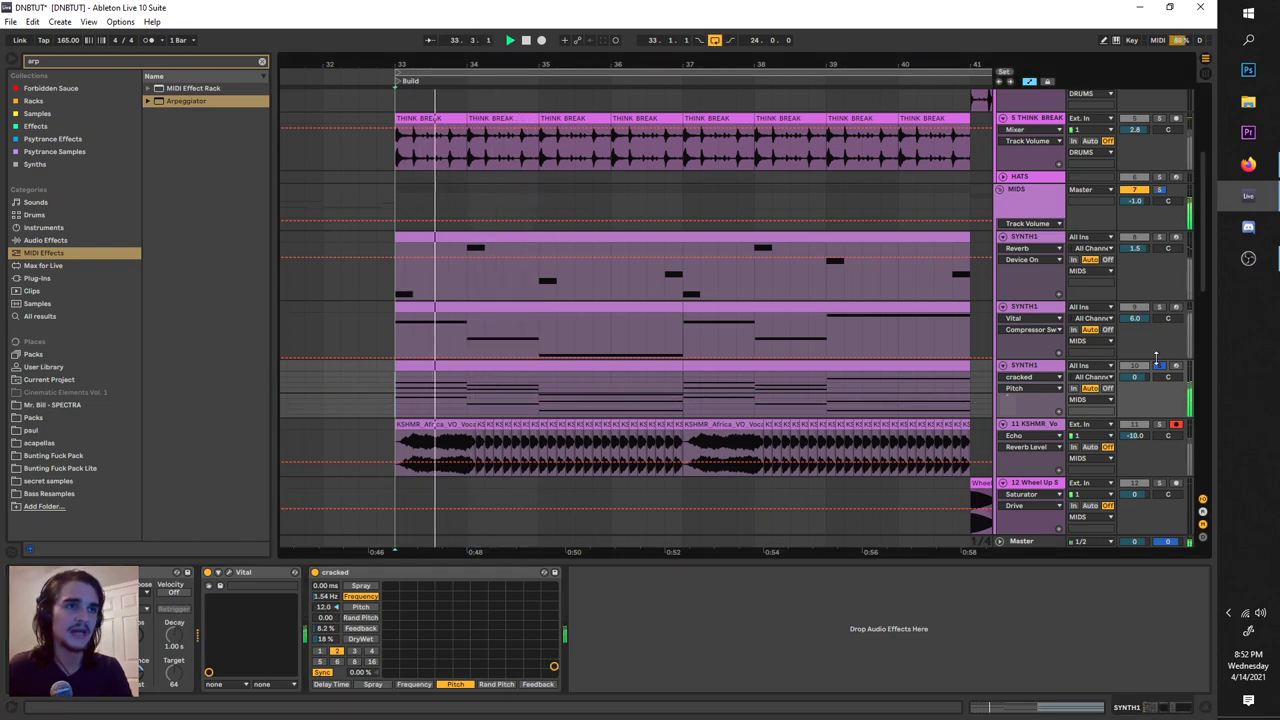
Play the Build's full mix, and audition the KSHMR vocal track on its own from bar 33.
scroll(654, 380, down, 2)
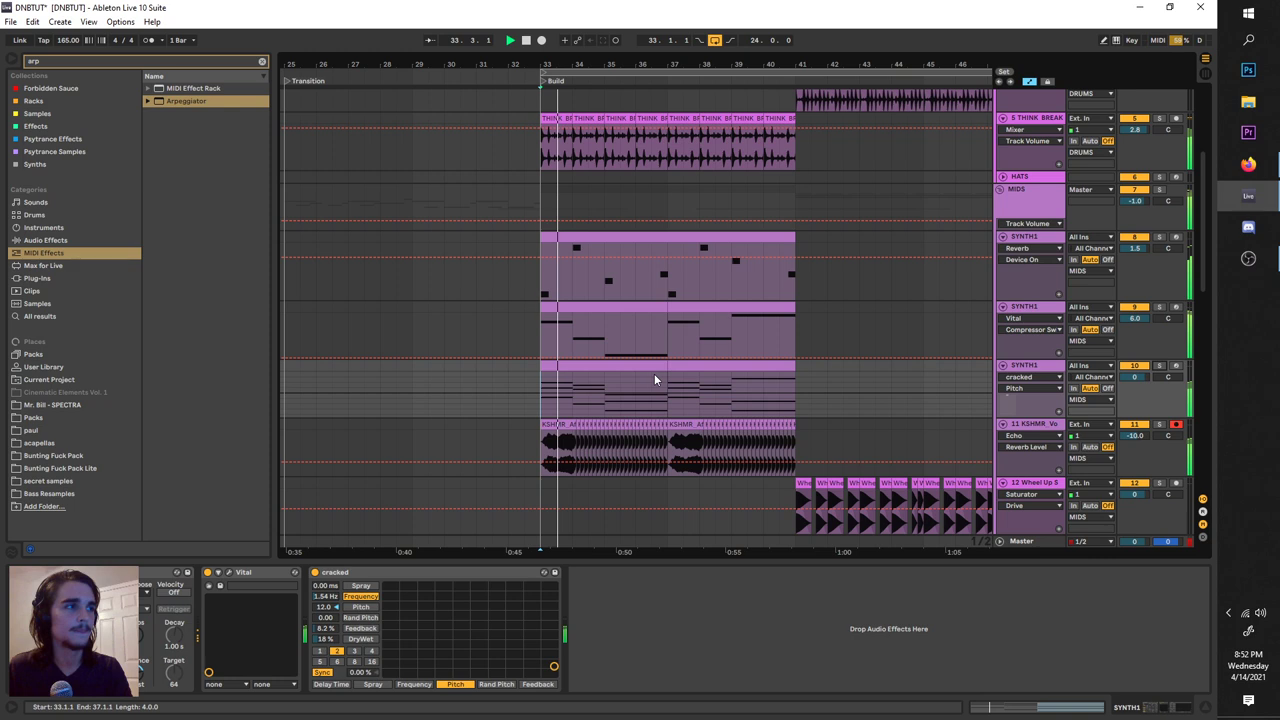
scroll(652, 376, up, 3)
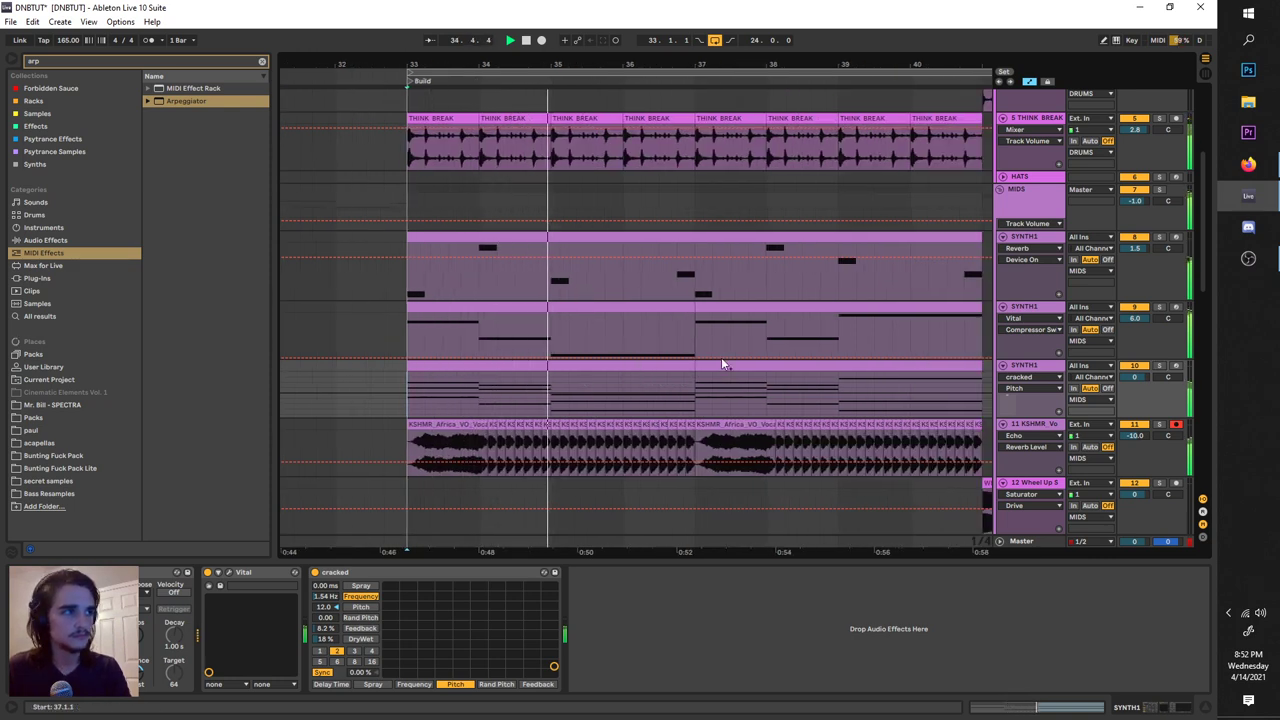
scroll(721, 357, right, 1)
click(1035, 430)
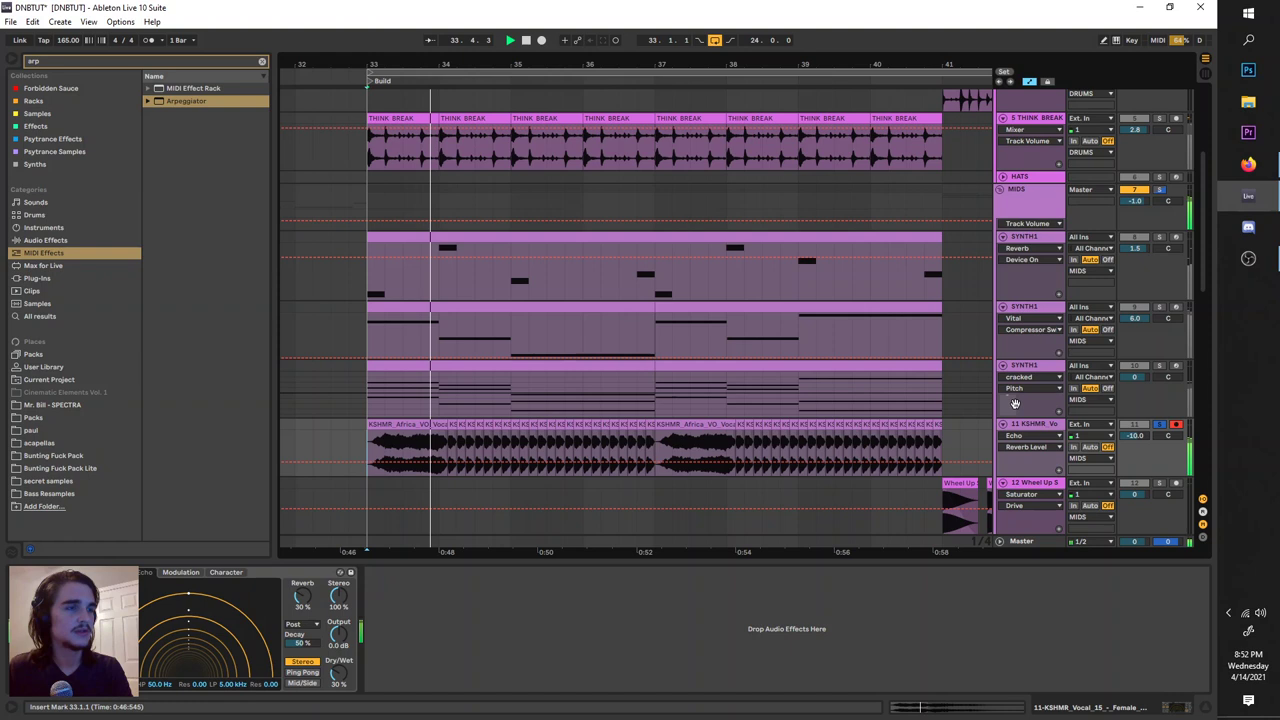
key(space)
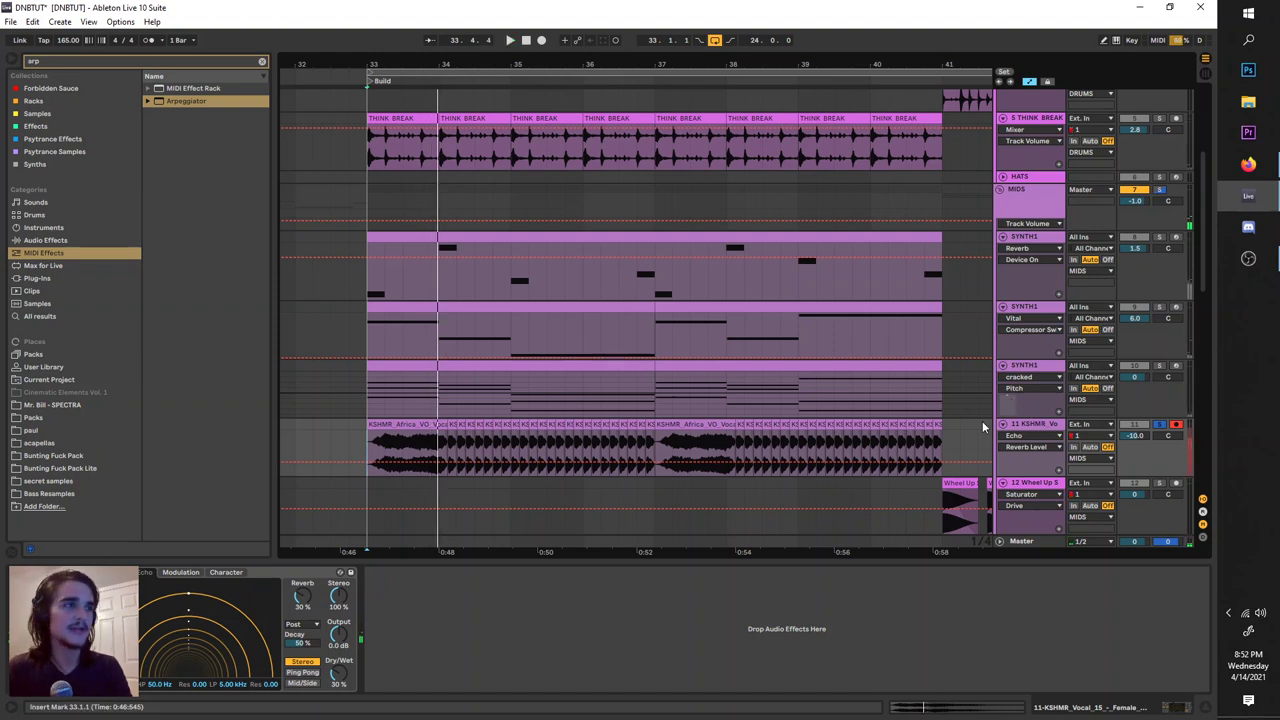
Search the browser's samples for VOCAL.
click(243, 62)
text(VOCAL)
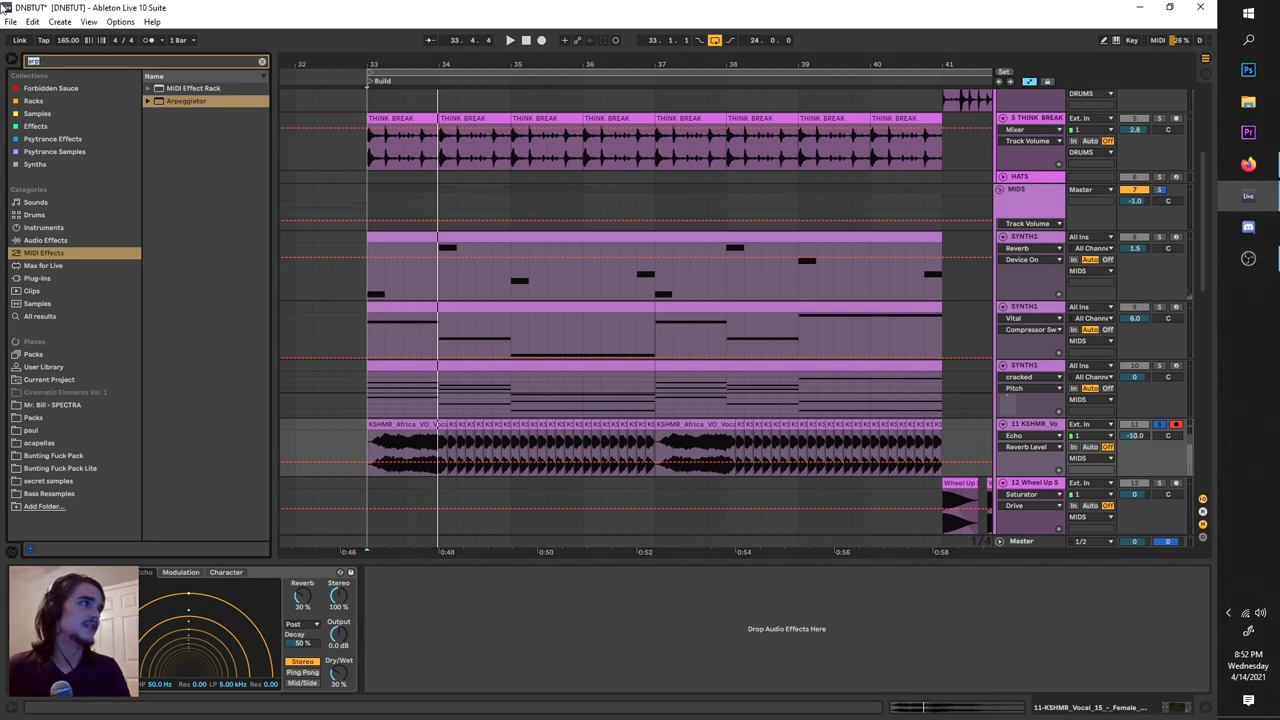
click(100, 314)
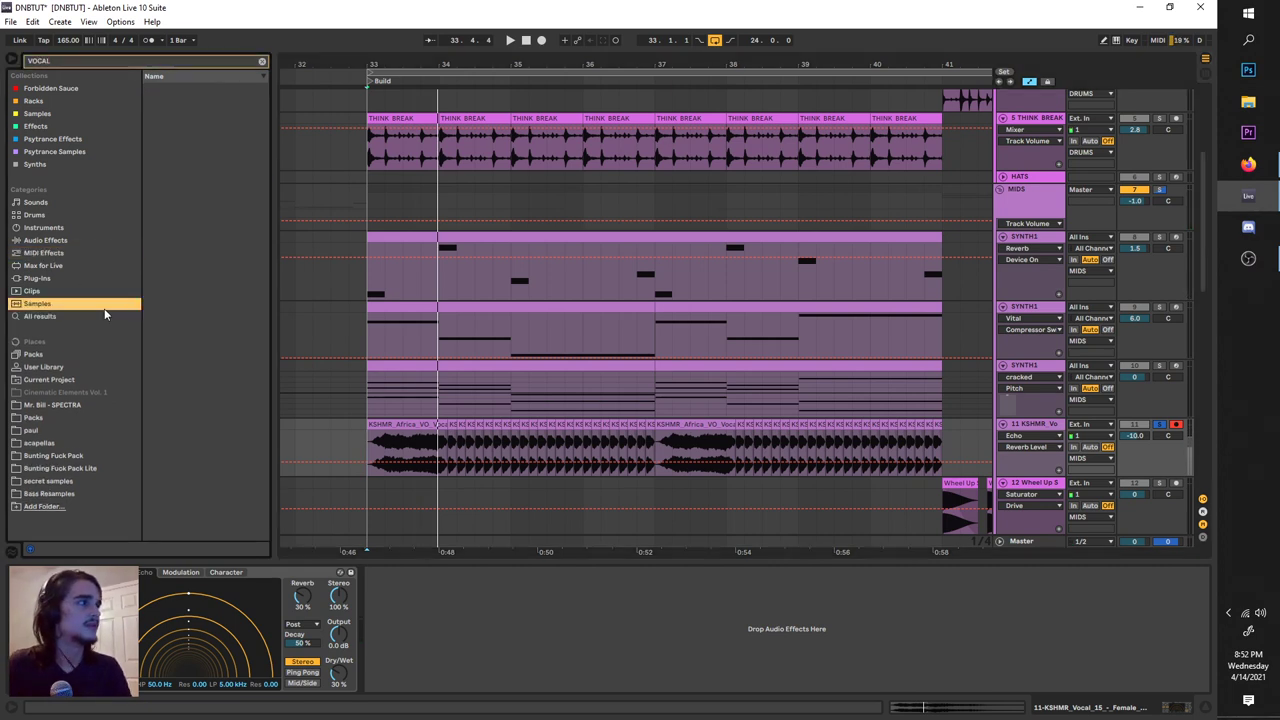
Widen the browser to show the VOCAL matches from all results, and play the soloed KSHMR vocal from bar 33.
mouse_move(274, 277)
mouse_down()
mouse_move(305, 275)
mouse_move(433, 103)
mouse_move(438, 400)
mouse_up()
click(522, 447)
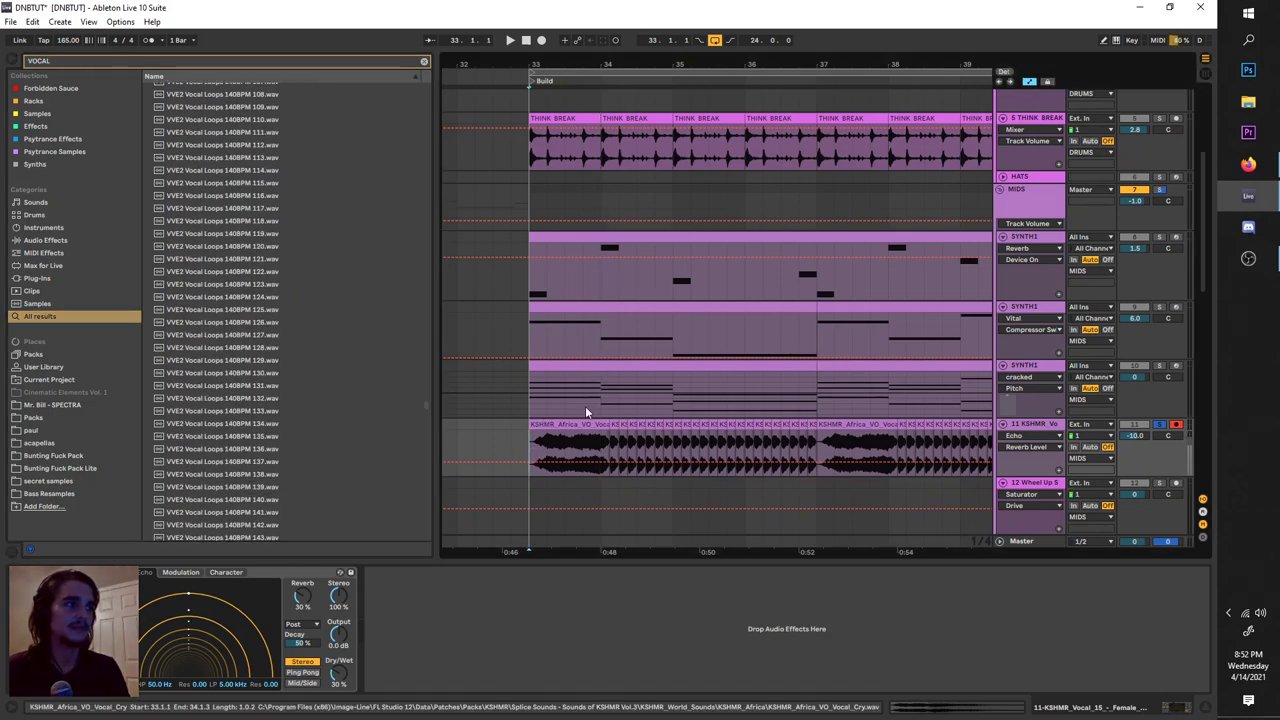
key(space)
scroll(728, 446, down, 3)
scroll(660, 440, up, 3)
Try lengthening the first KSHMR vocal clip to 36.3.3, play it with its sample shown, and undo the lengthening.
click(660, 425)
key(space)
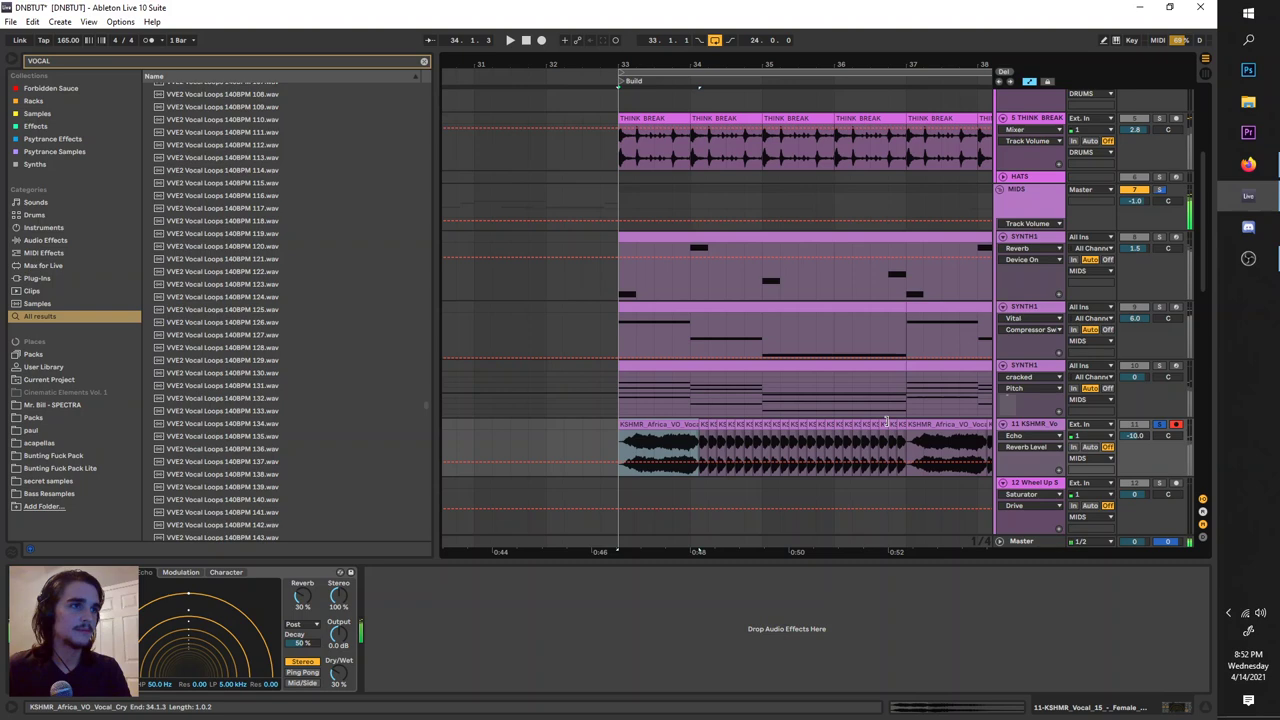
drag(709, 426, 876, 428)
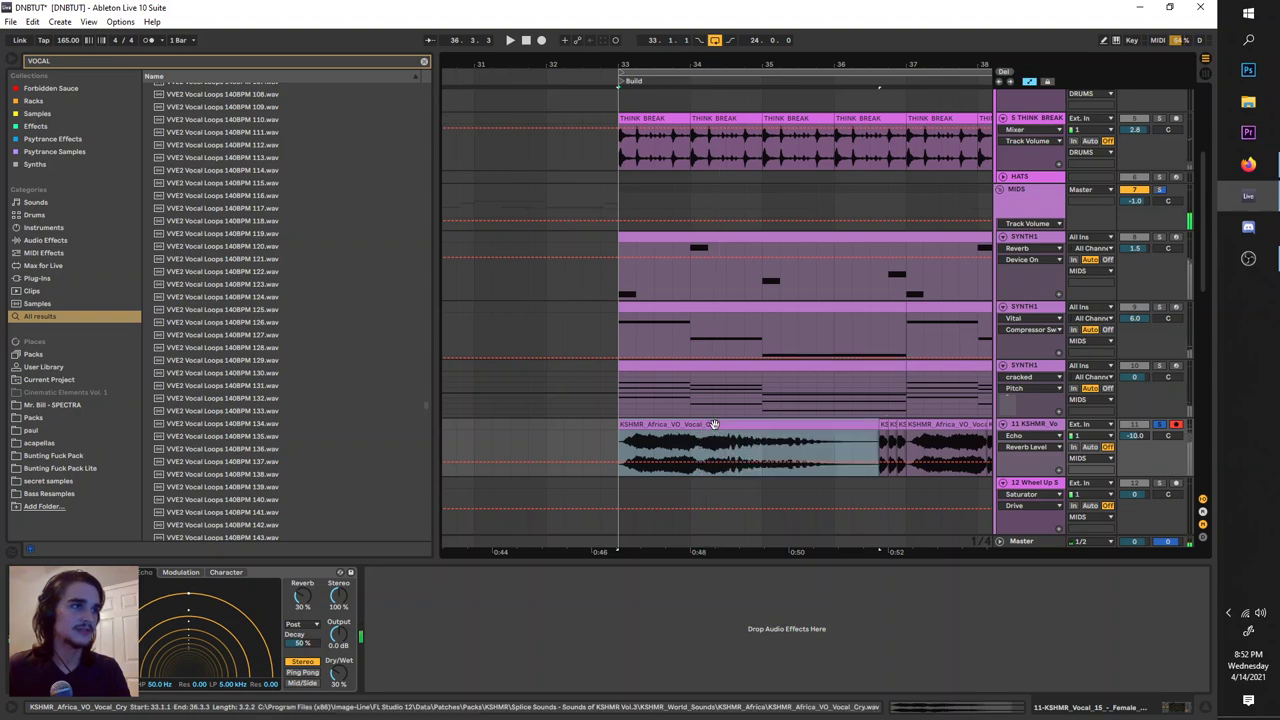
key(space)
double_click(650, 423)
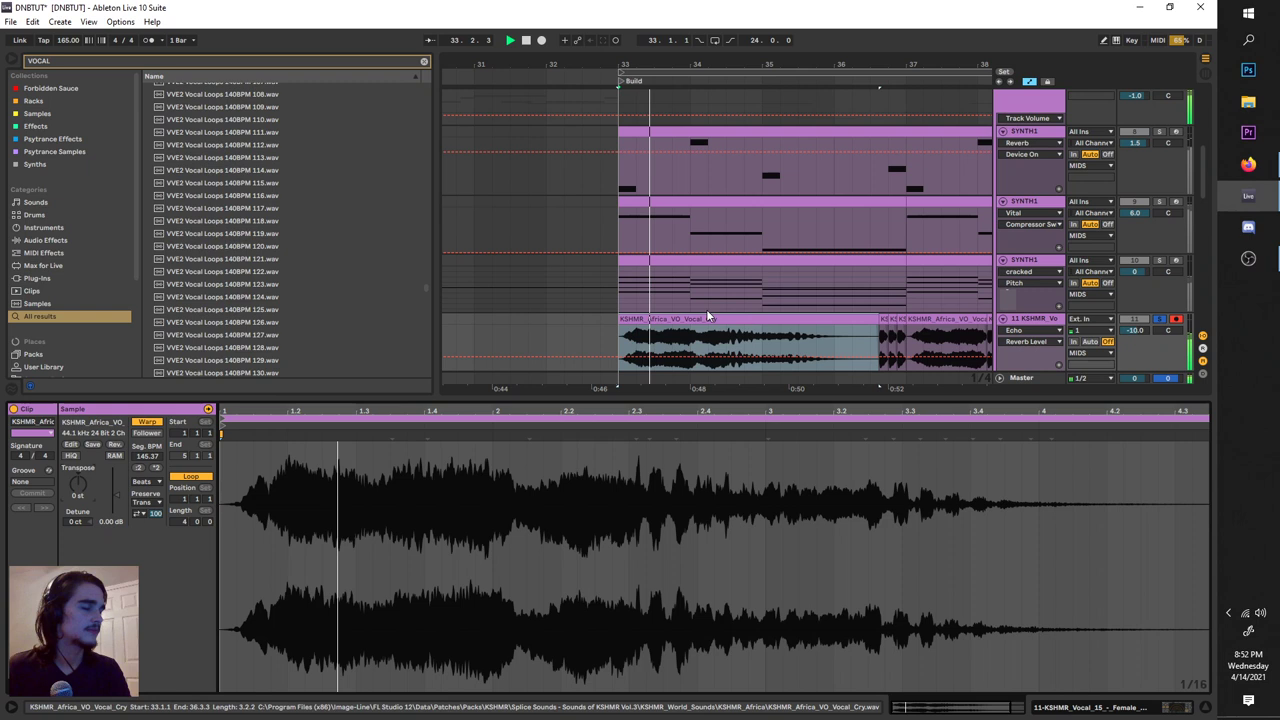
key(space)
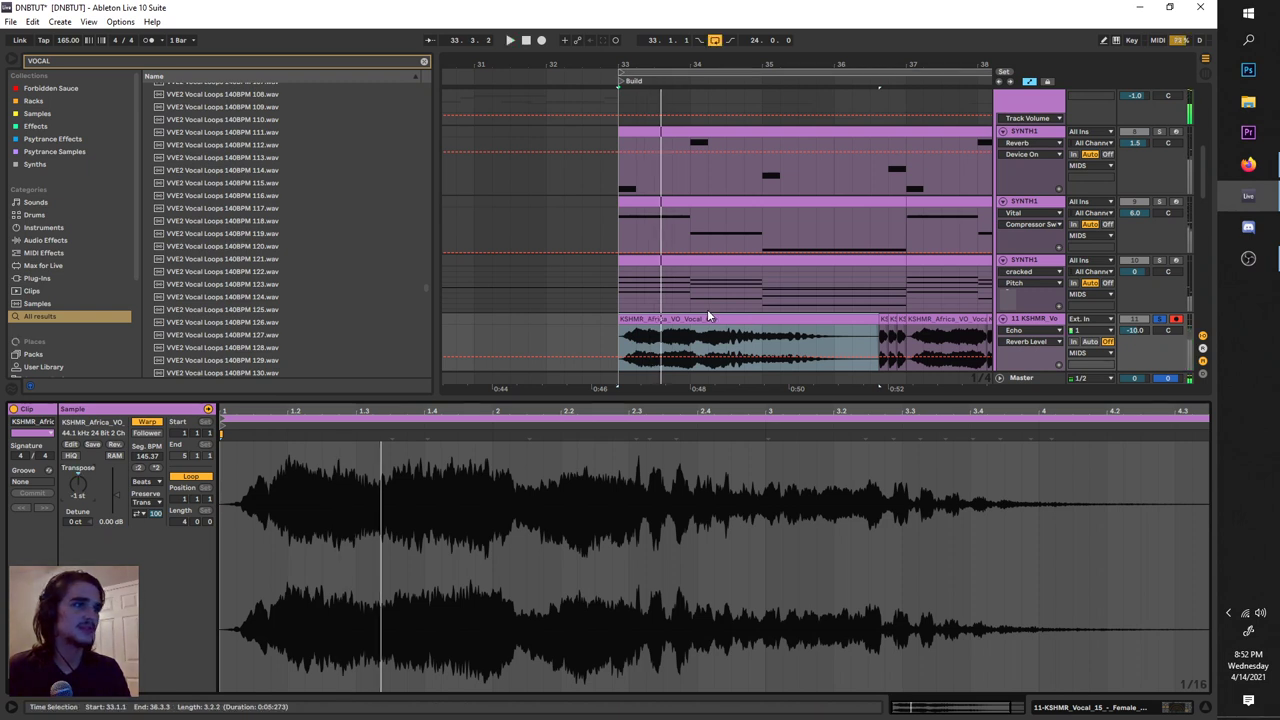
click(707, 309)
click(719, 314)
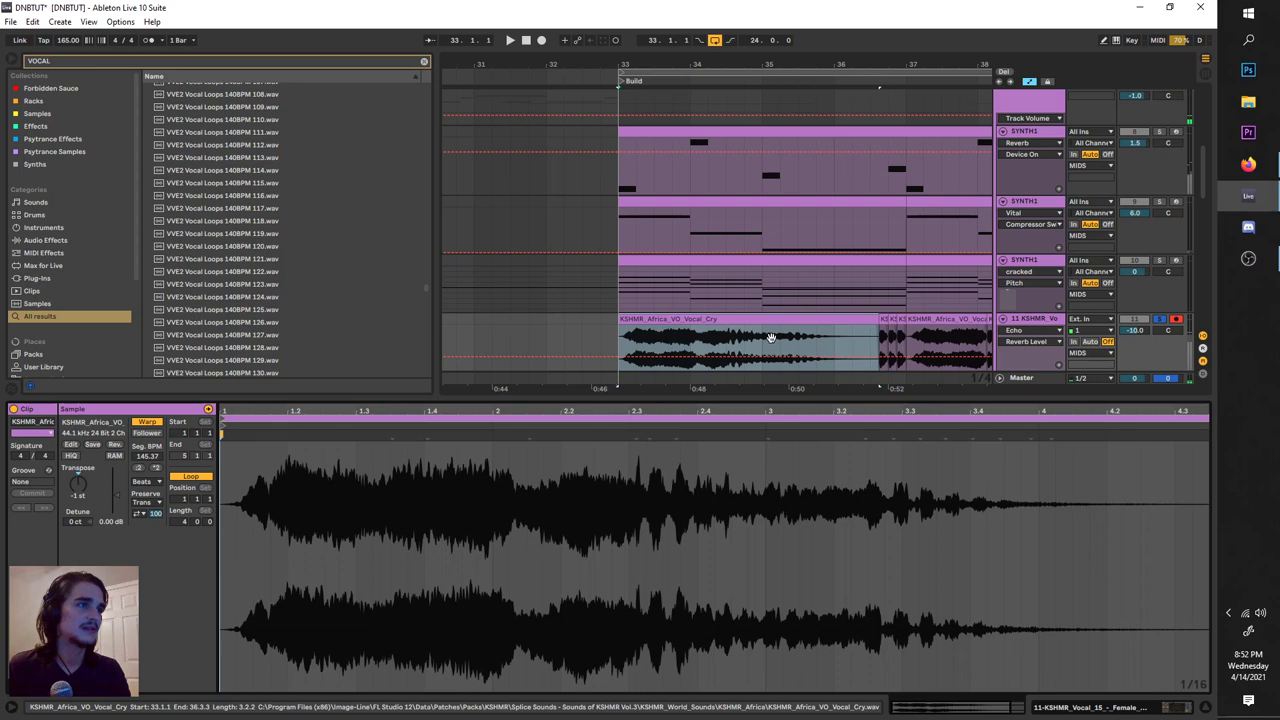
key(ctrl+z)
Play the chopped KSHMR vocal on its own, and turn its solo off to hear it in the full Build mix.
click(695, 319)
click(702, 338)
key(space)
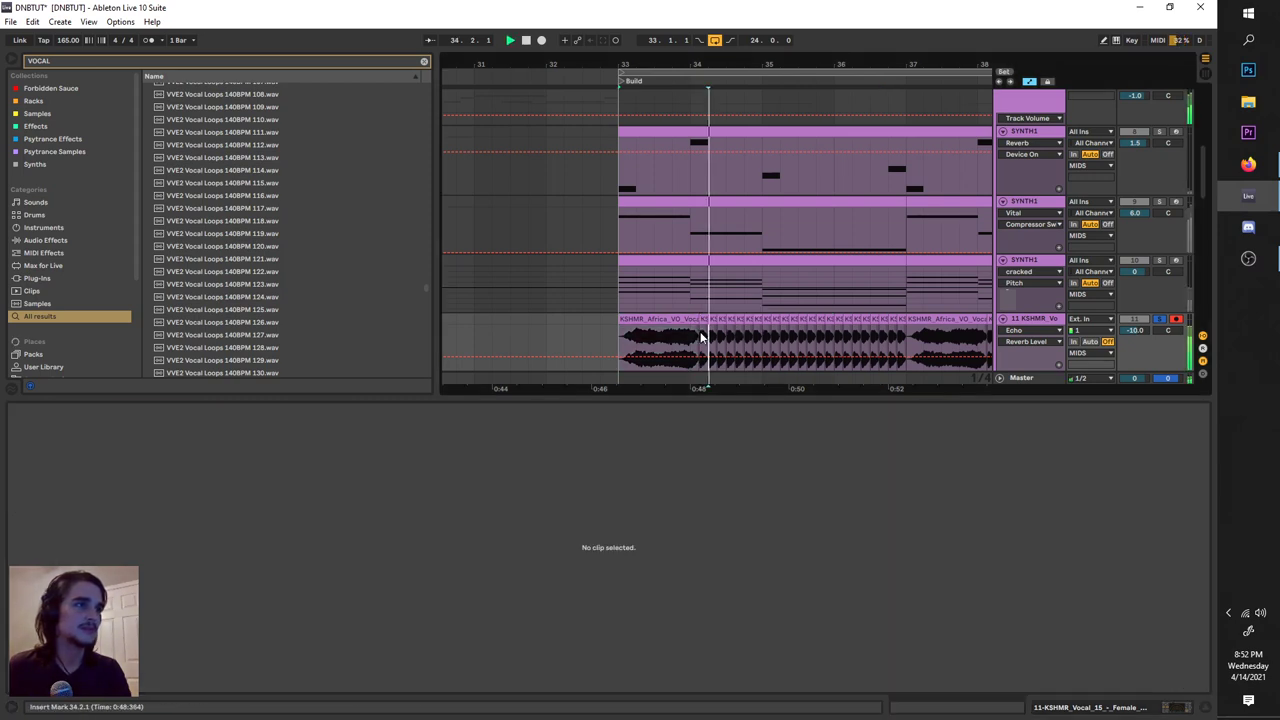
click(624, 338)
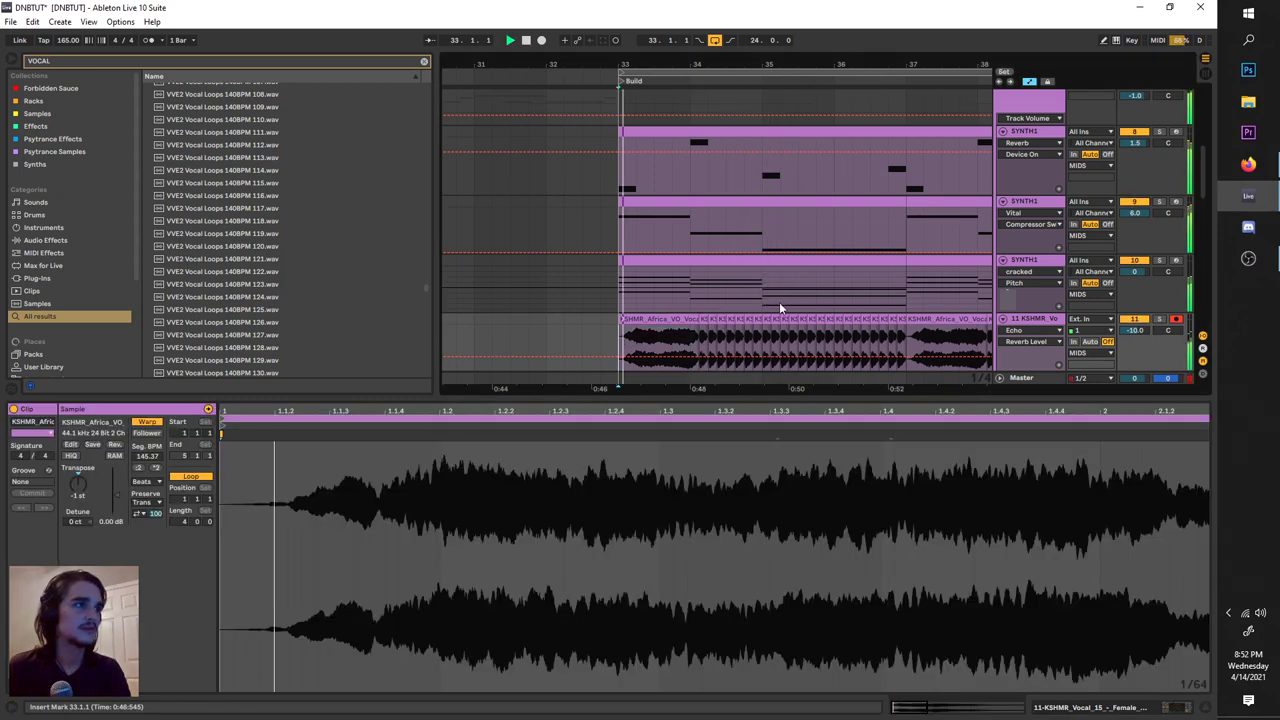
click(1155, 328)
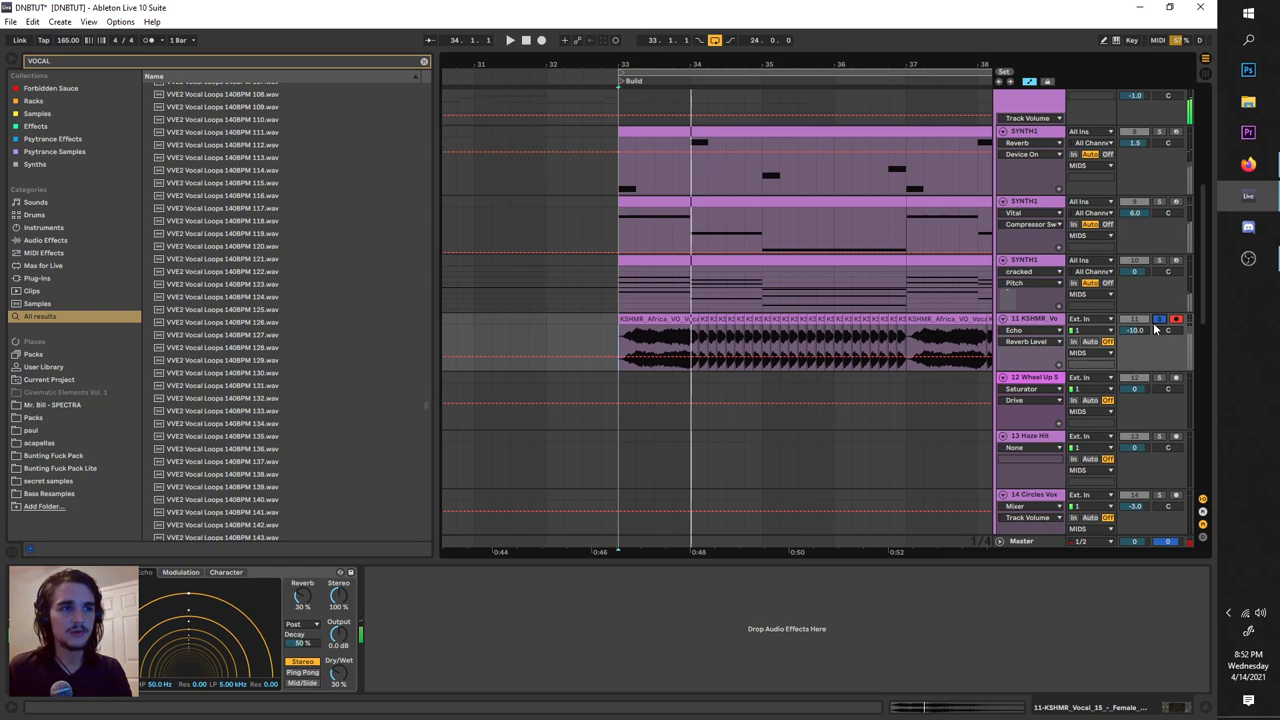
key(space)
key(minus)
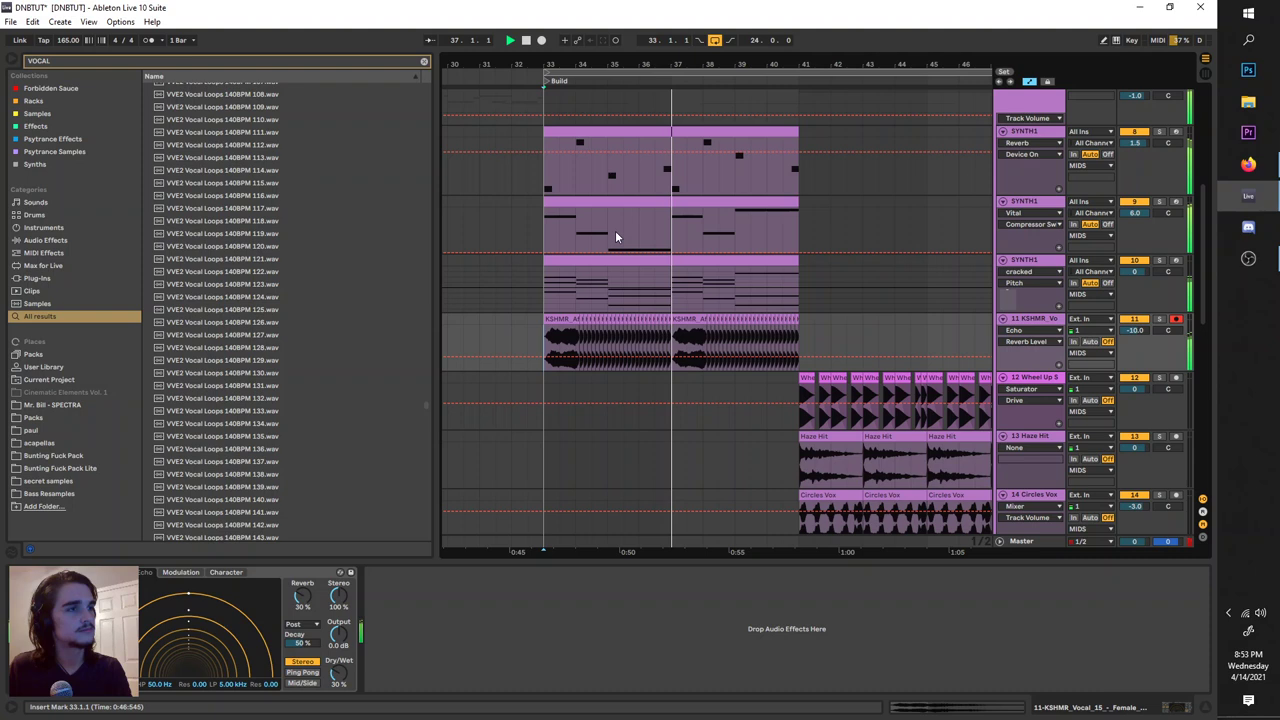
Set the arrangement loop to the eight bars from bar 41 to bar 49.
scroll(590, 175, down, 4)
click(571, 73)
drag(571, 75, 683, 90)
drag(903, 71, 793, 70)
key(plus)
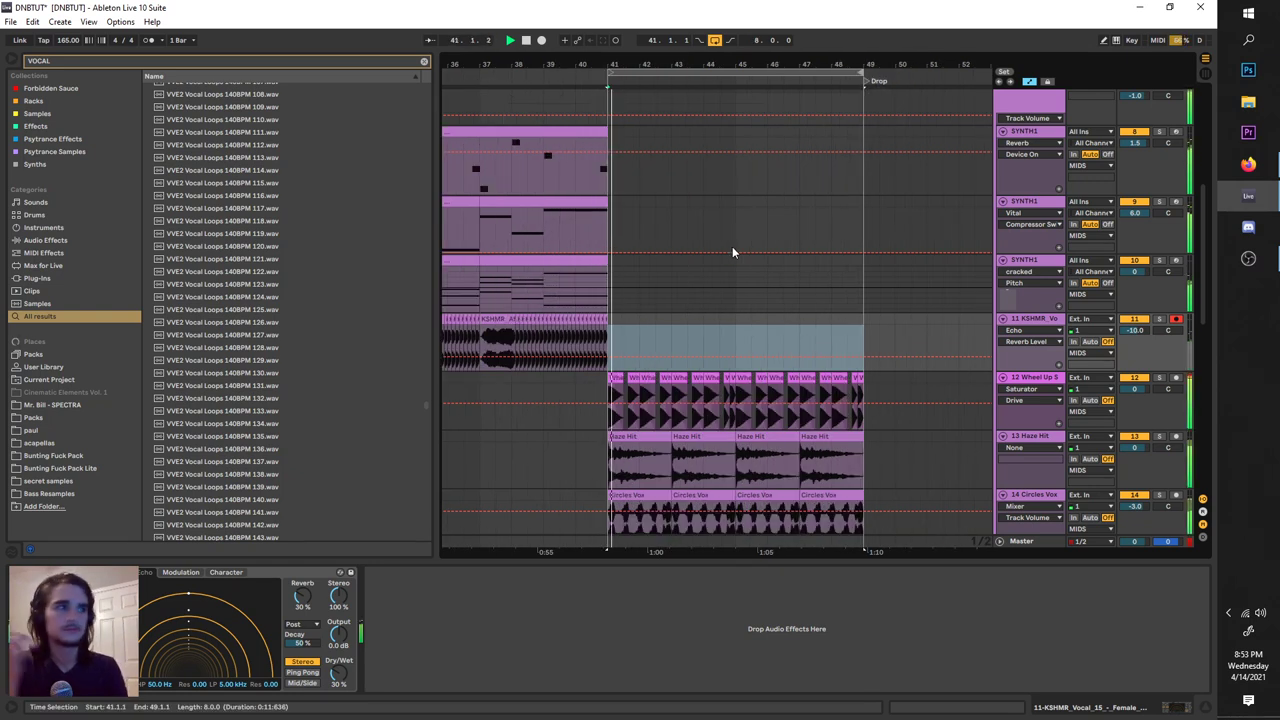
Play the full mix of the section before the Drop from bar 41.
scroll(625, 368, down, 3)
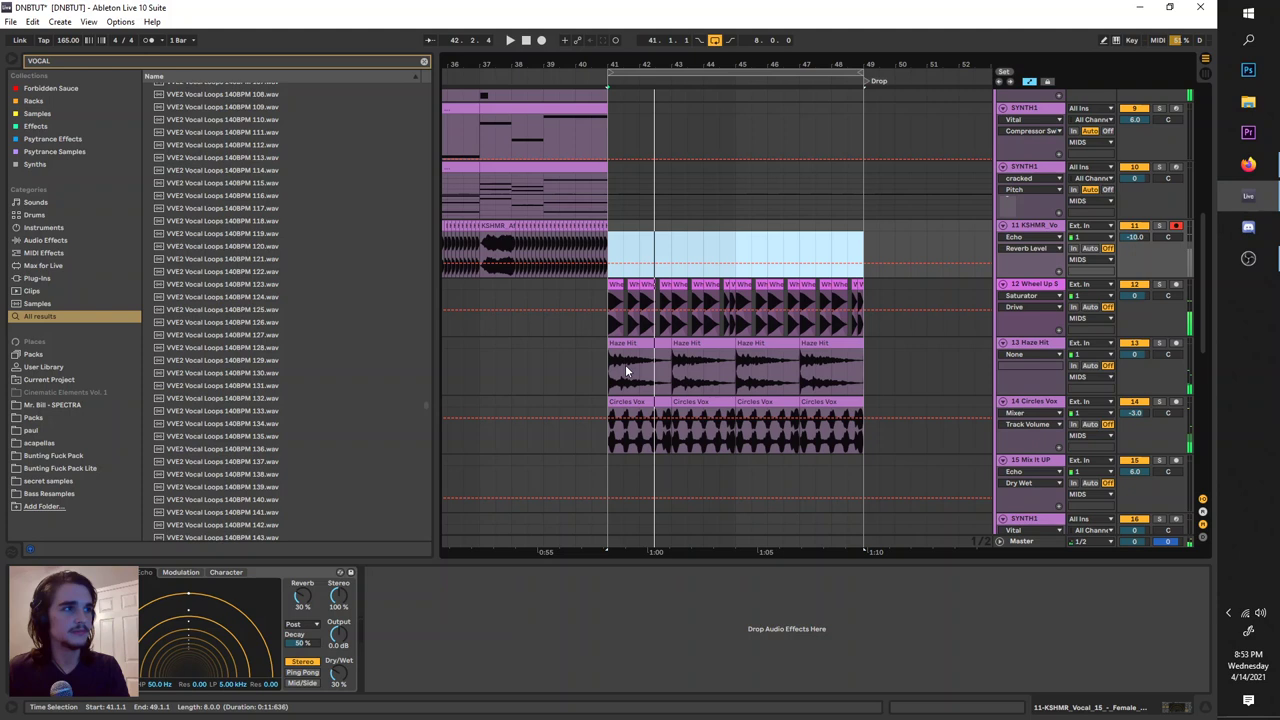
scroll(625, 371, down, 1)
click(610, 371)
key(space)
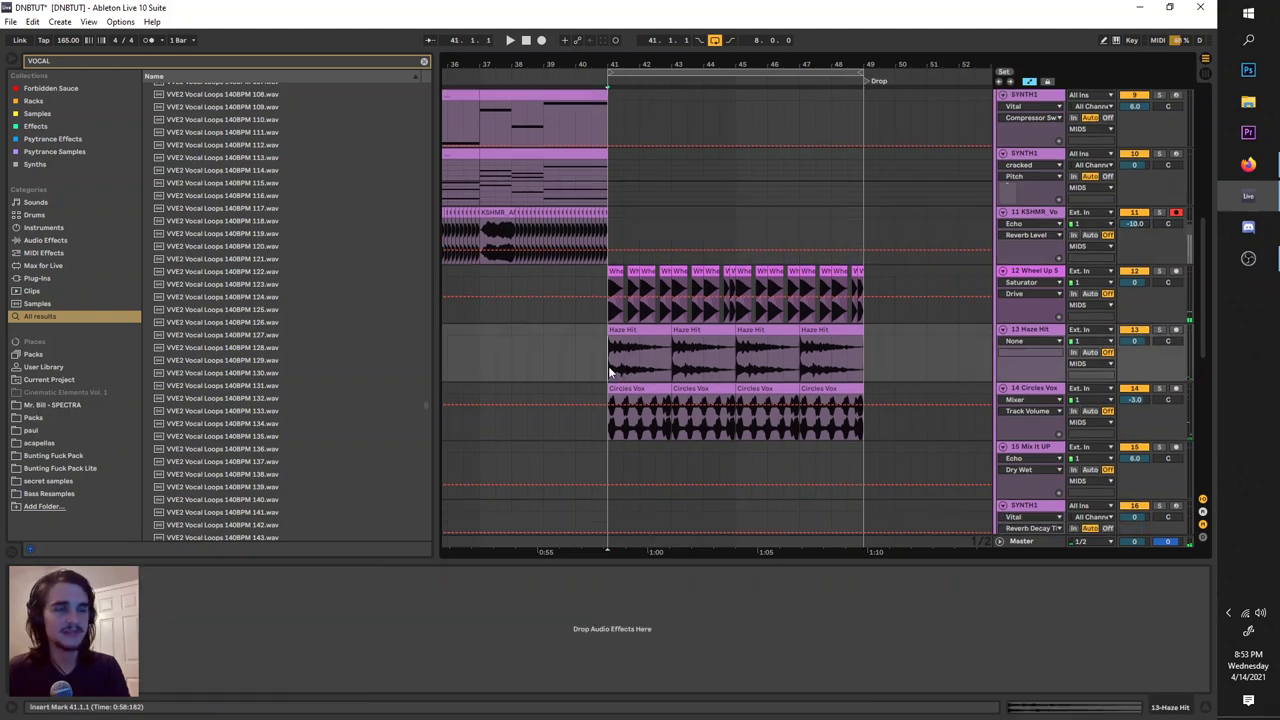
key(space)
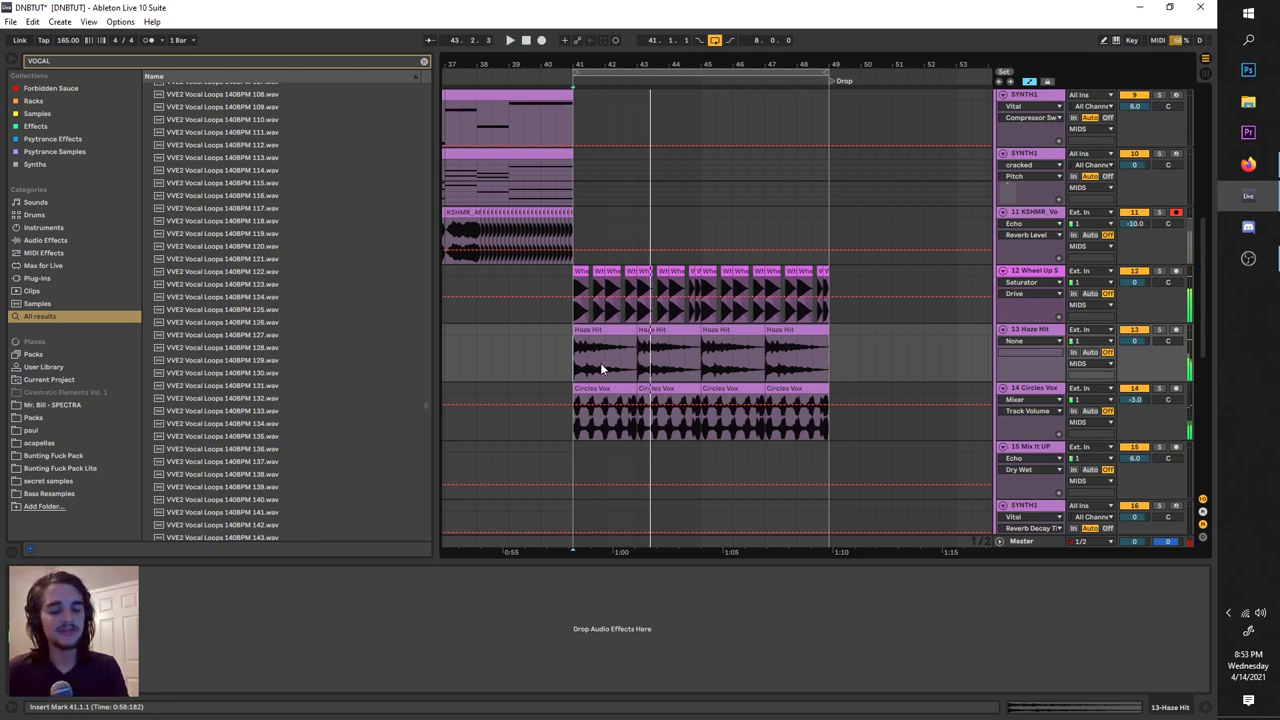
Solo the KICKSNARE and Connected Break tracks in turn, and play each from bar 41.
scroll(598, 365, up, 4)
scroll(595, 361, up, 2)
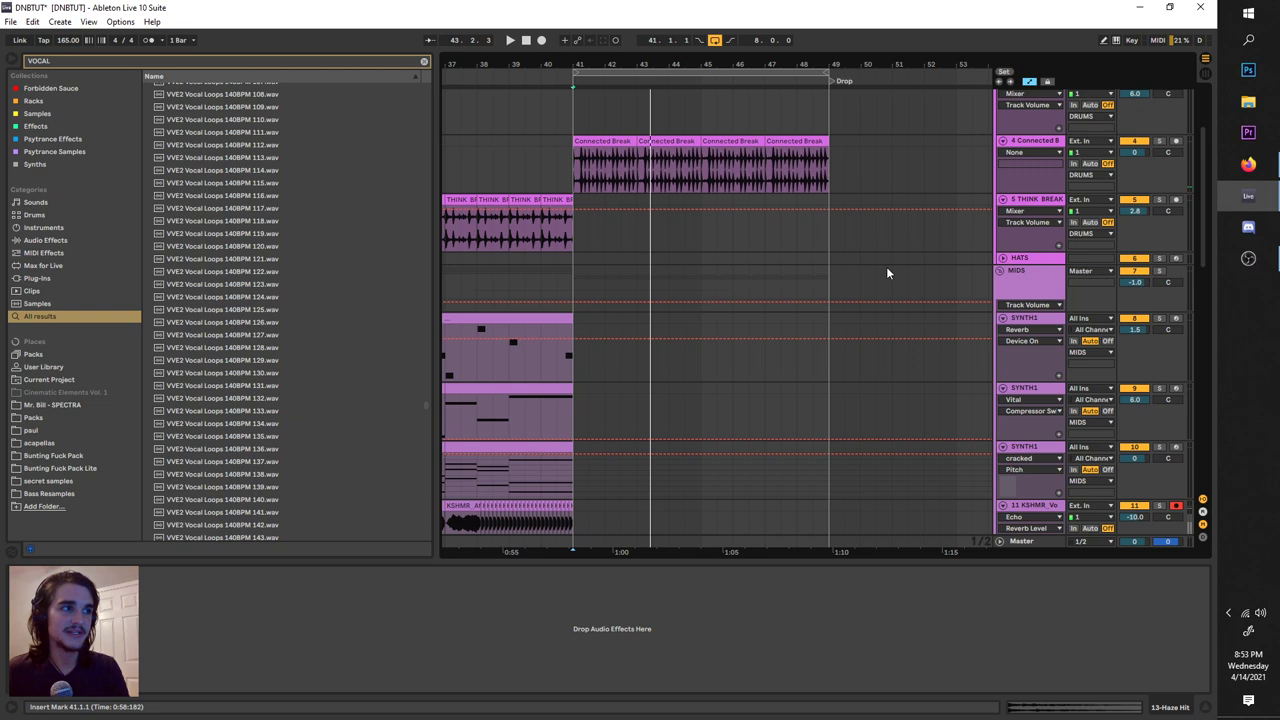
scroll(886, 266, up, 2)
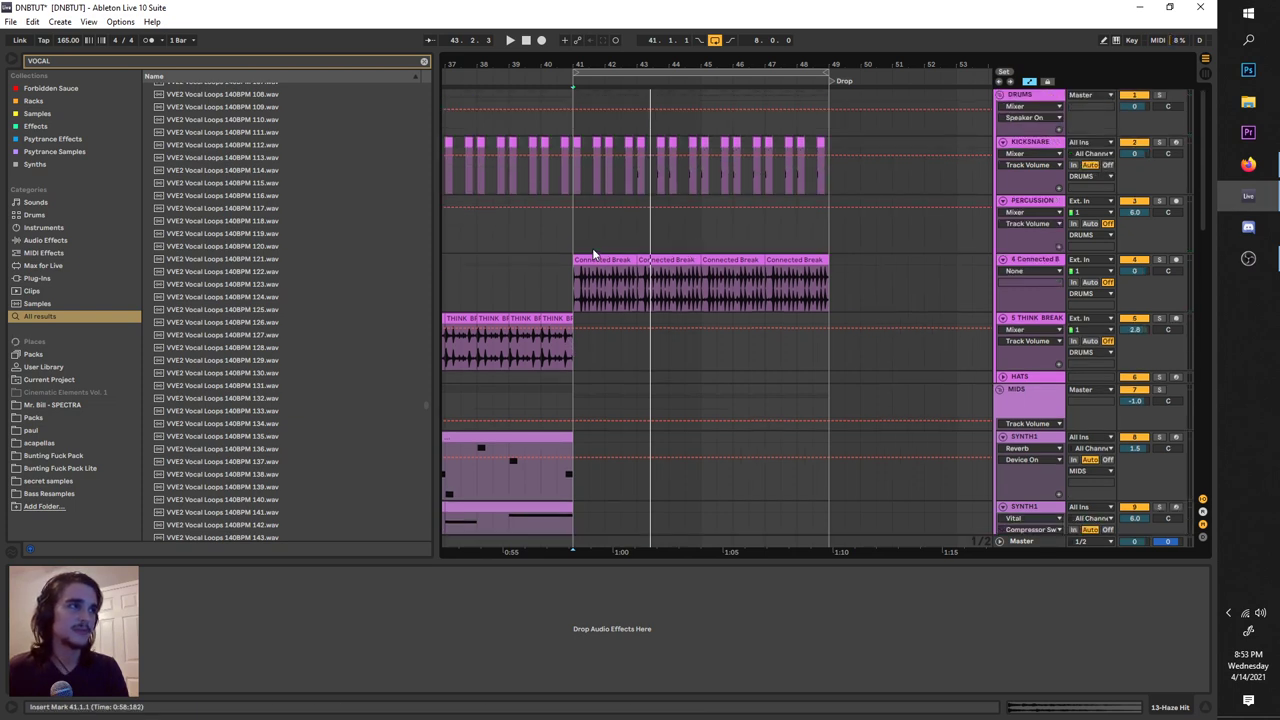
scroll(593, 254, up, 3)
key(space)
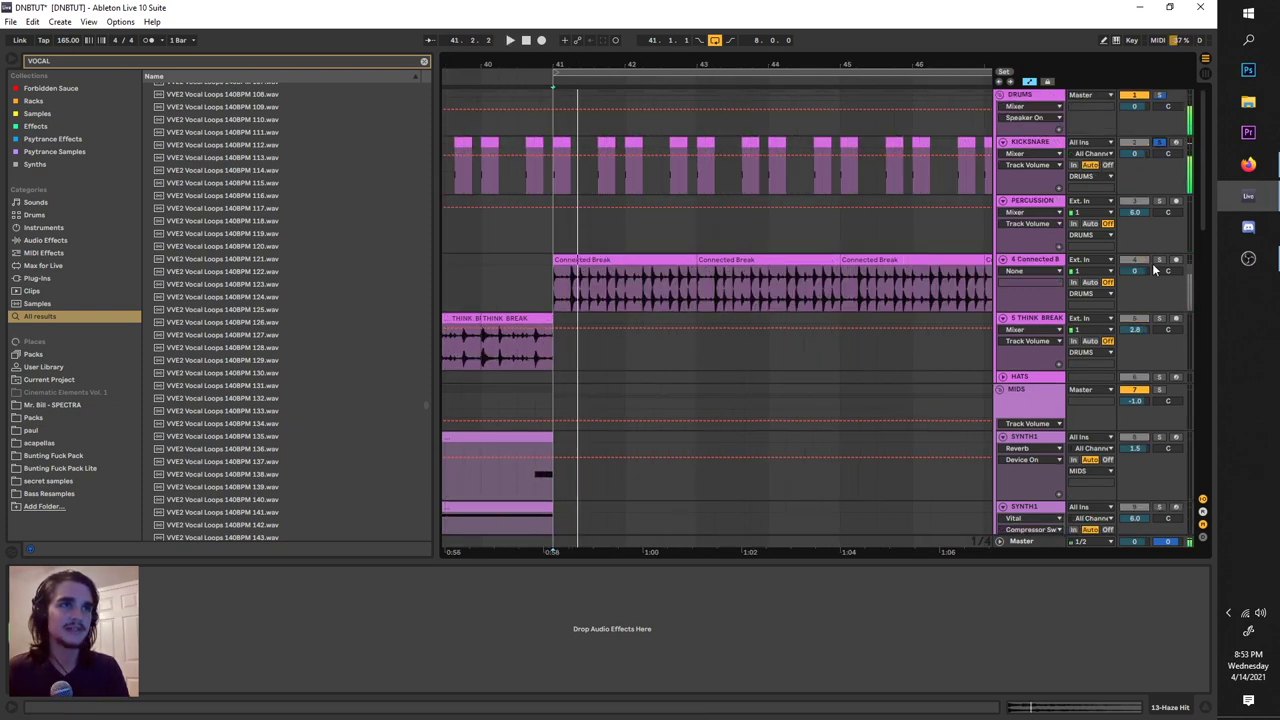
key(space)
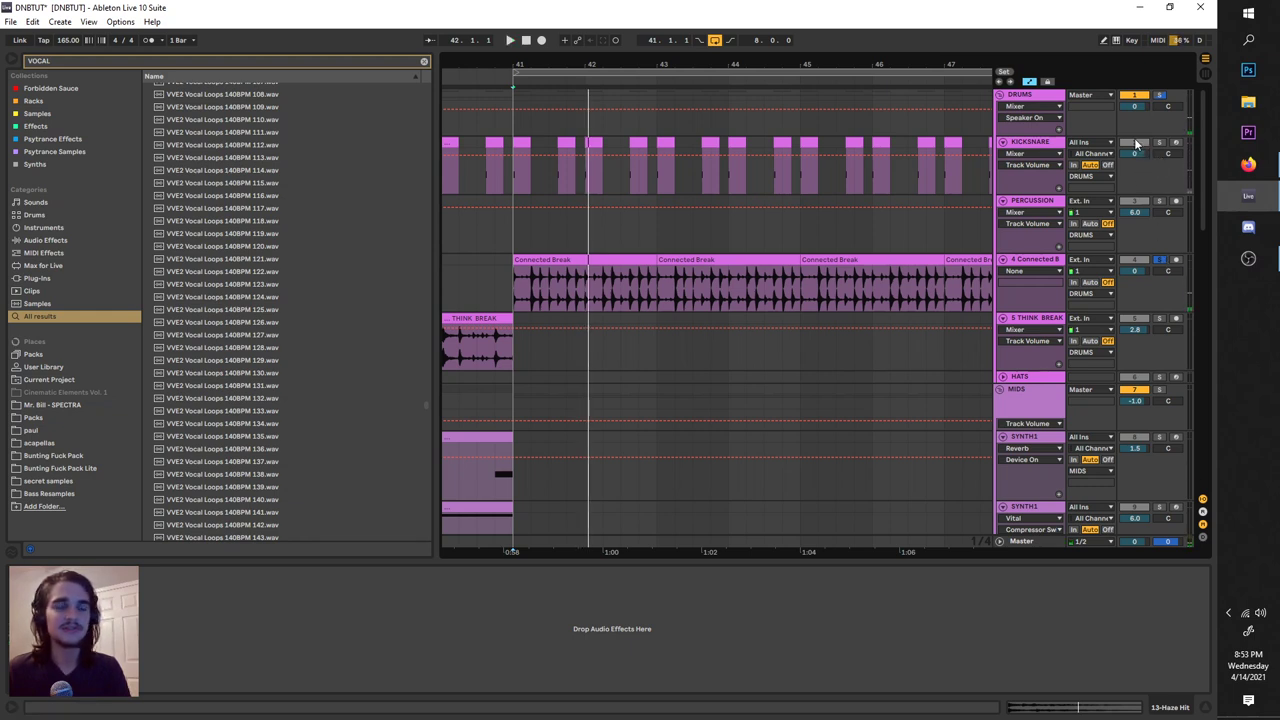
click(1160, 260)
key(space)
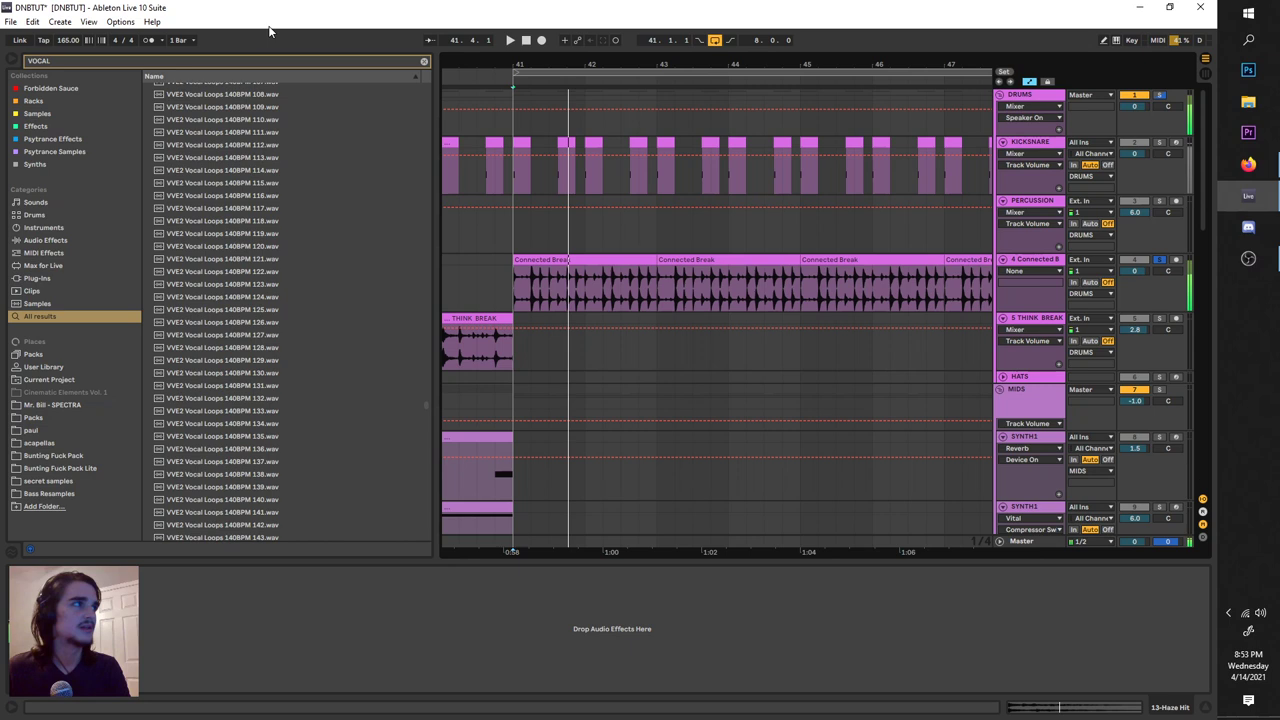
Turn off the Connected Break track's solo, and play the full mix from bar 41 at the Wheel Up Sub, Haze Hit and Circles Vox clips.
scroll(680, 291, down, 2)
click(1157, 180)
scroll(833, 325, right, 1)
scroll(833, 325, down, 3)
scroll(820, 322, down, 7)
key(space)
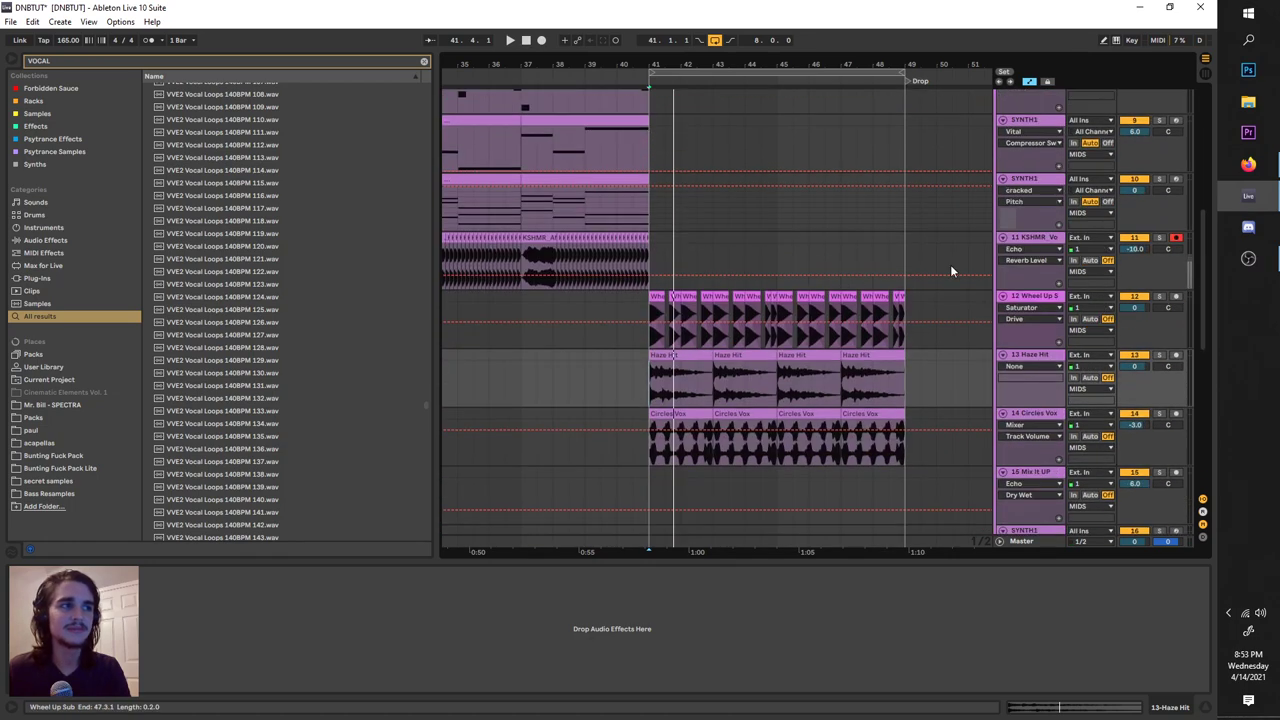
key(space)
key(space)
scroll(661, 381, up, 3)
key(space)
scroll(632, 290, right, 1)
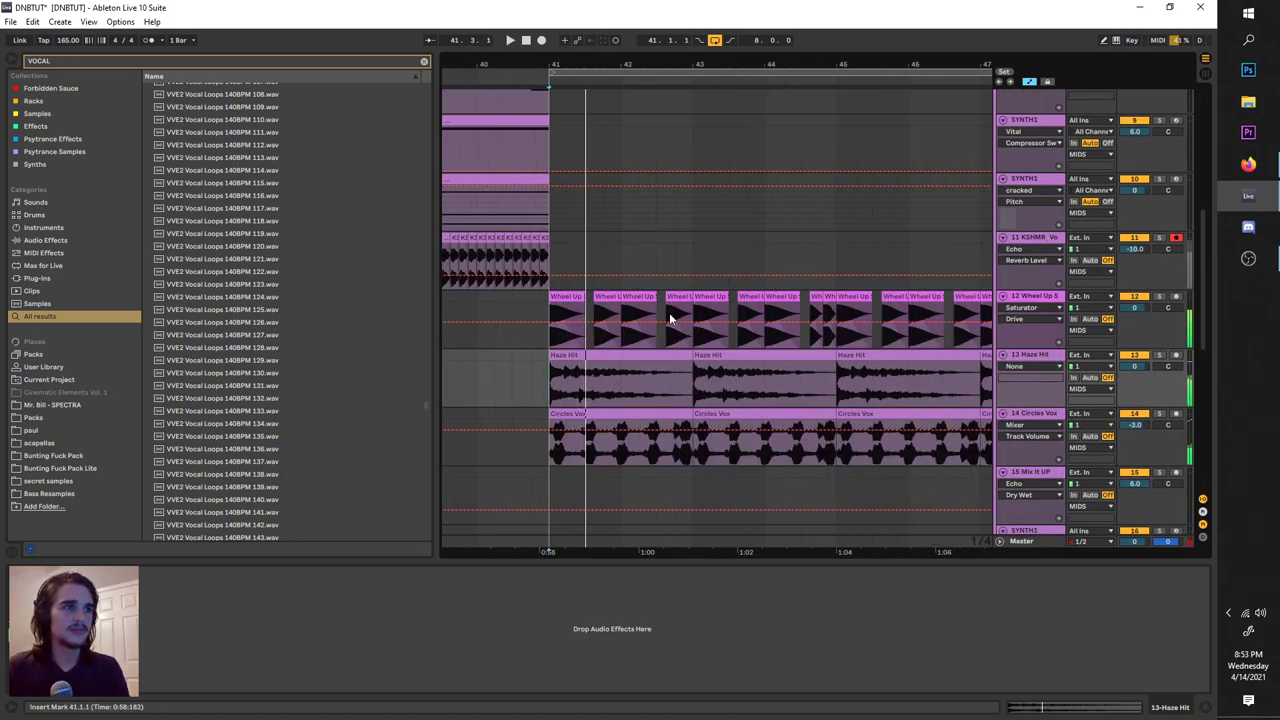
Search the Packs folder for jungle, open the Jungle Jungle - 1989 to 1999 Samplepack, and clear the search.
drag(71, 62, 3, 51)
text(jungle)
click(64, 422)
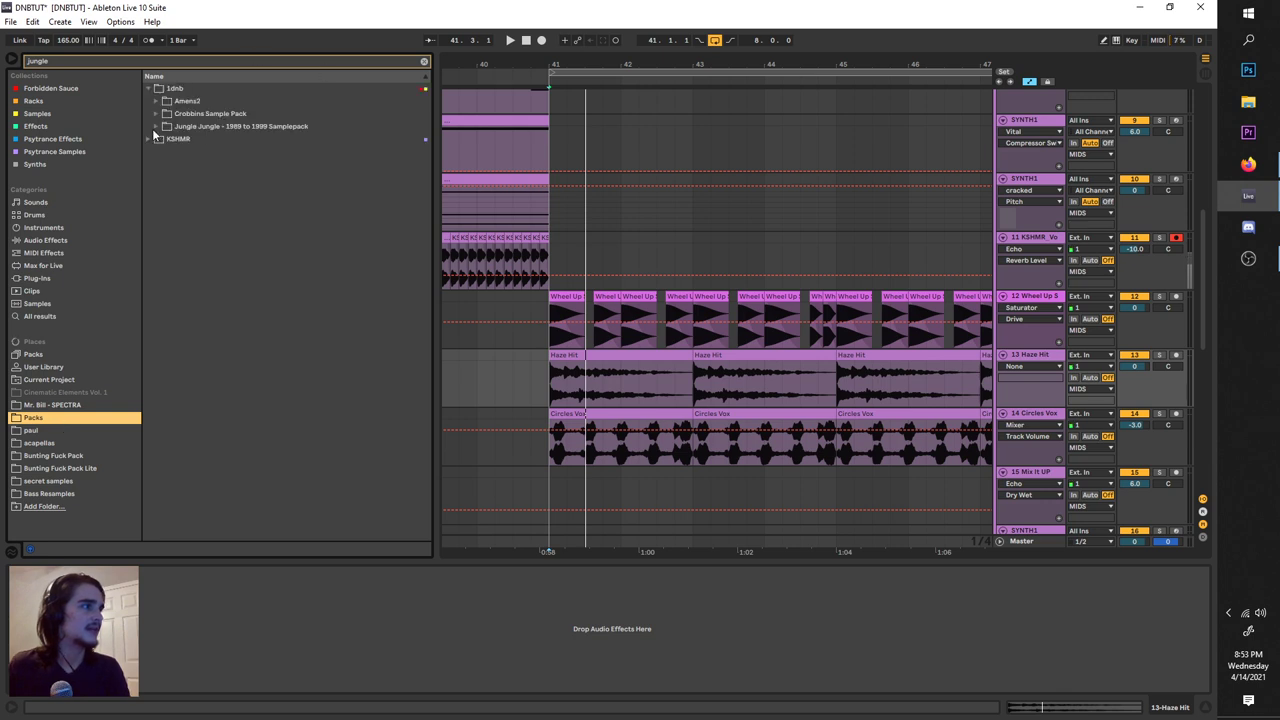
click(200, 126)
click(424, 61)
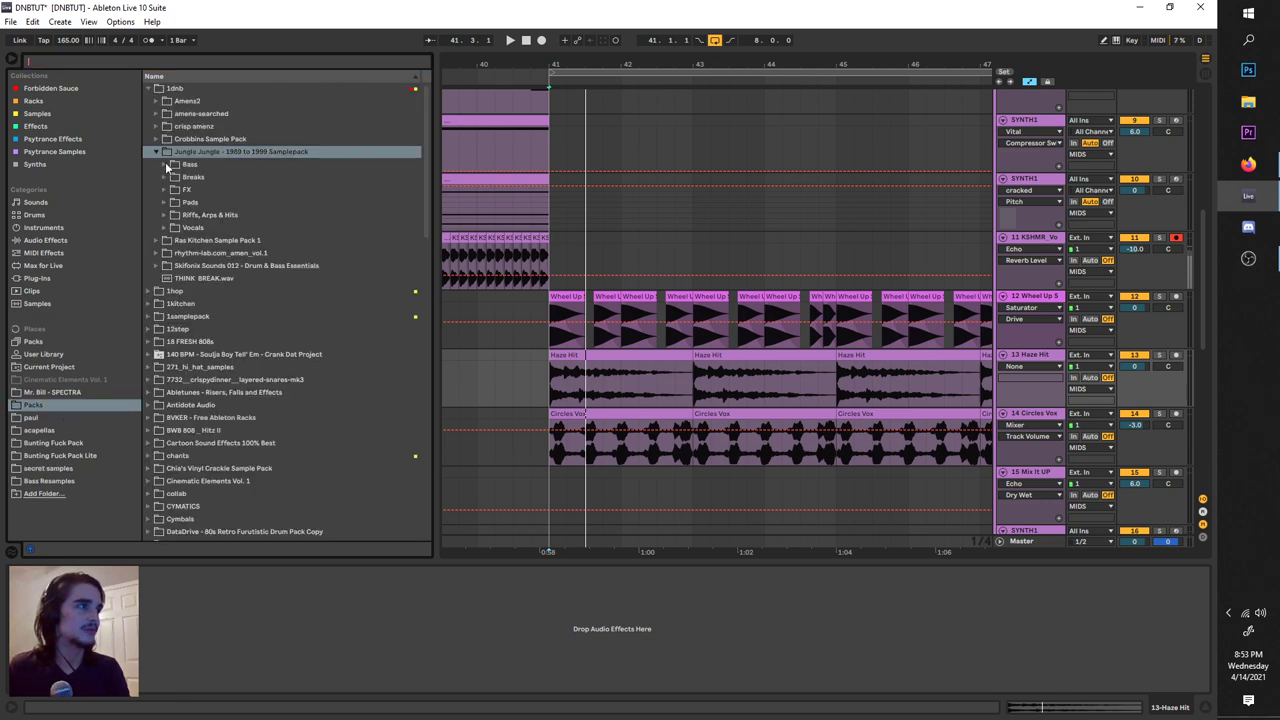
Open the sample pack's Pads folder and preview its pads one after another, from 360 Pad.wav to Dred Pad.wav.
click(165, 164)
click(165, 164)
click(165, 202)
click(212, 243)
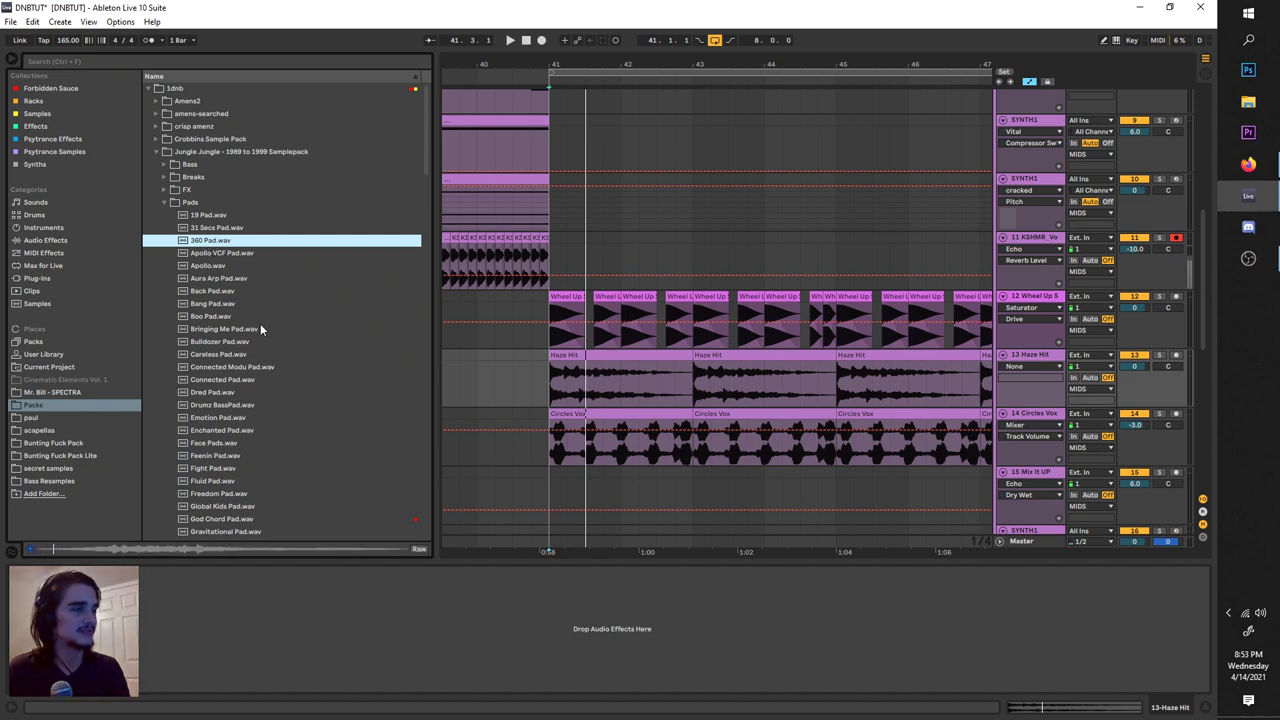
key(Down)
key(Down)
key(Down)
key(Down)
key(Down)
key(Down)
key(Down)
key(Down)
key(Down)
key(Down)
key(Down)
key(Down)
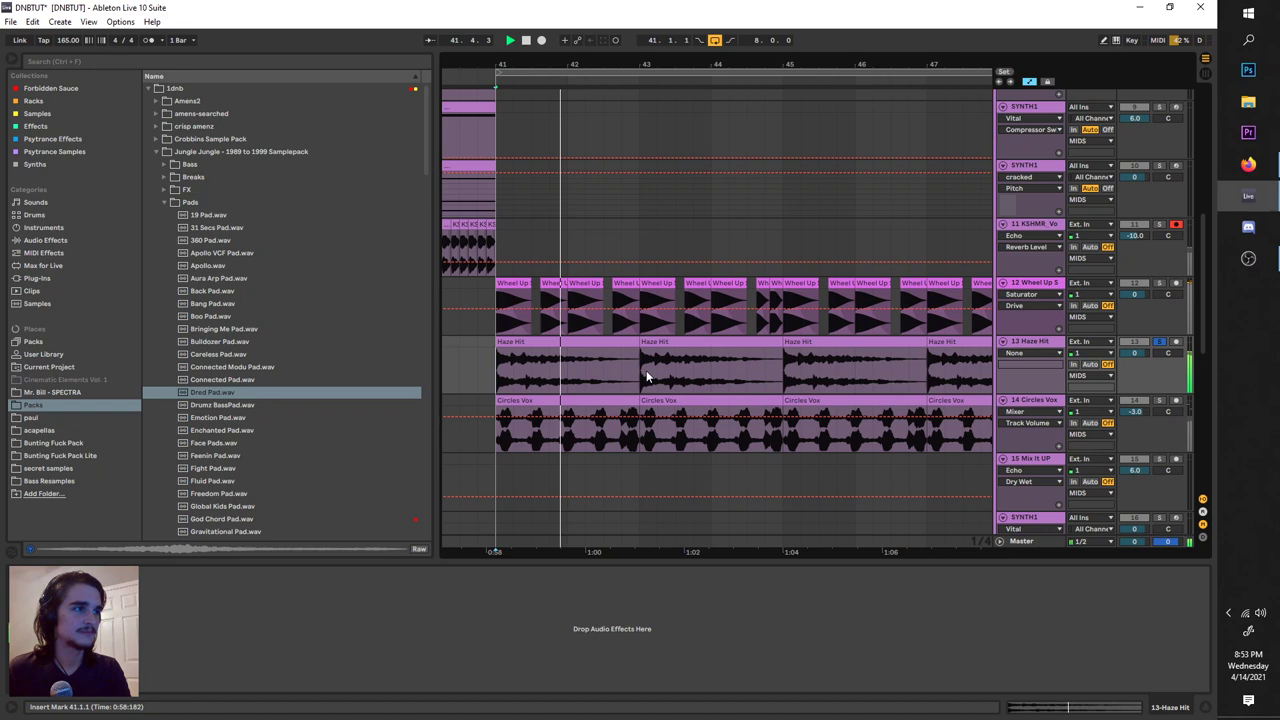
Audition the Haze Hit track and the Circles Vox track on their own from bar 41.
scroll(630, 367, right, 1)
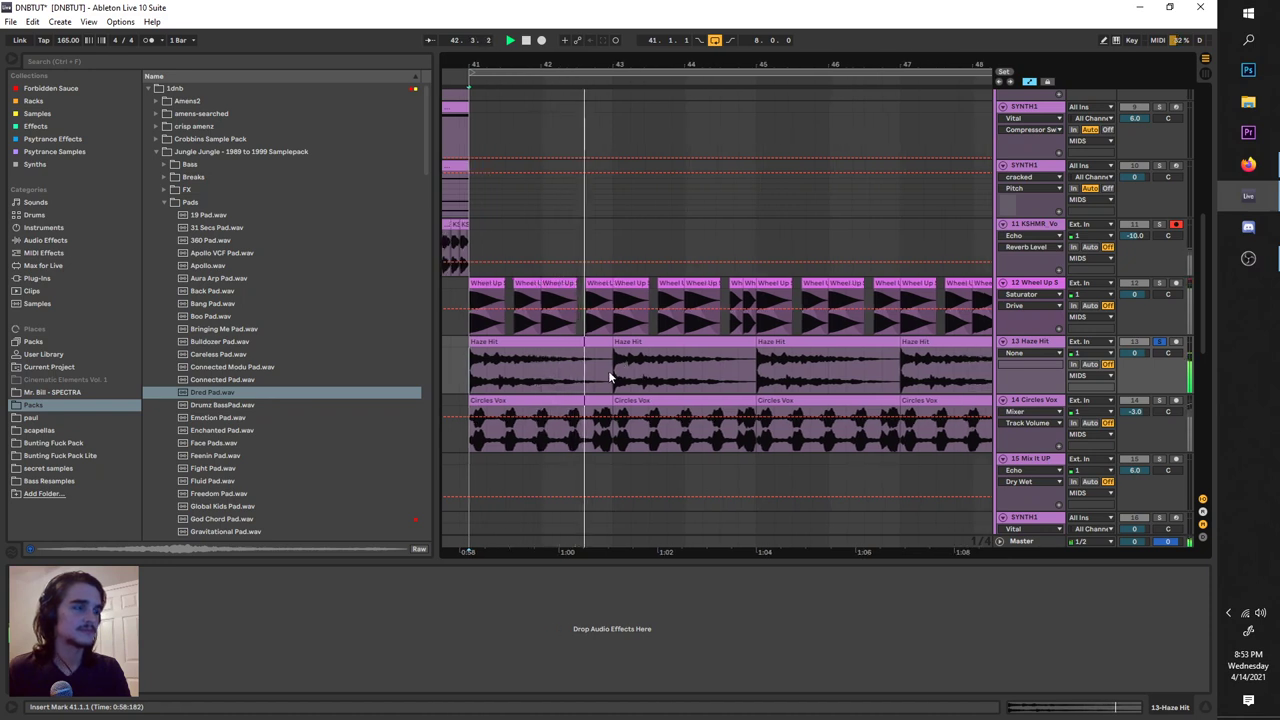
scroll(608, 370, down, 3)
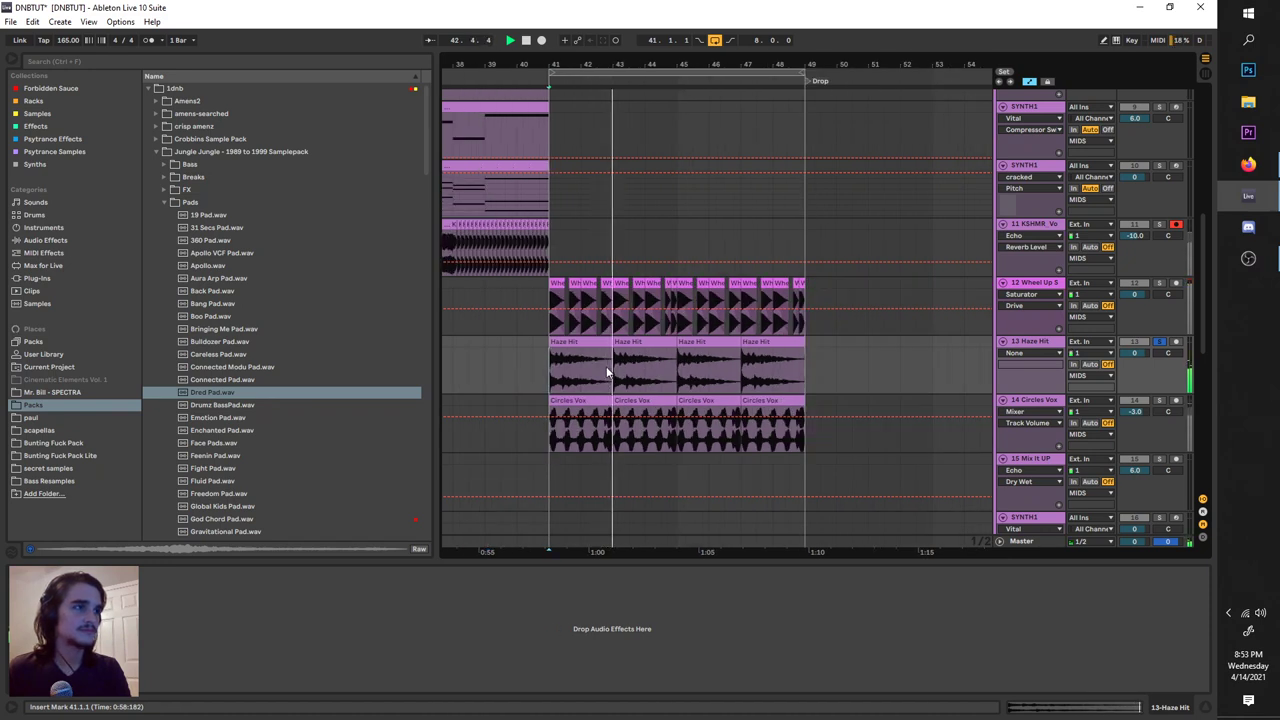
key(space)
click(549, 444)
click(1160, 402)
key(space)
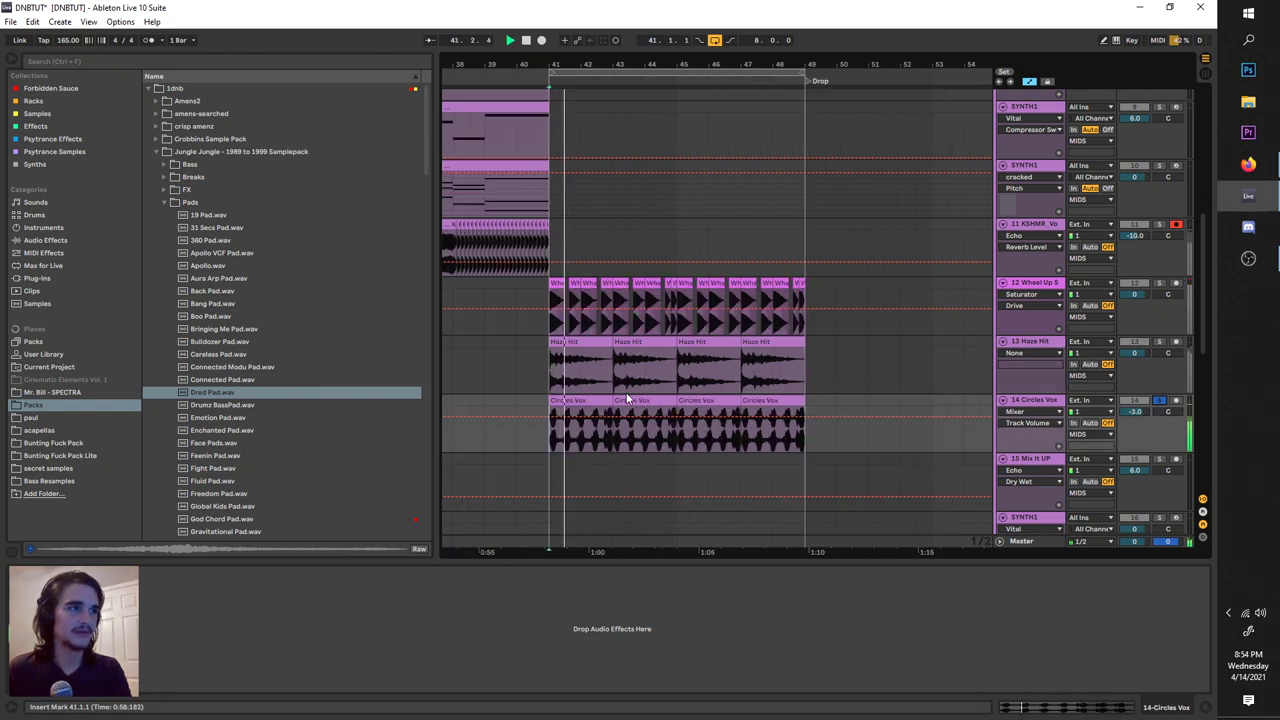
Solo the Wheel Up Sub track and play it from bar 41.
click(1159, 343)
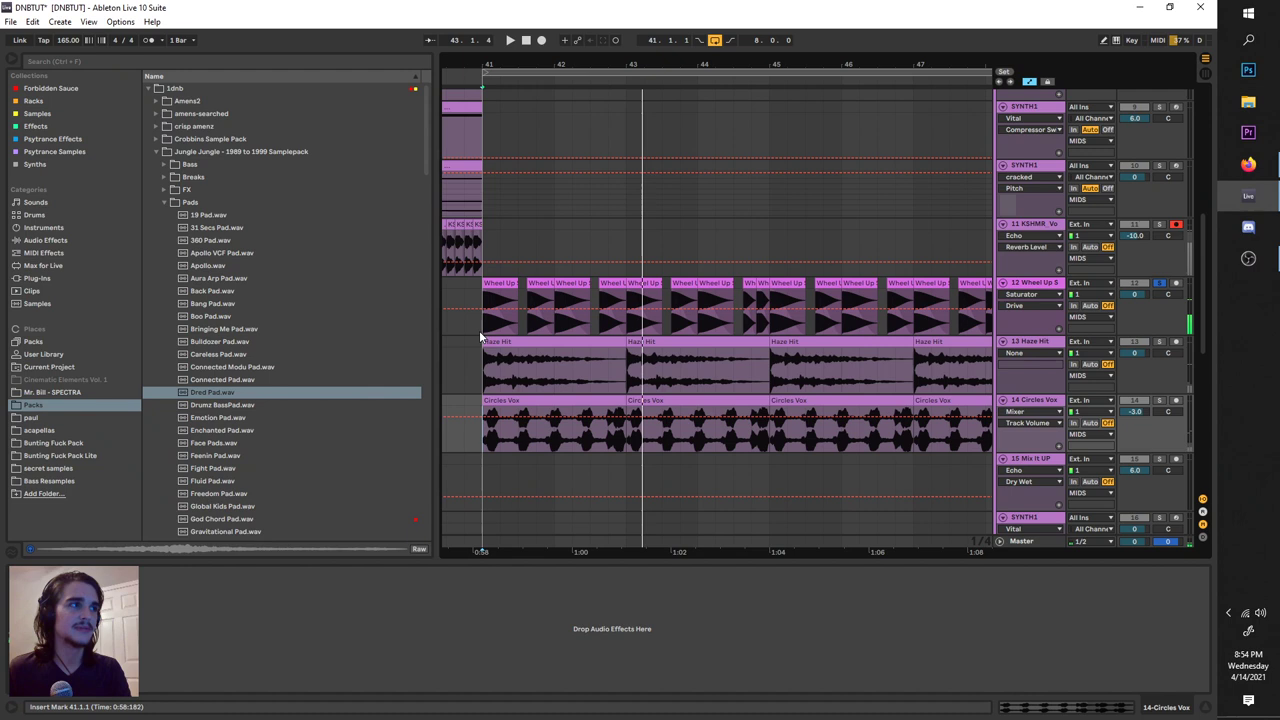
click(484, 318)
key(space)
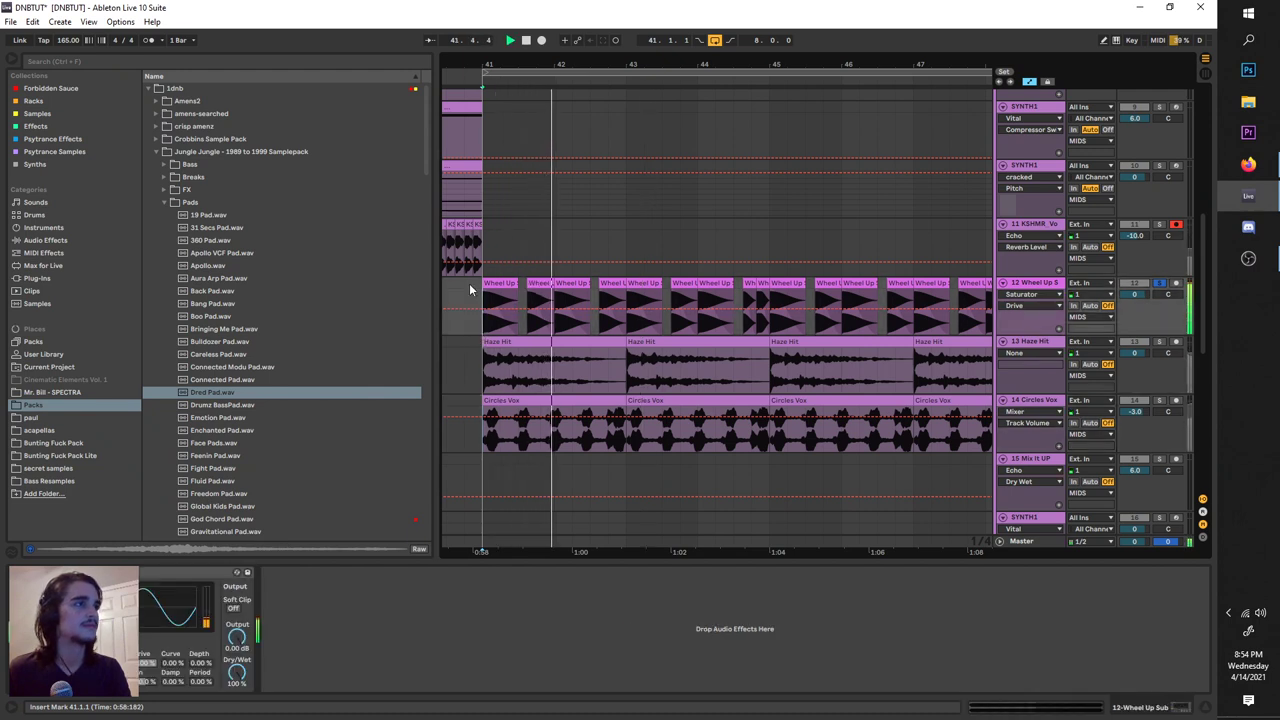
Insert a new audio track directly below the Wheel Up Sub track.
right_click(1048, 287)
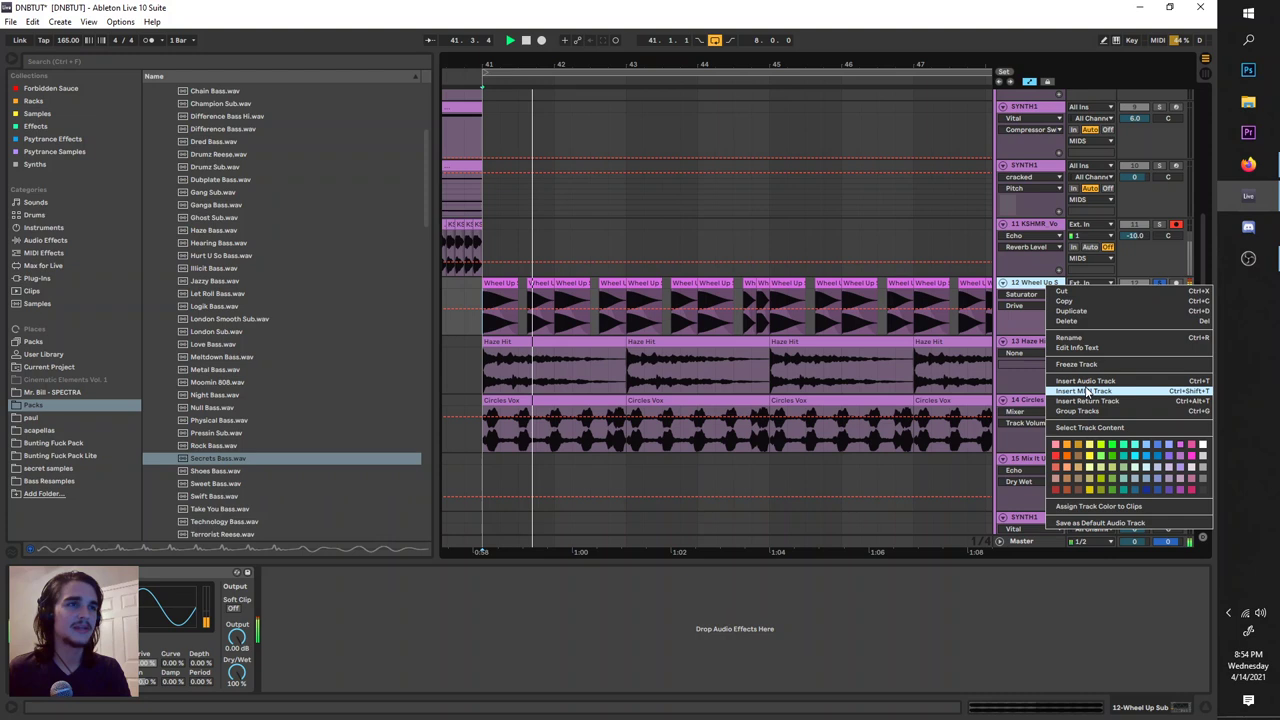
click(1081, 383)
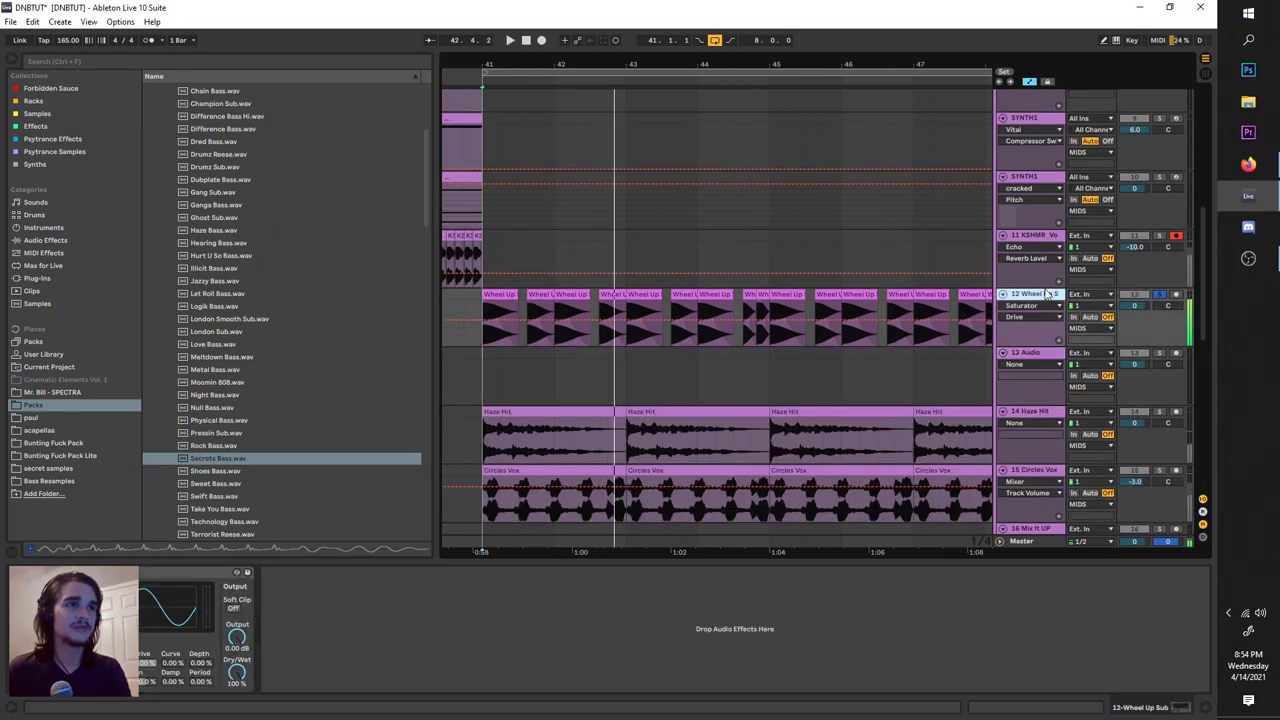
key(ctrl+t)
Play the soloed Wheel Up Sub track while trying its Saturator's on/off switch, Type and Base settings.
key(space)
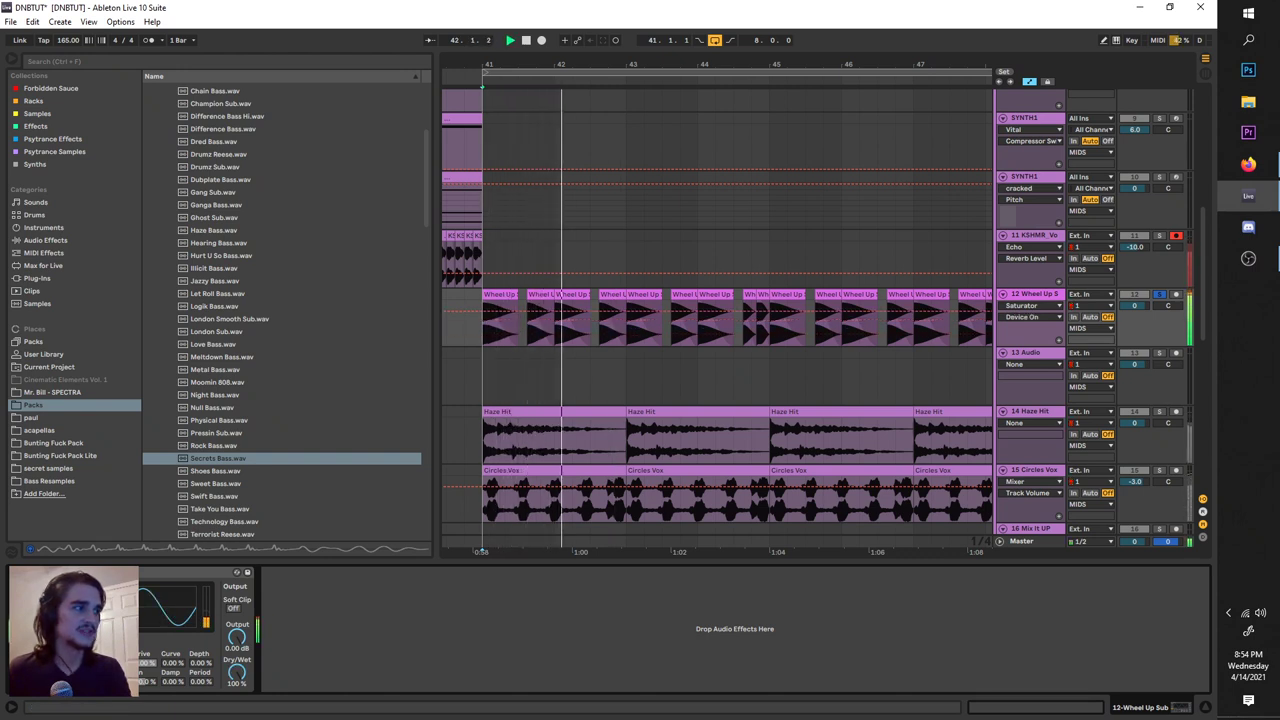
key(space)
click(88, 641)
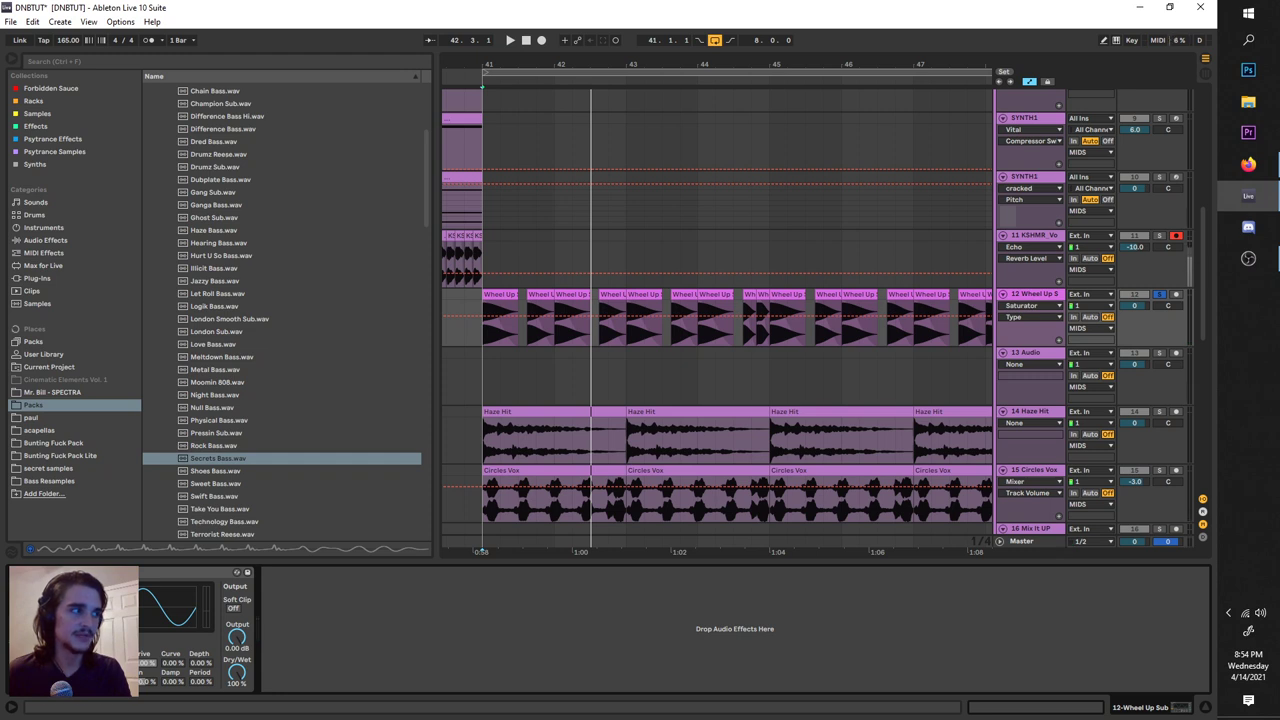
key(space)
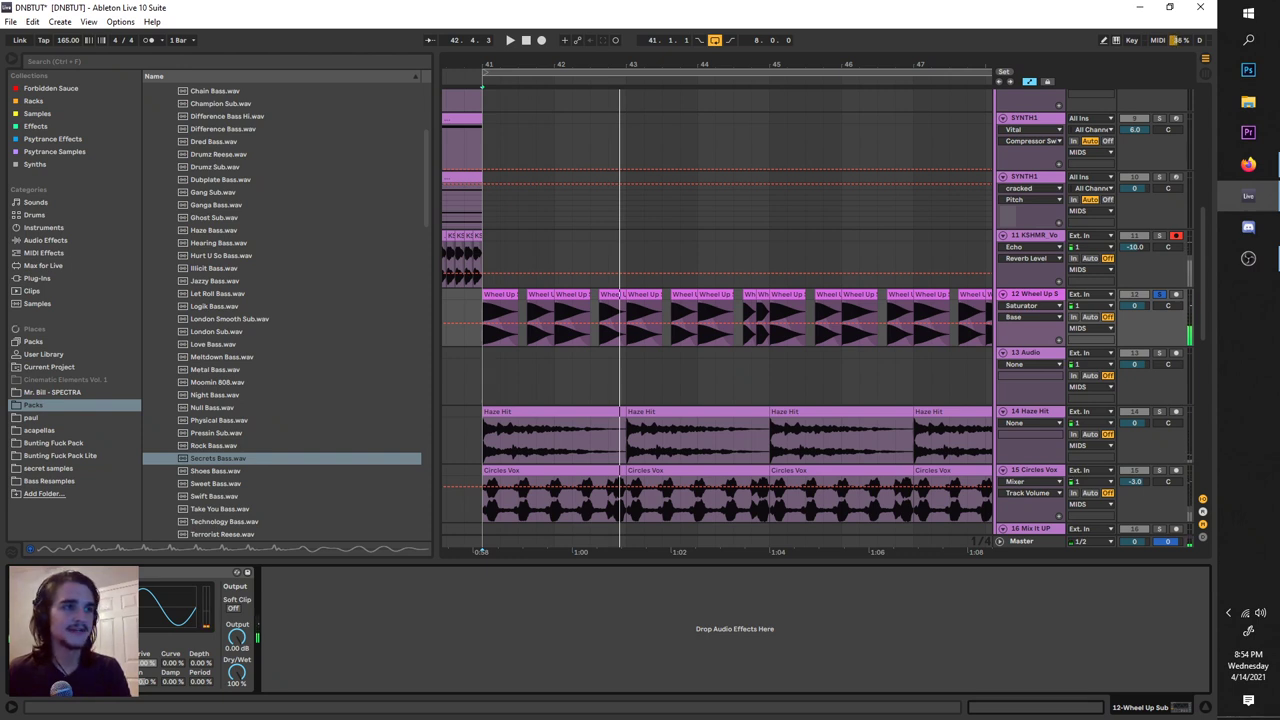
Replay the soloed Wheel Up Sub track from bar 41 to compare its Saturator settings.
key(space)
key(space)
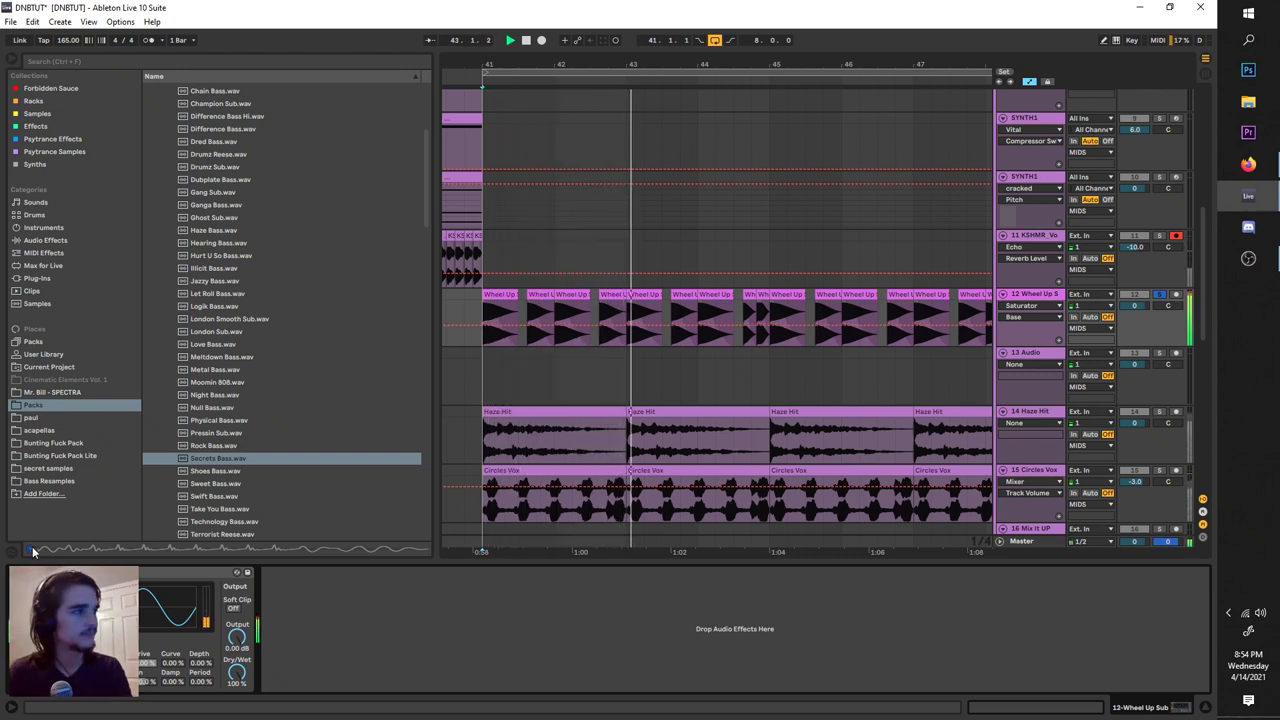
key(space)
key(space)
key(space)
Find Wheel Up Sub.wav in the Bass sample folder and place it at bar 41 on the new audio track.
scroll(392, 436, down, 3)
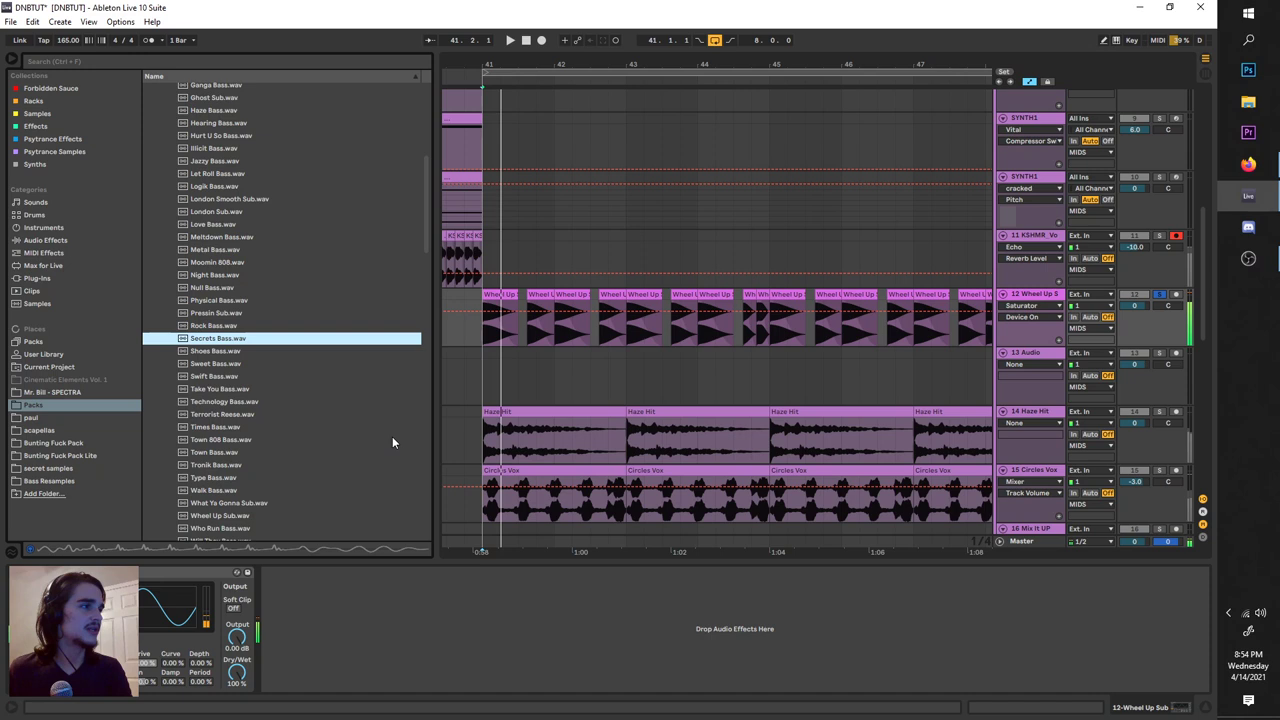
click(314, 416)
scroll(300, 424, down, 2)
click(287, 424)
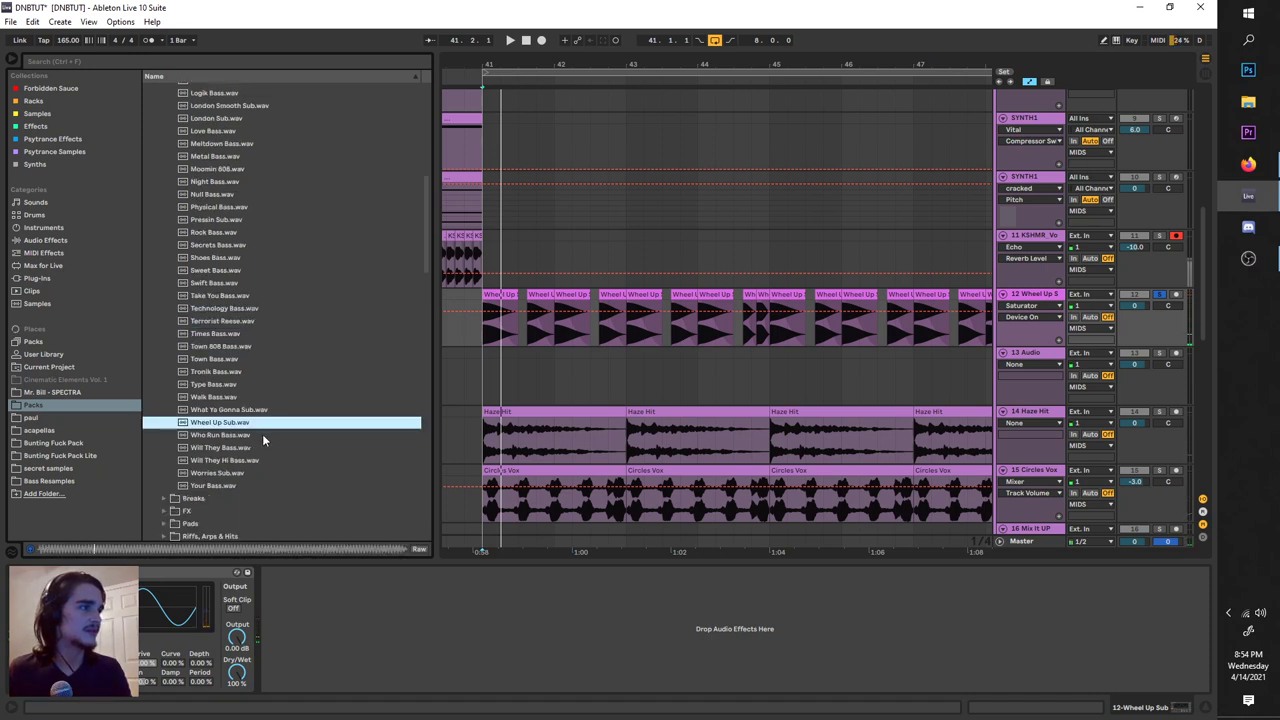
drag(300, 422, 1163, 352)
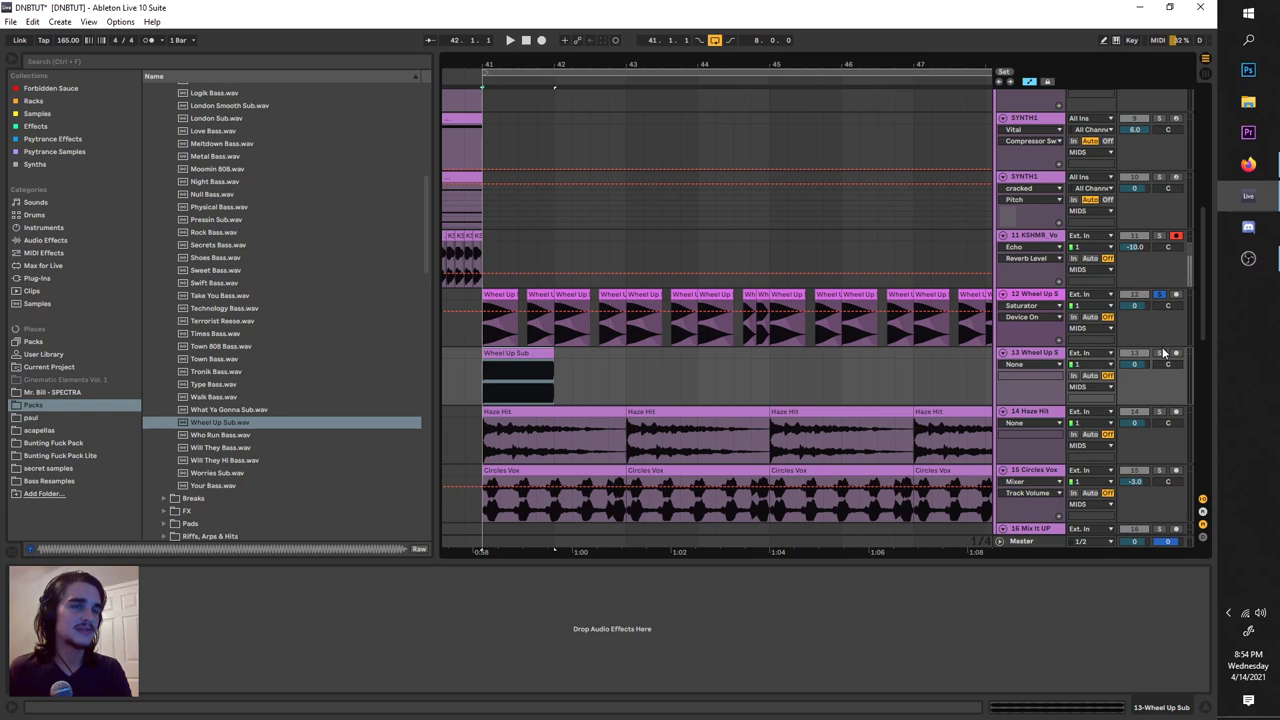
Solo the new Wheel Up Sub track, play it, and shorten its clip to two beats from bar 41.
click(1161, 353)
key(space)
drag(553, 366, 517, 366)
key(space)
Show the clip fades and add a long fade-out to the shortened Wheel Up Sub clip.
scroll(511, 367, up, 3)
scroll(526, 366, left, 2)
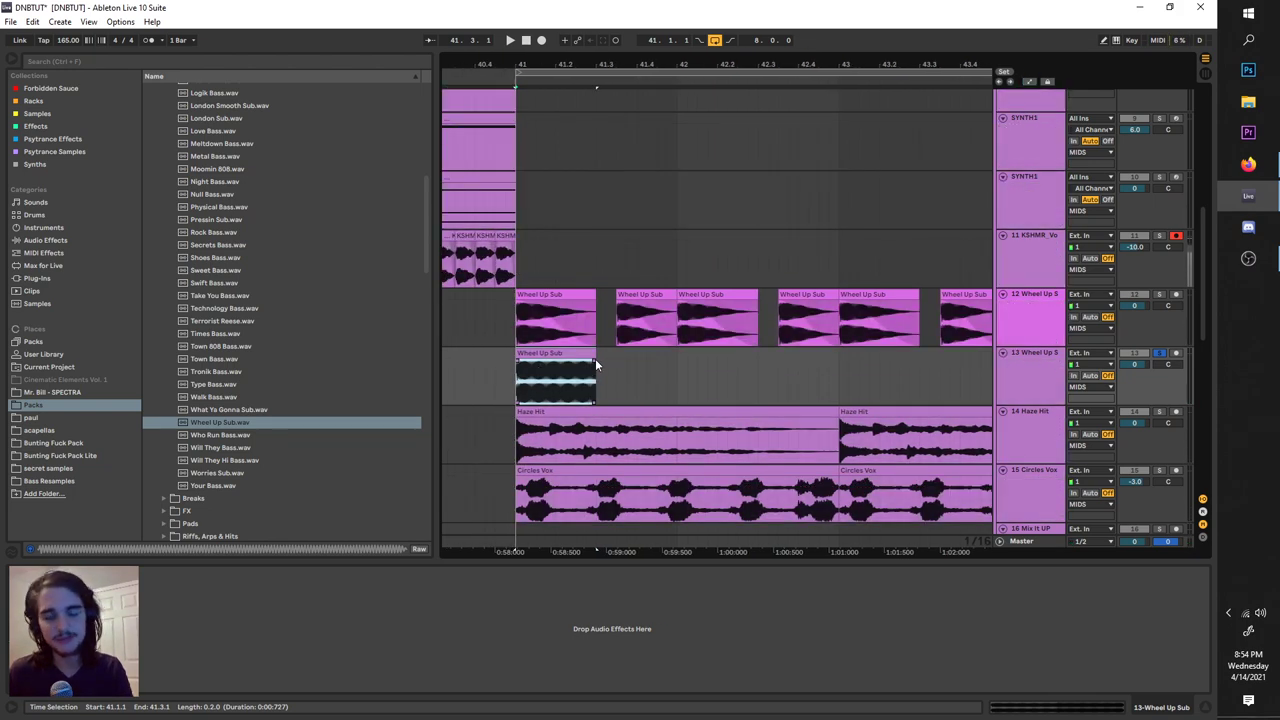
key(a)
drag(596, 360, 584, 359)
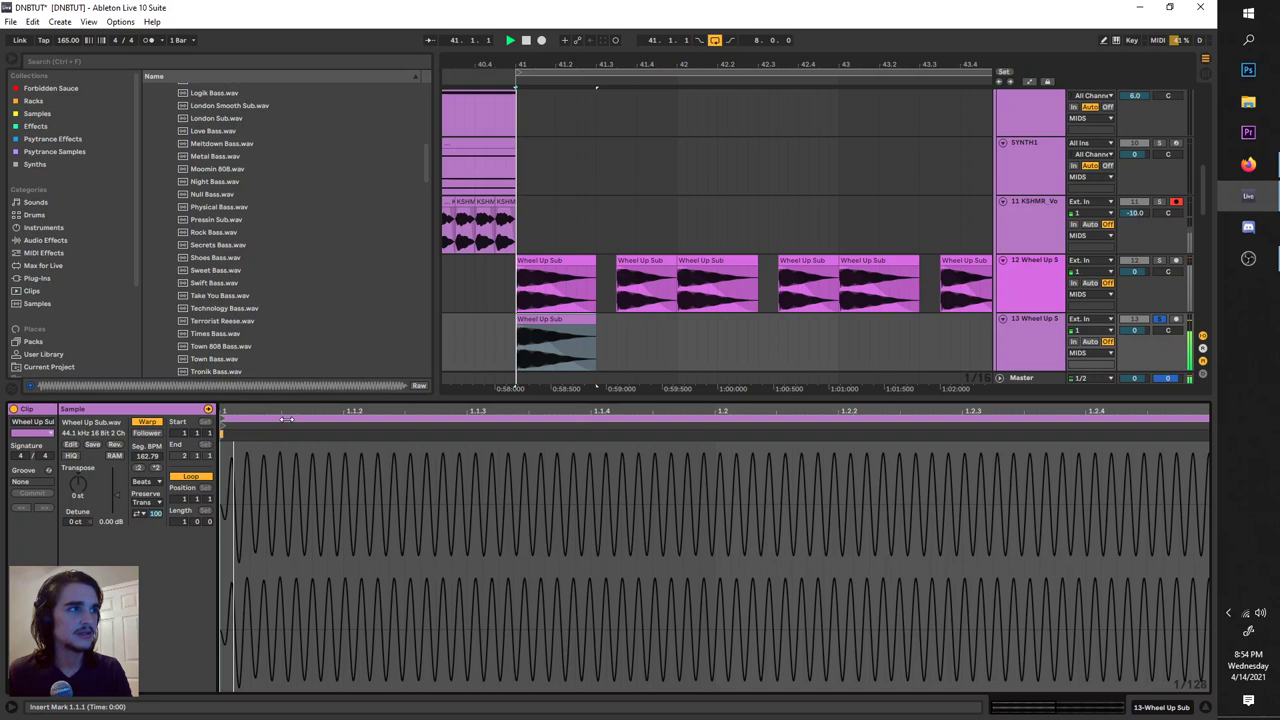
Transpose the new Wheel Up Sub clip to -13 semitones while auditioning it from bar 41.
drag(83, 490, 83, 508)
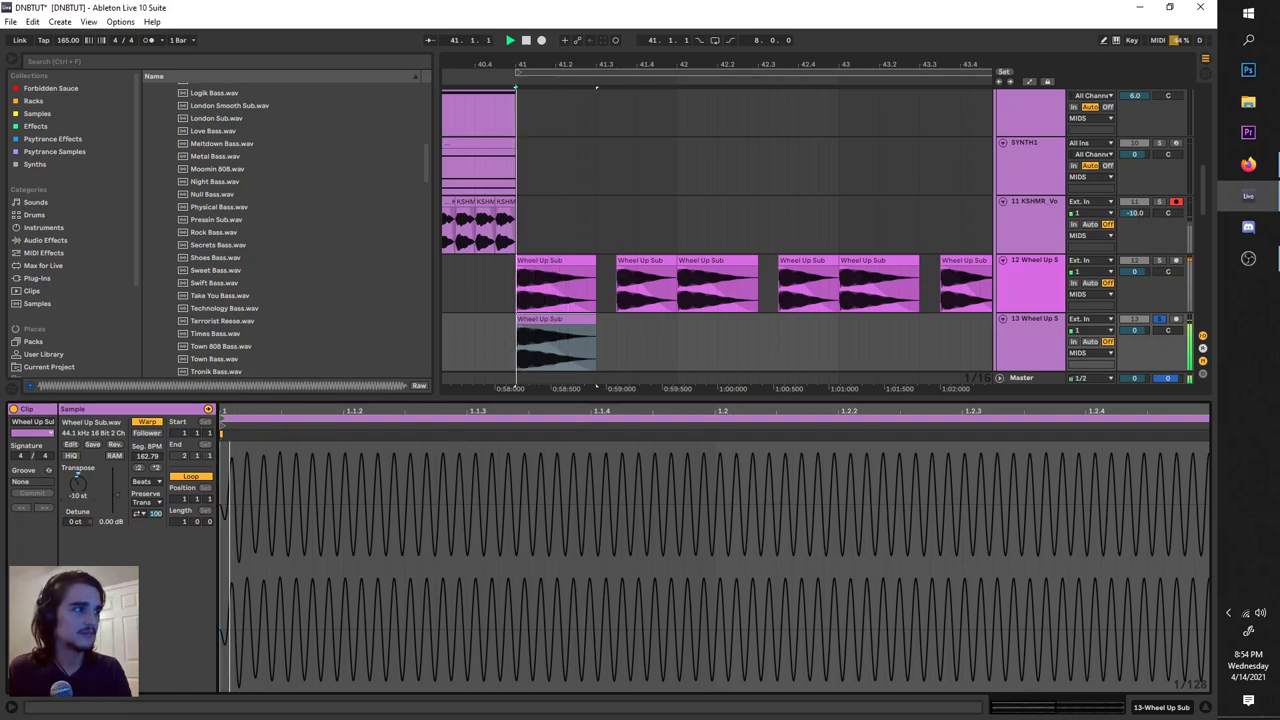
key(space)
key(space)
drag(83, 508, 83, 510)
key(space)
key(space)
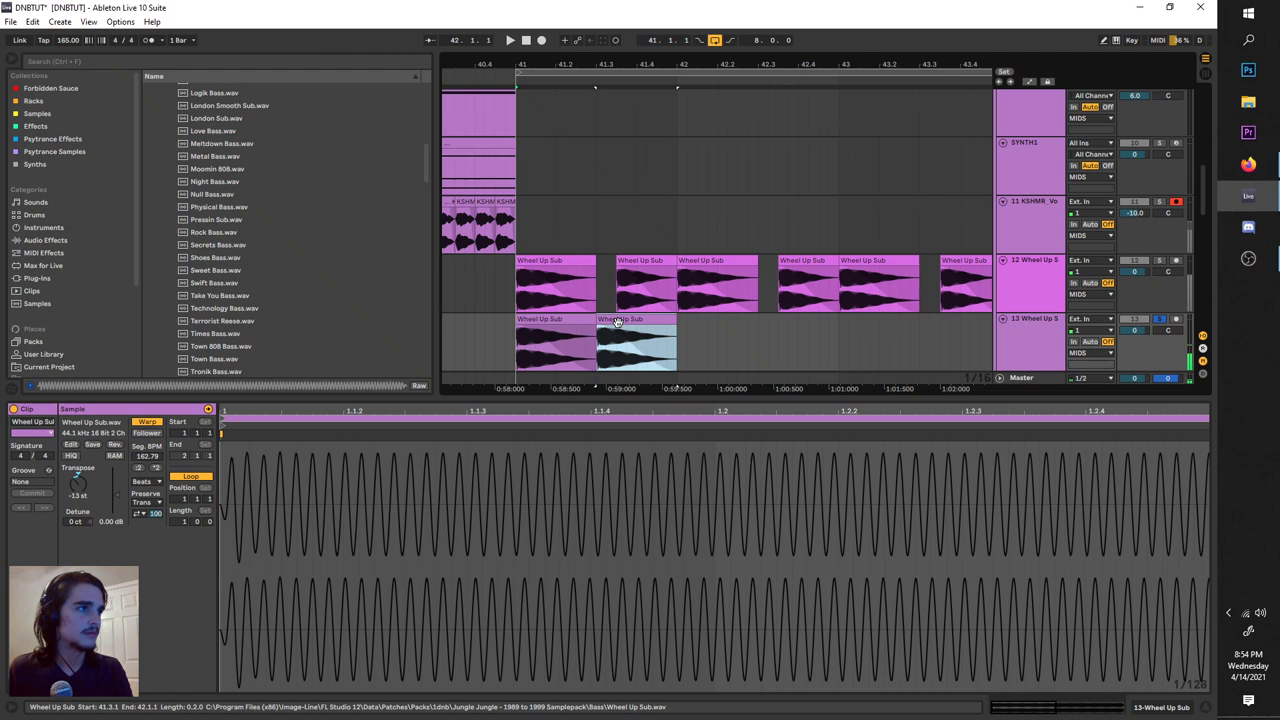
Trim the duplicated sub clip to run from 41.3.3 to 42.1.1 and set its transposition to 2 semitones.
drag(632, 320, 676, 321)
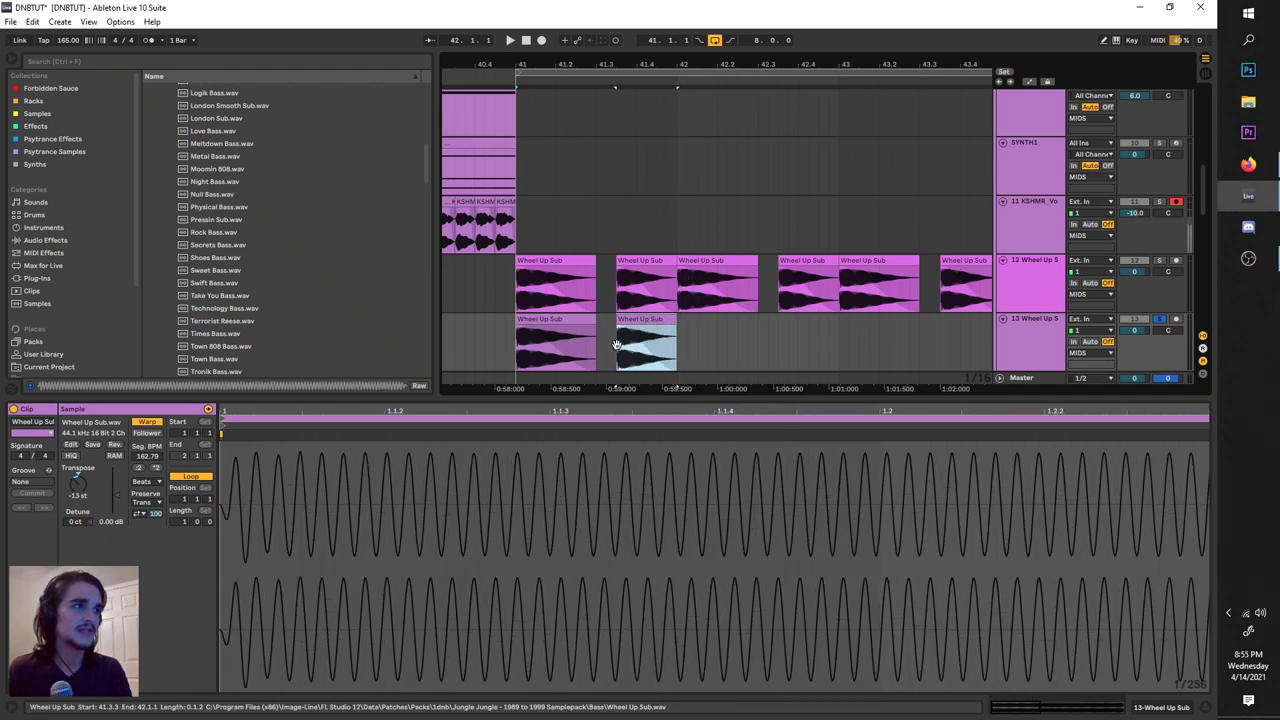
click(619, 350)
drag(76, 489, 76, 476)
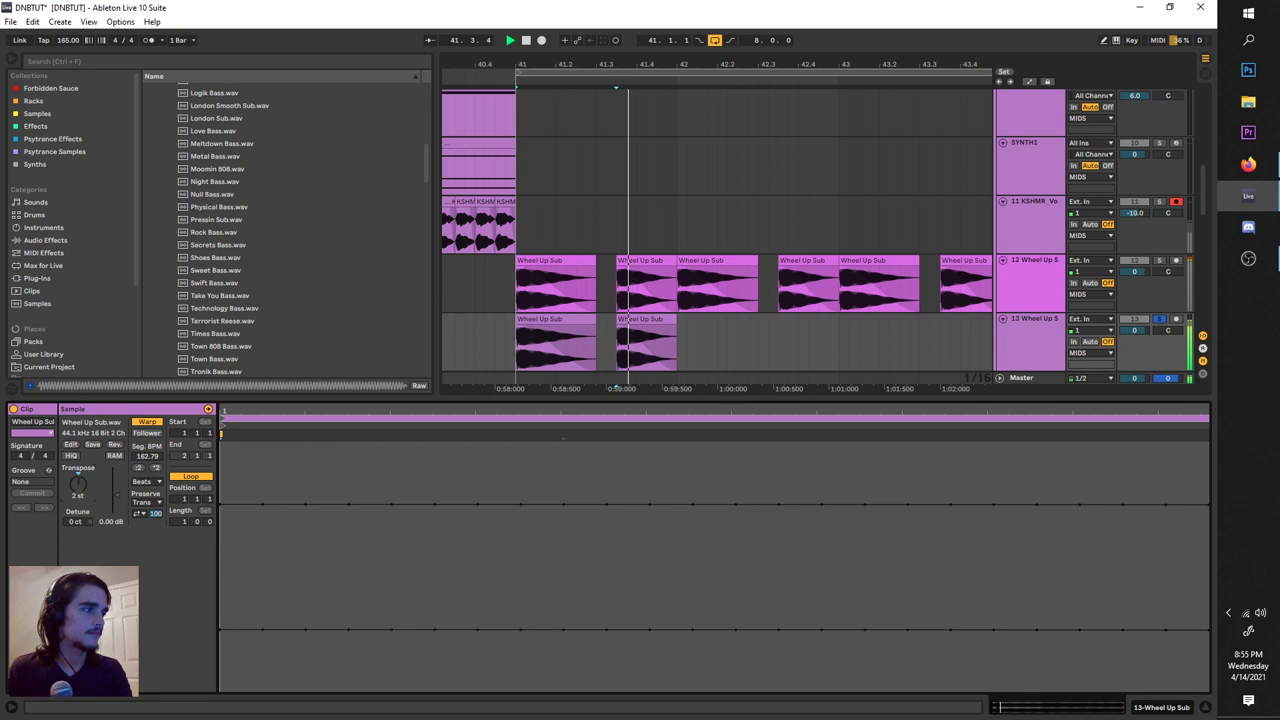
Play both new sub notes from bar 41, unsolo and deactivate their track, and play the full mix.
click(517, 346)
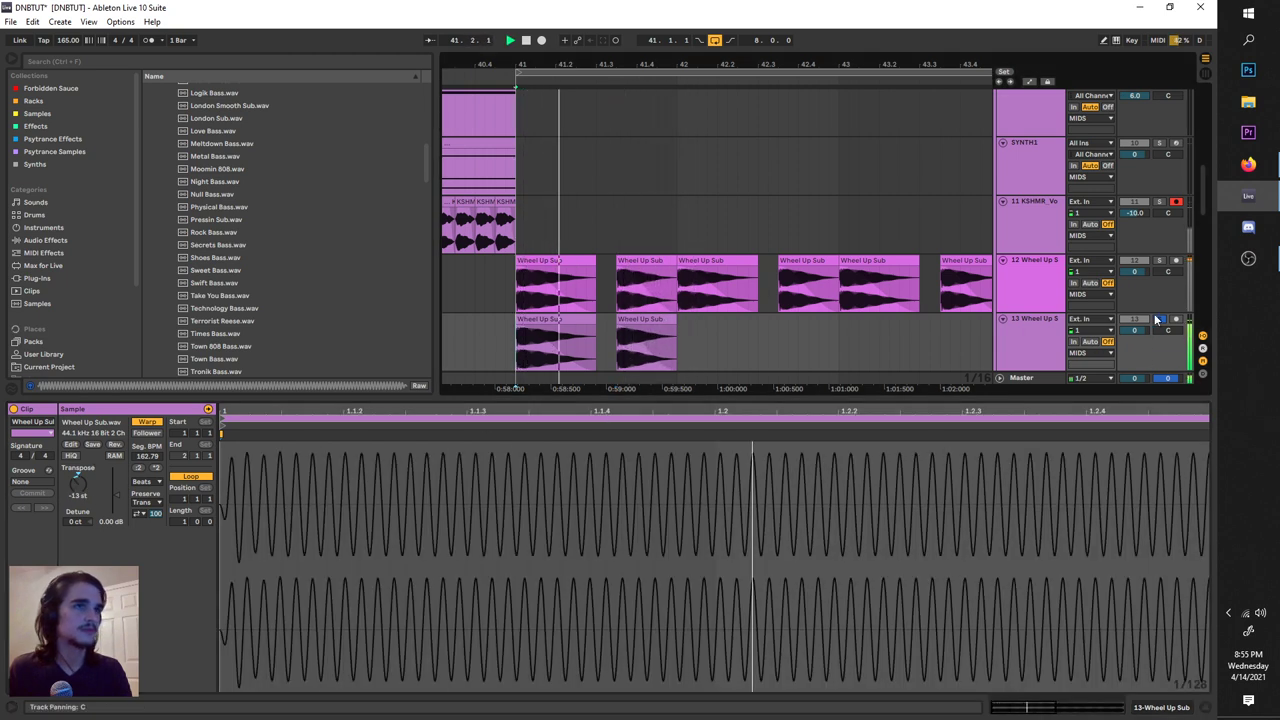
click(1158, 320)
key(space)
key(space)
scroll(648, 280, down, 3)
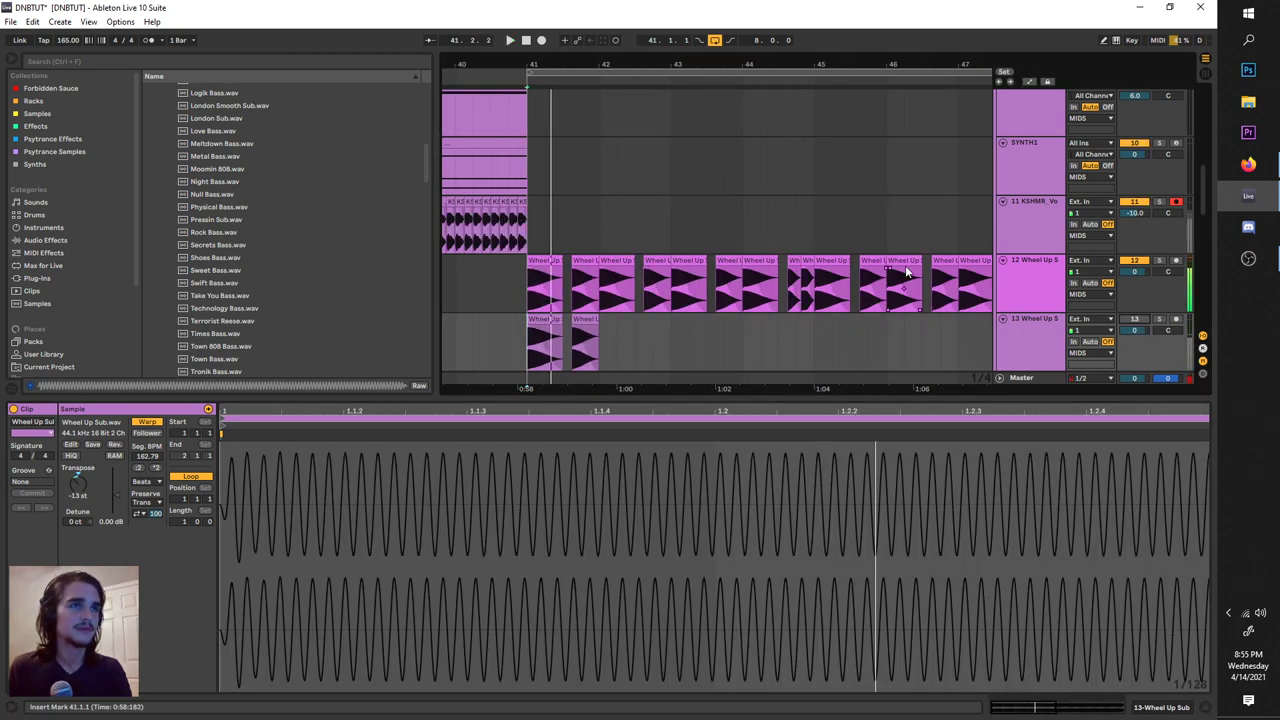
key(space)
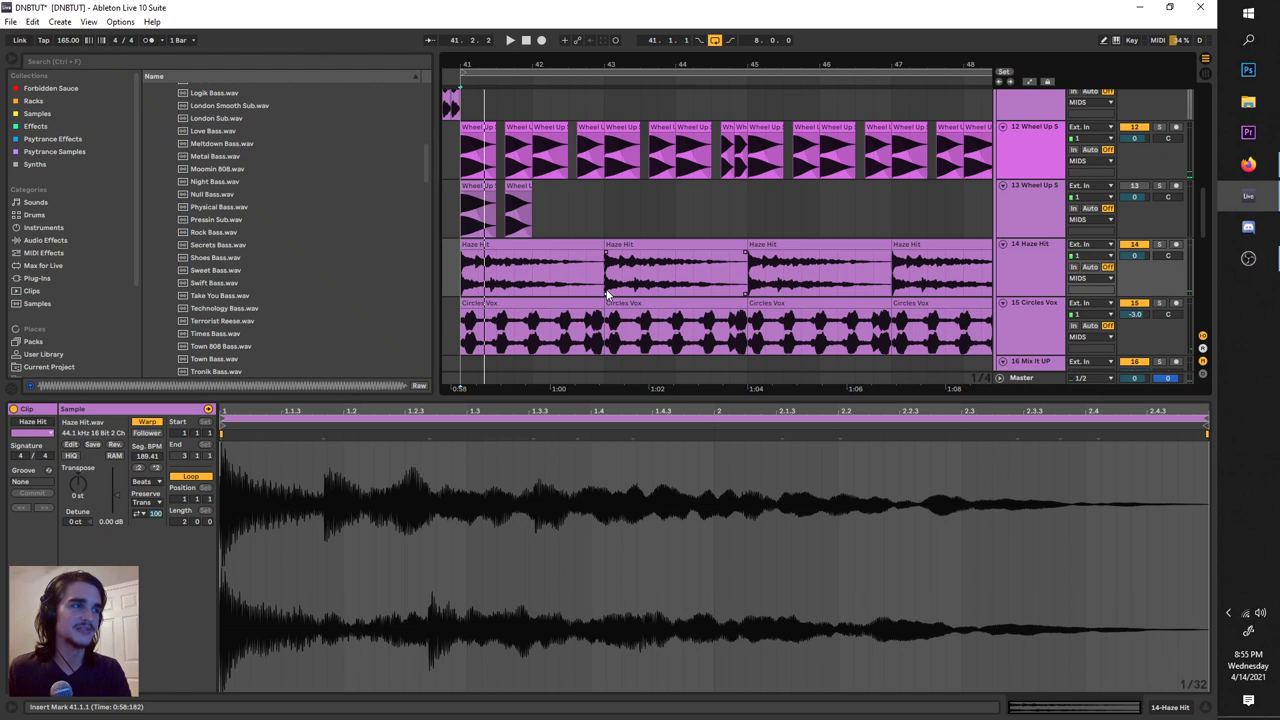
Play the Wheel Up Sub and Haze Hit clips in the mix from bar 41.
scroll(606, 294, down, 3)
click(601, 292)
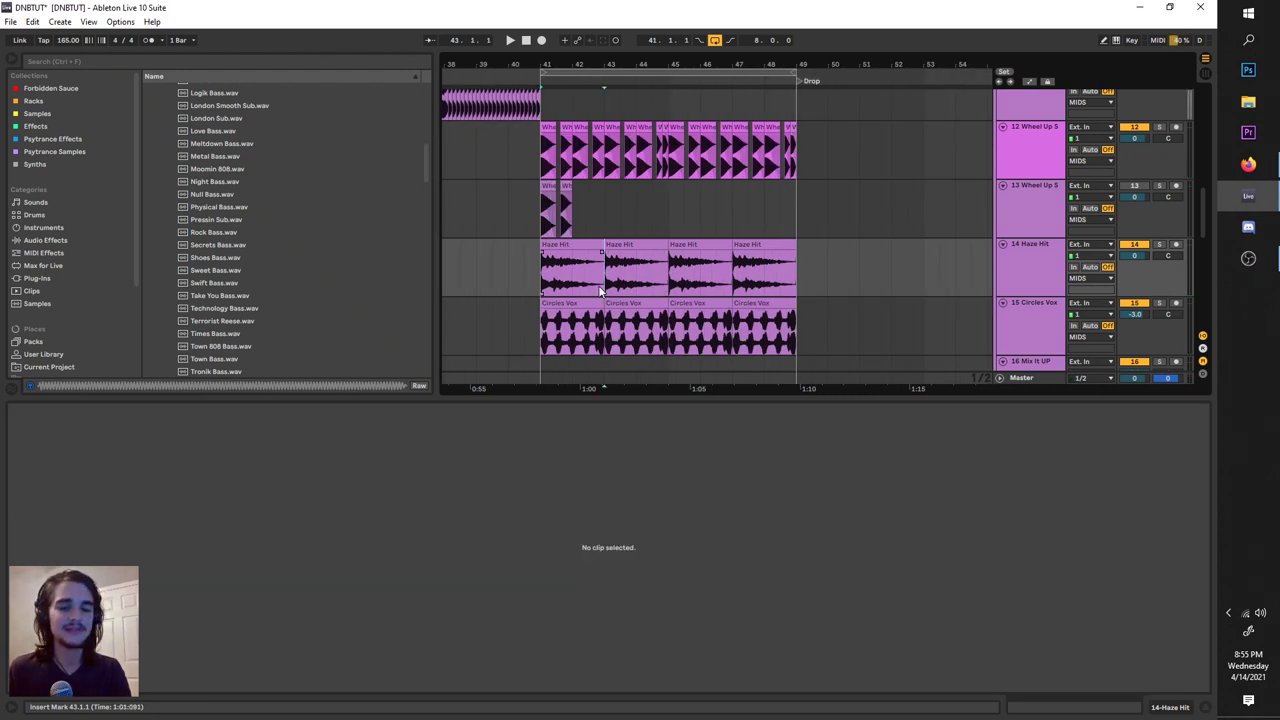
scroll(600, 290, up, 4)
scroll(595, 284, down, 3)
click(543, 290)
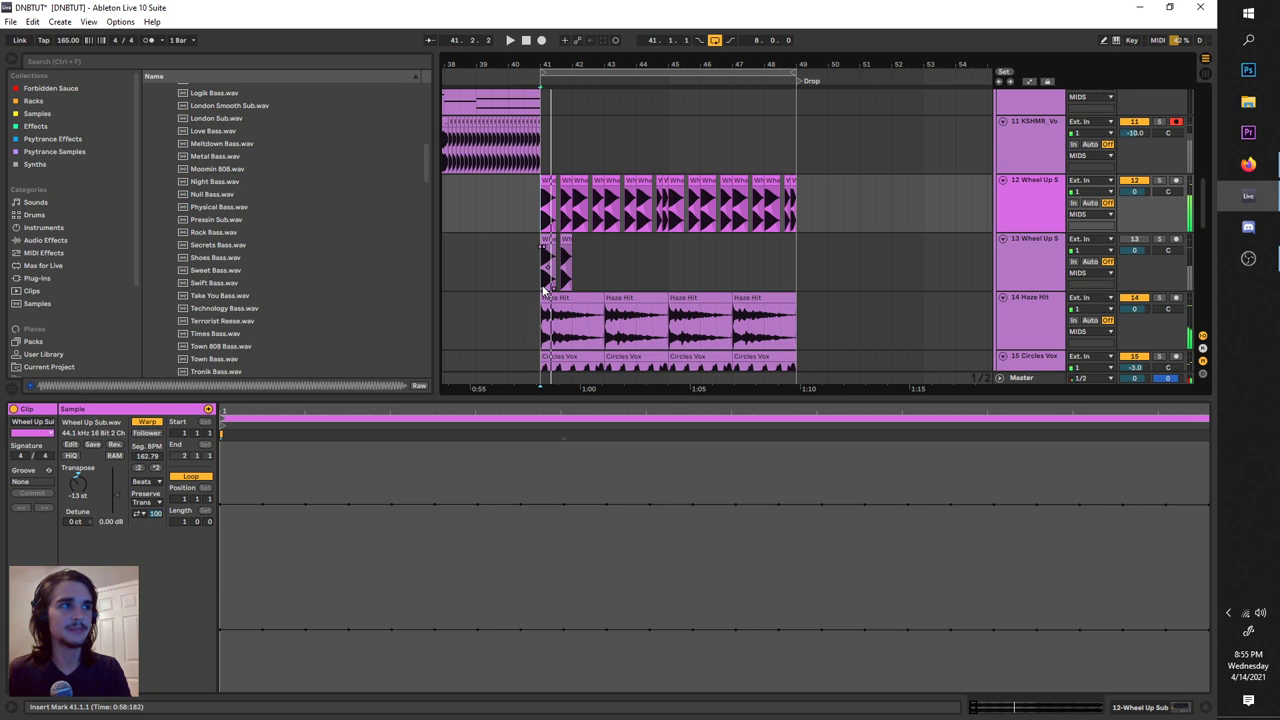
scroll(543, 290, down, 1)
click(539, 289)
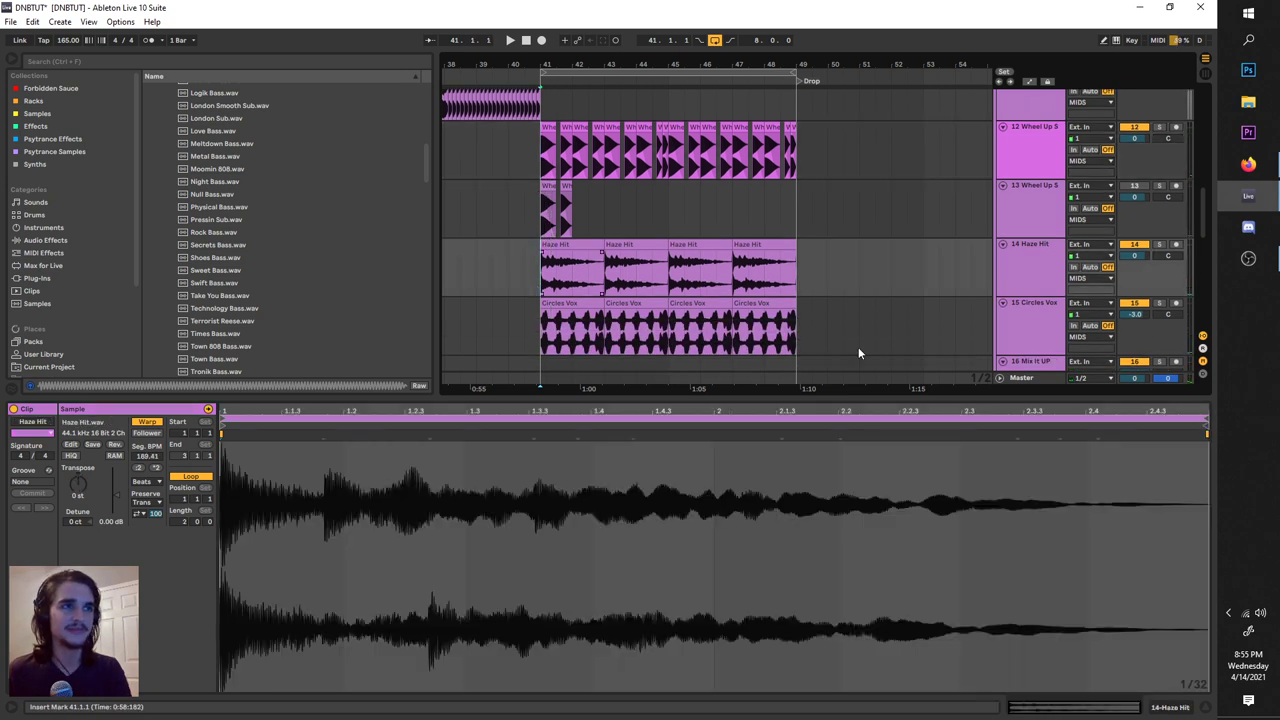
Shrink the Clip View to show more tracks and play the arrangement from bar 41.
drag(925, 398, 930, 540)
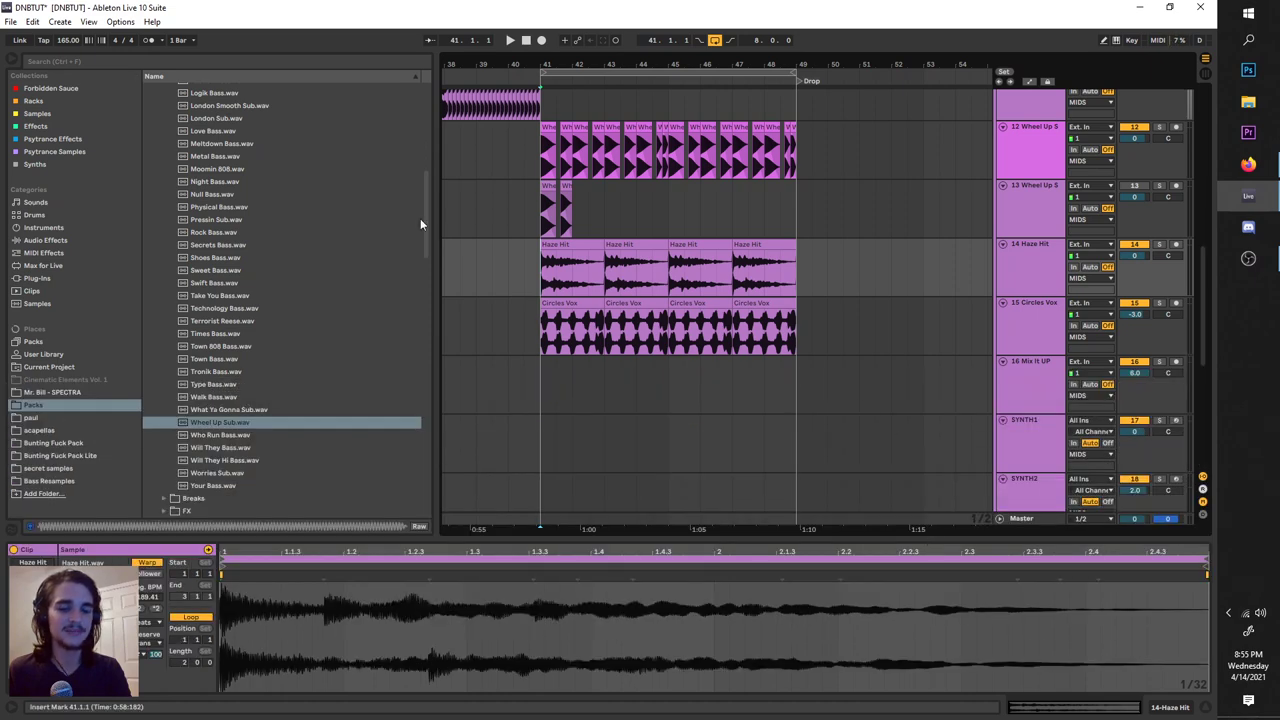
scroll(766, 325, up, 2)
key(space)
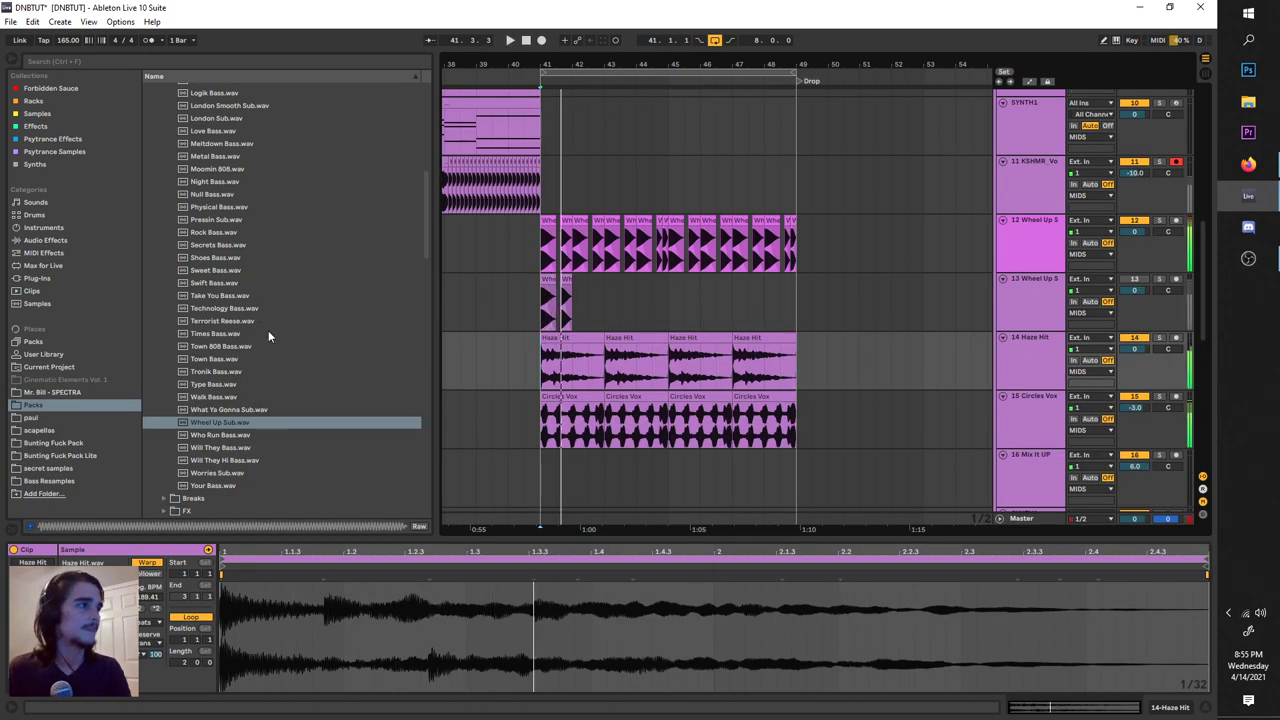
Browse the Jungle Jungle sample pack's Pads and Riffs, Arps & Hits folders for an alternative hit, previewing 40 Miles Glock.wav.
scroll(248, 347, up, 9)
click(164, 165)
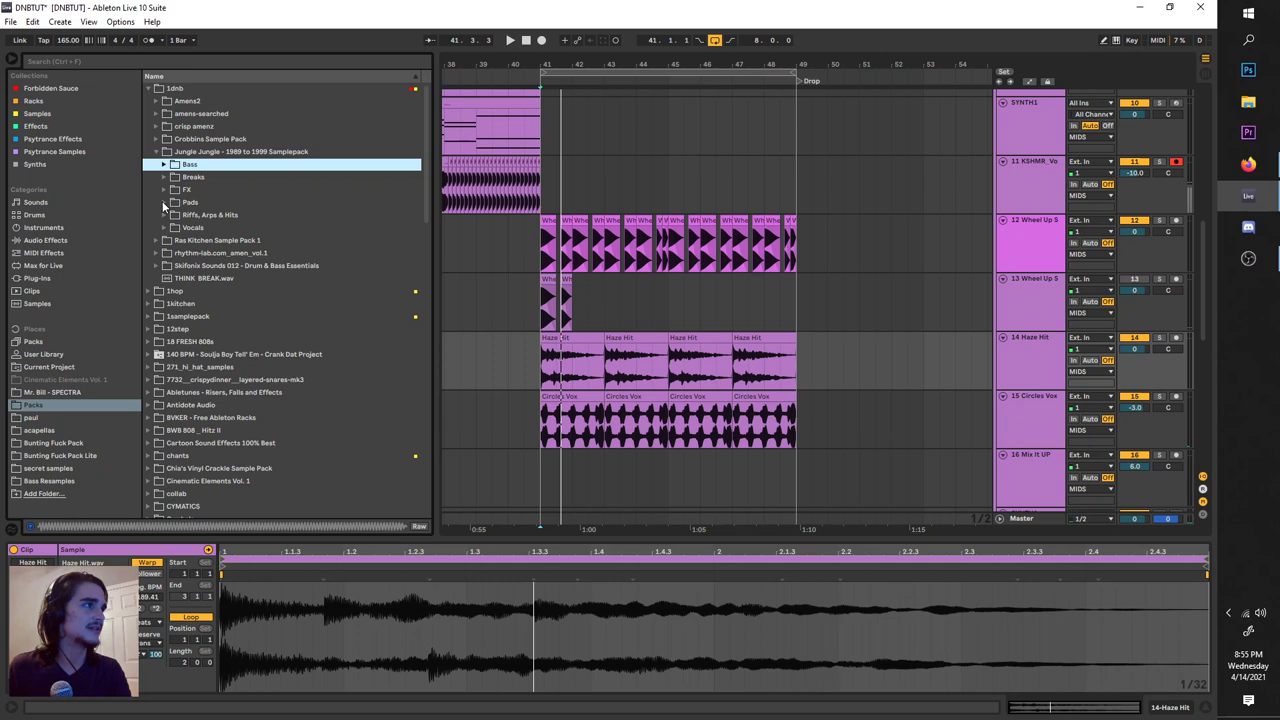
click(164, 203)
click(164, 203)
click(164, 216)
click(181, 241)
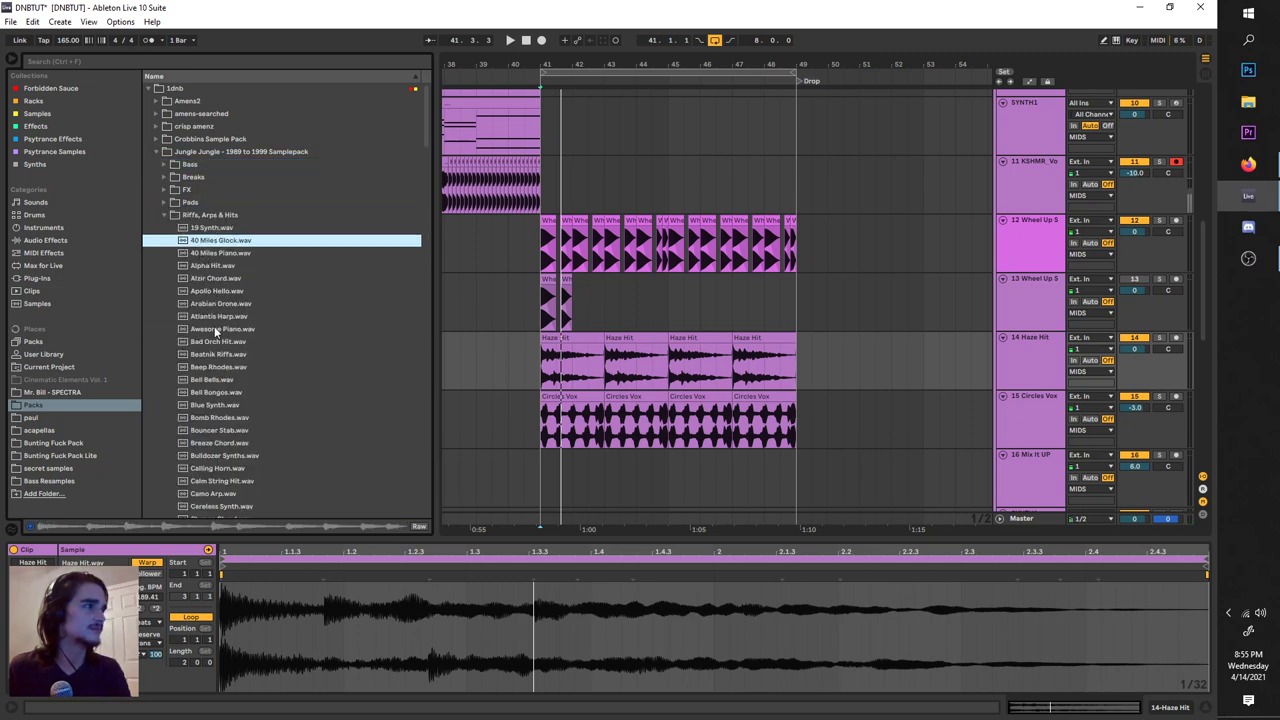
scroll(299, 295, down, 8)
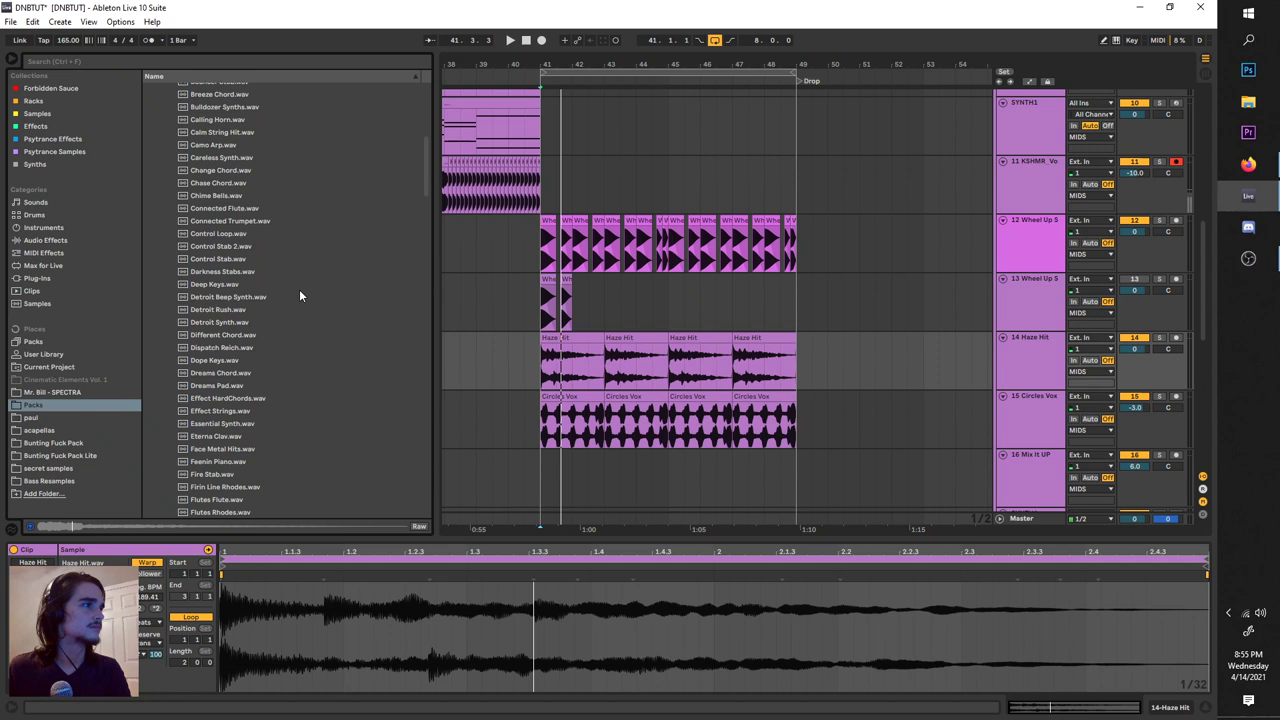
scroll(297, 290, up, 5)
Replace the Haze Hit clips with Beep Rhodes.wav starting at bar 41 and play the result.
click(218, 231)
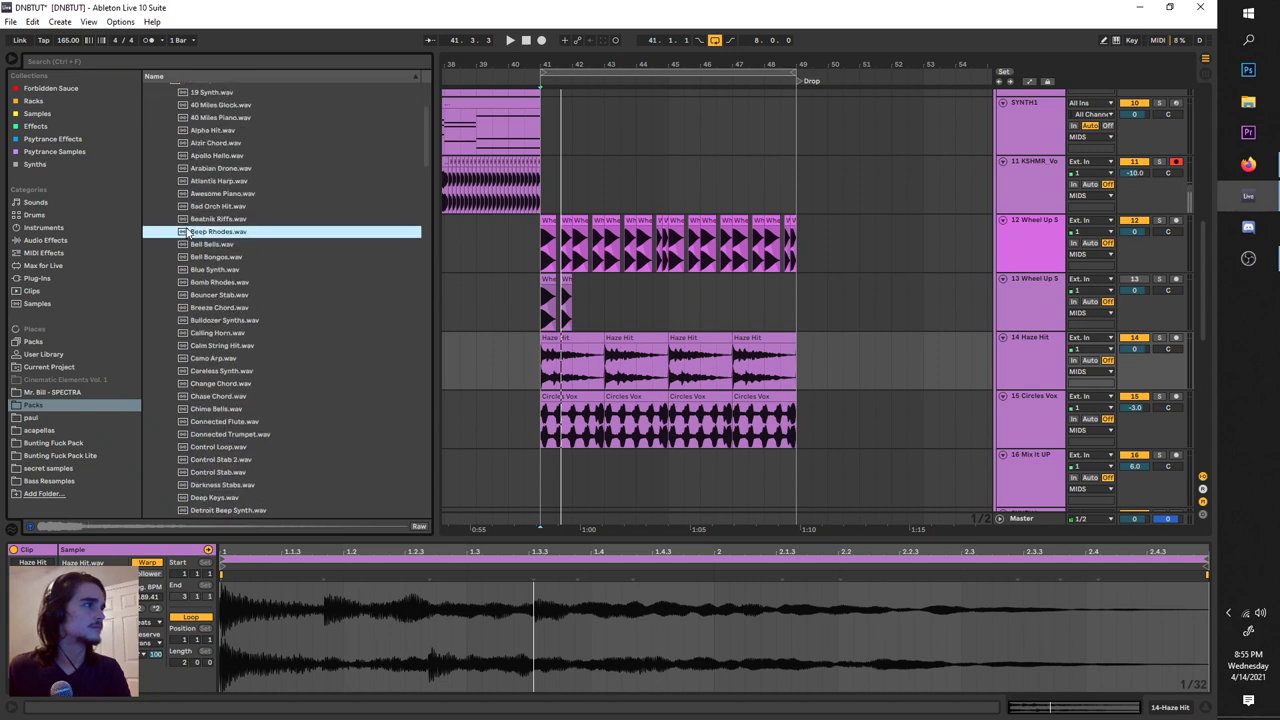
drag(218, 231, 547, 373)
key(space)
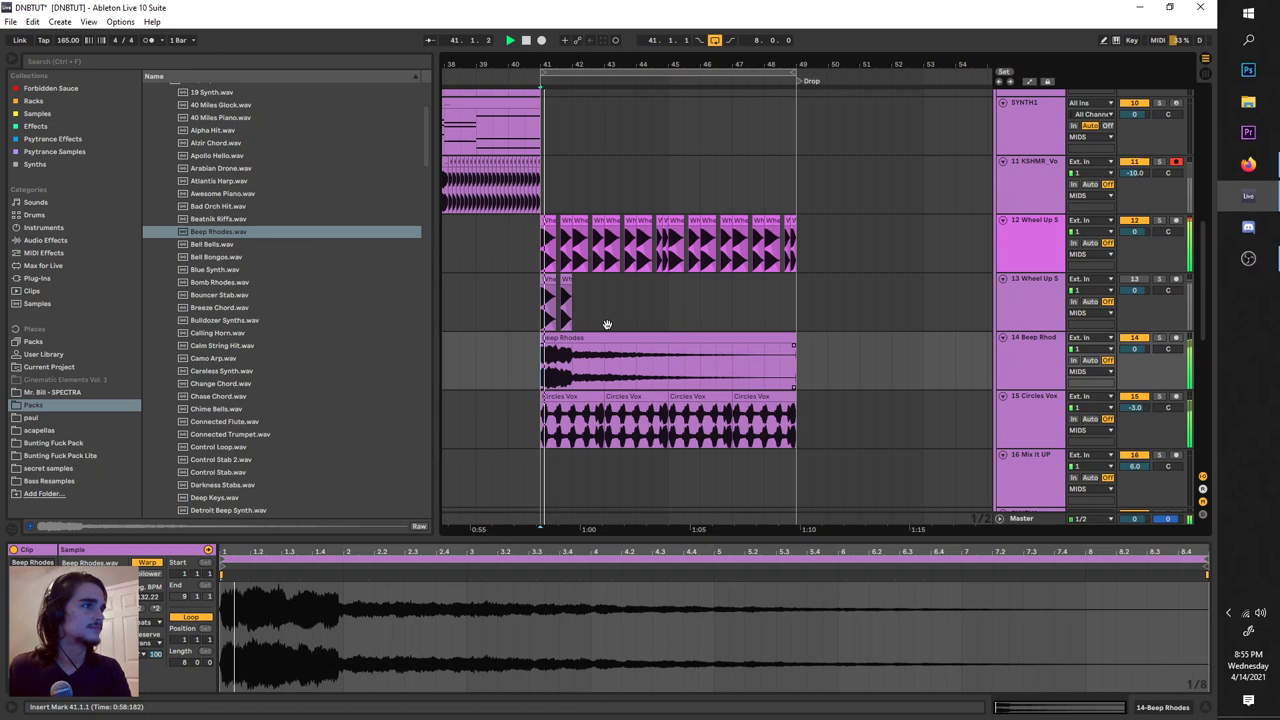
Duplicate the opening portions of the Beep Rhodes clip so the sample restarts at bars 45 and 47.
click(620, 352)
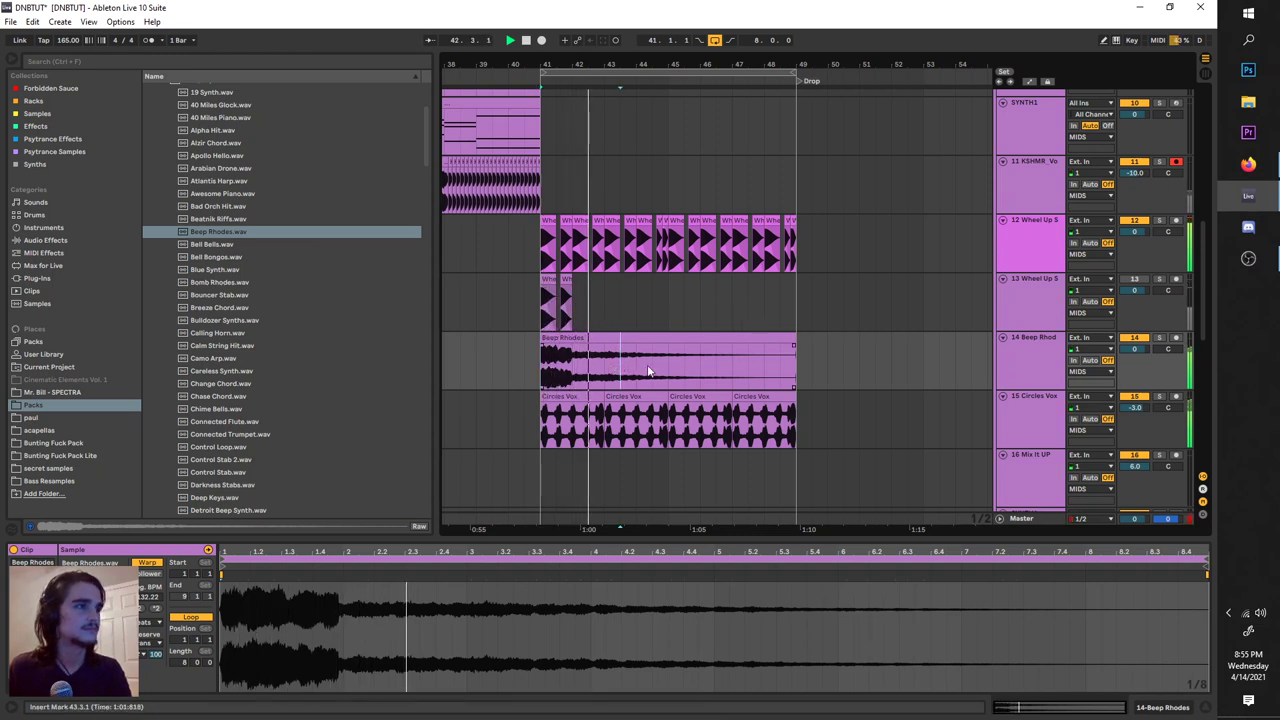
drag(665, 368, 542, 352)
key(ctrl+d)
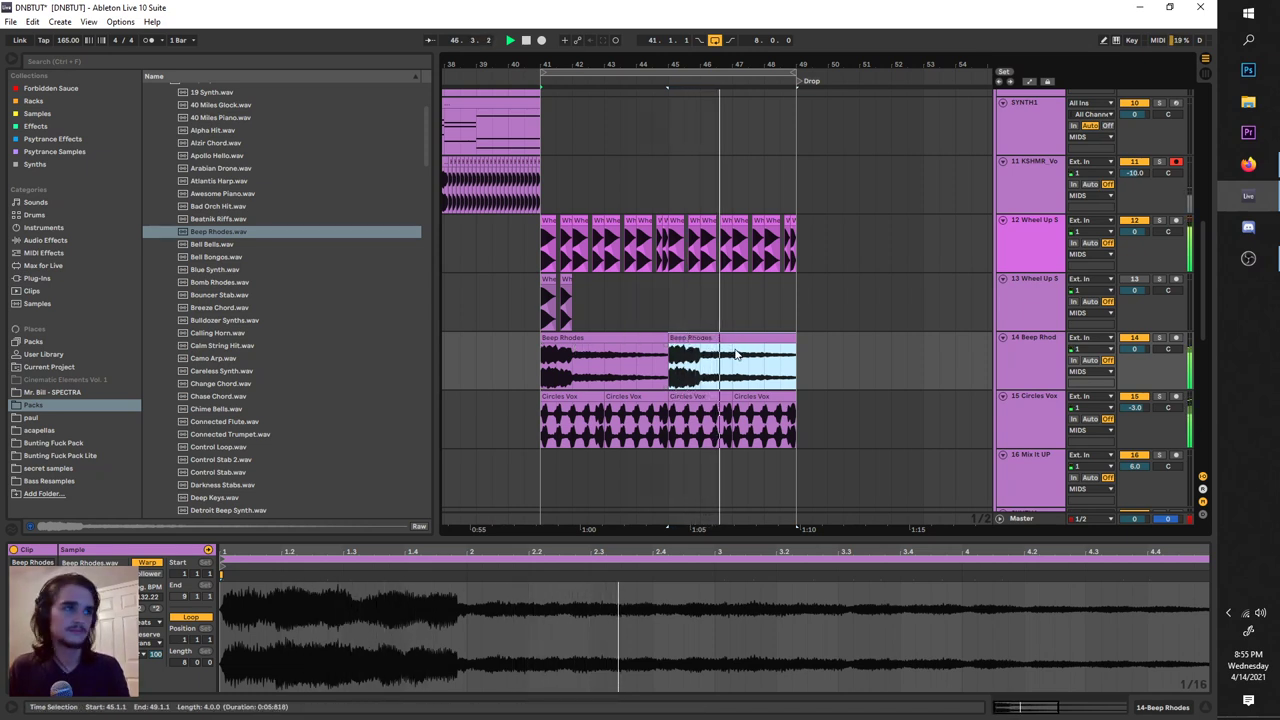
drag(734, 356, 671, 350)
key(ctrl+d)
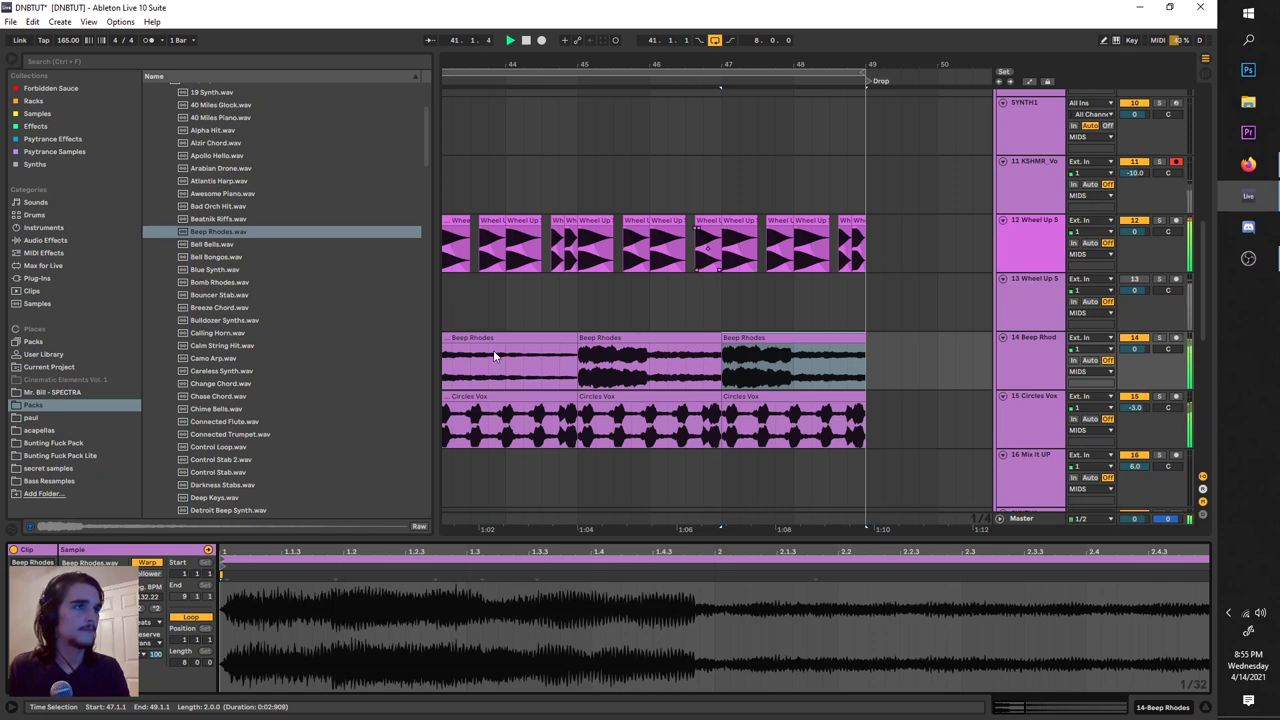
scroll(493, 355, down, 4)
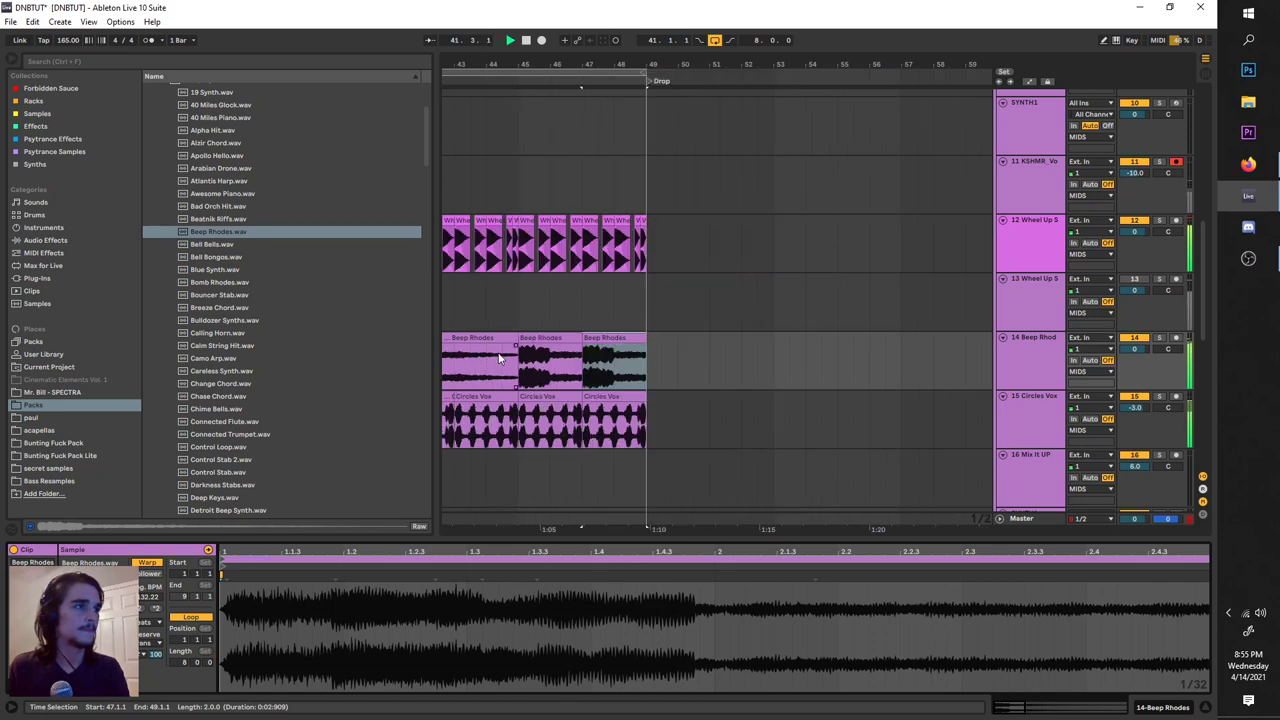
right_click(1010, 348)
click(1020, 340)
Extend the arrangement loop across the Transition and Build sections, from bar 25 to bar 49.
scroll(598, 348, down, 3)
scroll(562, 356, up, 5)
scroll(585, 362, left, 2)
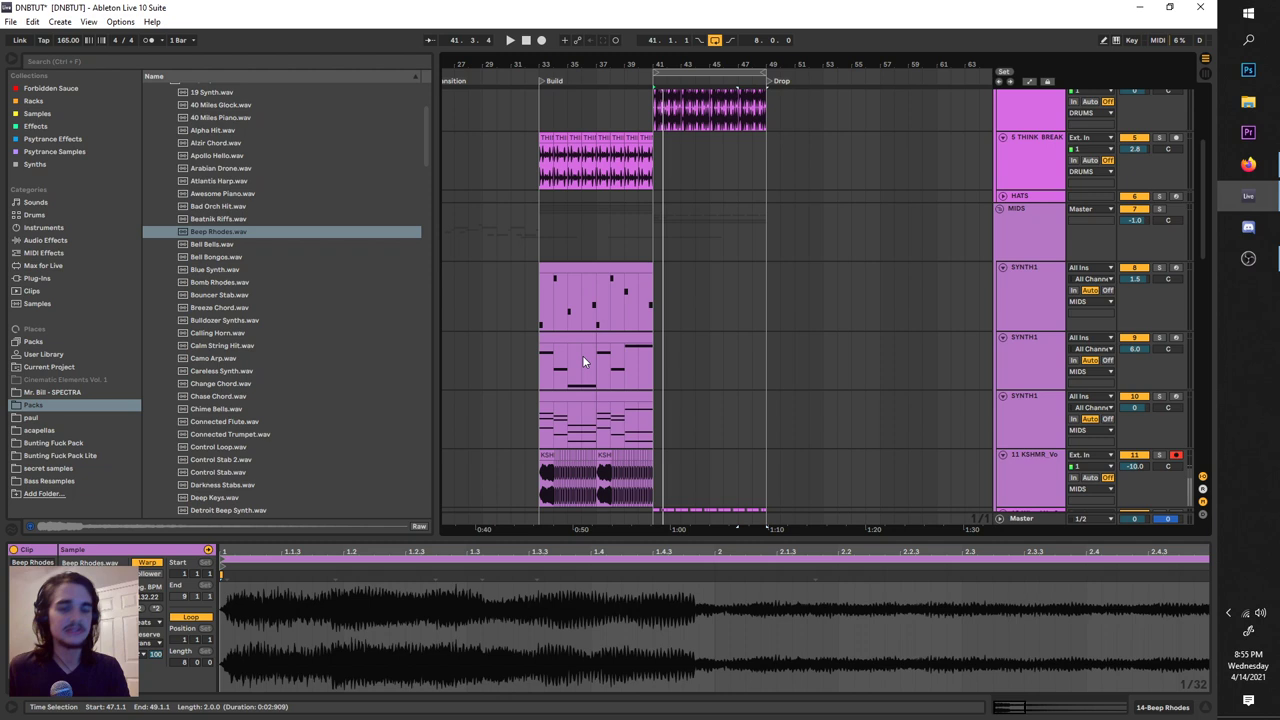
scroll(585, 362, up, 4)
scroll(587, 310, down, 5)
click(697, 77)
click(651, 78)
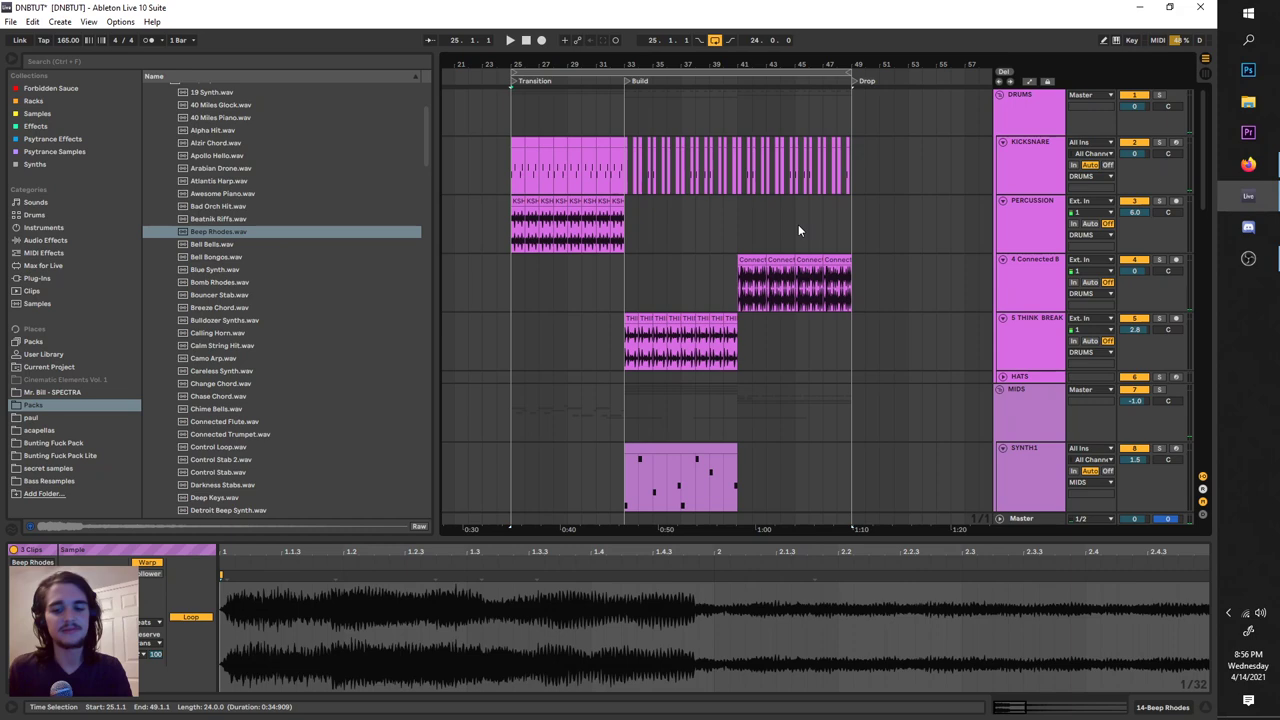